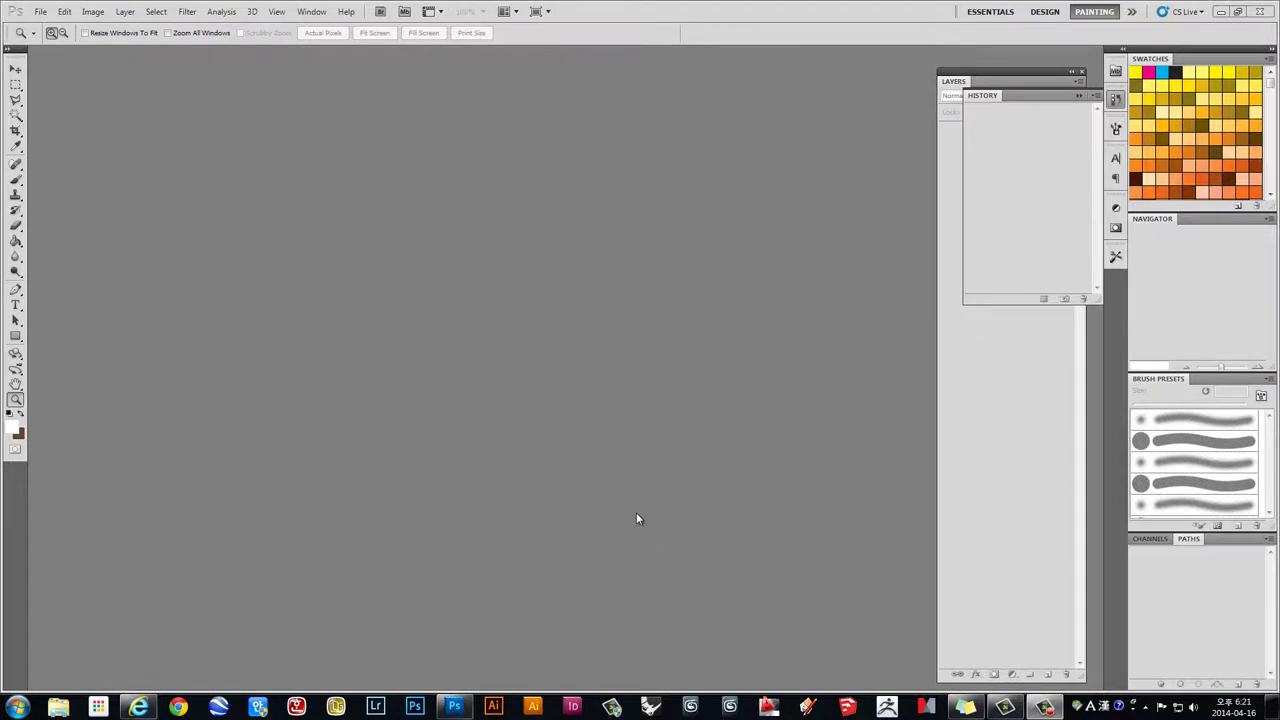
Step: Open the standing-man photo 00070mmama.jpg from the people folder
left_click(41, 12)
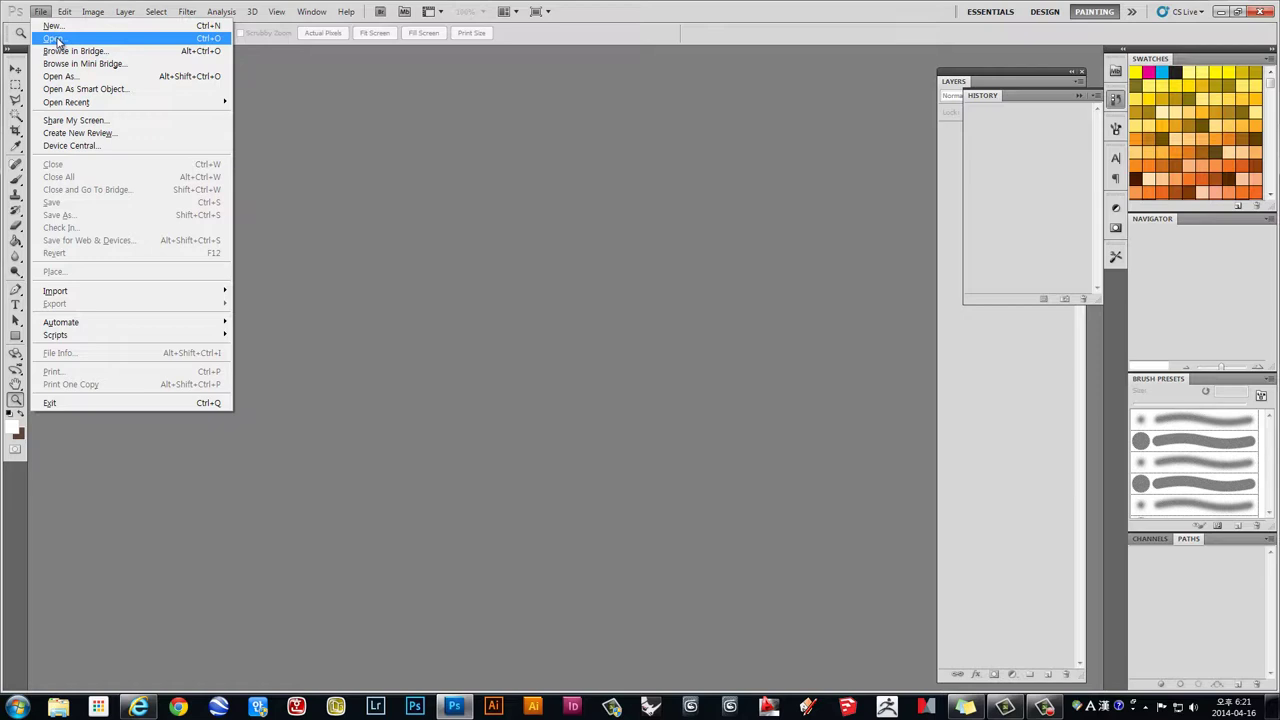
left_click(54, 38)
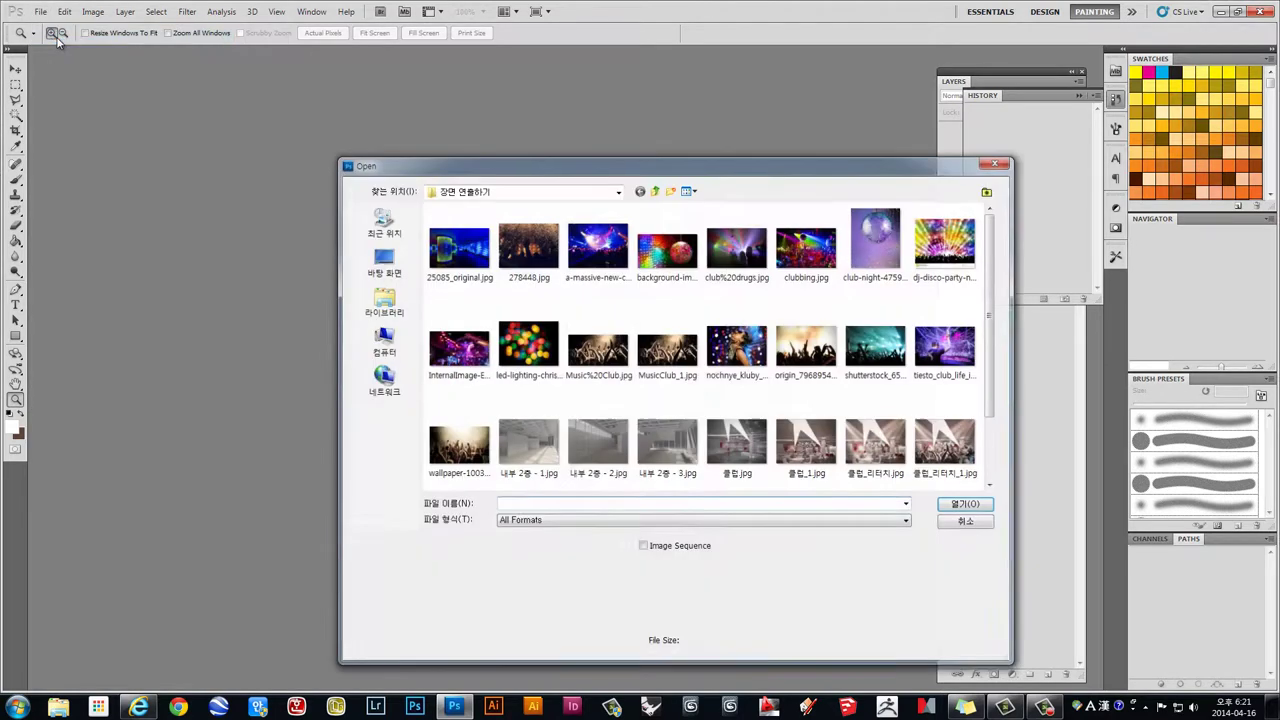
left_click(655, 190)
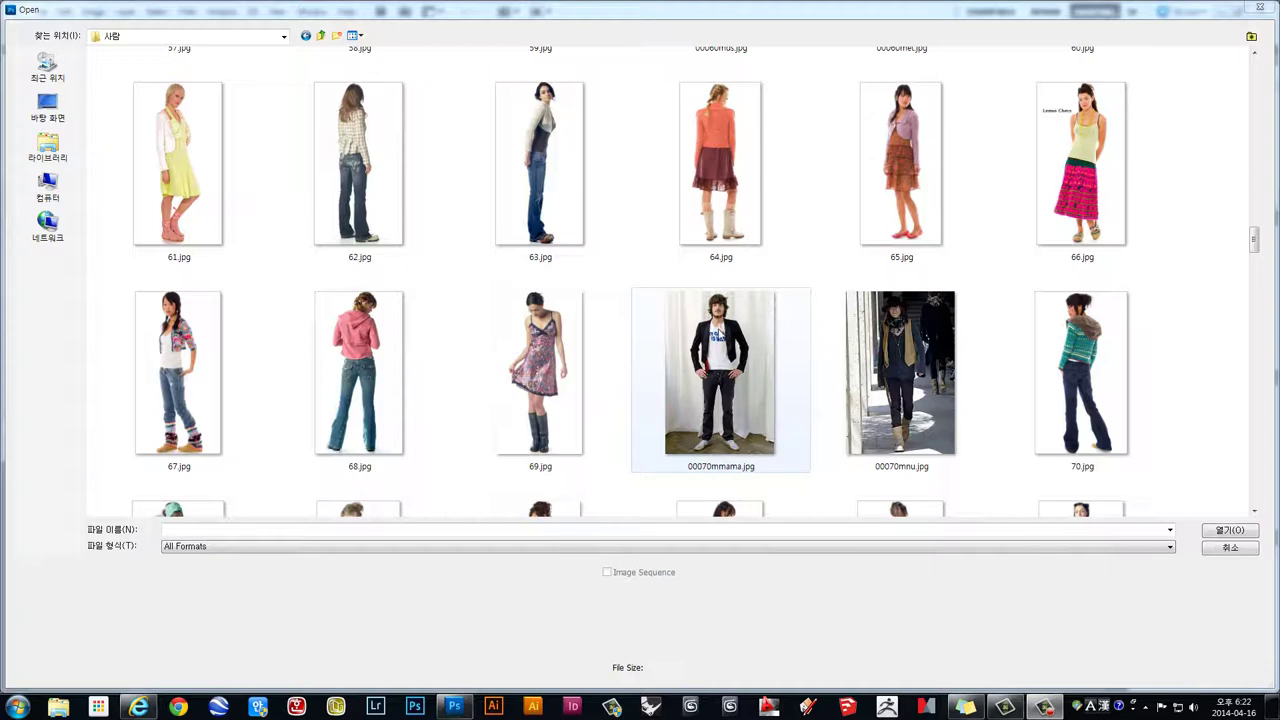
left_click(784, 382)
key("Return")
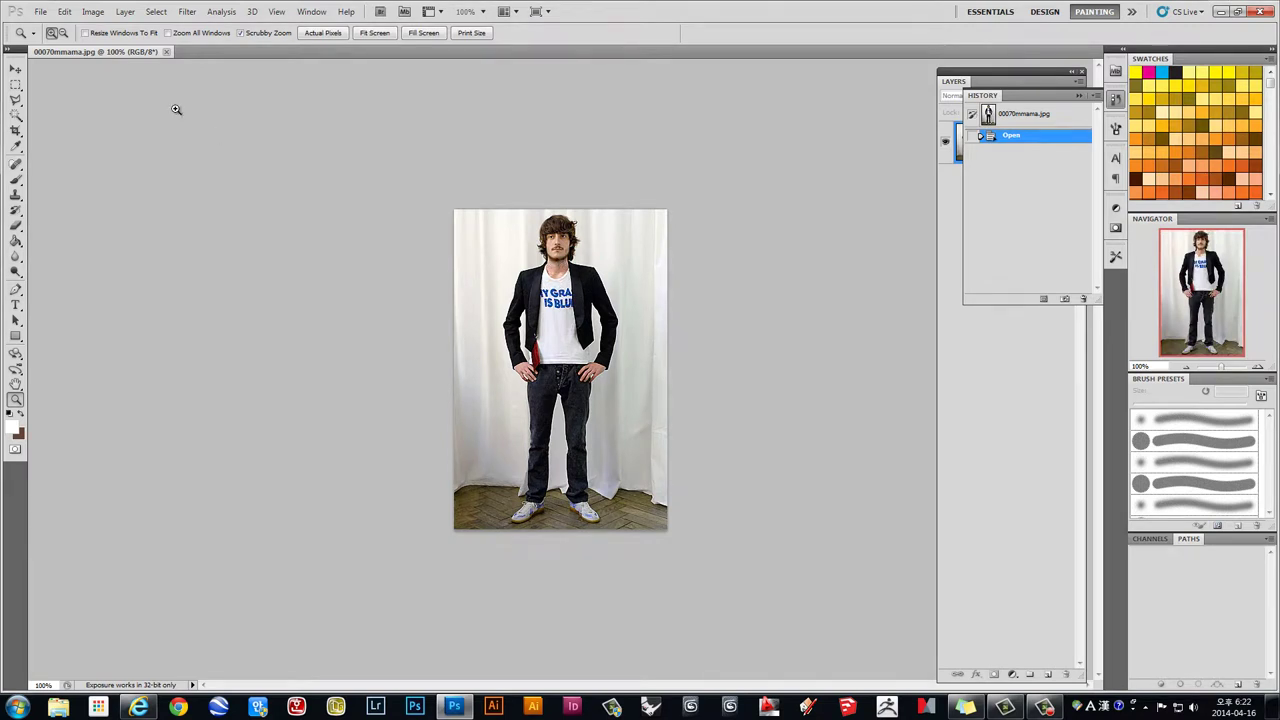
left_click(92, 11)
left_click(110, 107)
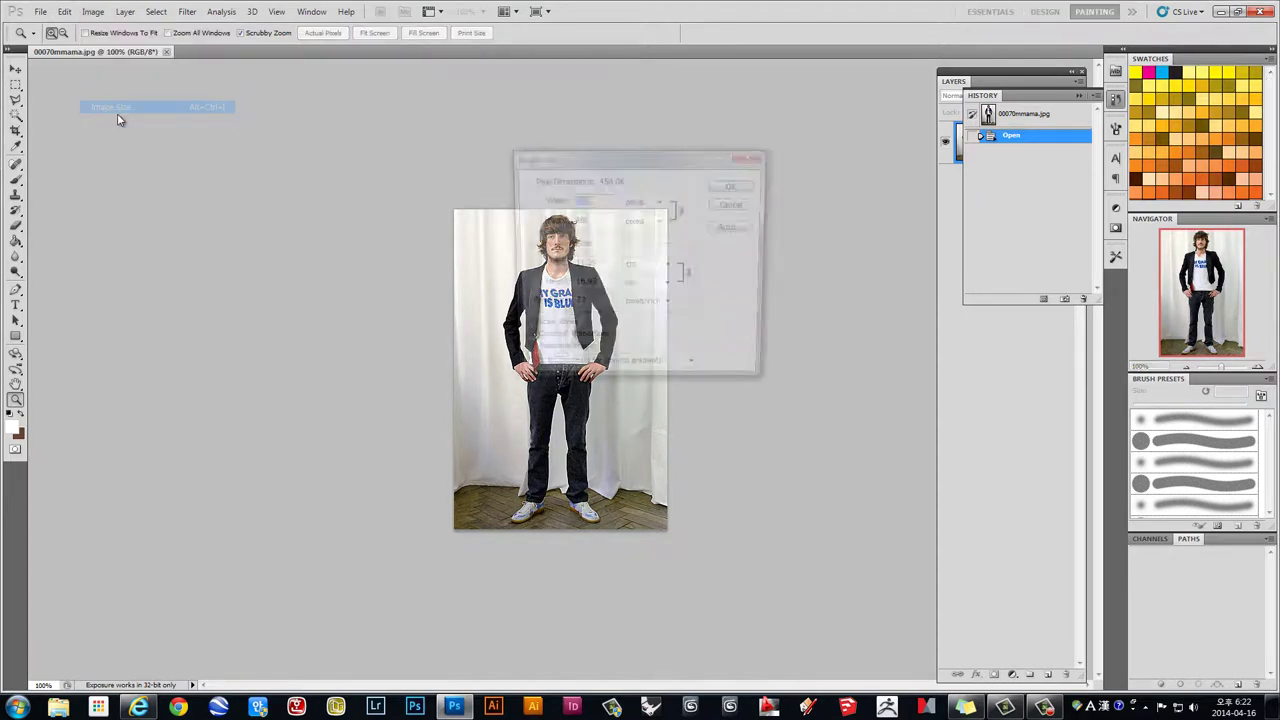
left_click_drag(661, 147, 281, 147)
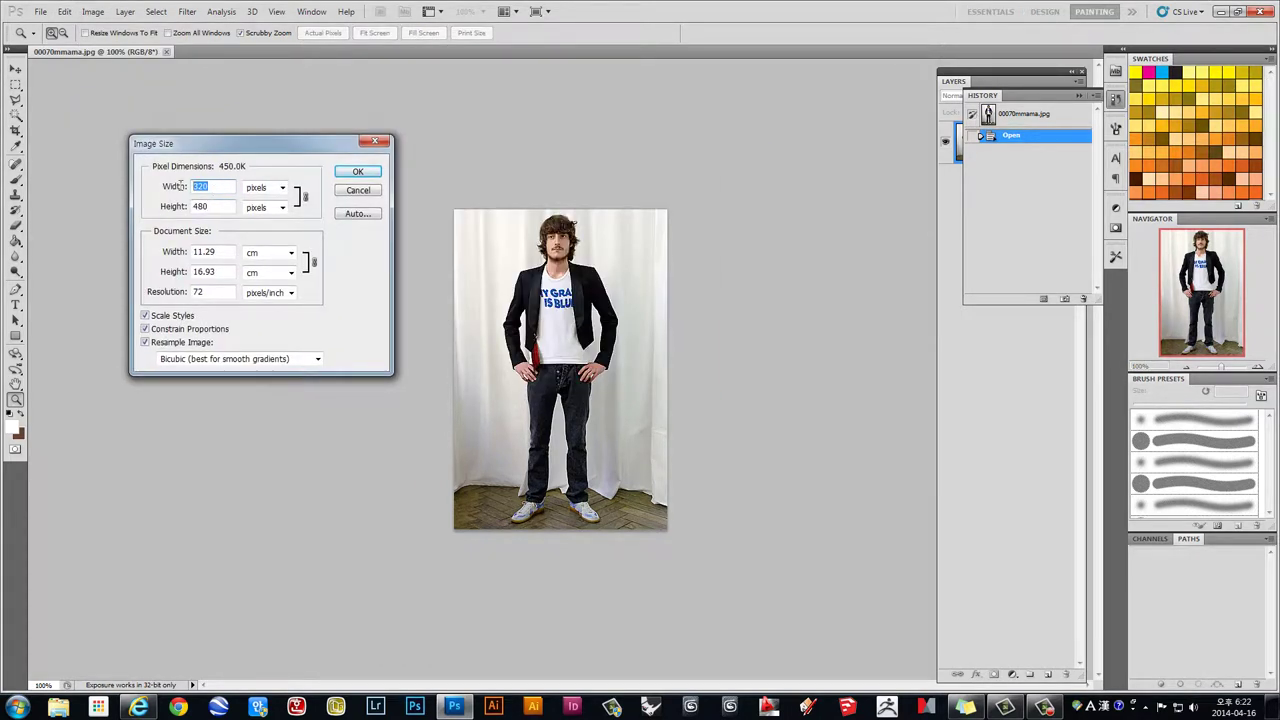
key("Tab")
left_click(181, 290)
left_click(358, 190)
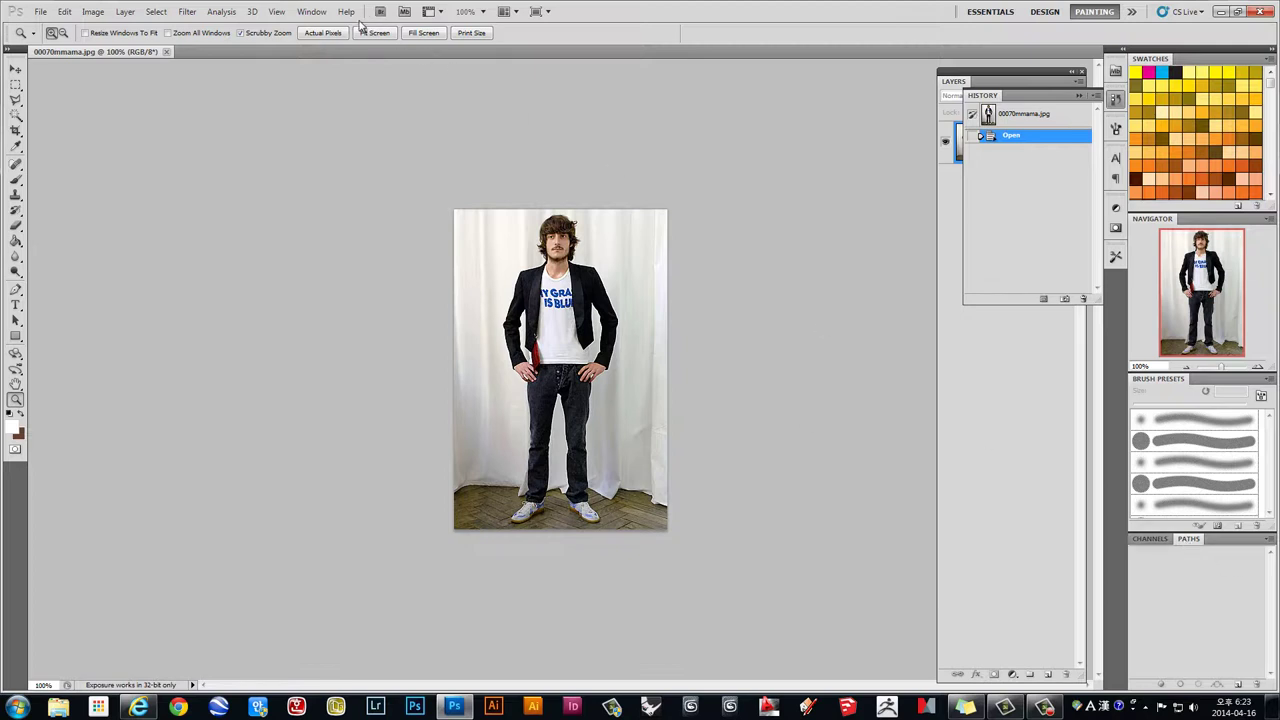
Step: Create an empty Path 1 in the Paths panel and switch to the Pen tool
left_click(305, 13)
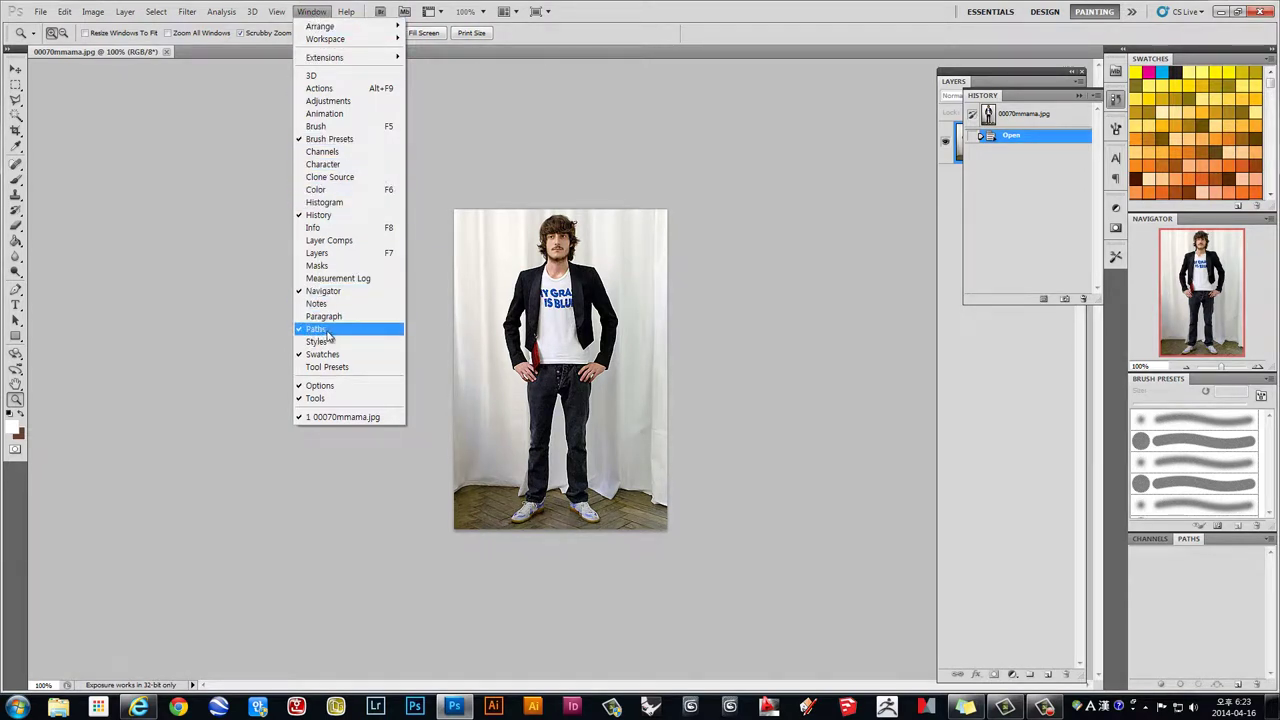
left_click(733, 319)
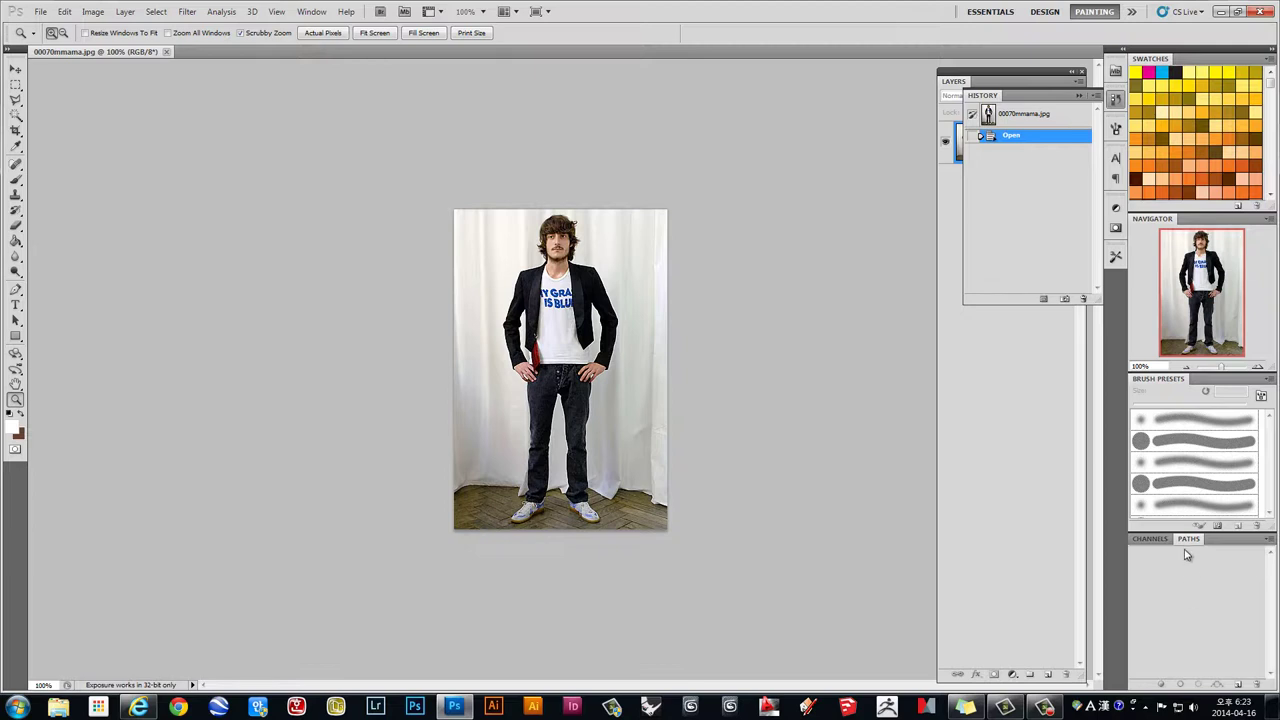
left_click(1238, 686)
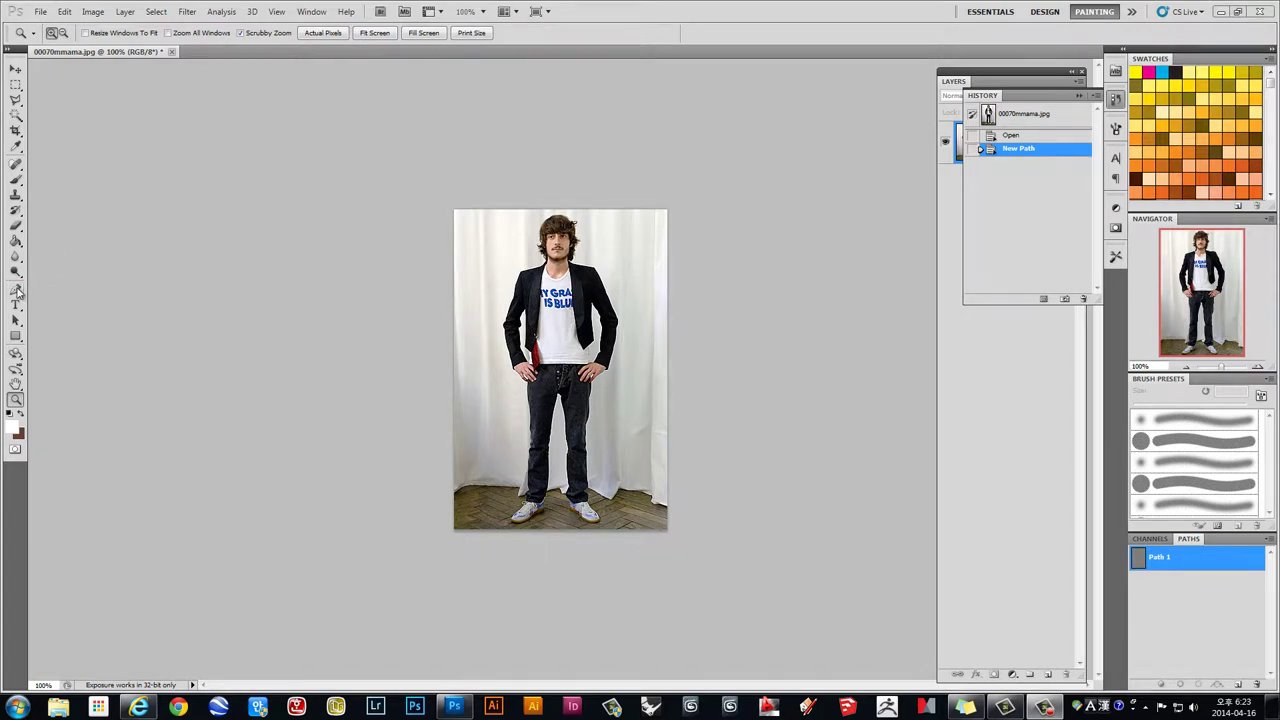
left_click(16, 290)
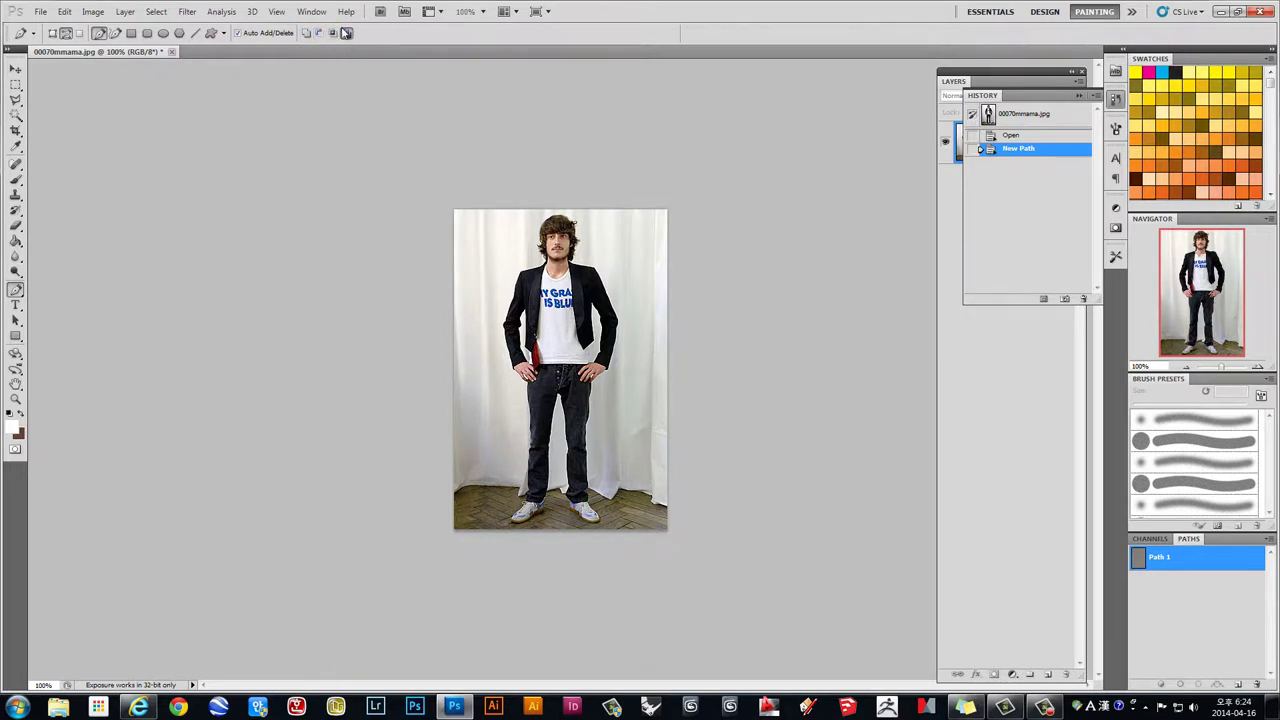
Step: Set the Pen tool's path mode to Exclude Overlapping Path Areas
left_click(345, 33)
left_click(345, 33)
scroll(554, 266, "up", 4)
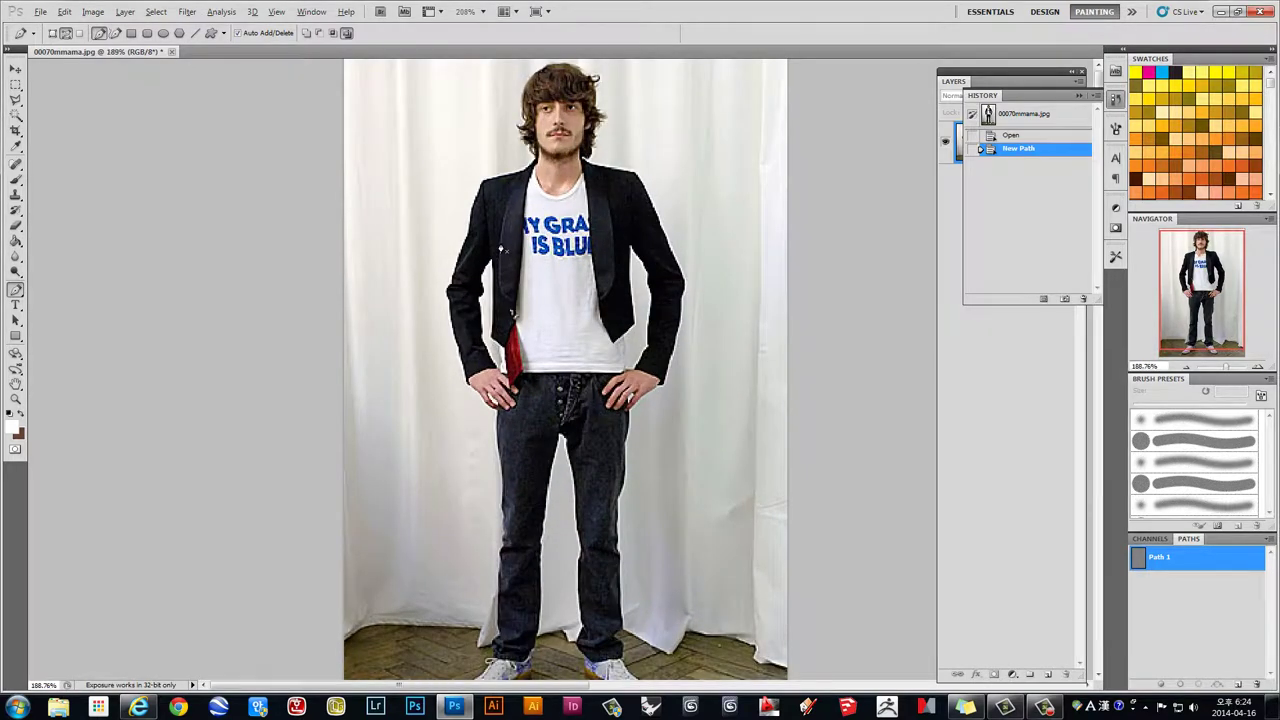
scroll(504, 248, "down", 2)
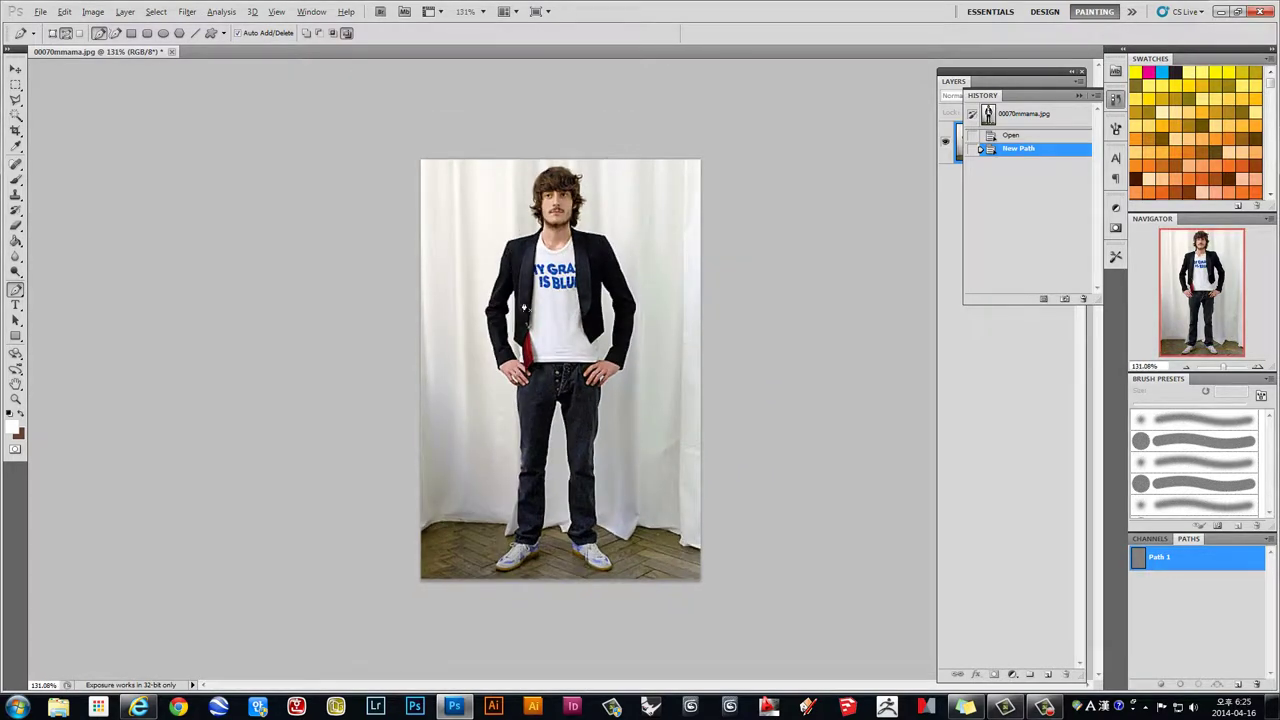
Step: Zoom in closely on the jacket edge with the scroll wheel
scroll(524, 309, "up", 1)
scroll(524, 309, "up", 1)
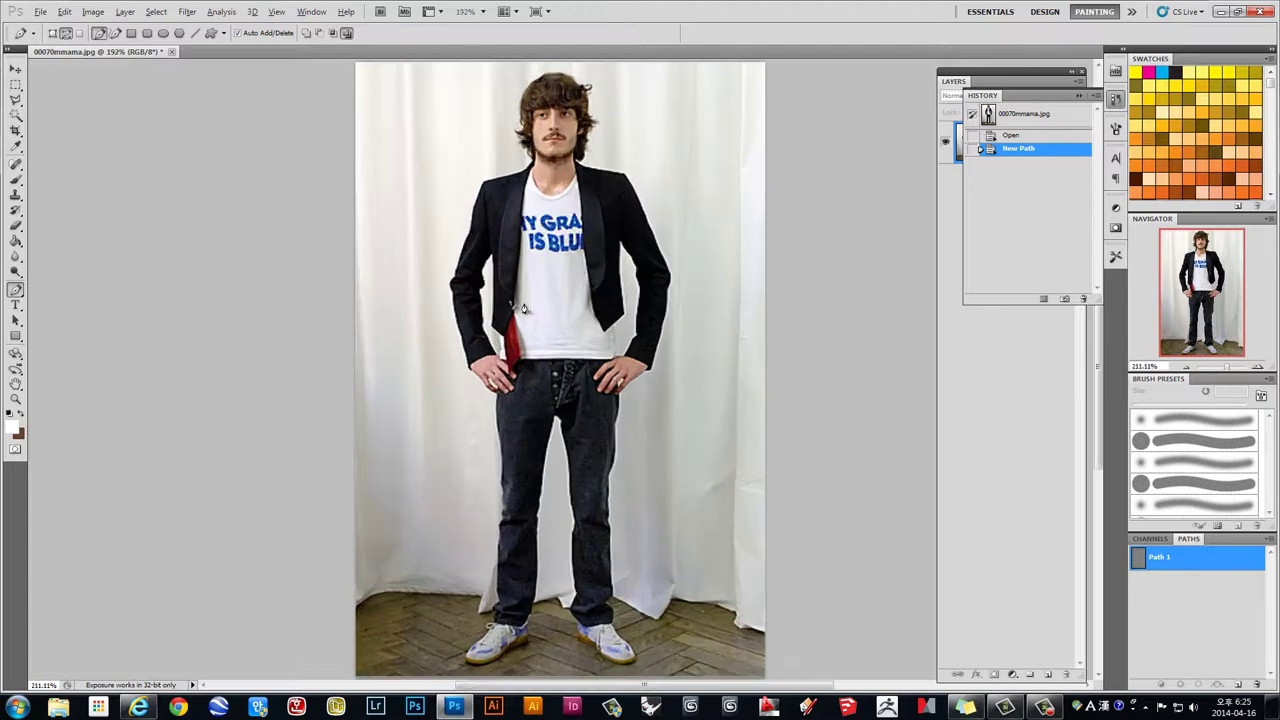
scroll(523, 310, "up", 1)
scroll(522, 310, "up", 2)
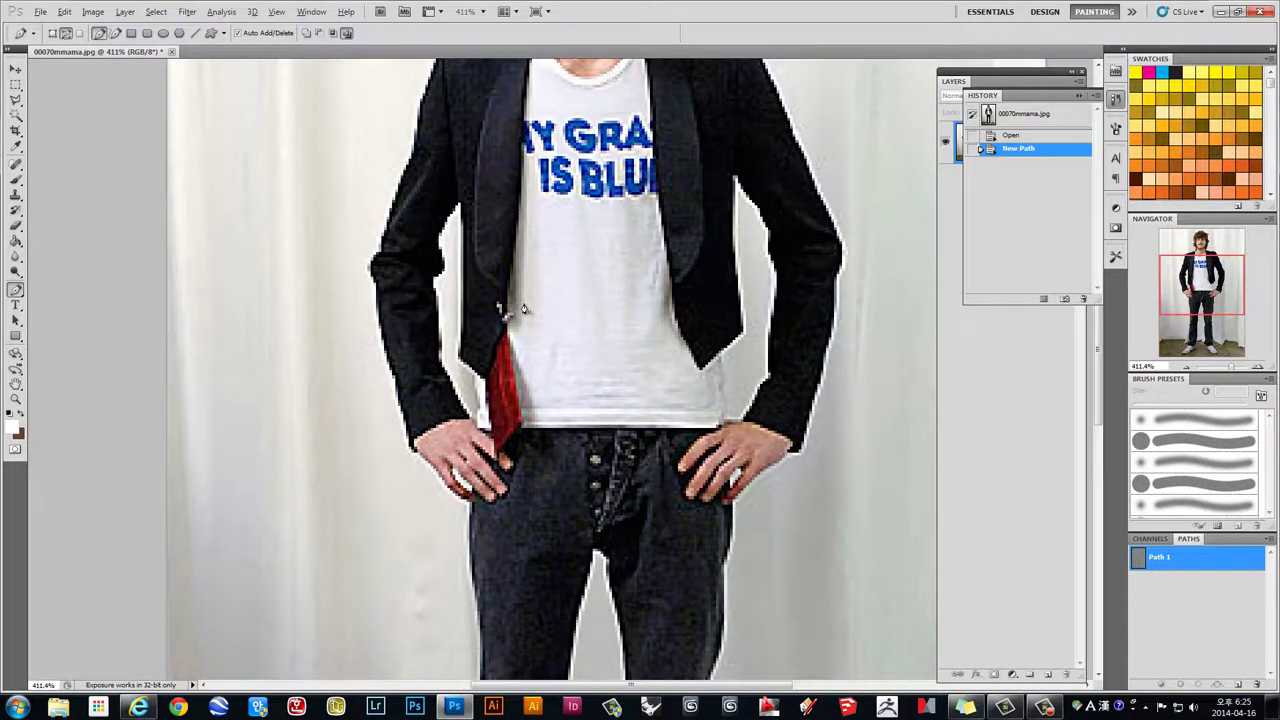
scroll(523, 309, "down", 2)
scroll(523, 309, "up", 2)
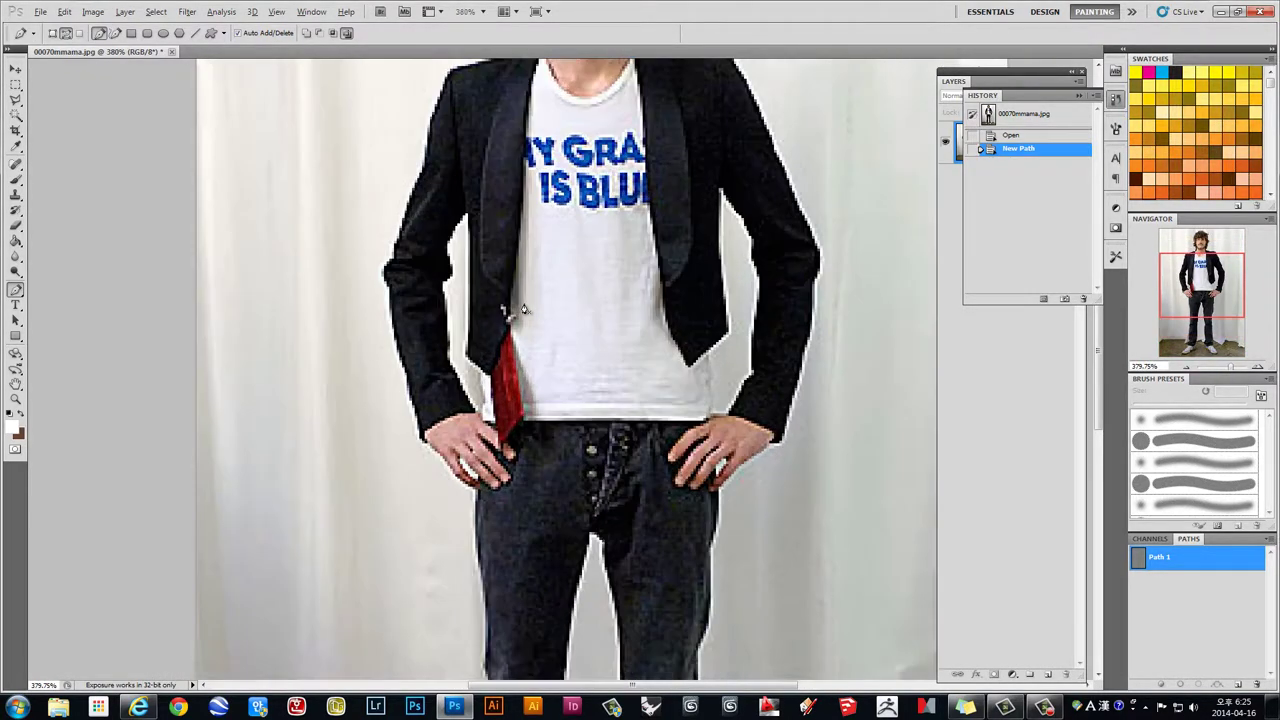
scroll(523, 309, "up", 1)
scroll(523, 309, "up", 1)
scroll(523, 309, "up", 1)
scroll(523, 309, "up", 1)
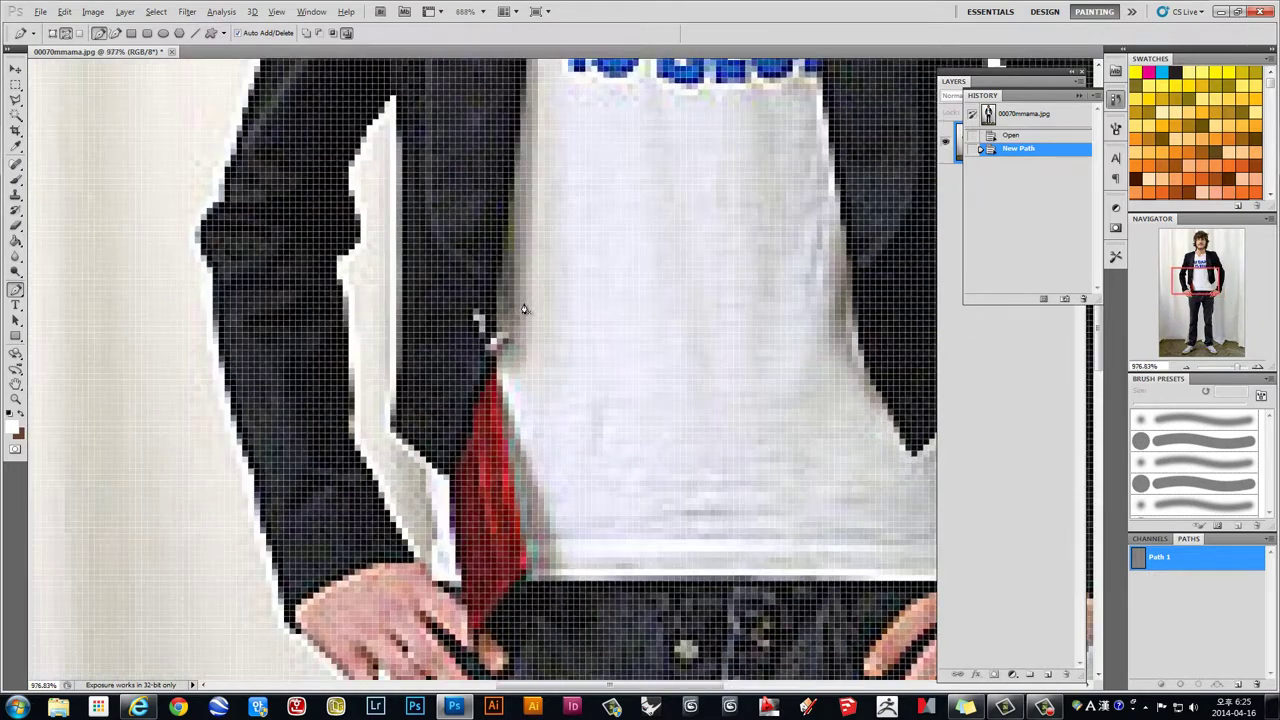
scroll(523, 309, "up", 1)
scroll(523, 309, "down", 3)
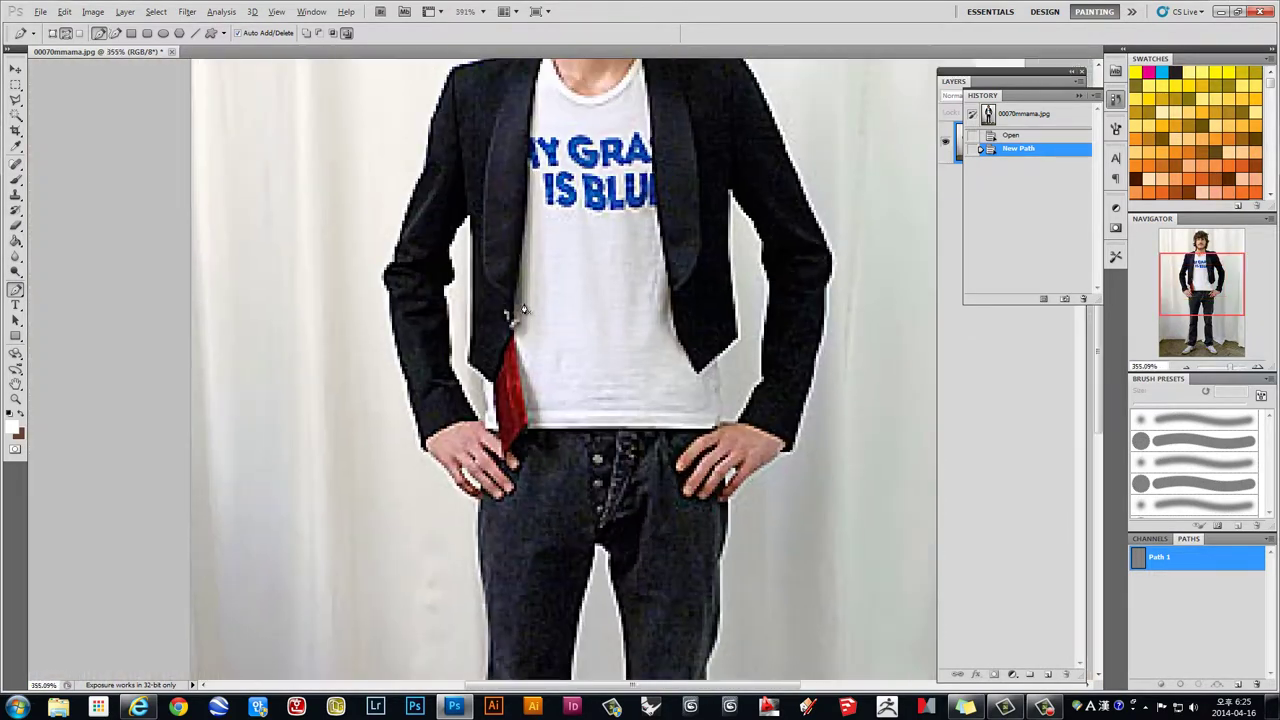
scroll(523, 309, "down", 2)
scroll(523, 309, "up", 2)
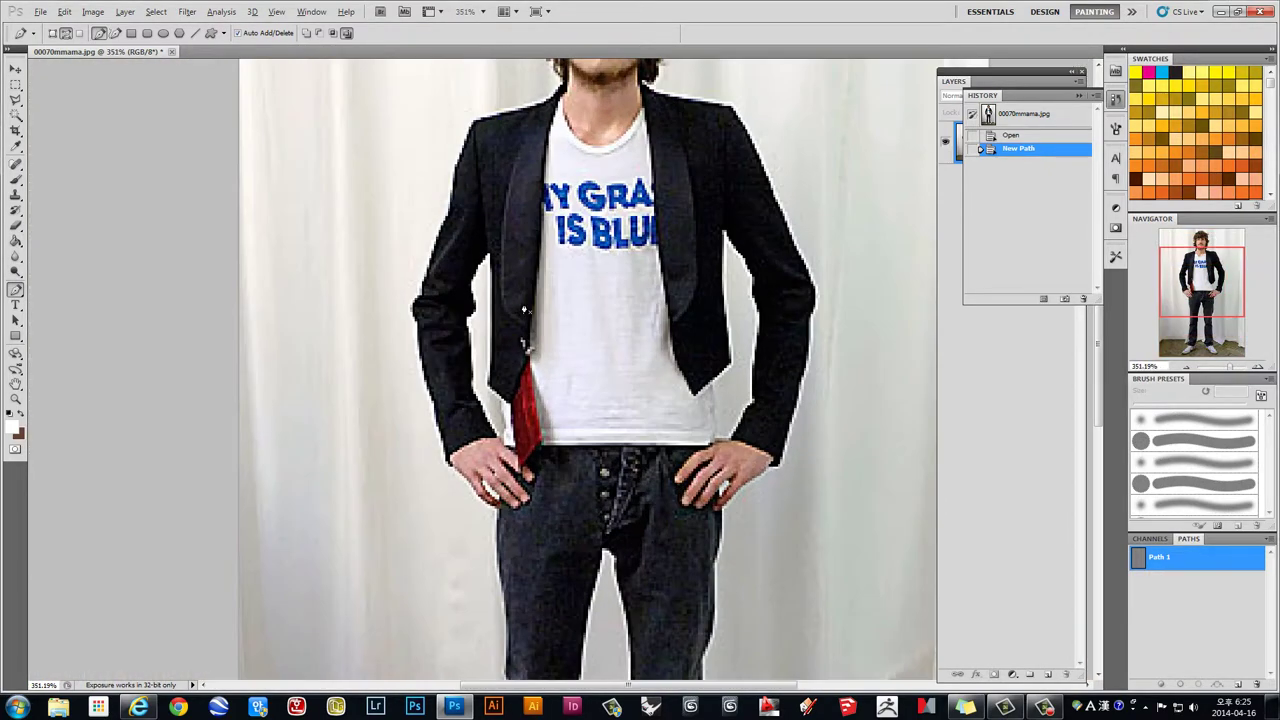
scroll(523, 309, "up", 2)
scroll(523, 309, "up", 2)
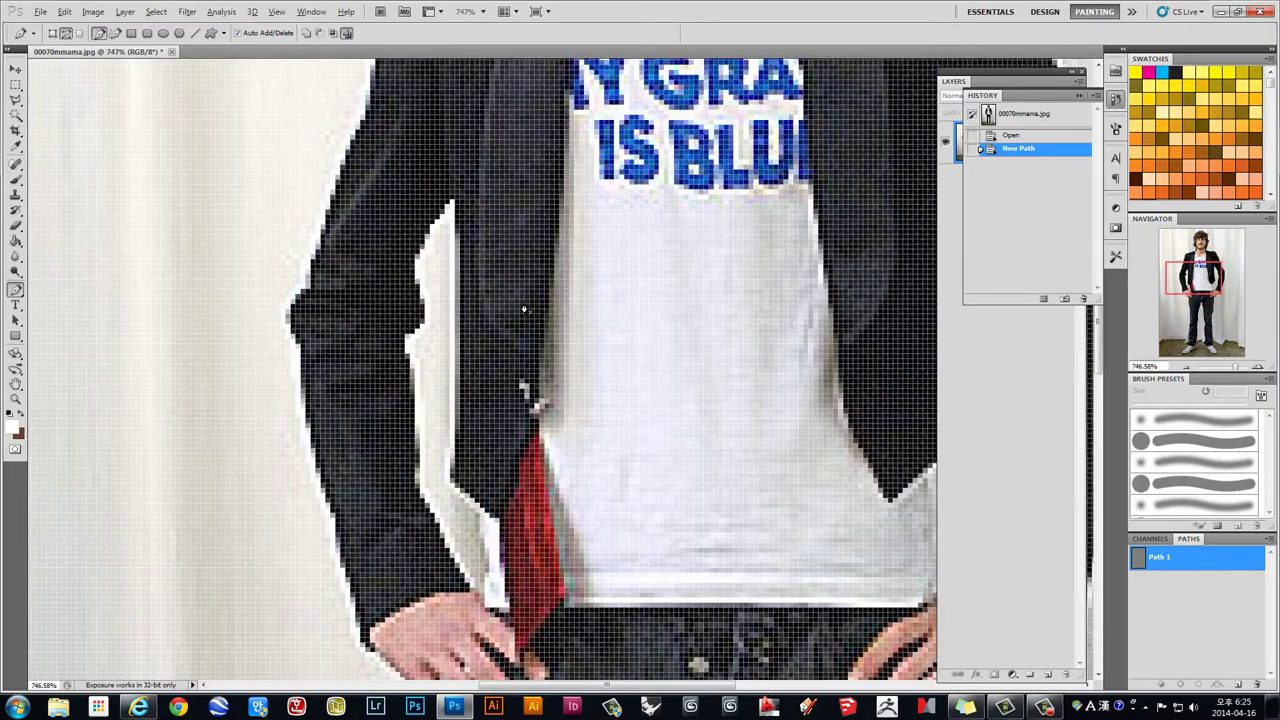
scroll(523, 309, "down", 1)
scroll(523, 309, "down", 1)
scroll(523, 309, "up", 1)
scroll(523, 309, "down", 1)
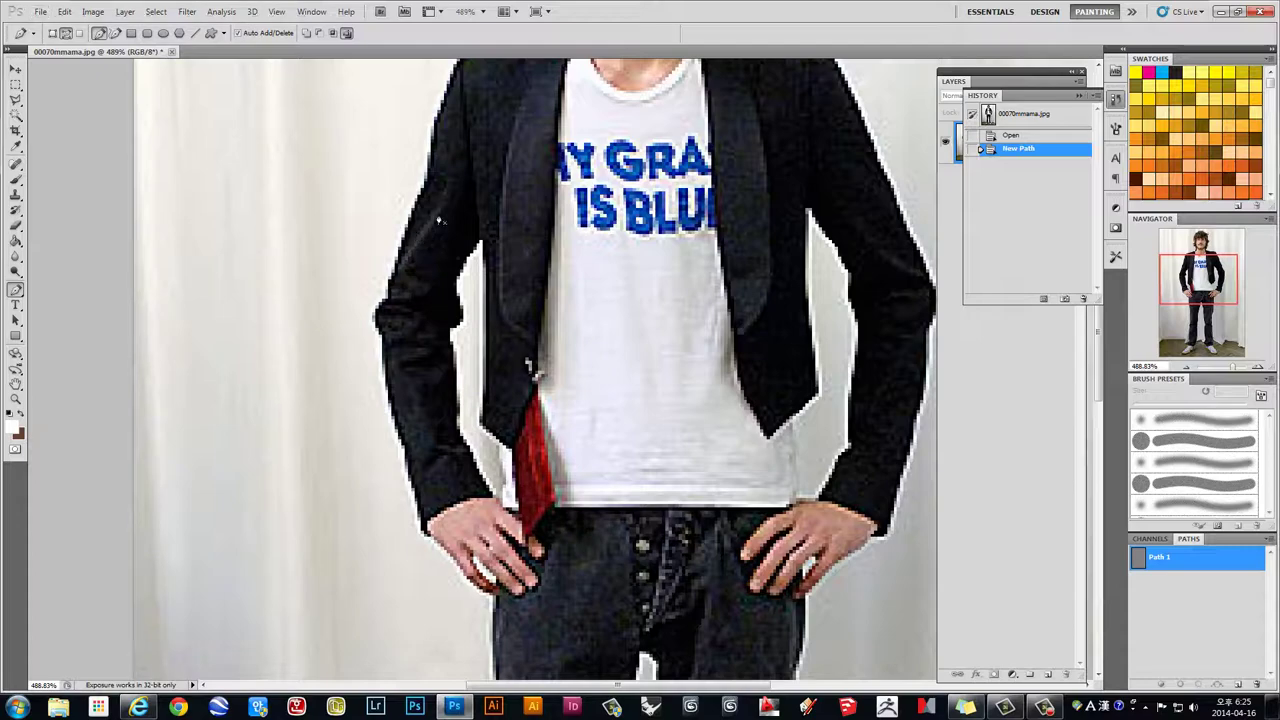
scroll(442, 221, "up", 2)
scroll(498, 221, "up", 1)
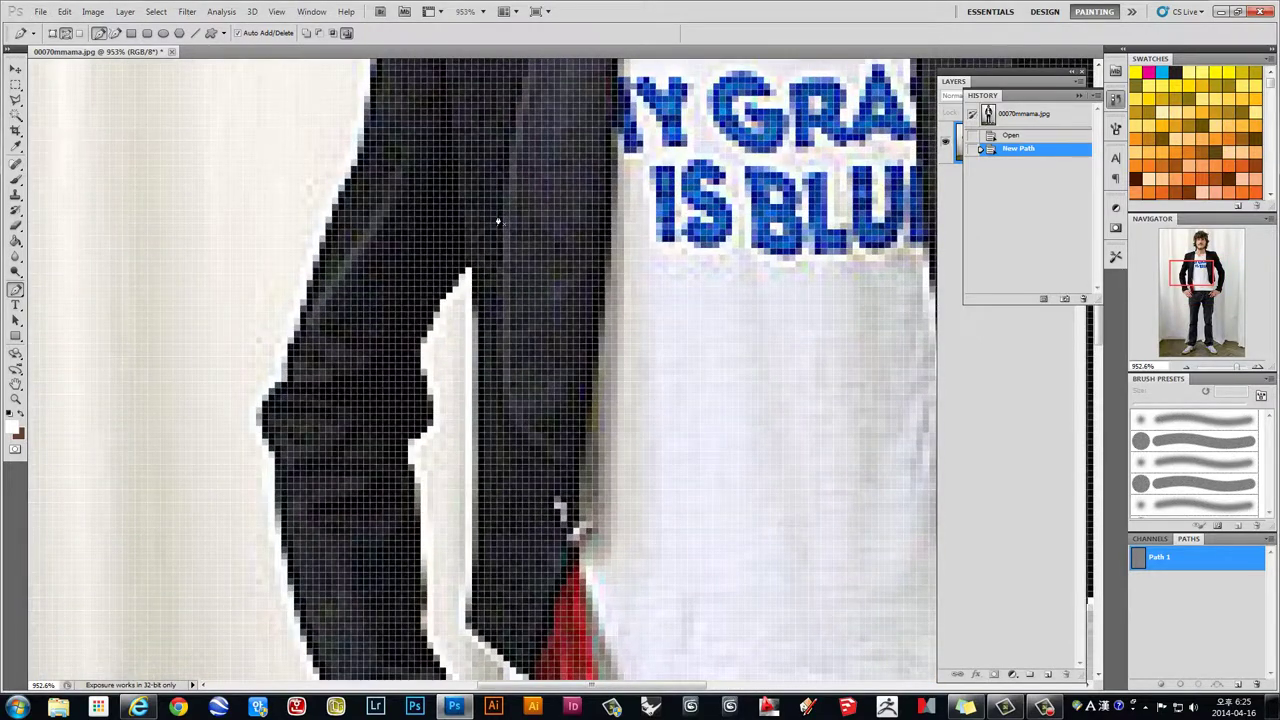
scroll(498, 221, "up", 2)
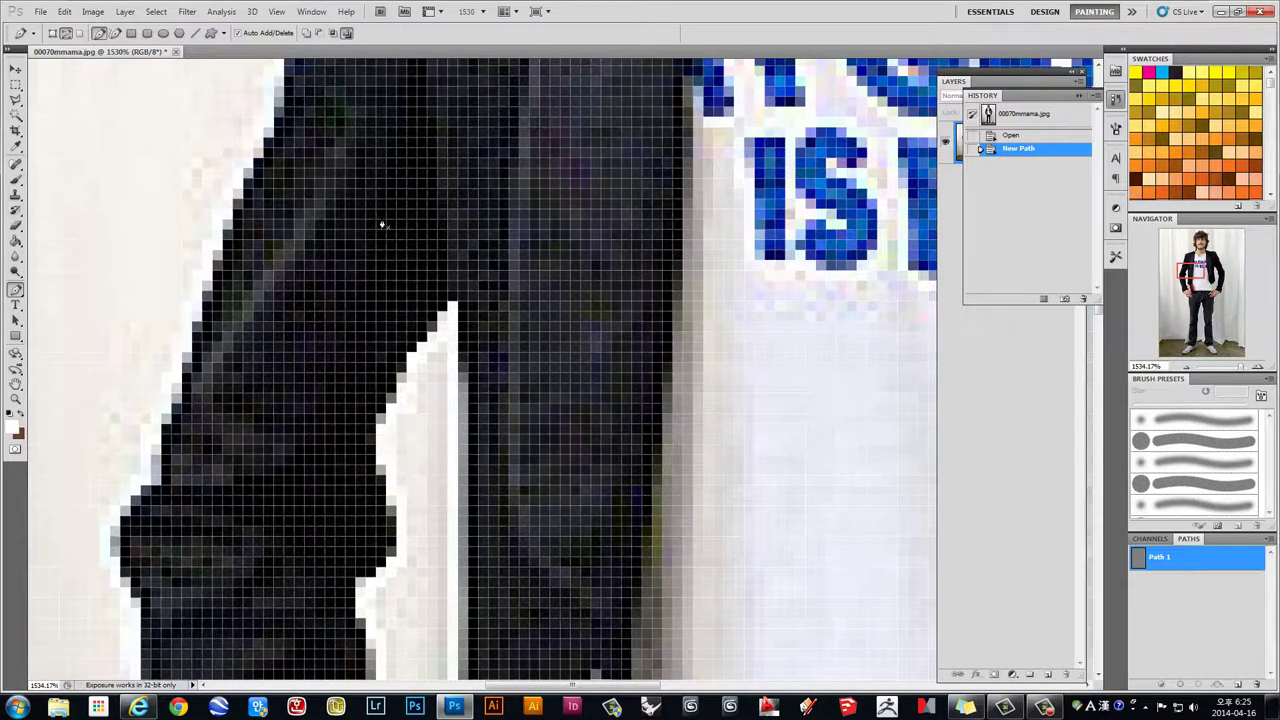
scroll(491, 240, "up", 2)
scroll(436, 203, "up", 1)
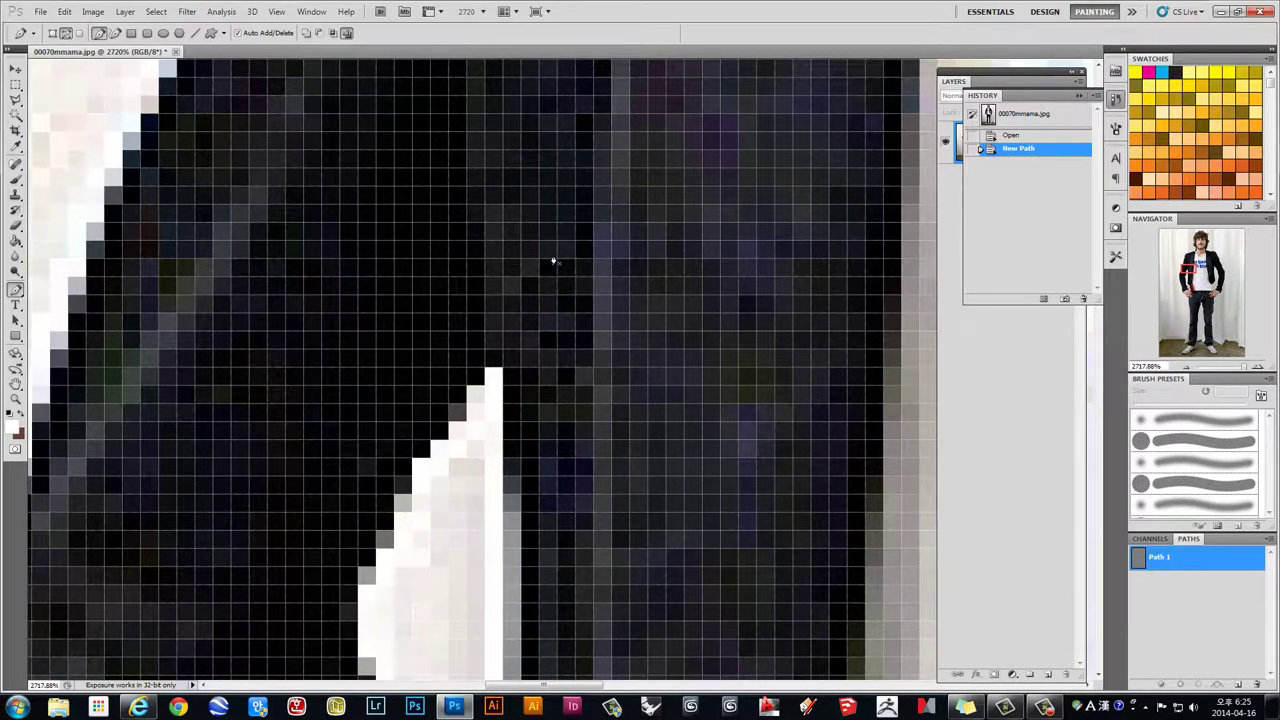
Step: Turn off the pixel grid overlay from the View menu's extras
left_click(277, 12)
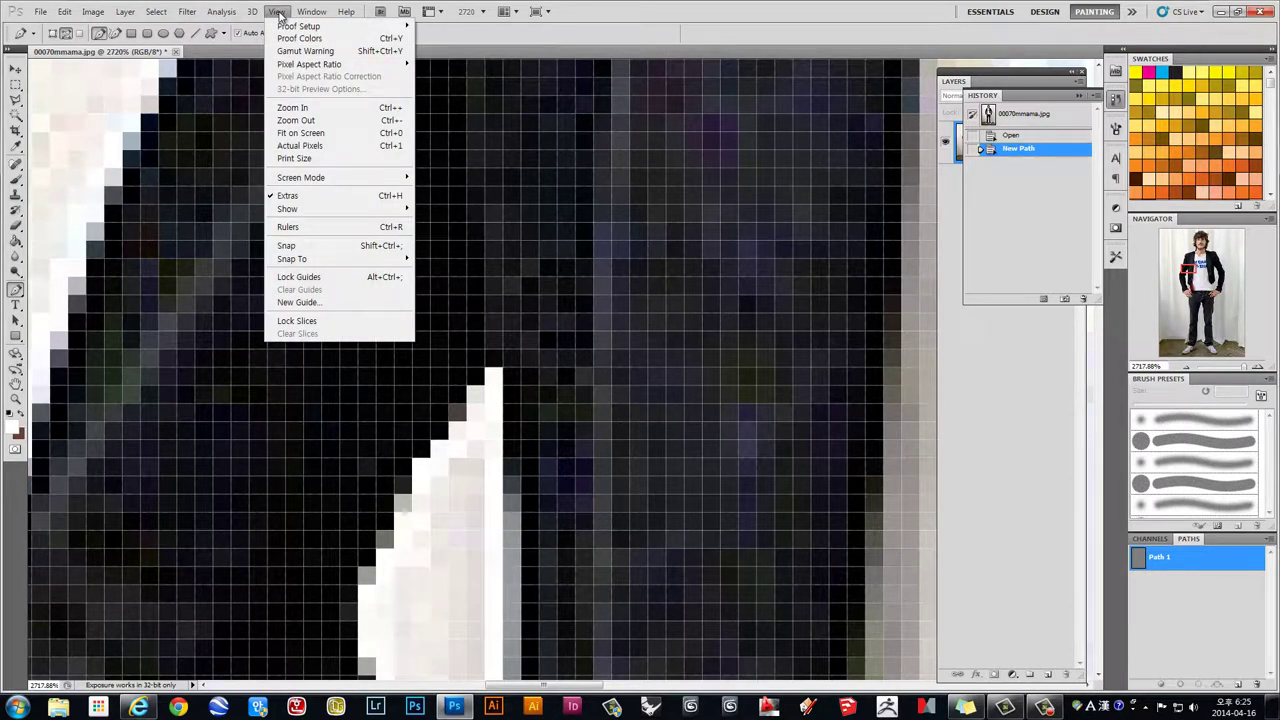
scroll(480, 370, "down", 2)
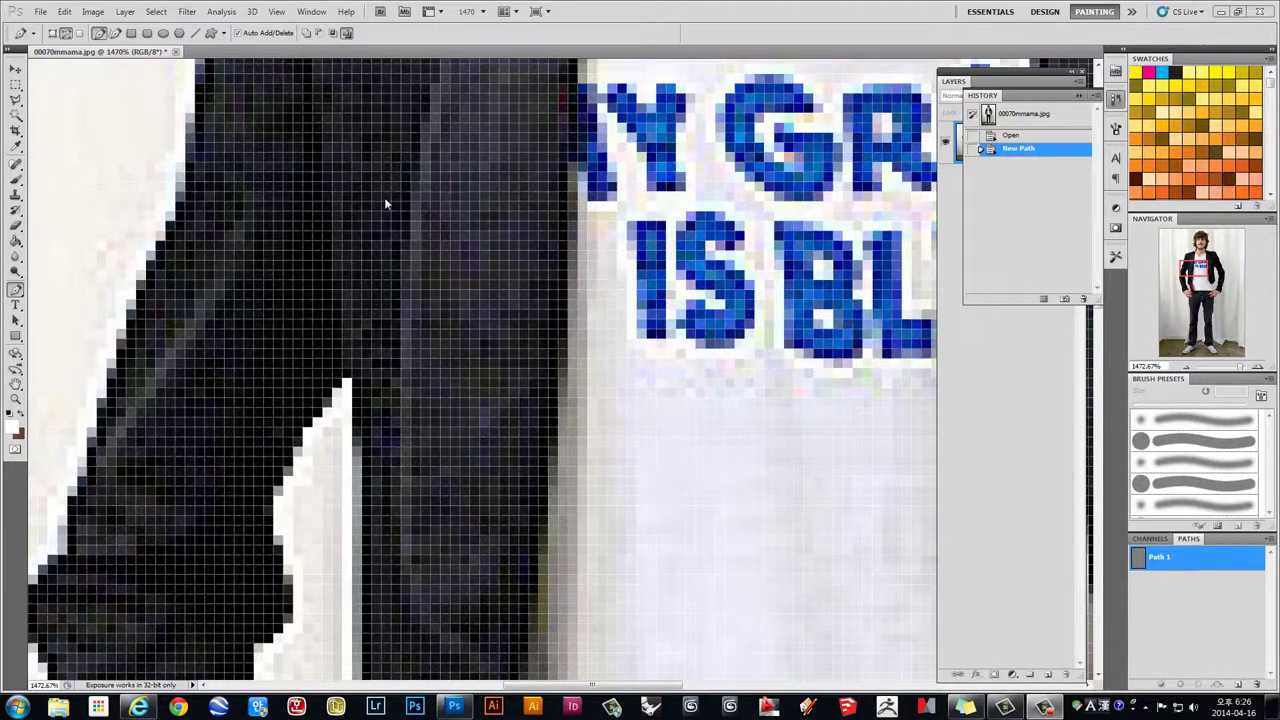
left_click(276, 11)
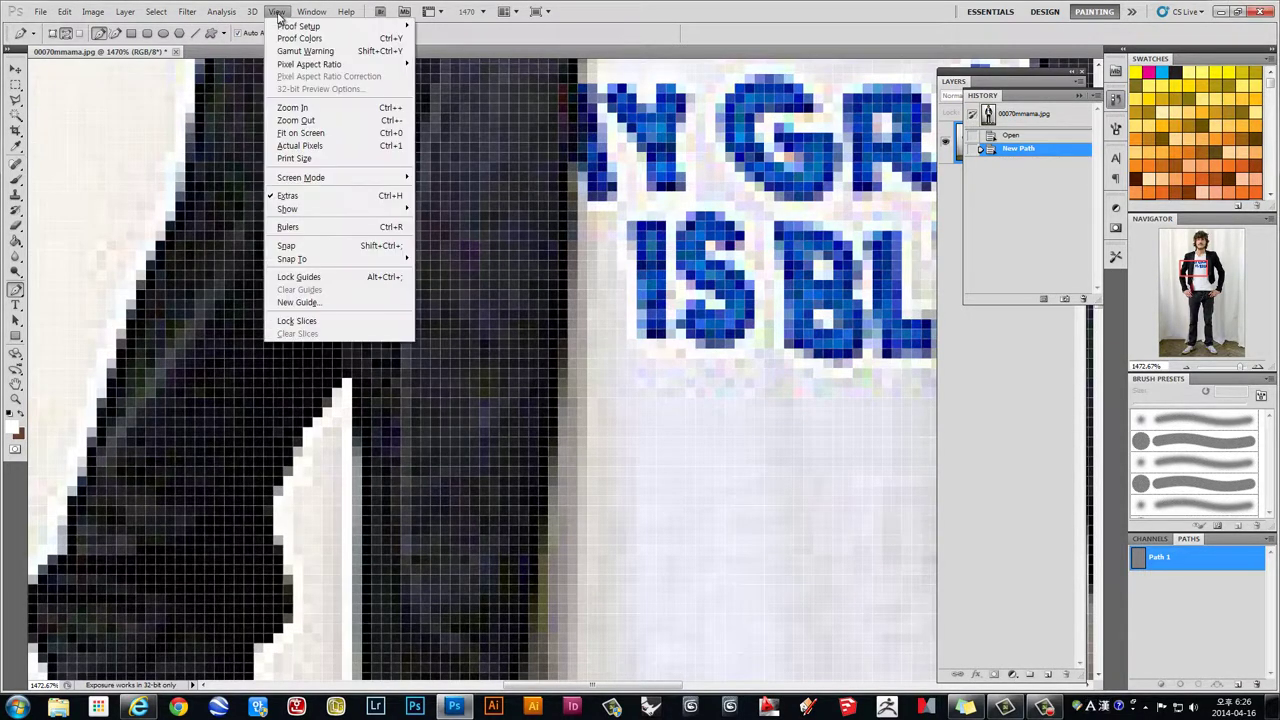
mouse_move(288, 208)
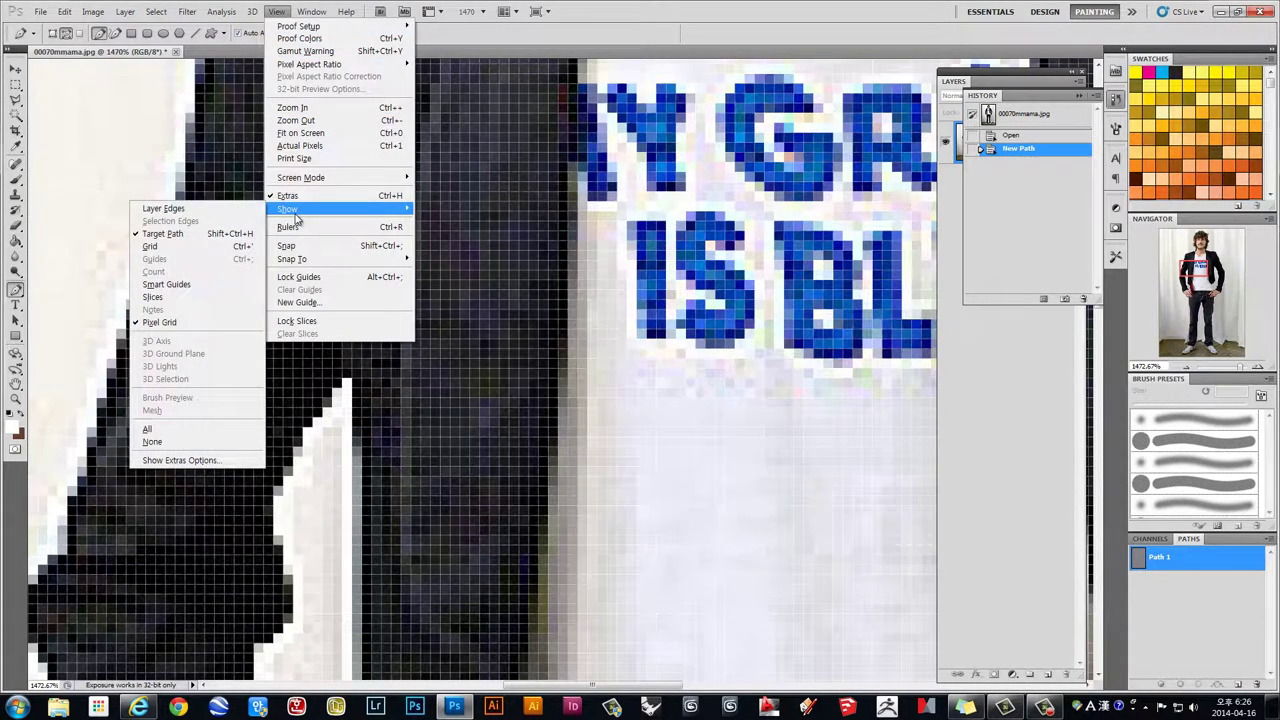
left_click(160, 322)
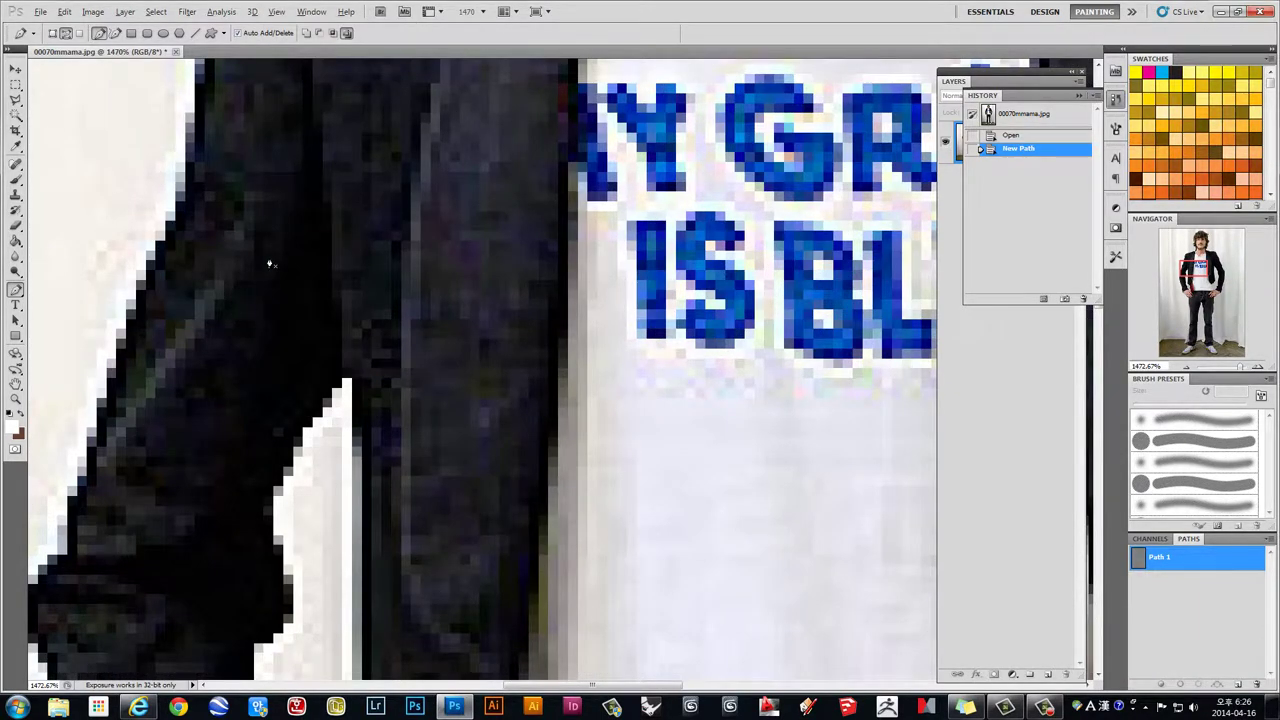
Step: Zoom out to 404%, then back in to 2530% on the top of the man's head
scroll(269, 264, "down", 5)
scroll(275, 265, "down", 1)
scroll(281, 267, "down", 1)
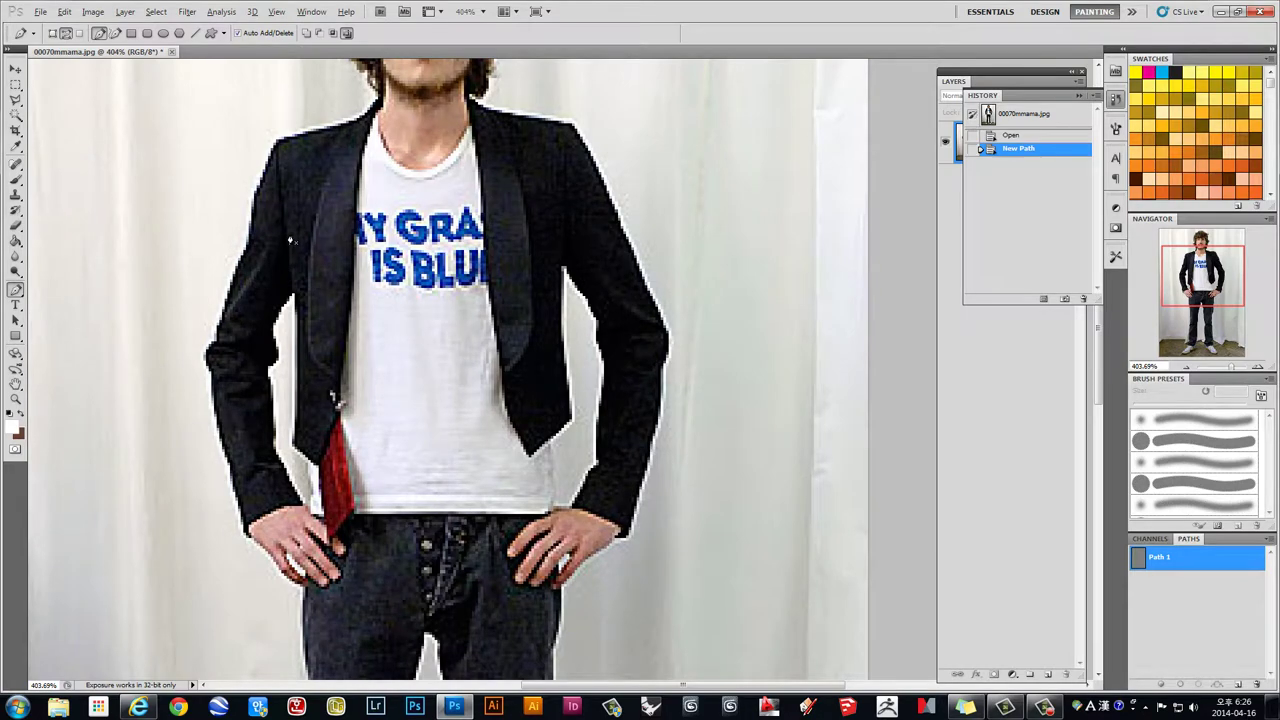
scroll(290, 240, "up", 2)
scroll(290, 240, "up", 2)
scroll(290, 240, "up", 1)
scroll(284, 526, "up", 5)
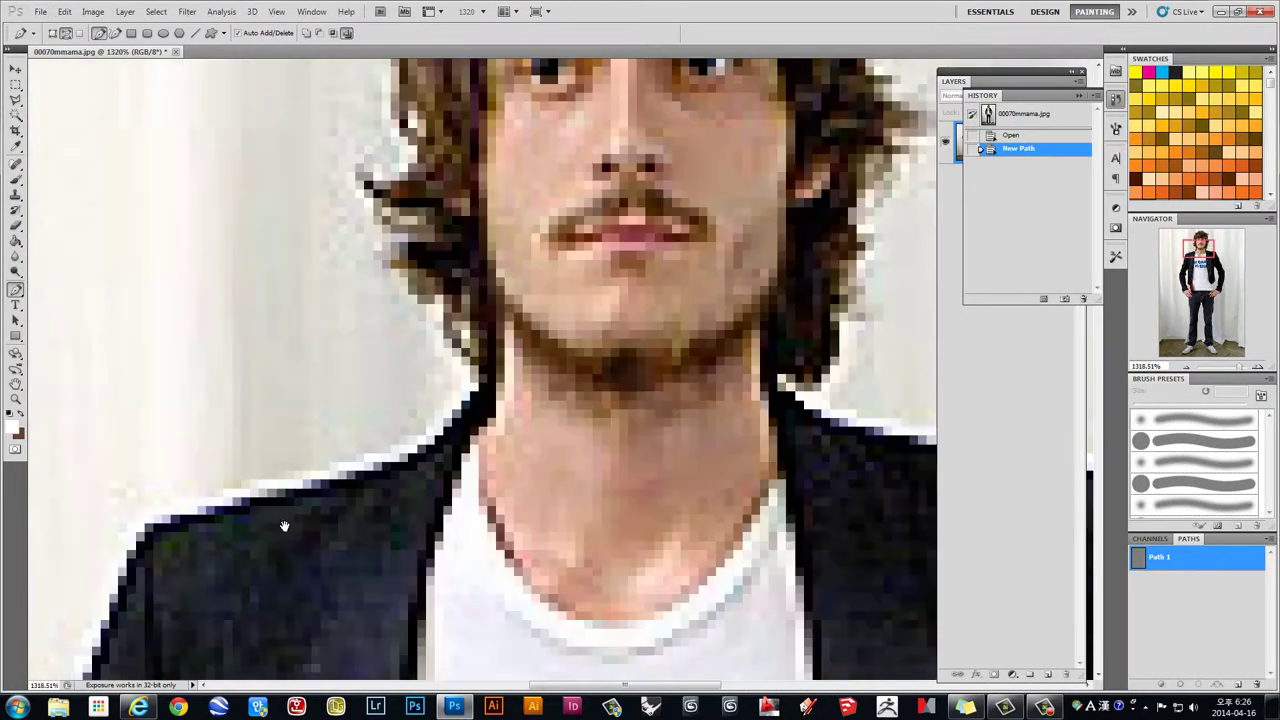
scroll(284, 526, "up", 1)
scroll(320, 360, "up", 4)
scroll(355, 197, "up", 1)
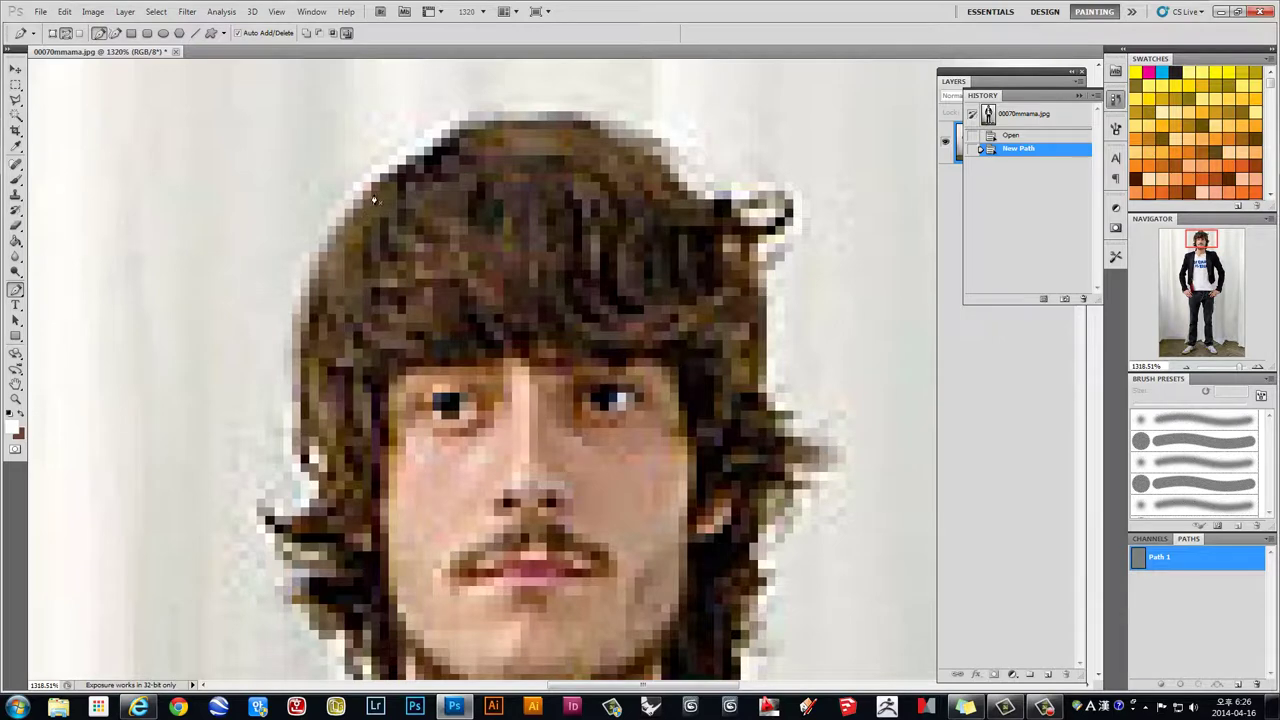
scroll(376, 199, "up", 2)
scroll(376, 199, "up", 1)
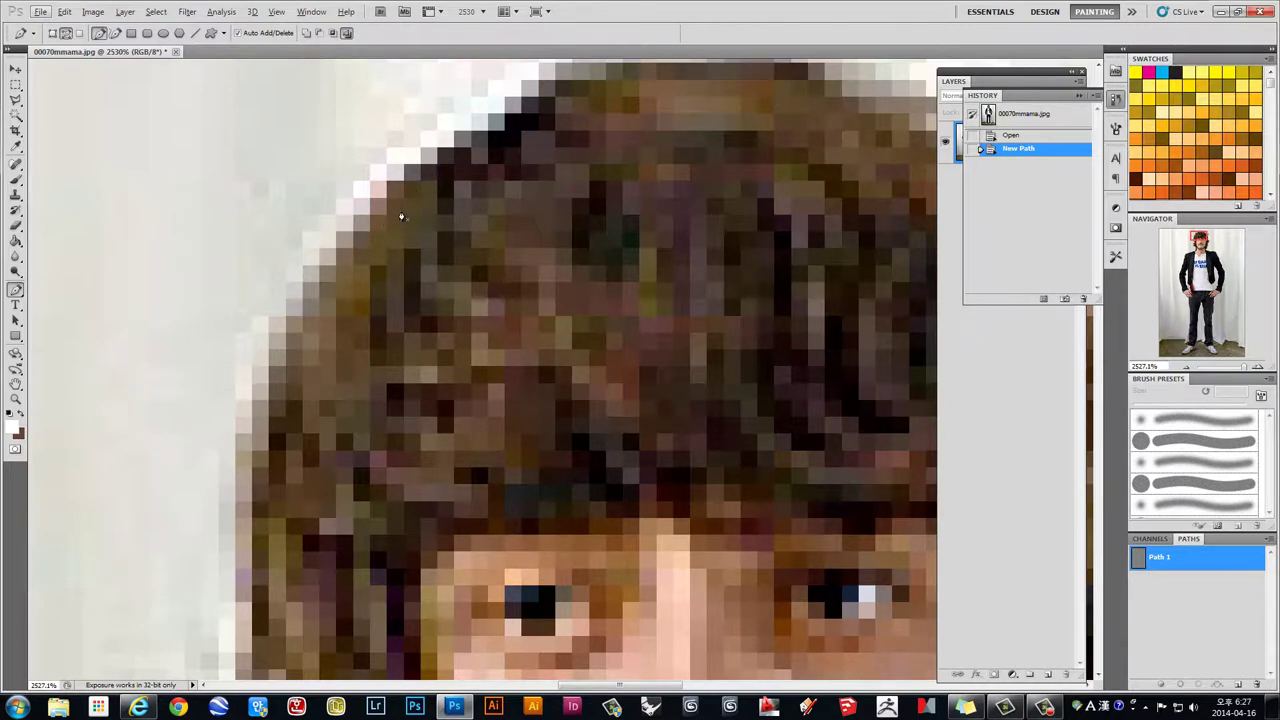
Step: Start the outline at the hair's left edge and trace across the top of the hair
left_click(333, 266)
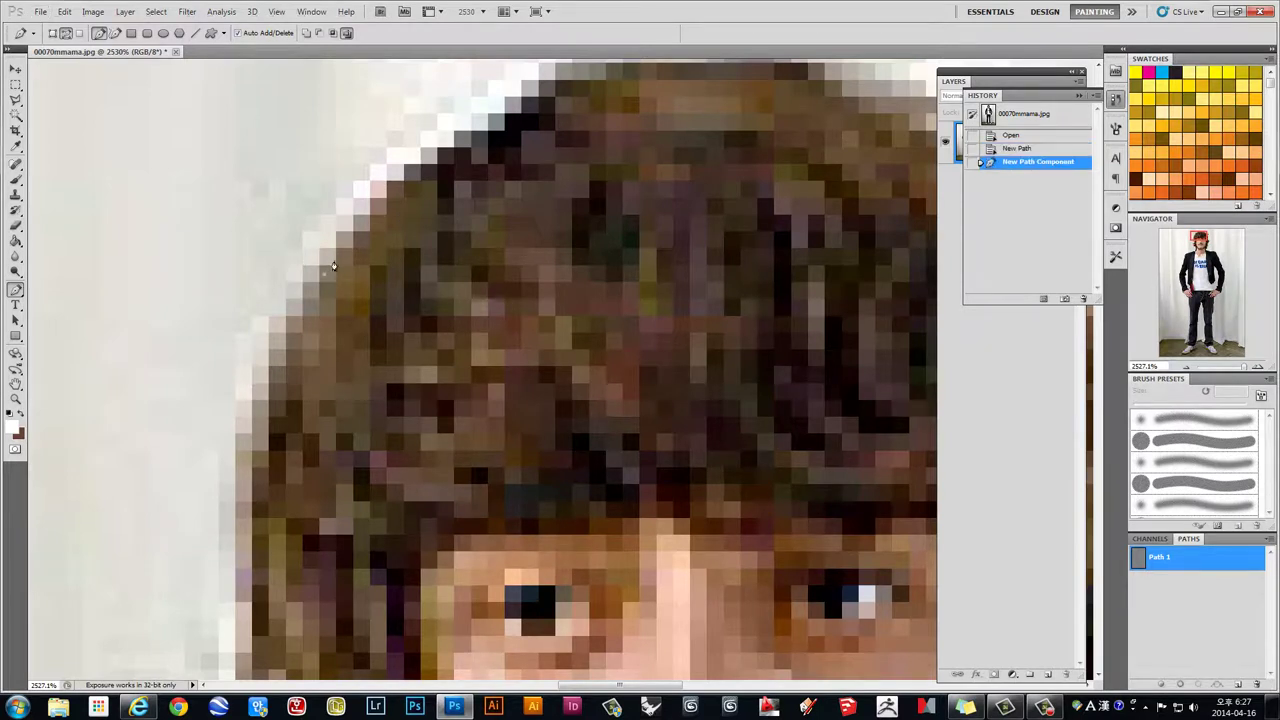
left_click(403, 191)
left_click(443, 153)
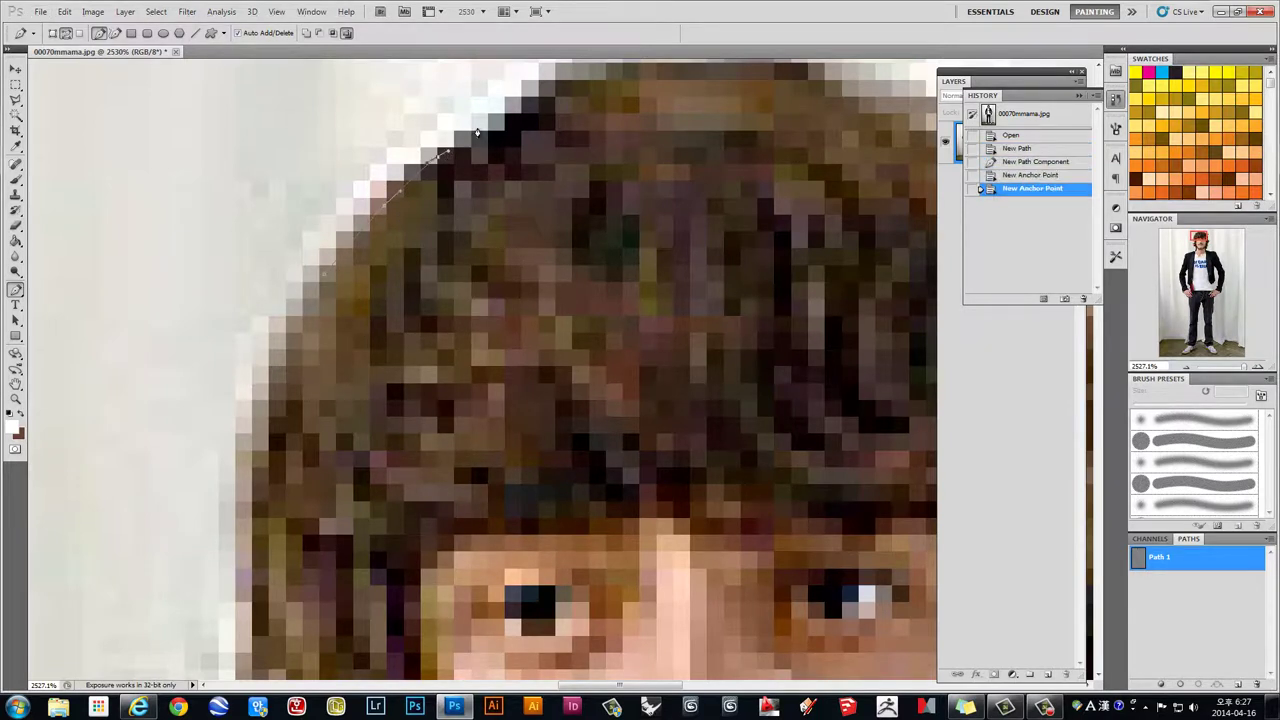
left_click(488, 122)
left_click_drag(566, 84, 470, 236)
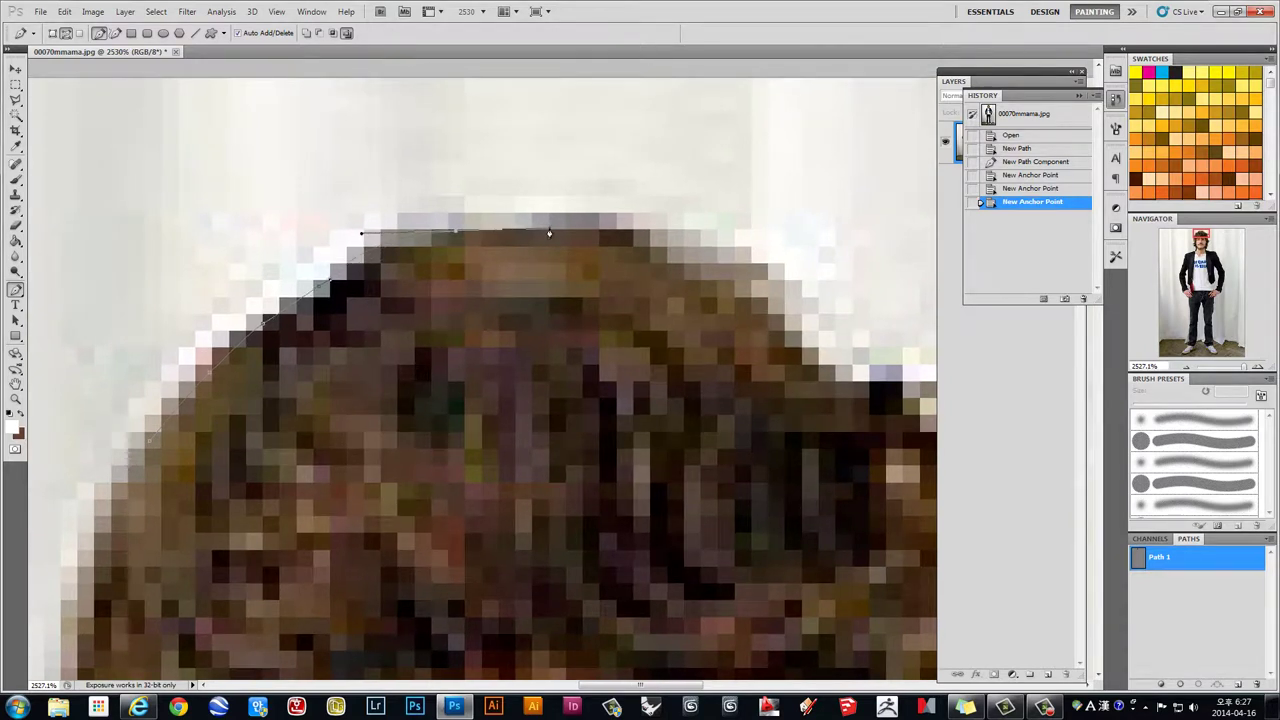
left_click(605, 232)
left_click(650, 247)
Step: Trace down the right side of the hair around the tuft and curl with curved anchors
left_click_drag(752, 318, 430, 214)
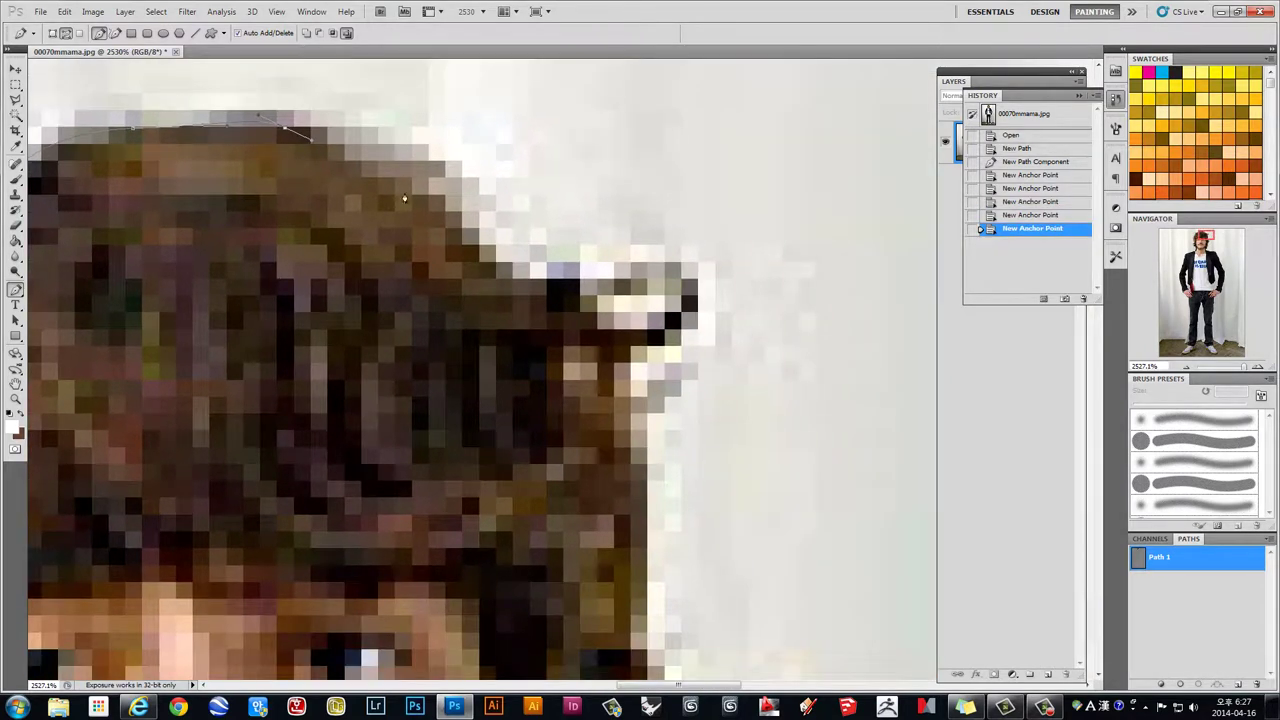
left_click(422, 193)
left_click(494, 267)
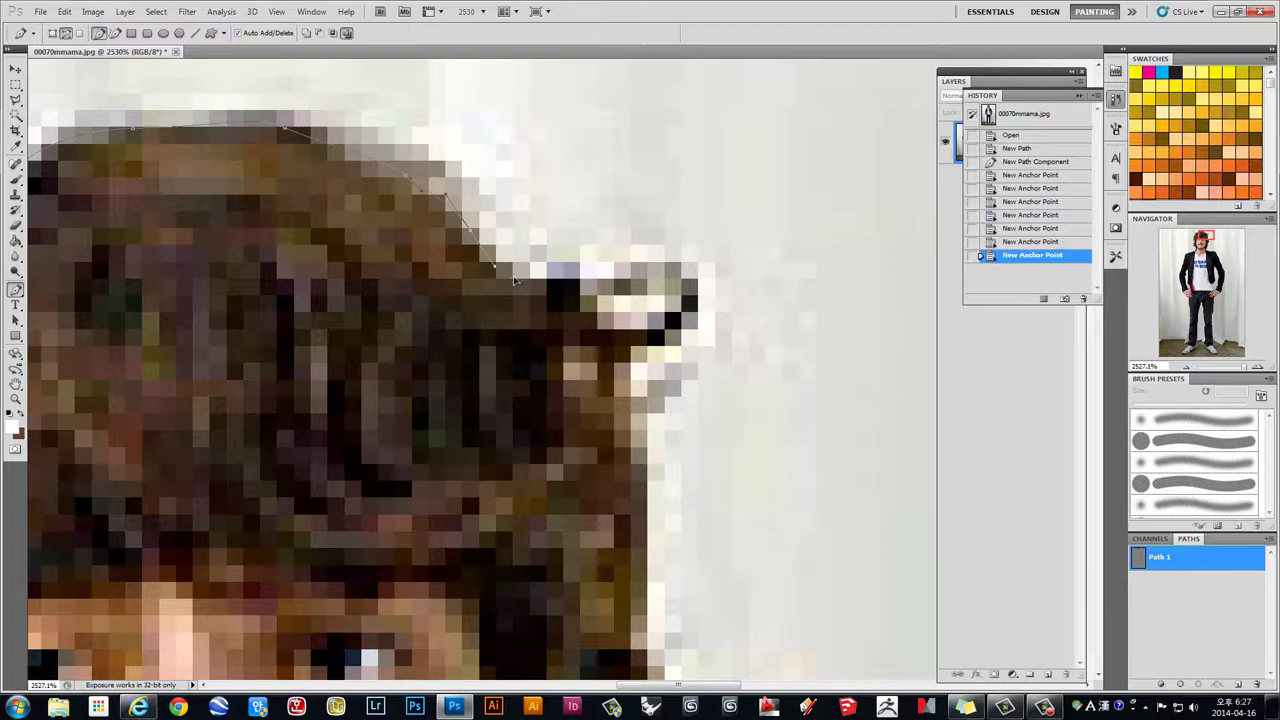
left_click(543, 283)
left_click(578, 283)
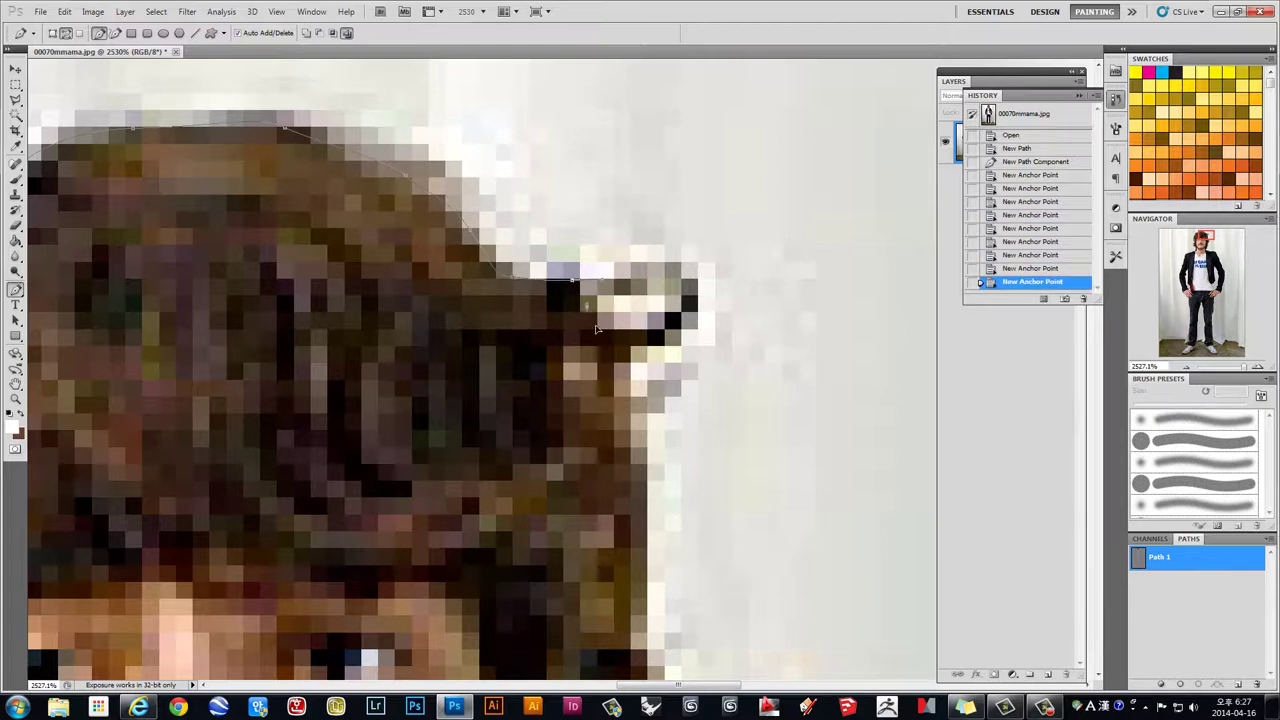
left_click_drag(622, 343, 640, 341)
left_click(633, 368)
mouse_move(653, 436)
left_mouse_down()
mouse_move(508, 273)
mouse_move(442, 154)
left_mouse_up()
left_click(487, 274)
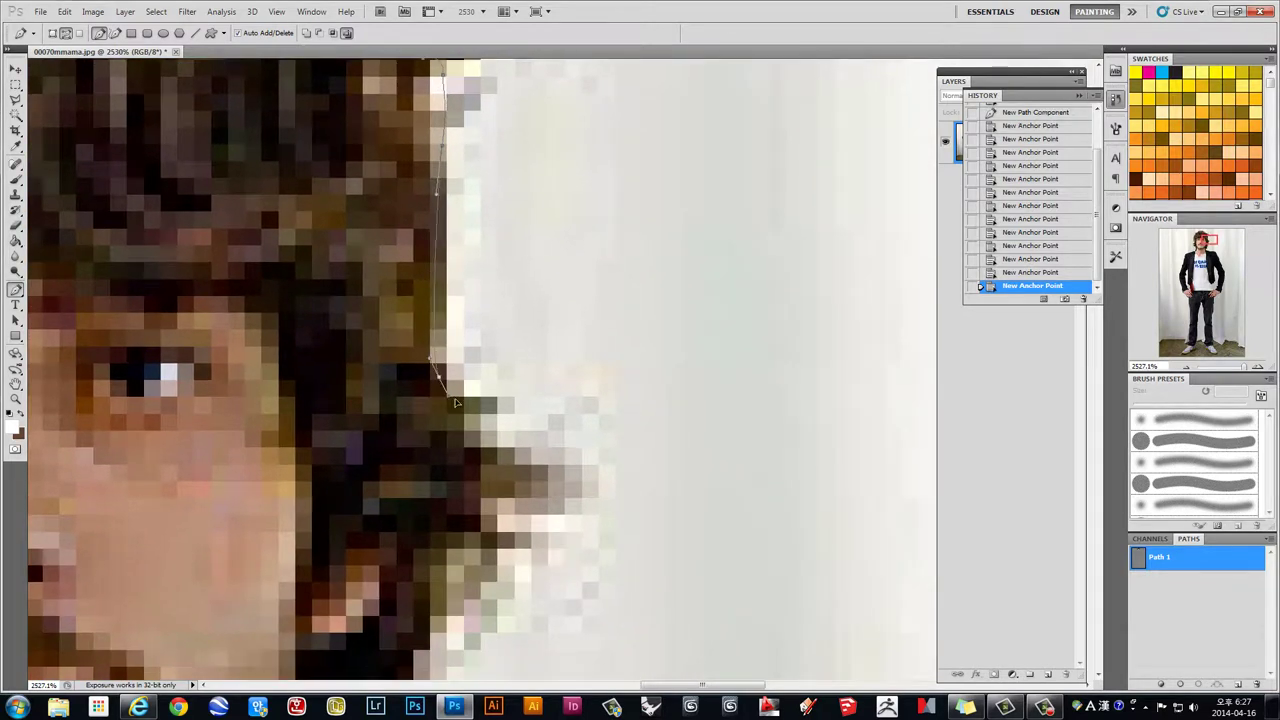
mouse_move(440, 378)
left_mouse_down()
mouse_move(537, 462)
mouse_move(571, 349)
left_mouse_up()
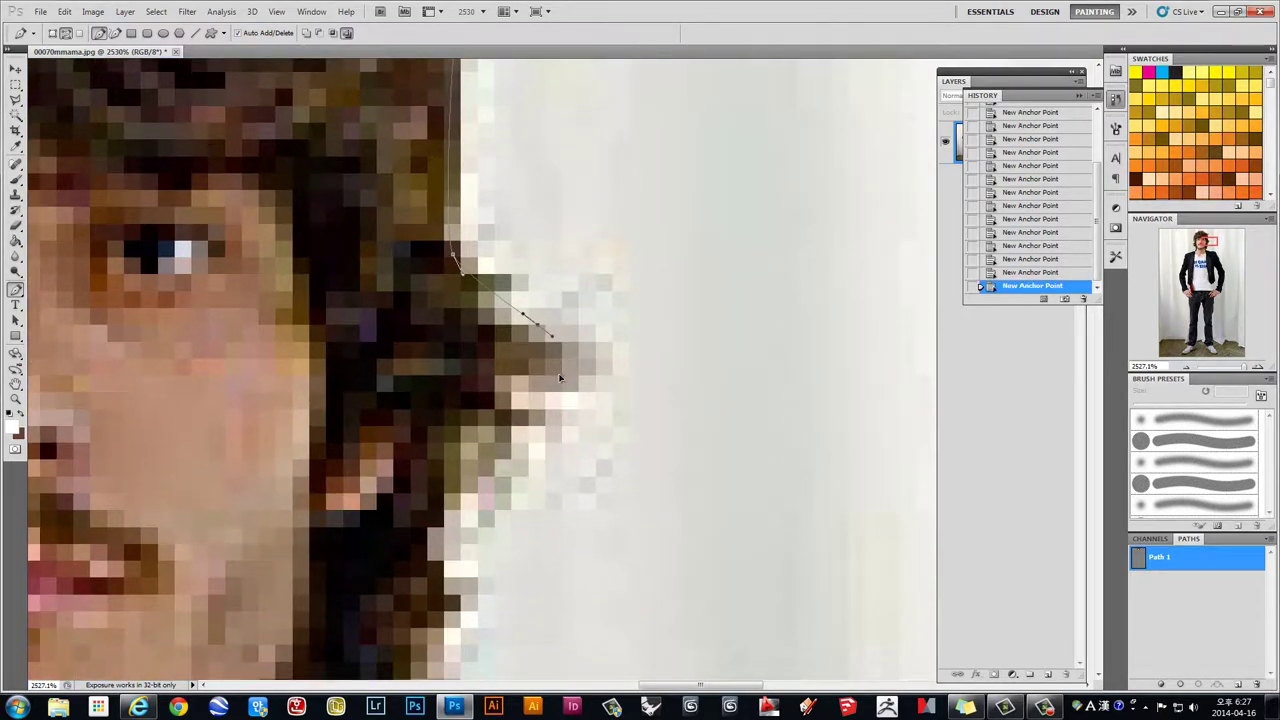
left_click_drag(498, 458, 538, 378)
left_click_drag(482, 408, 478, 463)
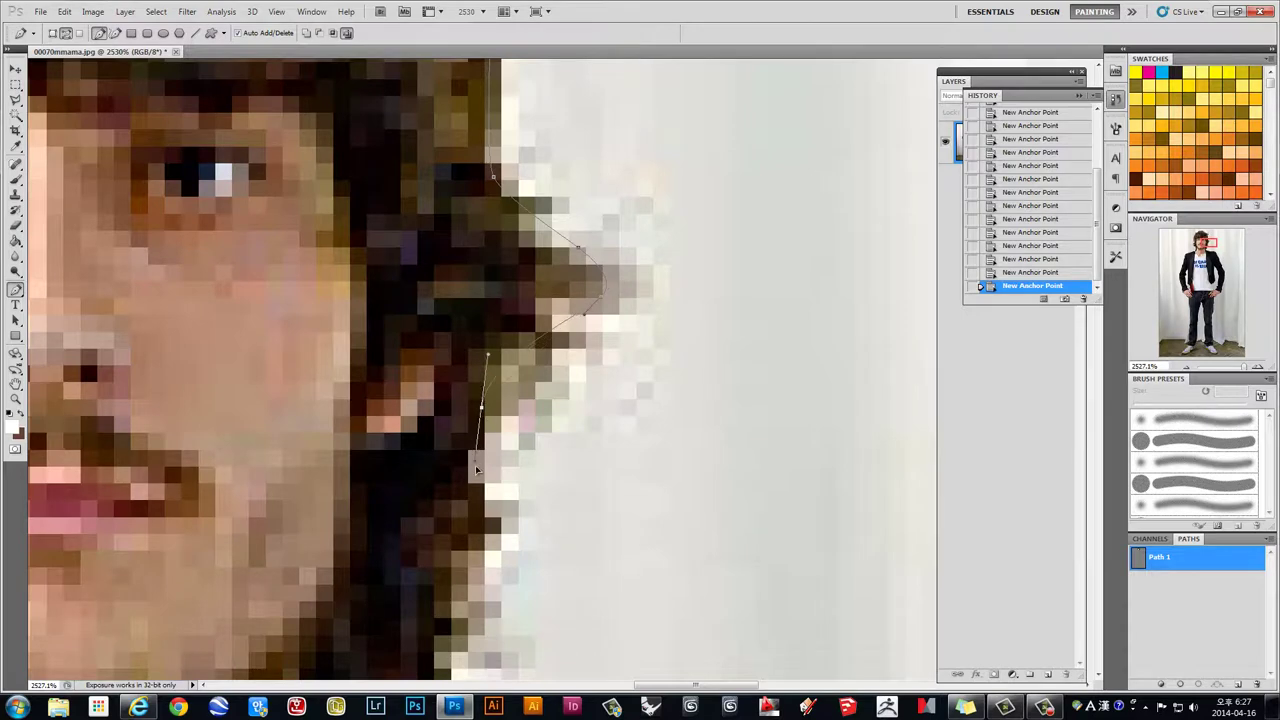
Step: Continue the curved outline down the lower hair toward the neck
scroll(482, 408, "down", 3)
left_click_drag(457, 329, 491, 380)
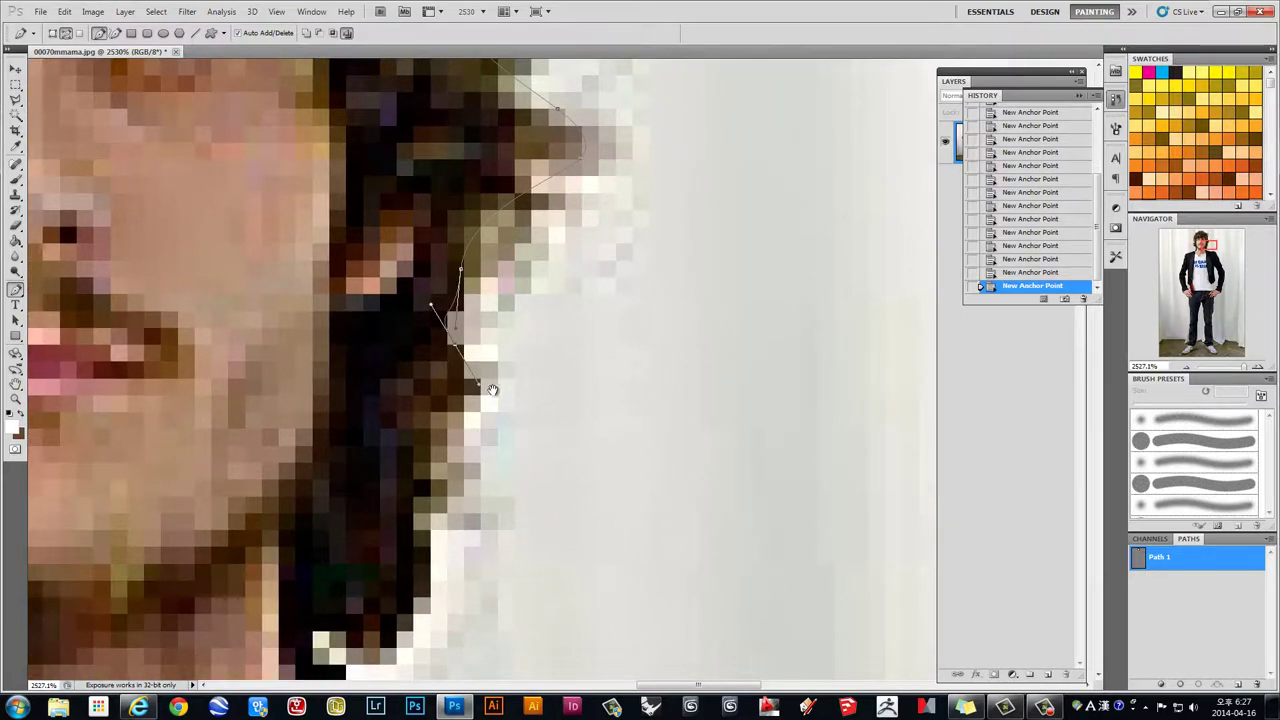
scroll(491, 380, "down", 2)
mouse_move(450, 435)
left_mouse_down()
mouse_move(442, 470)
mouse_move(481, 376)
mouse_move(493, 286)
left_mouse_up()
left_click_drag(455, 329, 368, 340)
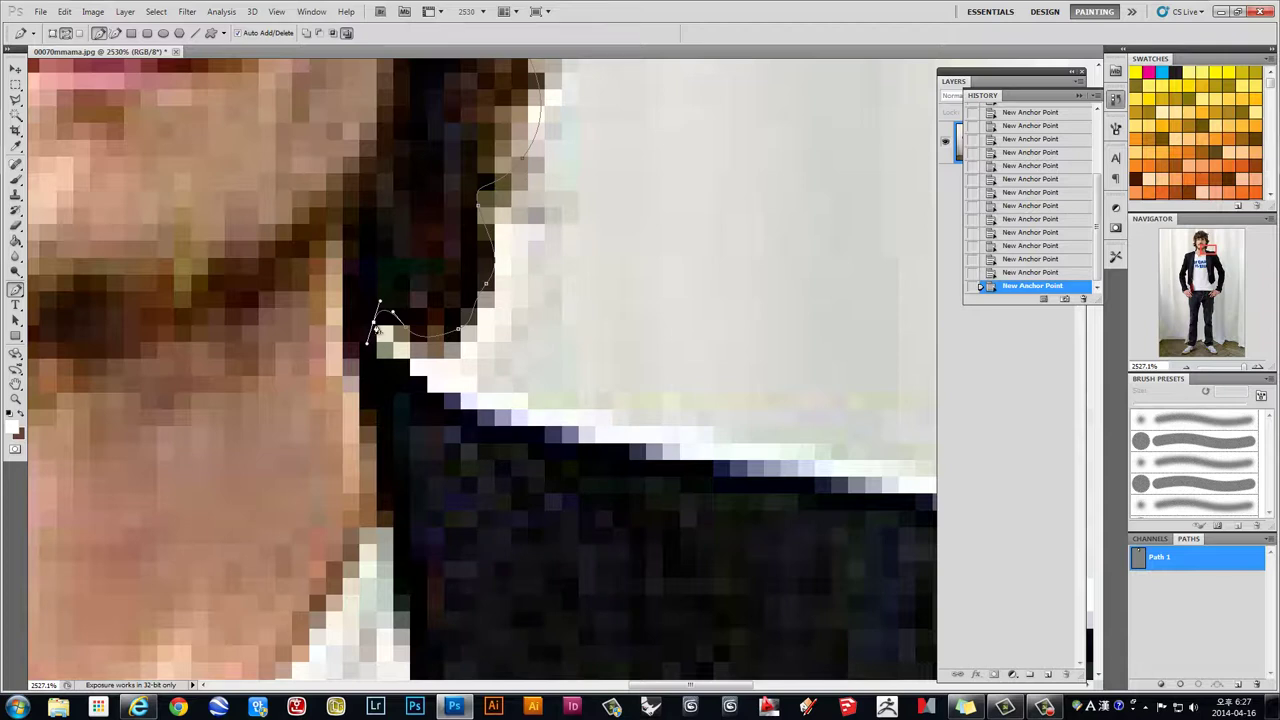
Step: Resume the outline and trace along the collar onto the top of the shoulder
left_click(376, 331)
left_click_drag(407, 368, 432, 386)
left_click_drag(512, 426, 655, 462)
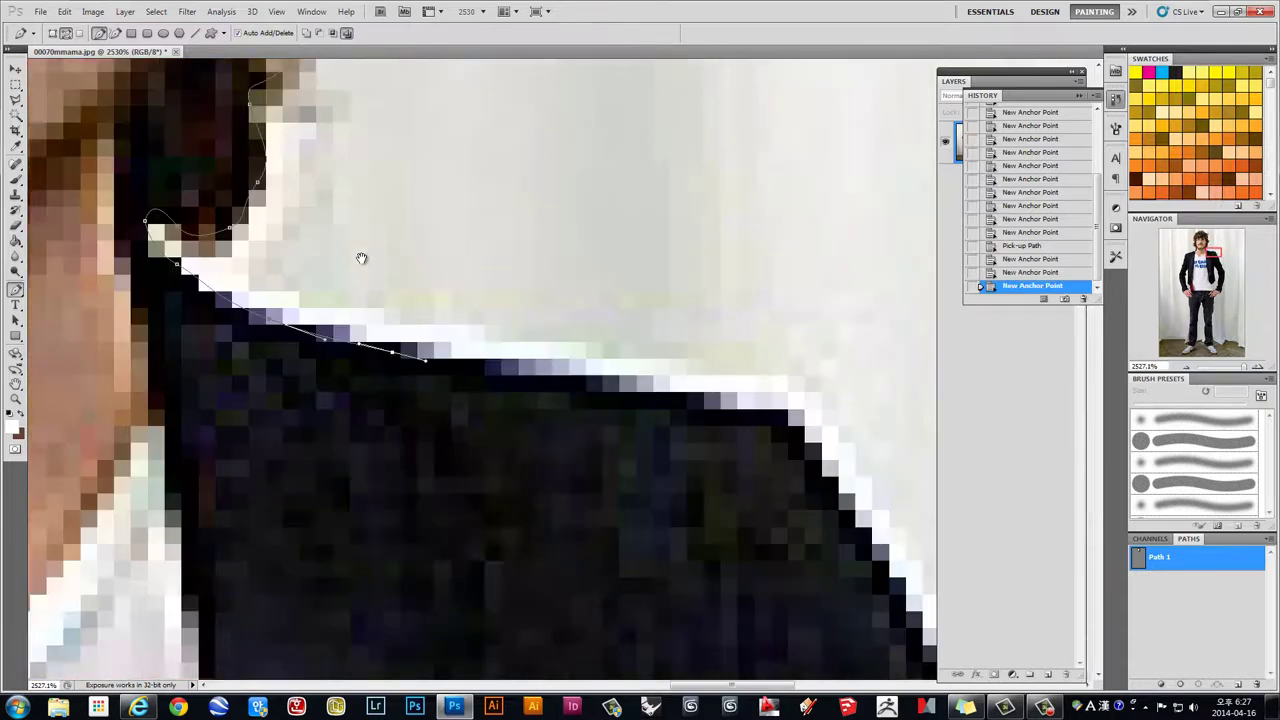
mouse_move(773, 467)
left_mouse_down()
mouse_move(526, 303)
mouse_move(622, 324)
mouse_move(606, 325)
left_mouse_up()
left_click(529, 310)
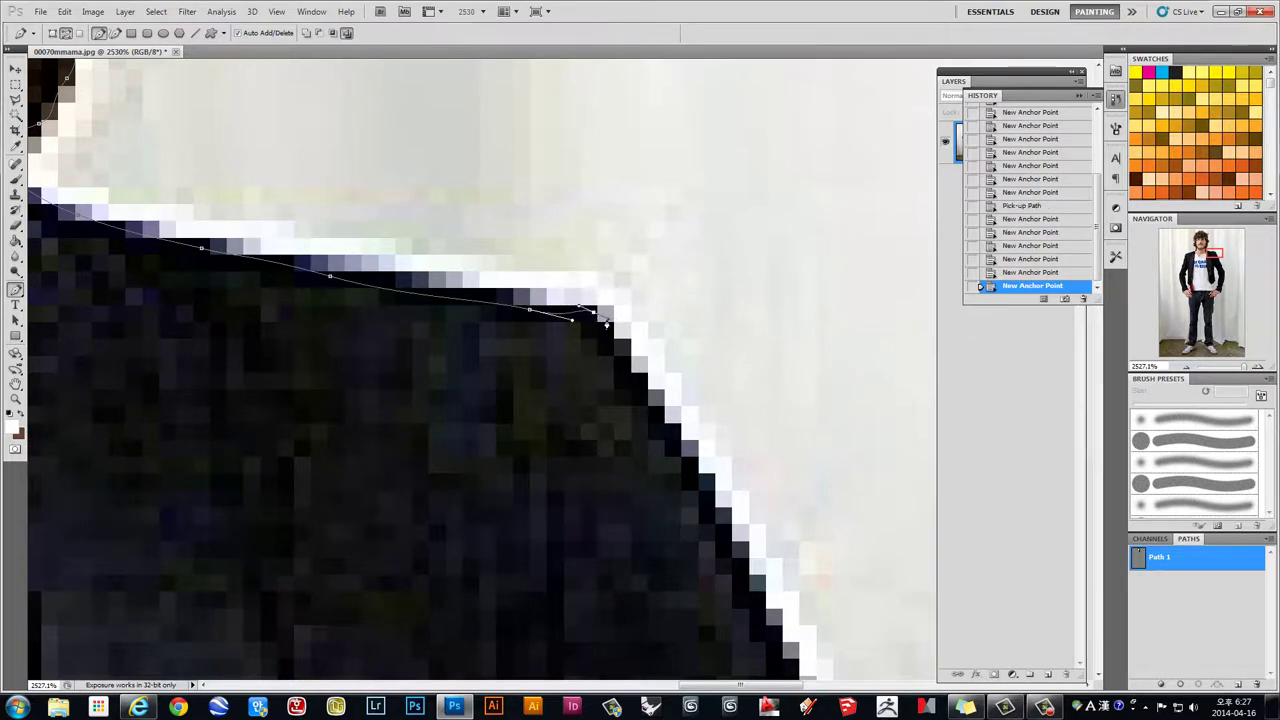
Step: Trace down the shoulder edge and along the upper sleeve
left_click(593, 316)
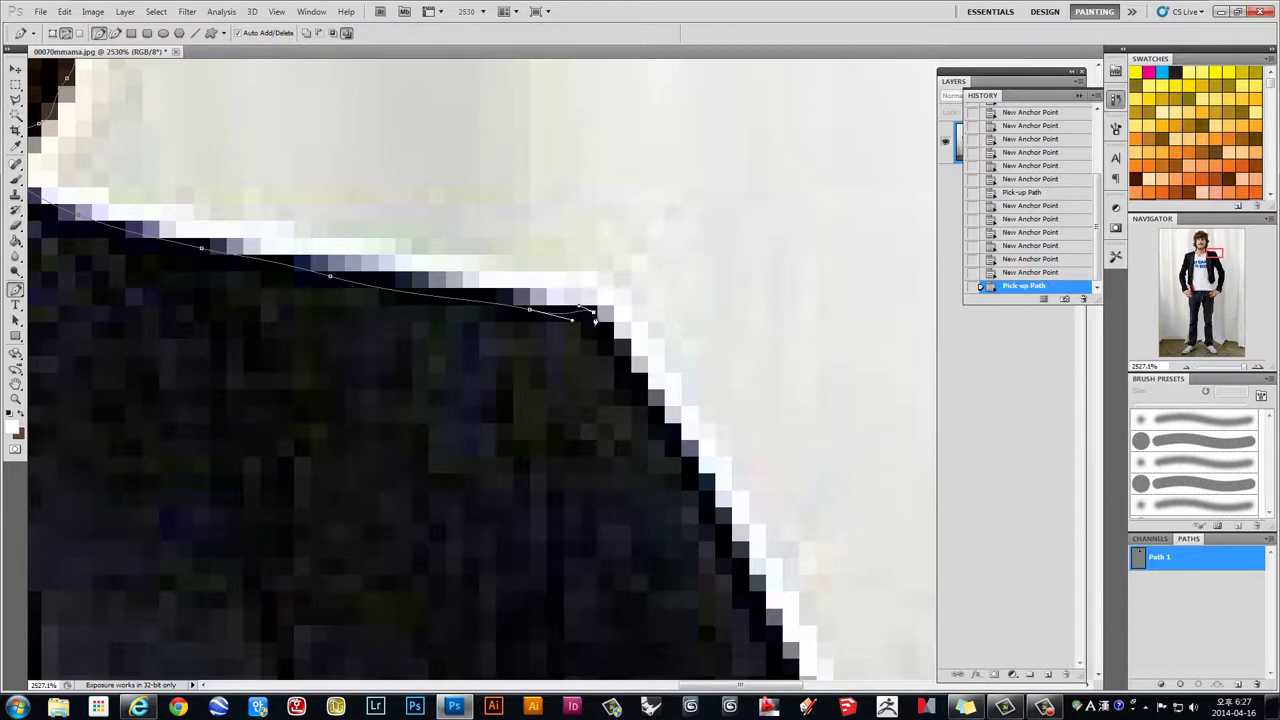
left_click_drag(694, 371, 508, 214)
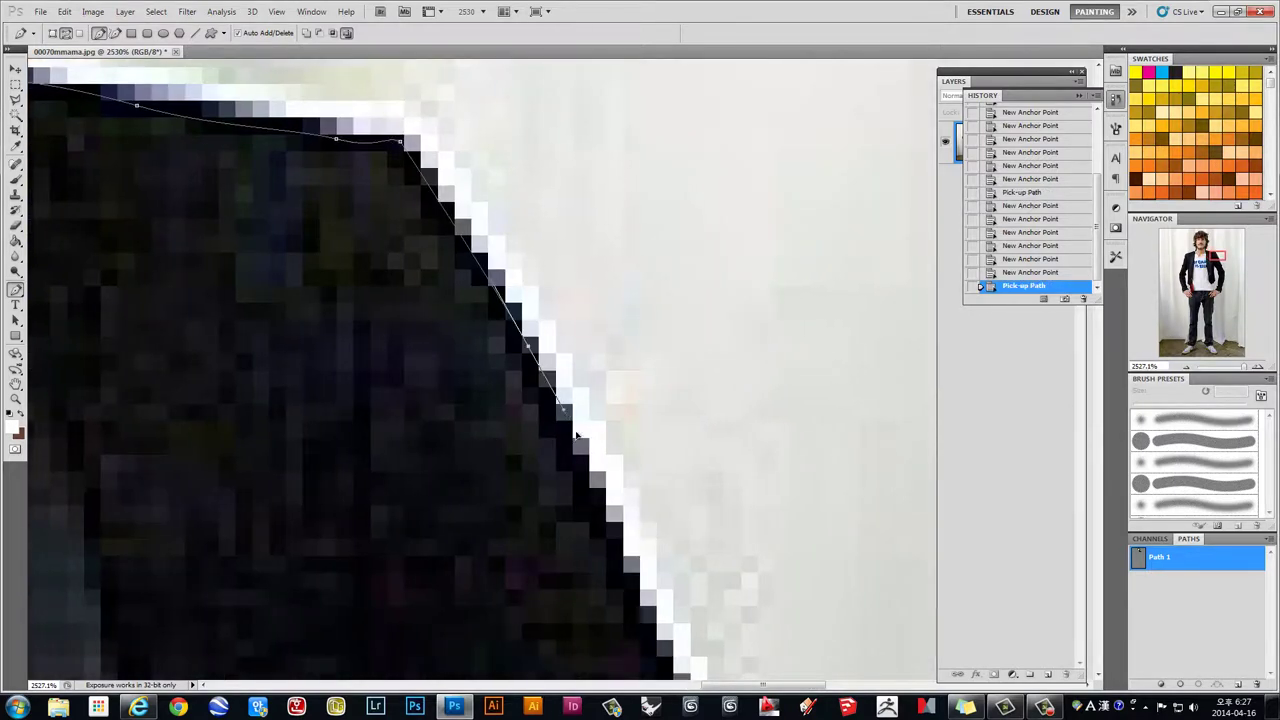
left_click(527, 351)
left_click_drag(501, 310, 350, 150)
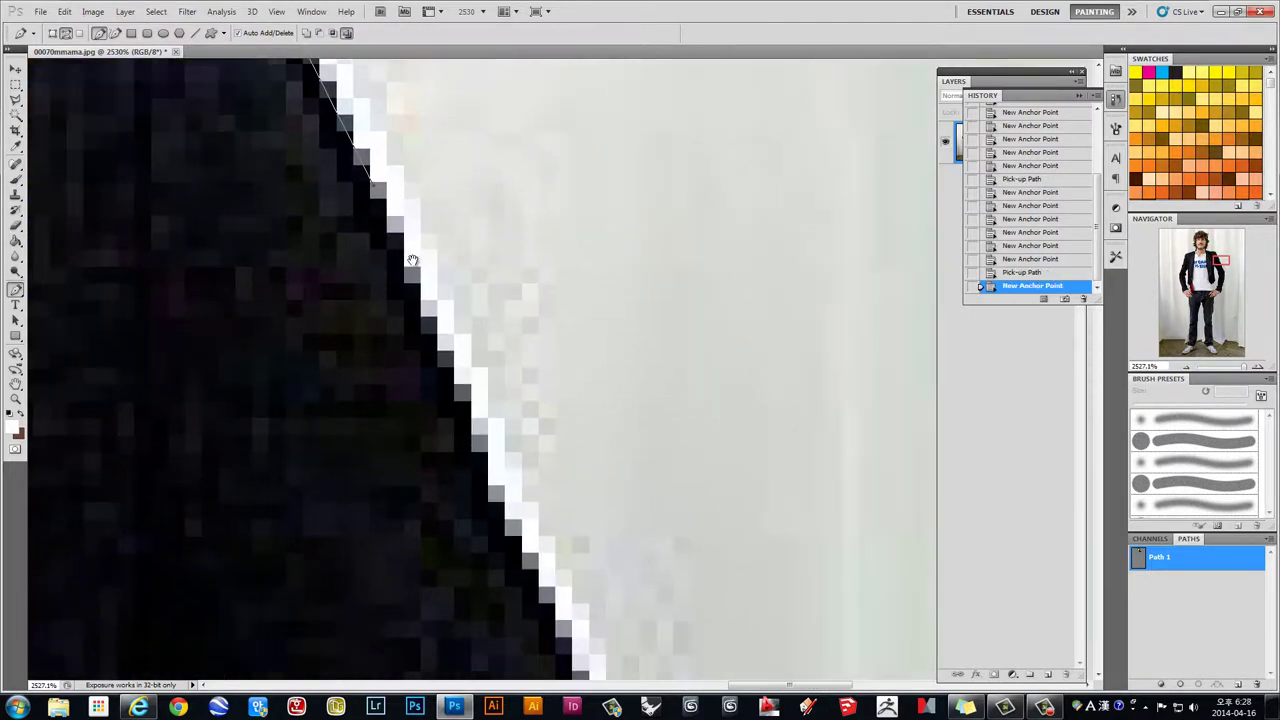
left_click(446, 395)
left_click(469, 462)
left_click(494, 533)
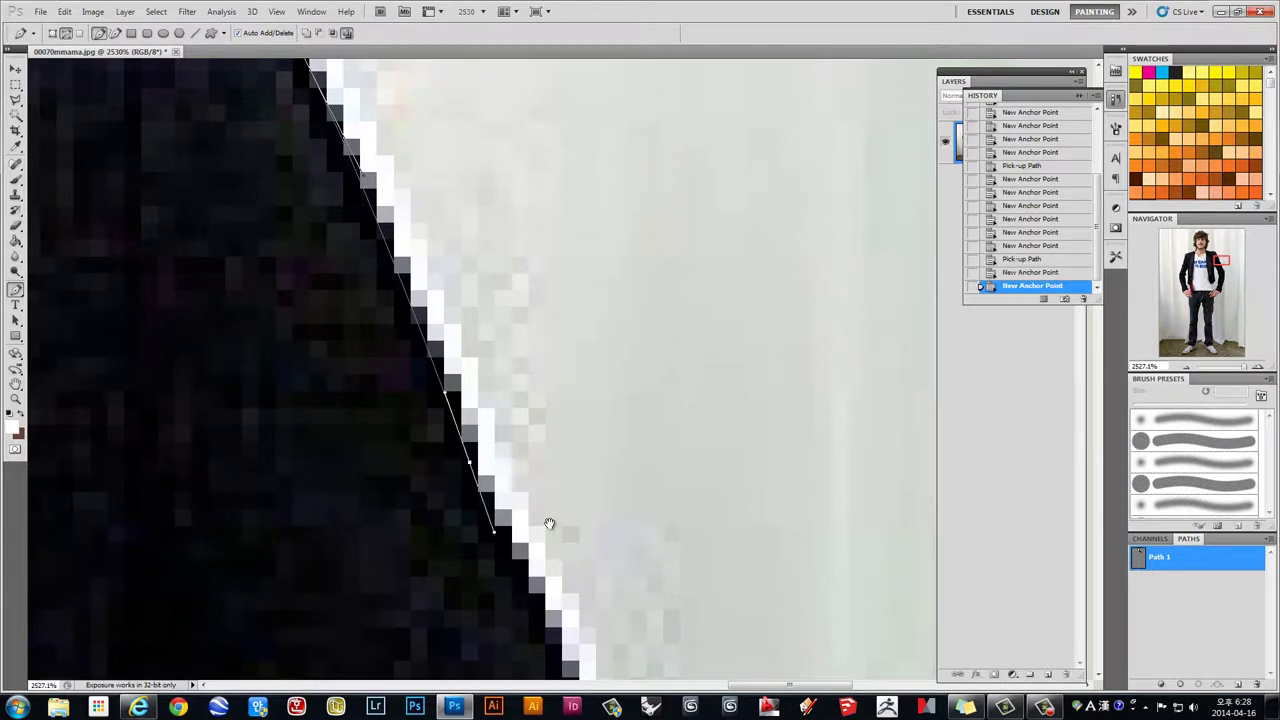
left_click_drag(549, 529, 443, 286)
left_click(438, 398)
left_click(470, 473)
left_click(488, 507)
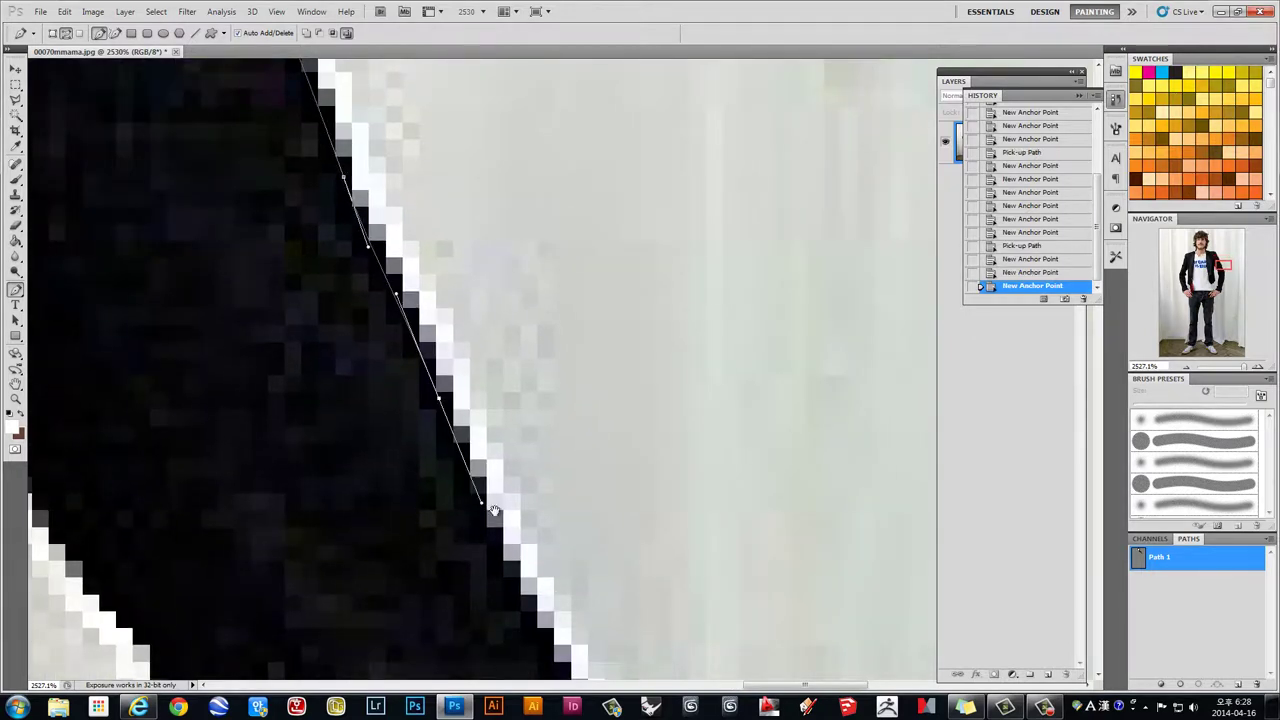
Step: Curve the outline along the lower sleeve to where it meets the hand
left_click_drag(544, 493, 345, 135)
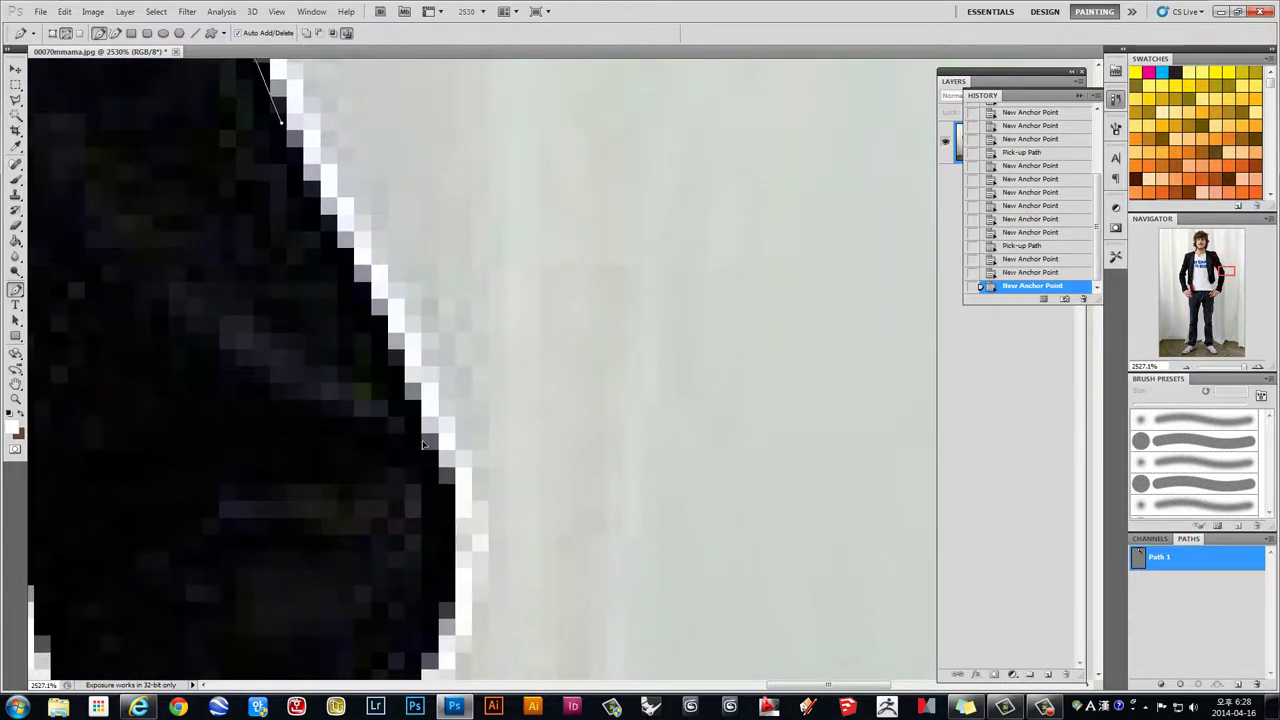
mouse_move(417, 432)
left_mouse_down()
mouse_move(430, 502)
mouse_move(449, 281)
left_mouse_up()
left_click_drag(444, 329, 422, 411)
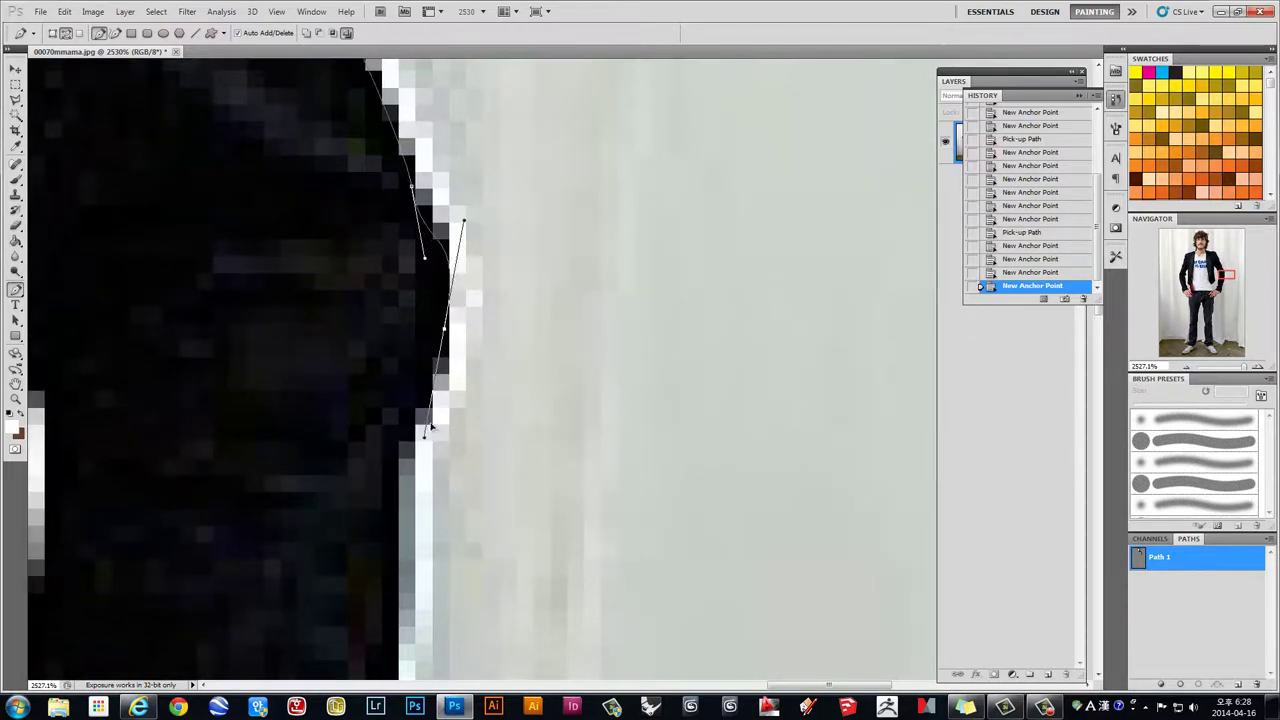
mouse_move(398, 470)
left_mouse_down()
mouse_move(430, 525)
mouse_move(436, 126)
left_mouse_up()
mouse_move(396, 315)
left_mouse_down()
mouse_move(380, 400)
mouse_move(484, 370)
mouse_move(474, 433)
left_mouse_up()
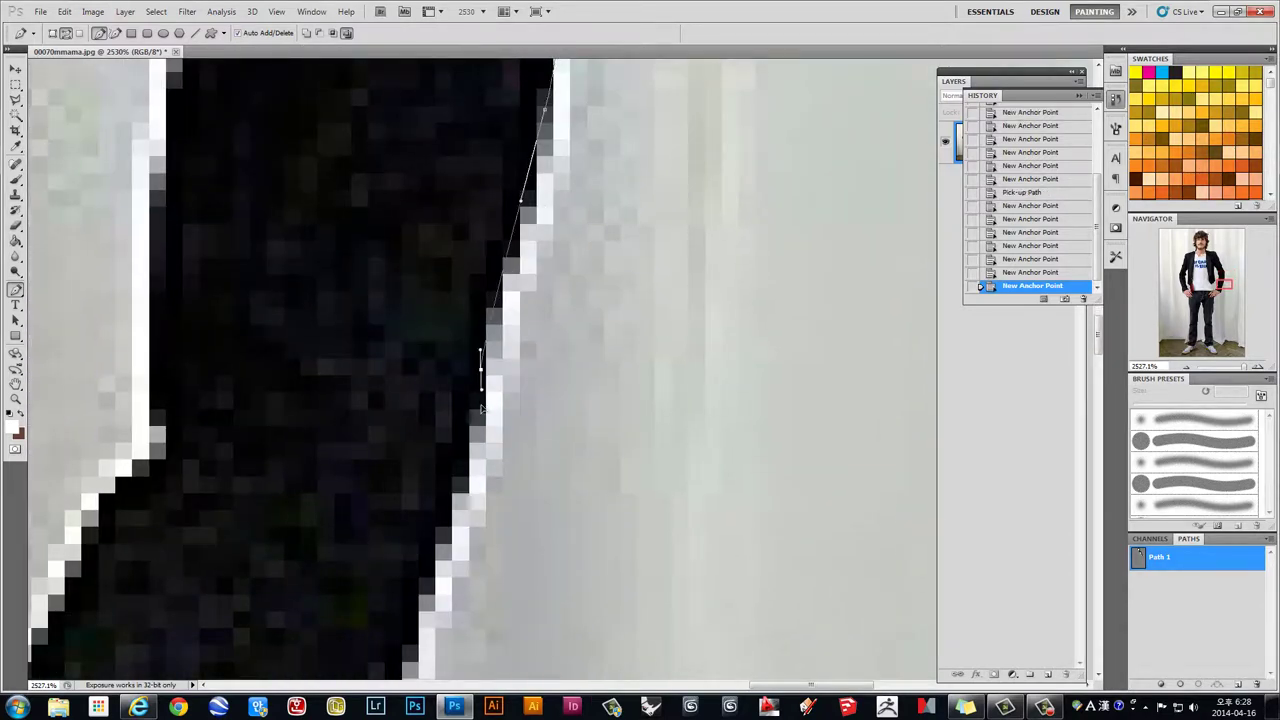
mouse_move(520, 340)
left_mouse_down()
mouse_move(575, 230)
mouse_move(560, 412)
left_mouse_up()
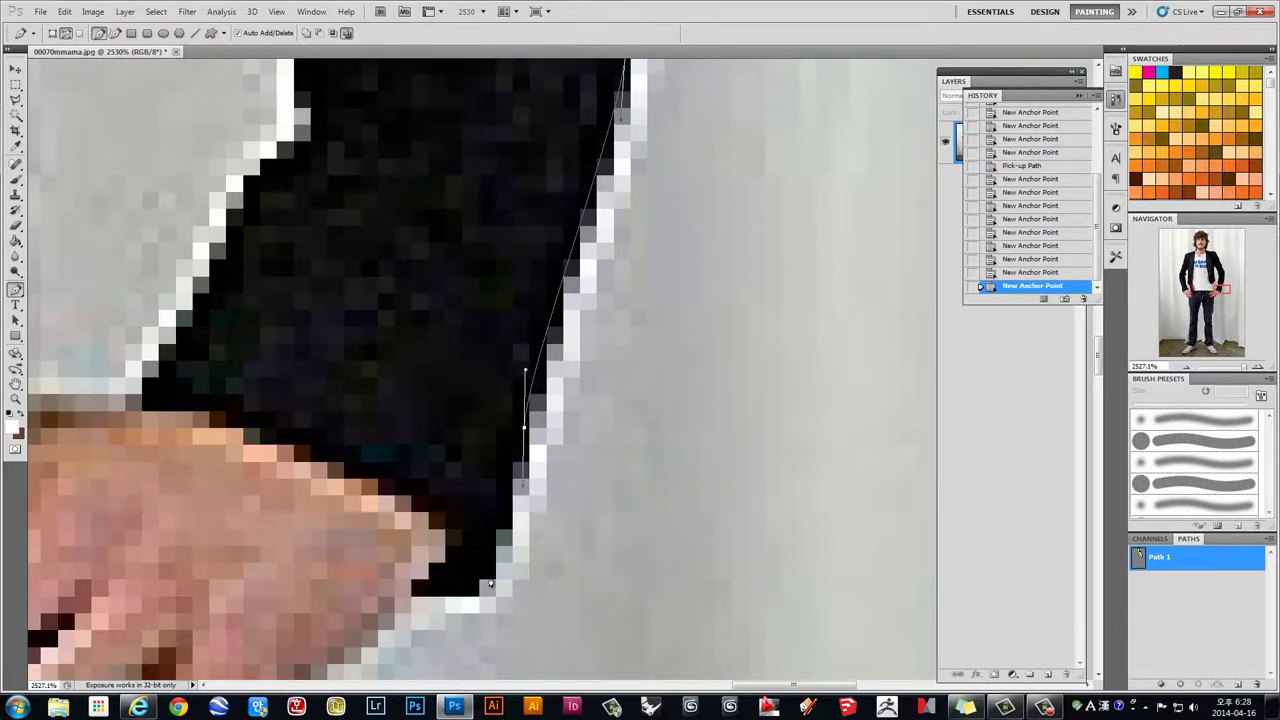
left_click_drag(492, 577, 481, 590)
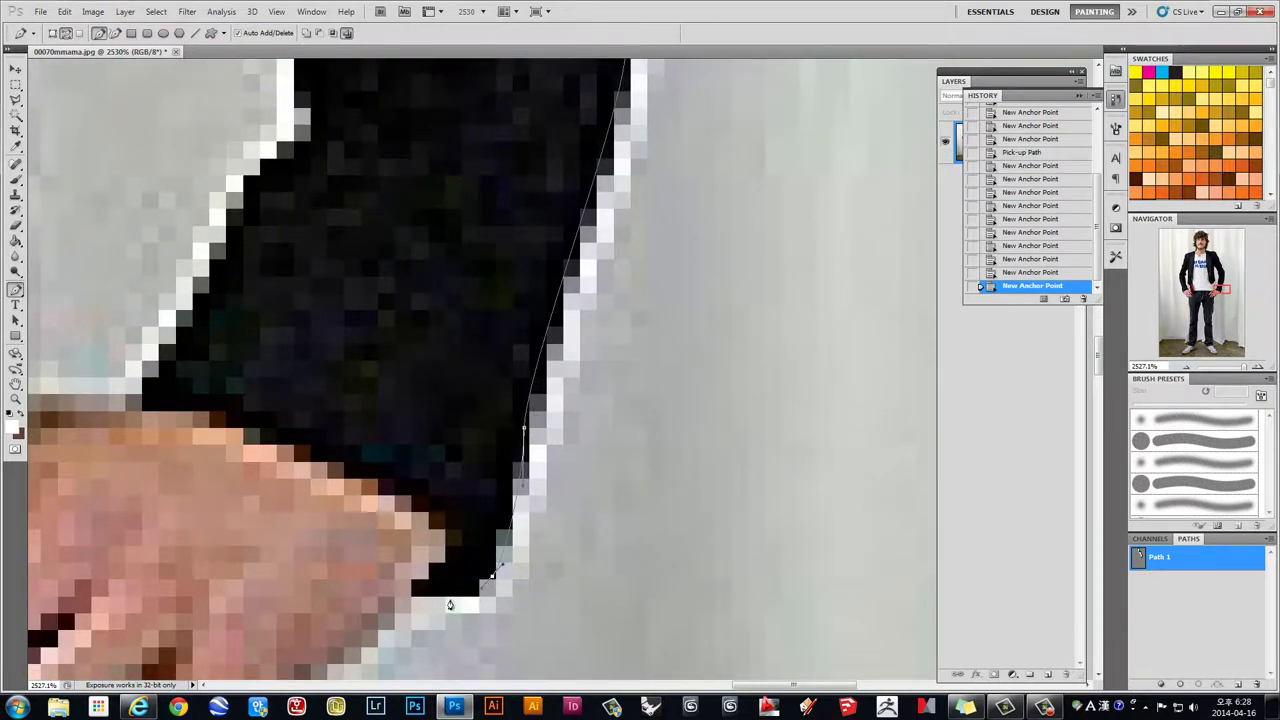
left_click_drag(404, 599, 658, 363)
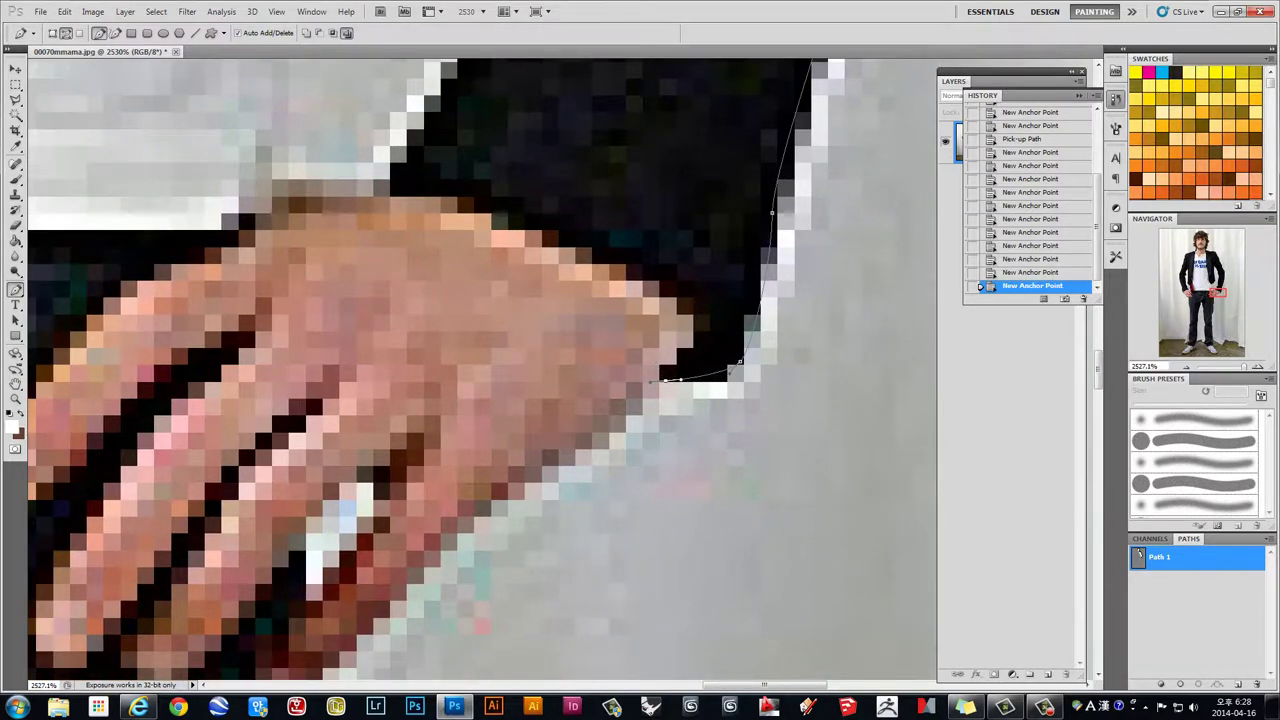
Step: Outline the back of the hand and fingers down to where they meet the jeans
left_click(665, 382)
left_click(622, 432)
left_click_drag(522, 502, 672, 396)
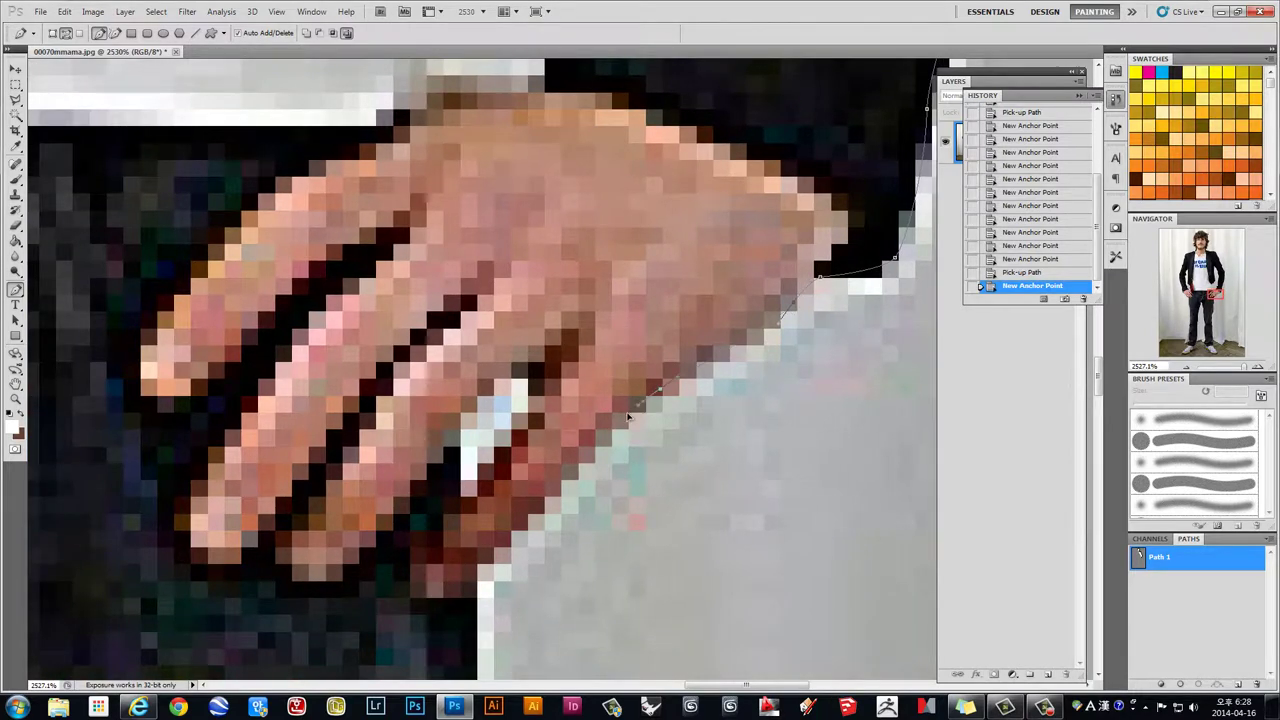
left_click(643, 396)
mouse_move(543, 546)
left_mouse_down()
mouse_move(643, 396)
mouse_move(587, 303)
left_mouse_up()
left_click(598, 398)
left_click(591, 362)
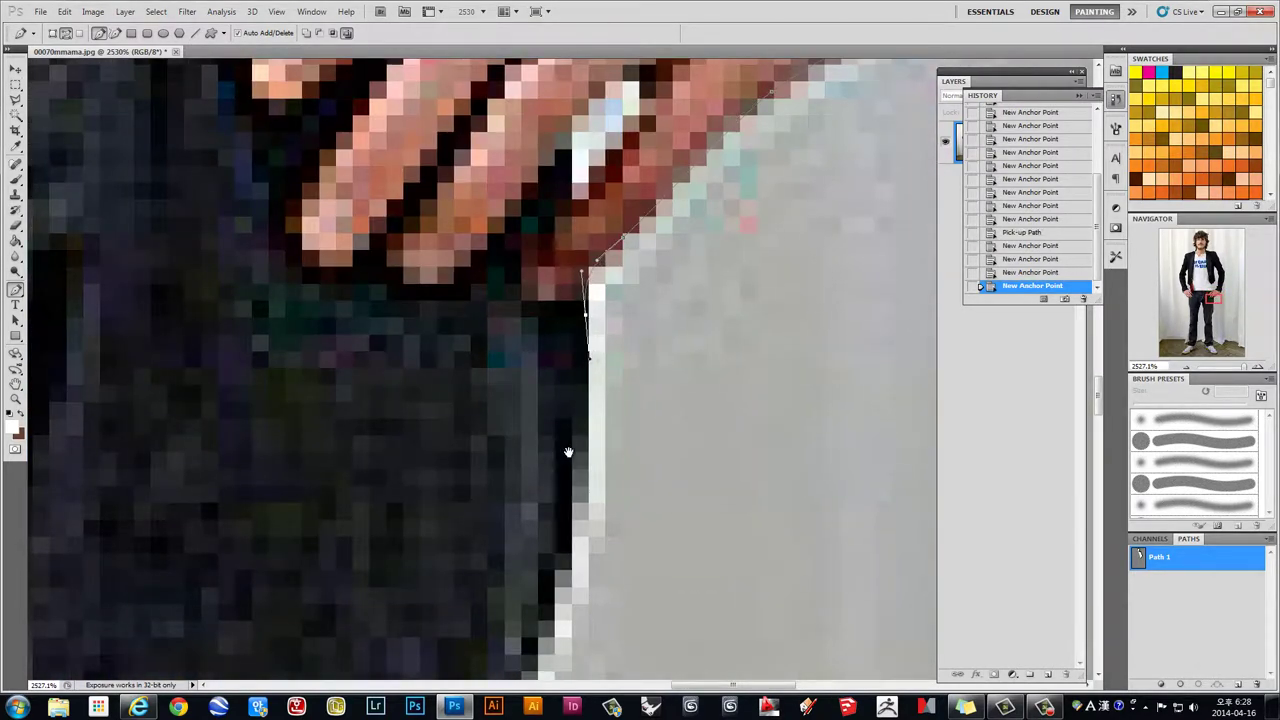
left_click_drag(568, 440, 642, 162)
Step: Add smooth curved anchors down the outer edge of the dark trouser leg
left_click(591, 357)
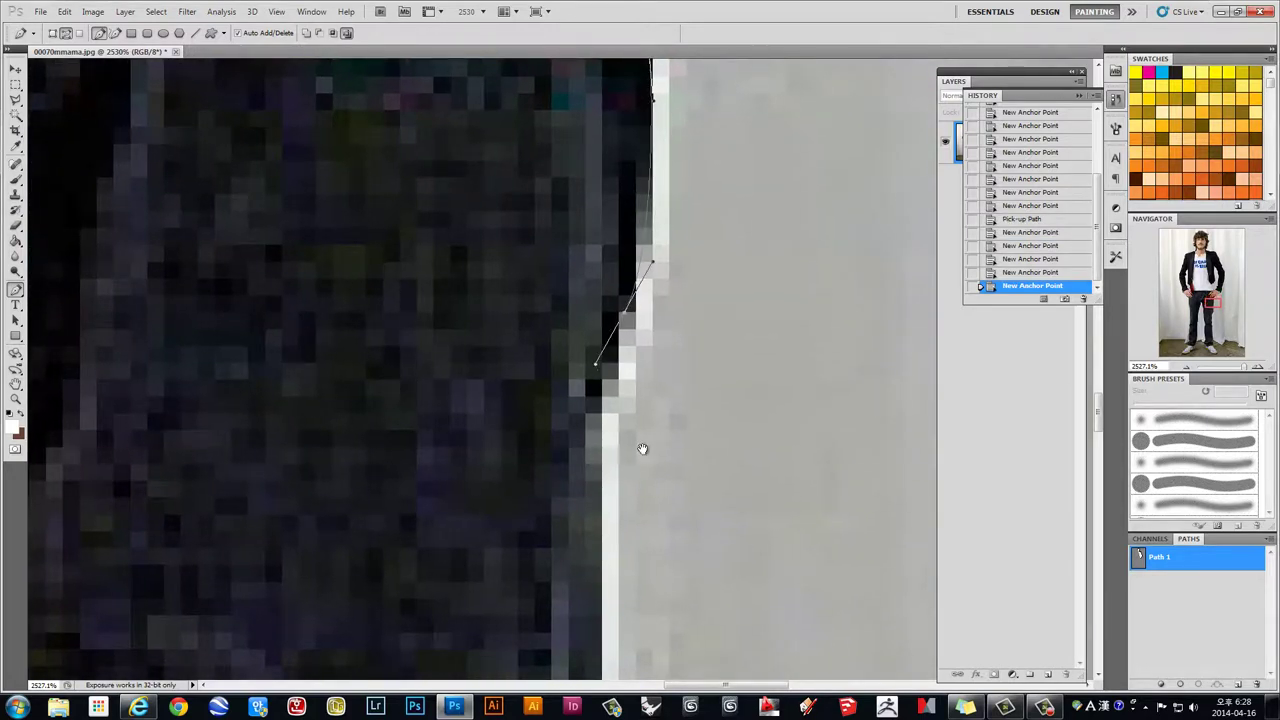
left_click_drag(659, 387, 671, 113)
left_click_drag(284, 388, 320, 500)
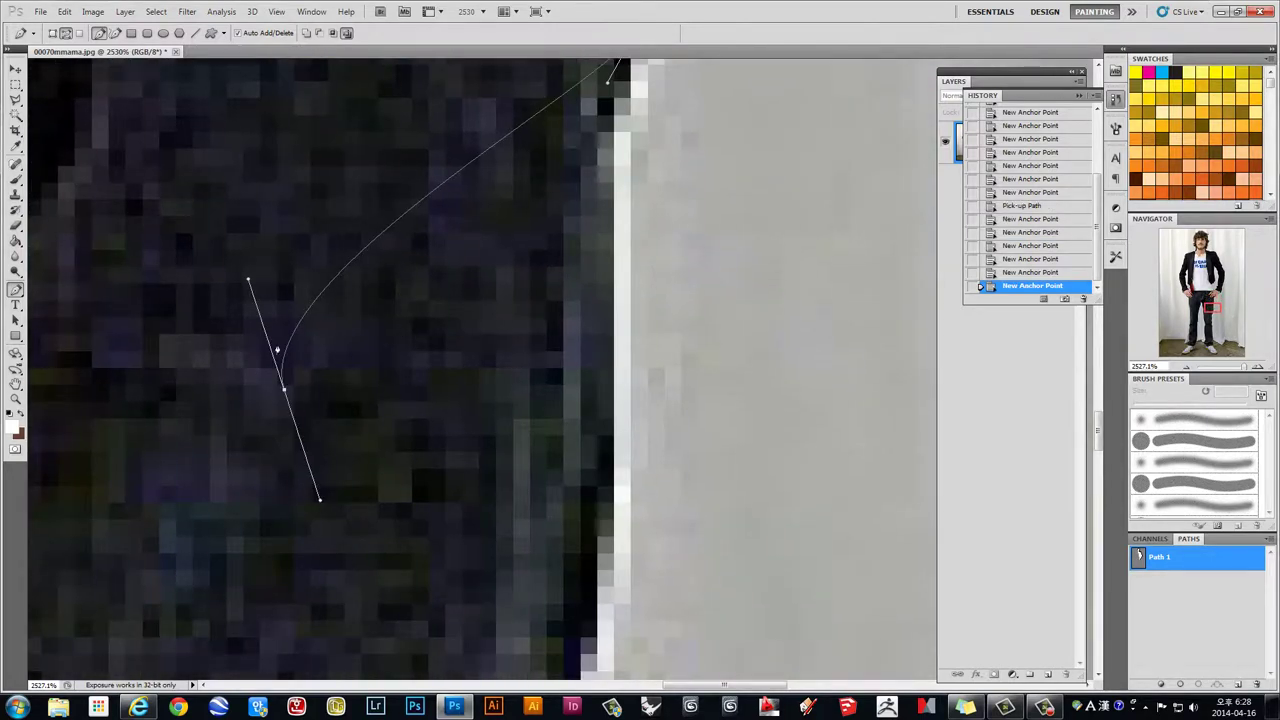
left_click_drag(597, 441, 597, 246)
left_click_drag(586, 405, 557, 528)
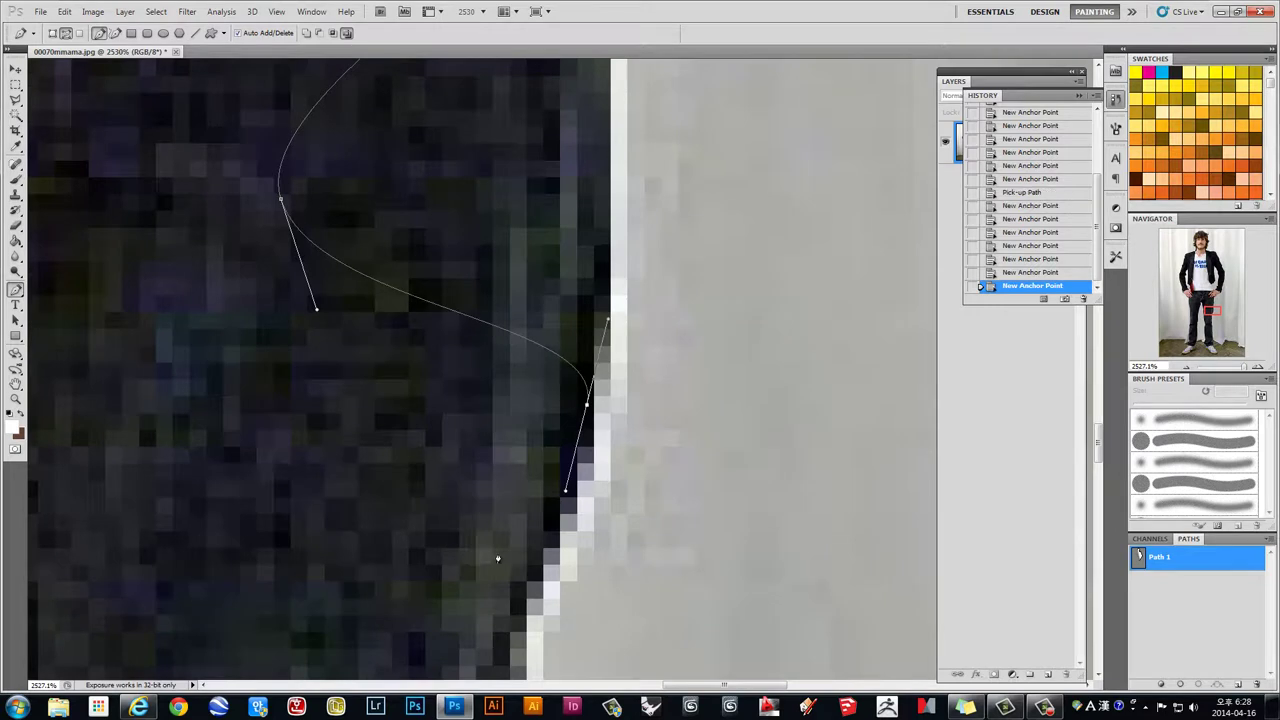
left_click_drag(485, 560, 403, 638)
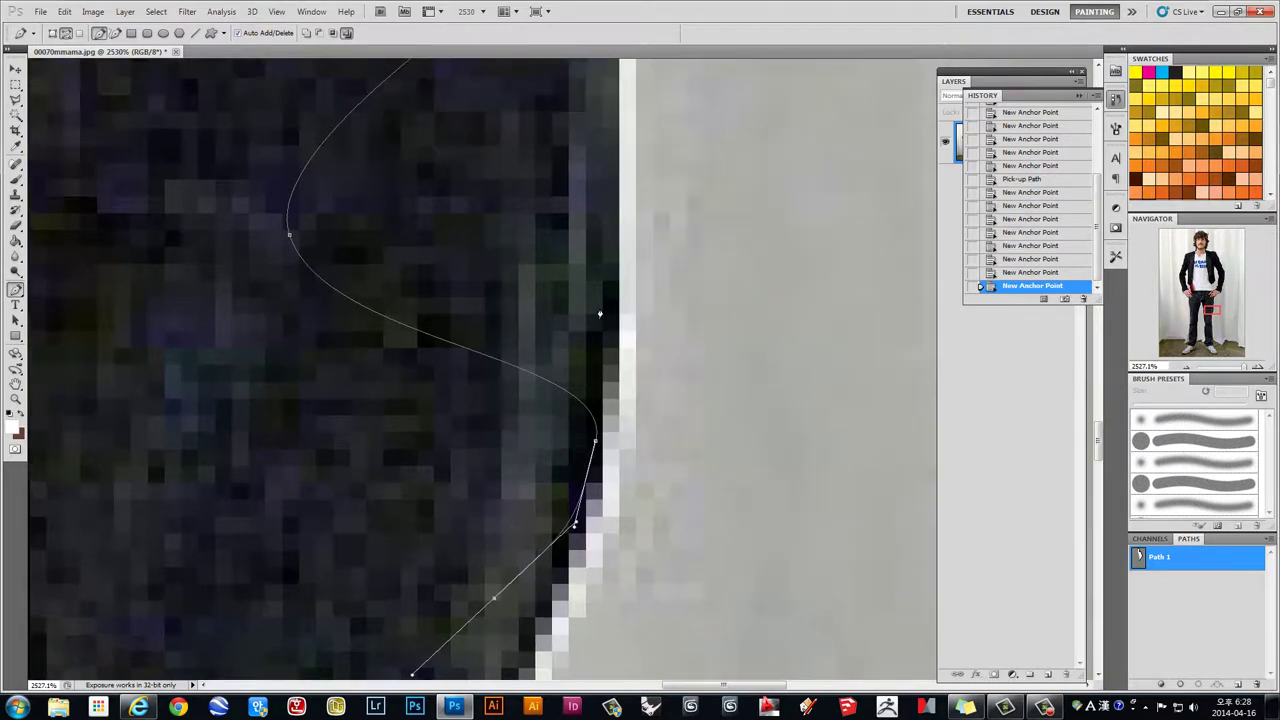
scroll(600, 309, "down", 2)
scroll(572, 325, "down", 2)
Step: Pan further down the leg, then undo and redo the last trouser anchor
key("alt")
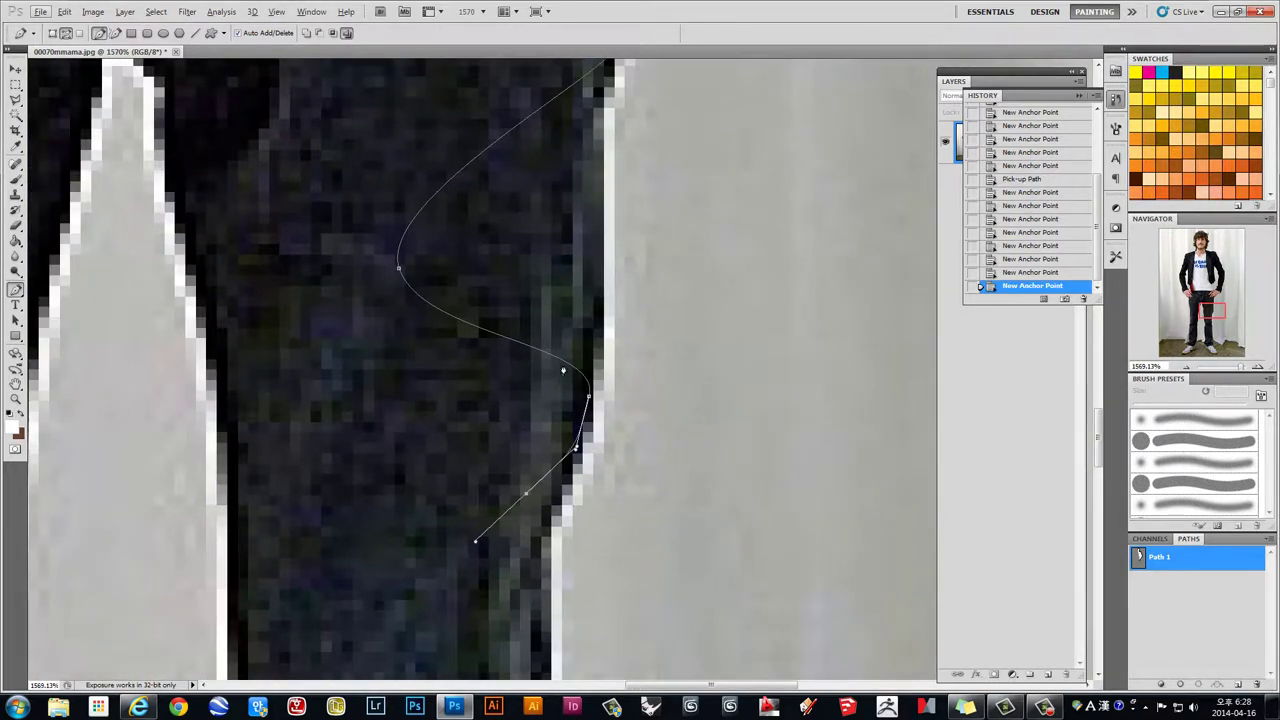
left_click_drag(545, 125, 531, 203)
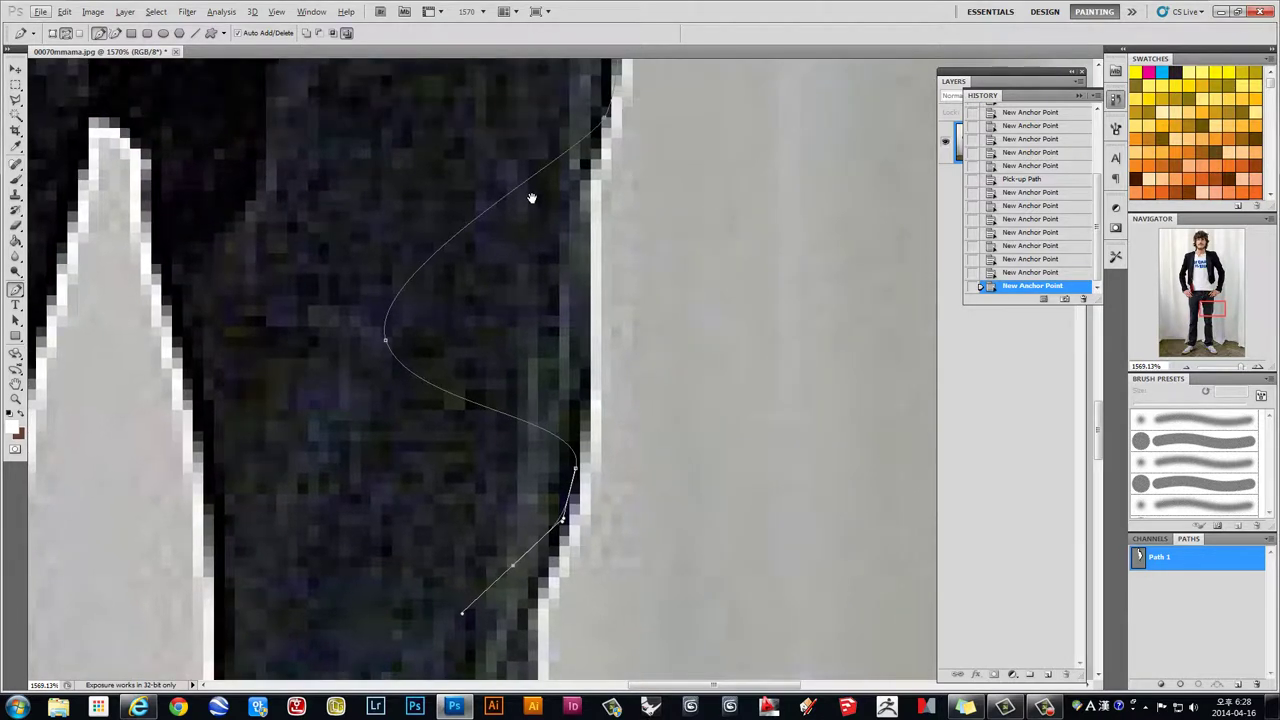
key("ctrl+z")
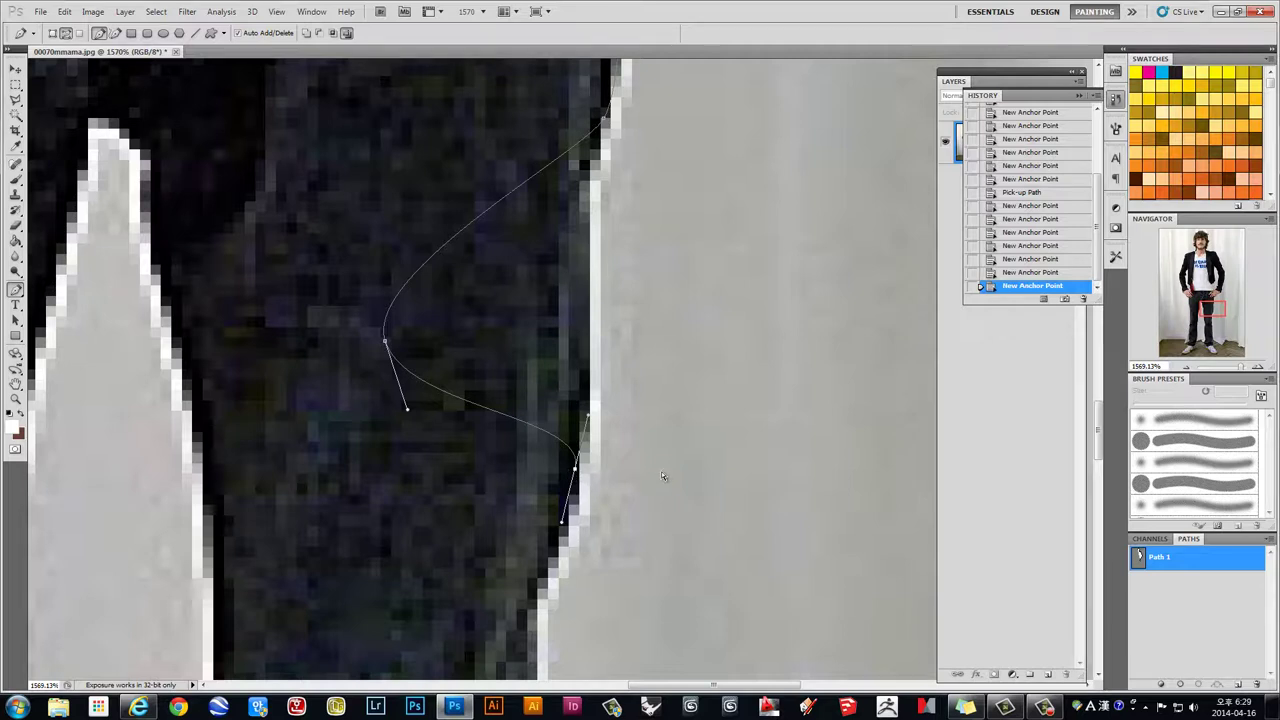
key("ctrl+shift+z")
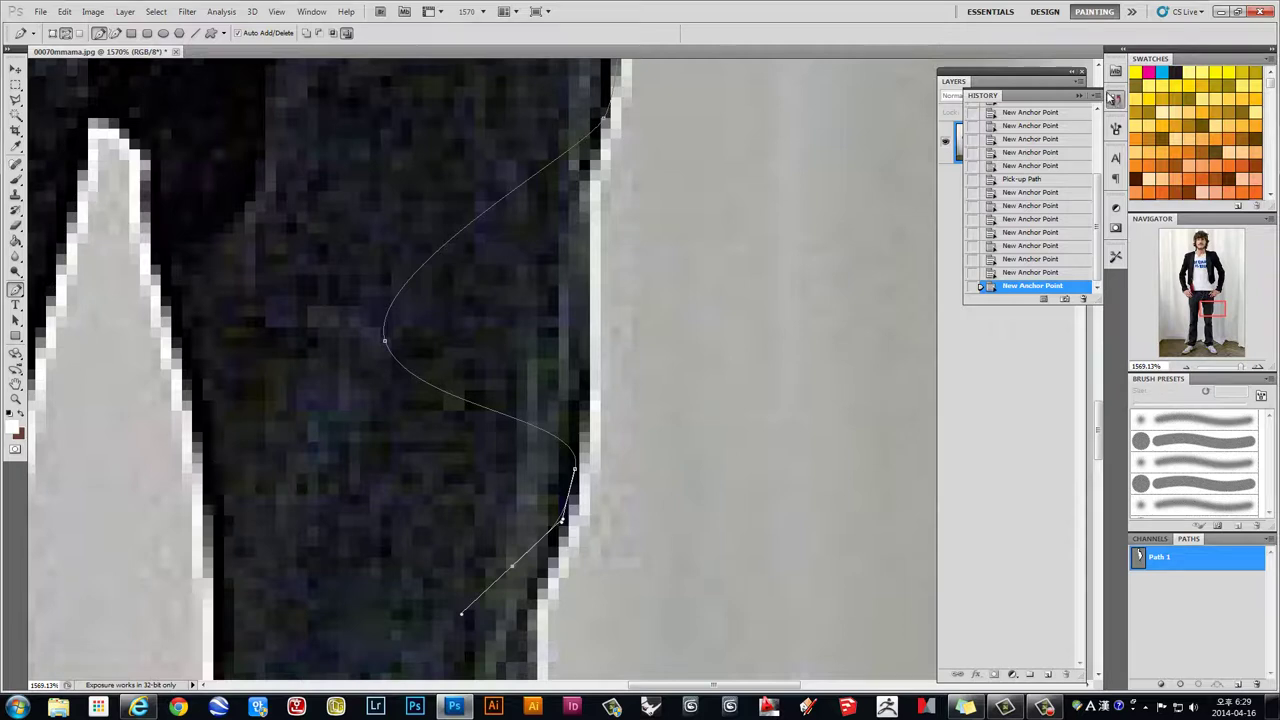
left_click(311, 11)
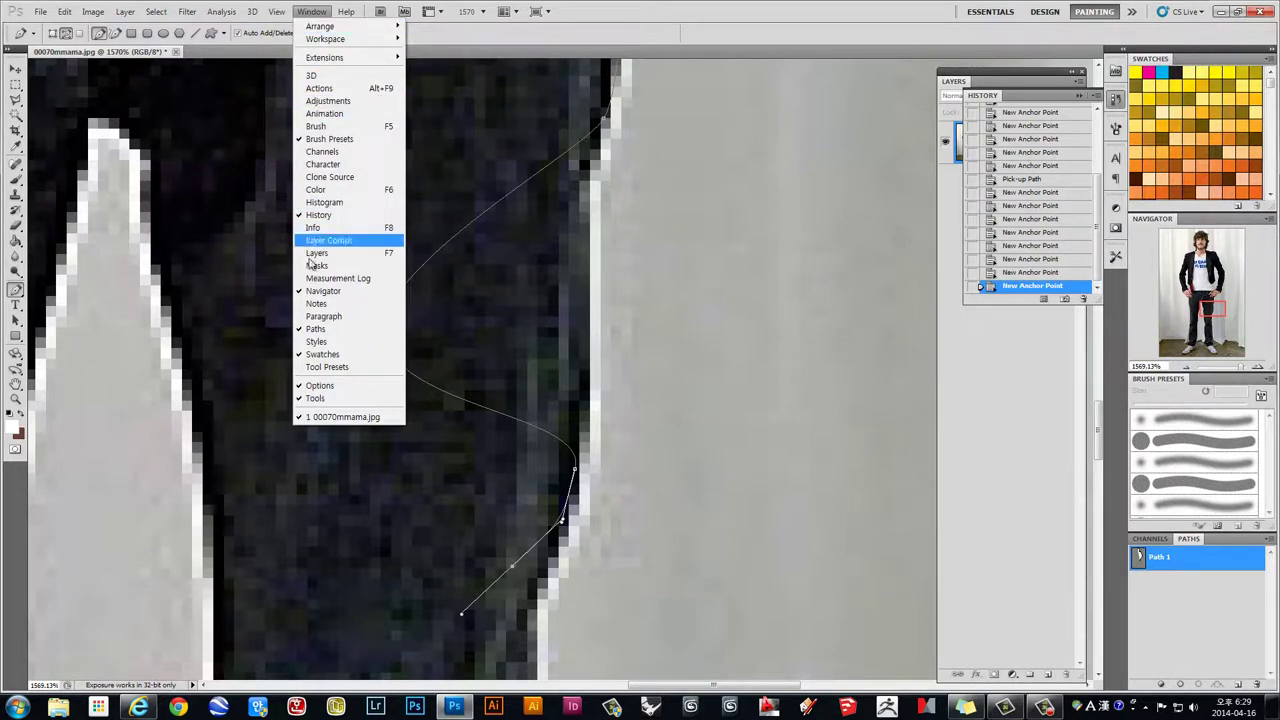
Step: Step back three History states to remove the loose trouser curves
left_click(1115, 100)
left_click(1115, 100)
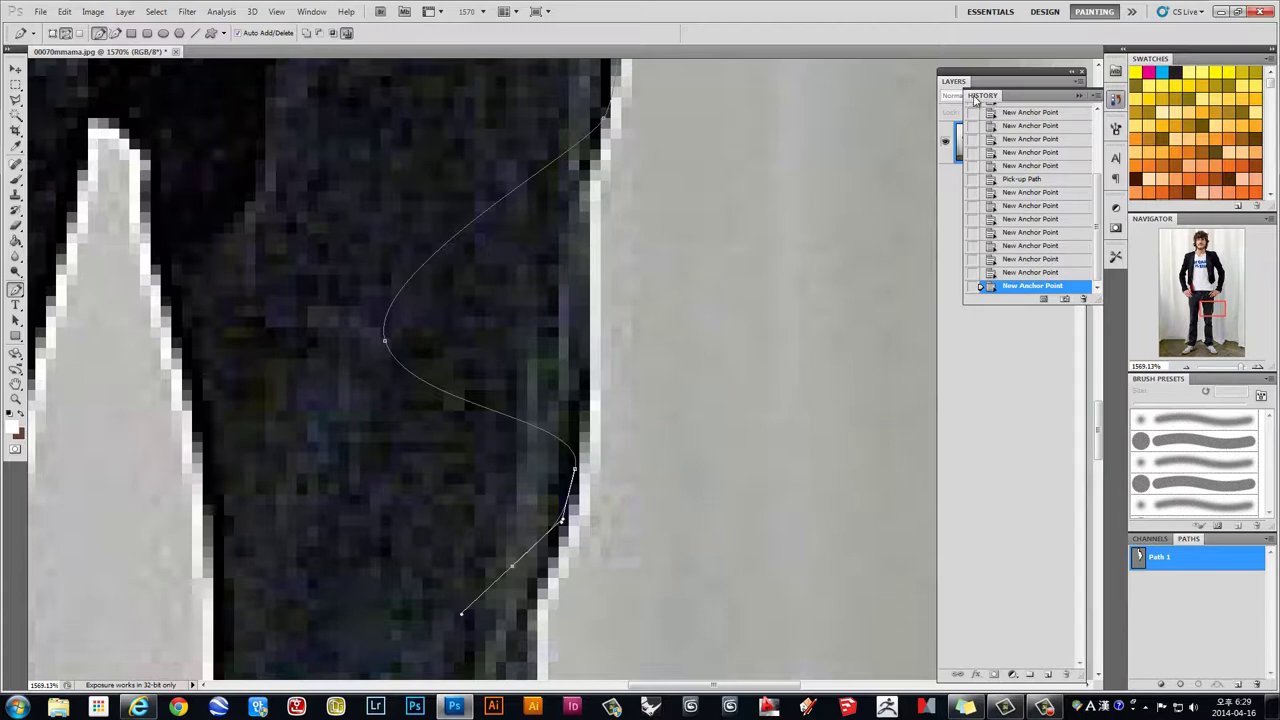
left_click(1027, 272)
left_click(1028, 258)
left_click(1028, 245)
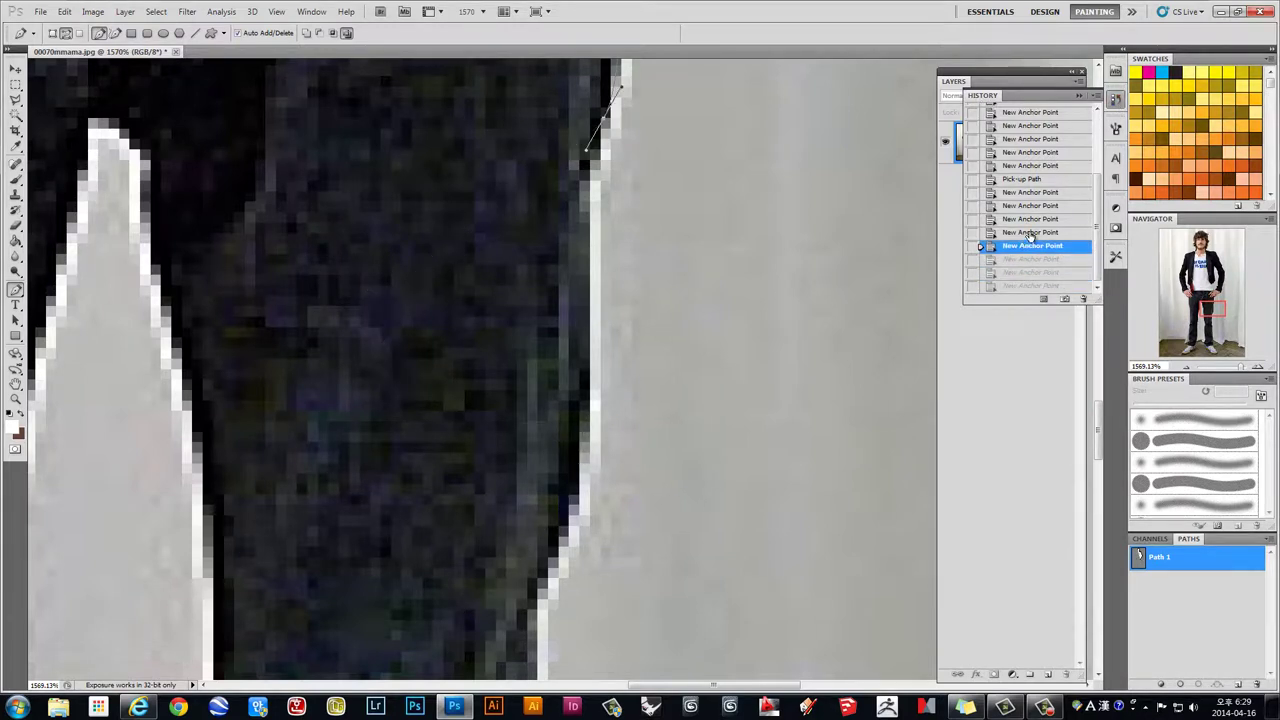
scroll(634, 206, "up", 1)
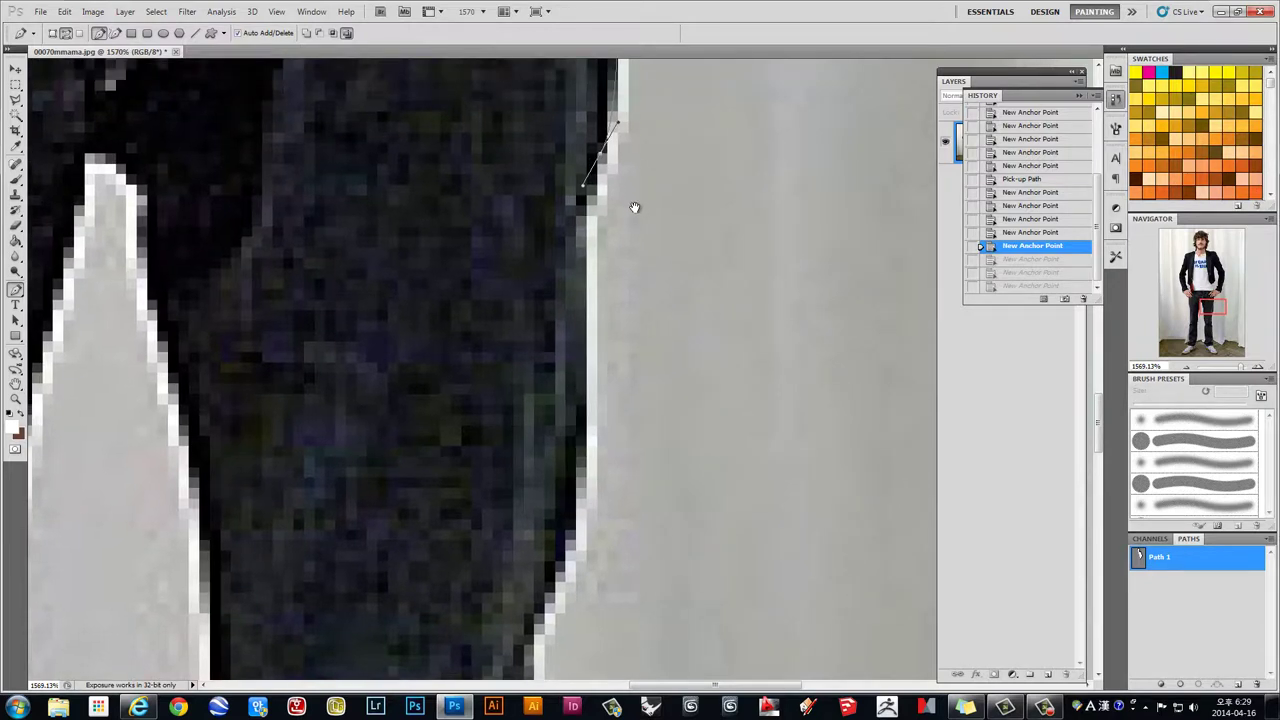
scroll(634, 257, "up", 2)
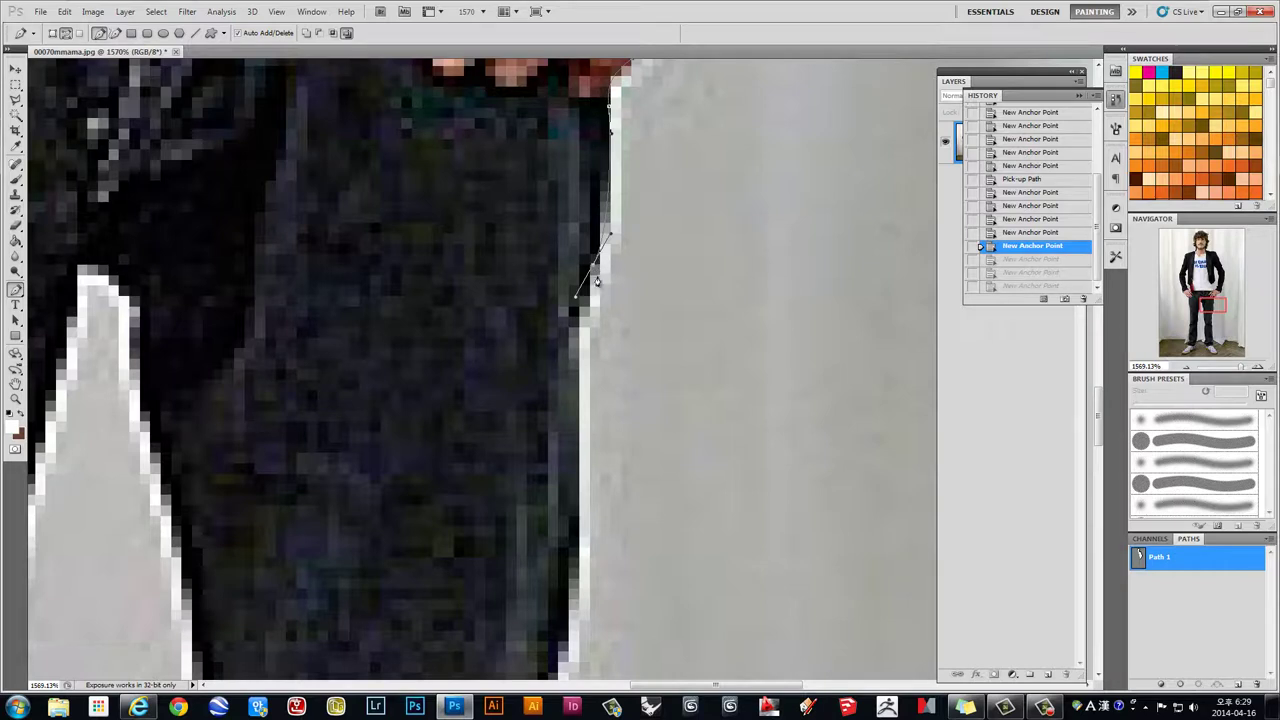
Step: Redraw the outline with anchors closely following the trouser leg's lower outer edge
left_click(580, 420)
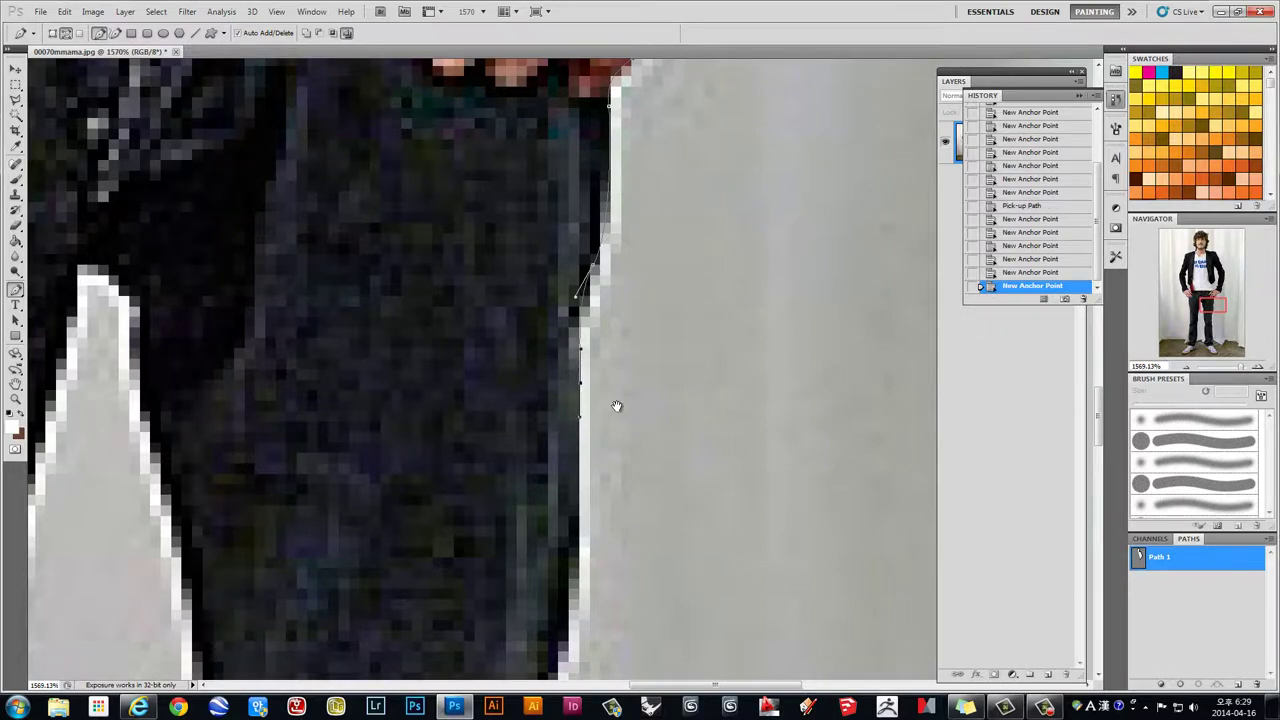
left_click_drag(614, 403, 666, 243)
left_click(646, 343)
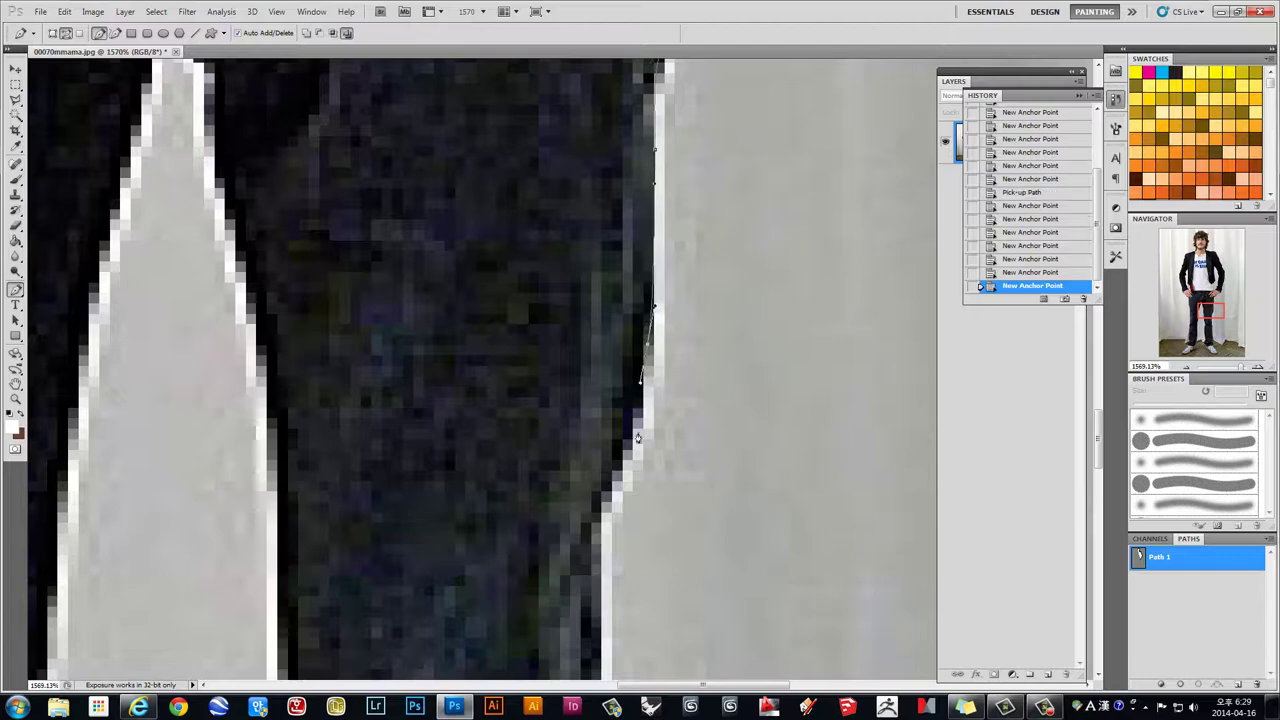
left_click_drag(650, 476, 700, 266)
left_click(660, 257)
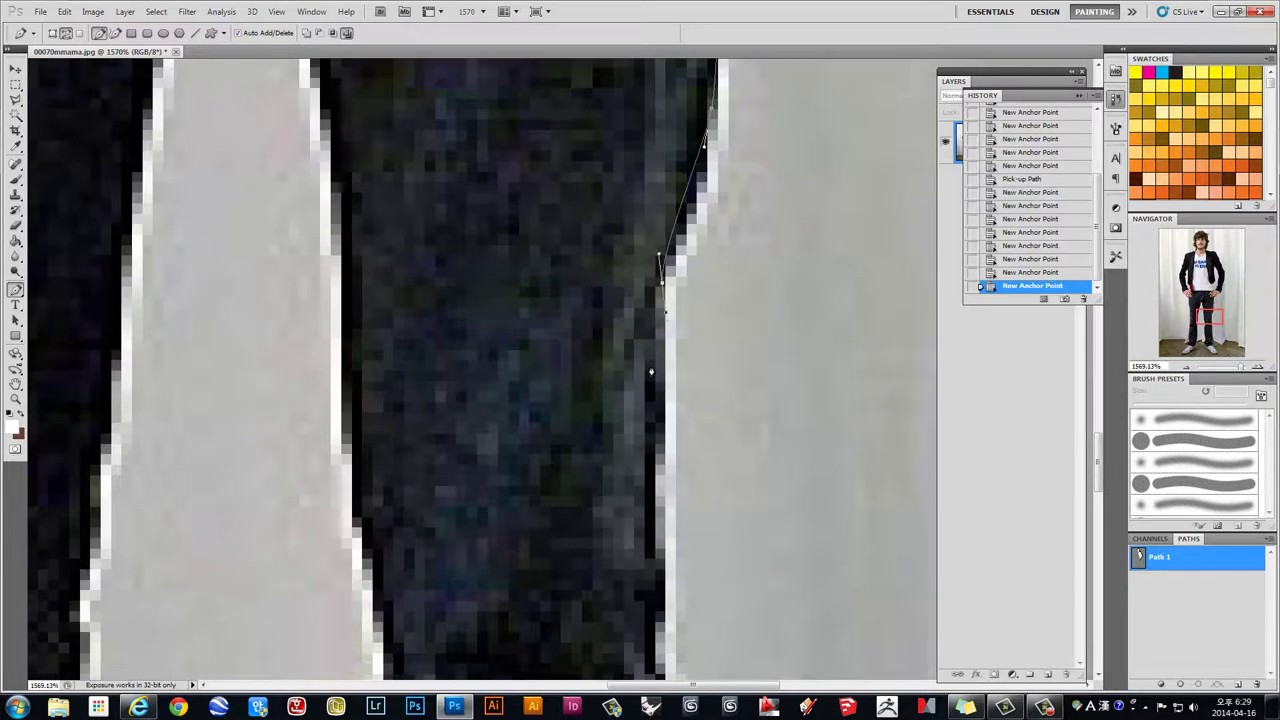
left_click(656, 448)
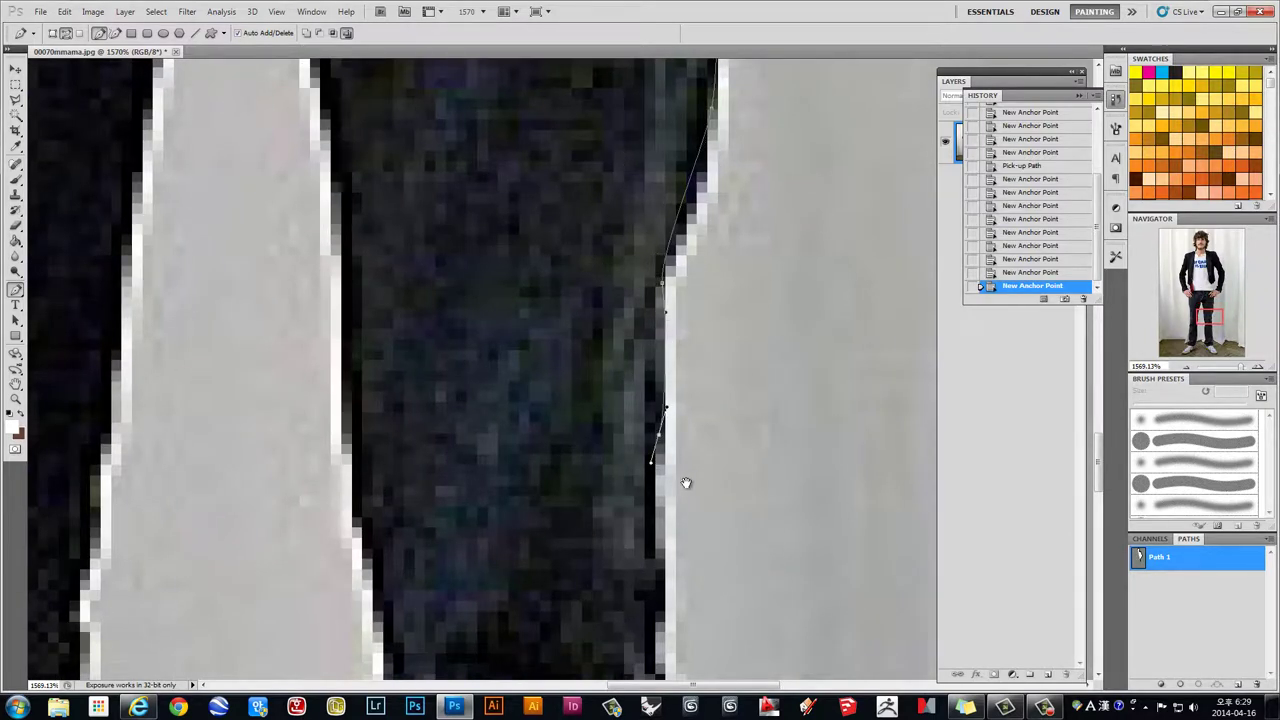
left_click_drag(683, 480, 686, 257)
left_click(665, 328)
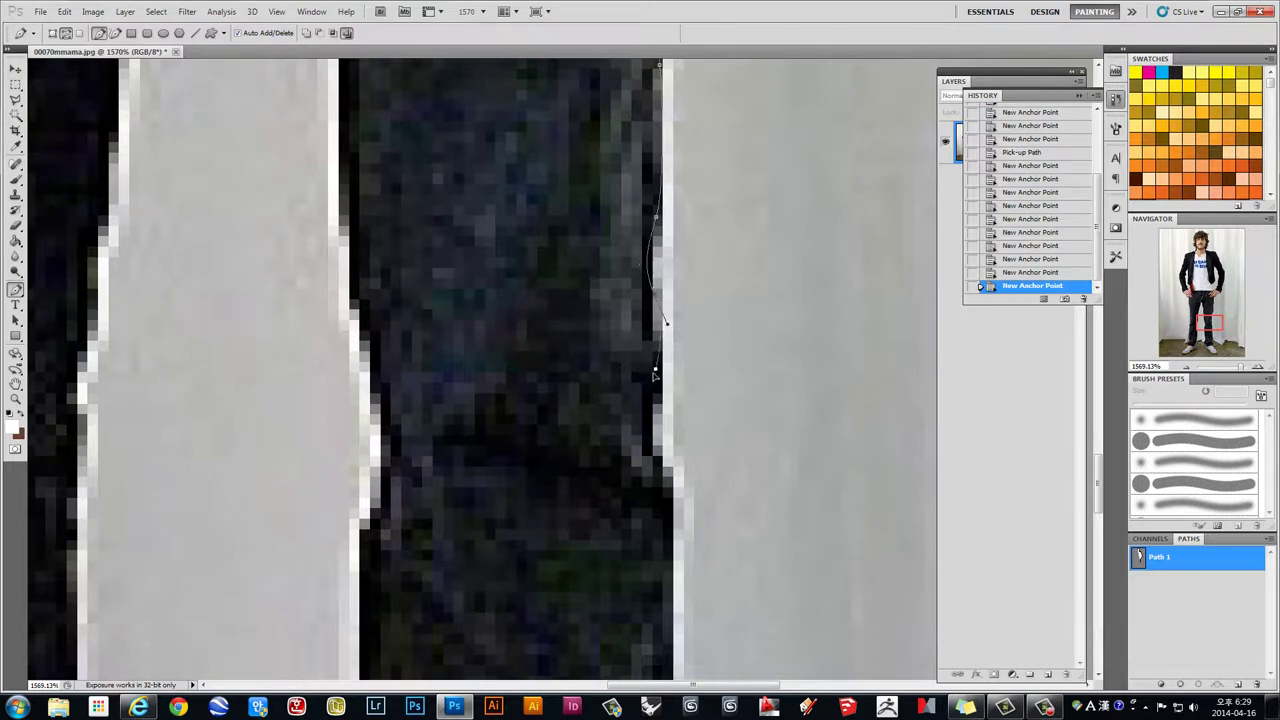
left_click(652, 372)
left_click_drag(655, 449, 671, 465)
Step: Discard a stray anchor and switch to the Direct Selection Tool for editing anchors
right_click(552, 270)
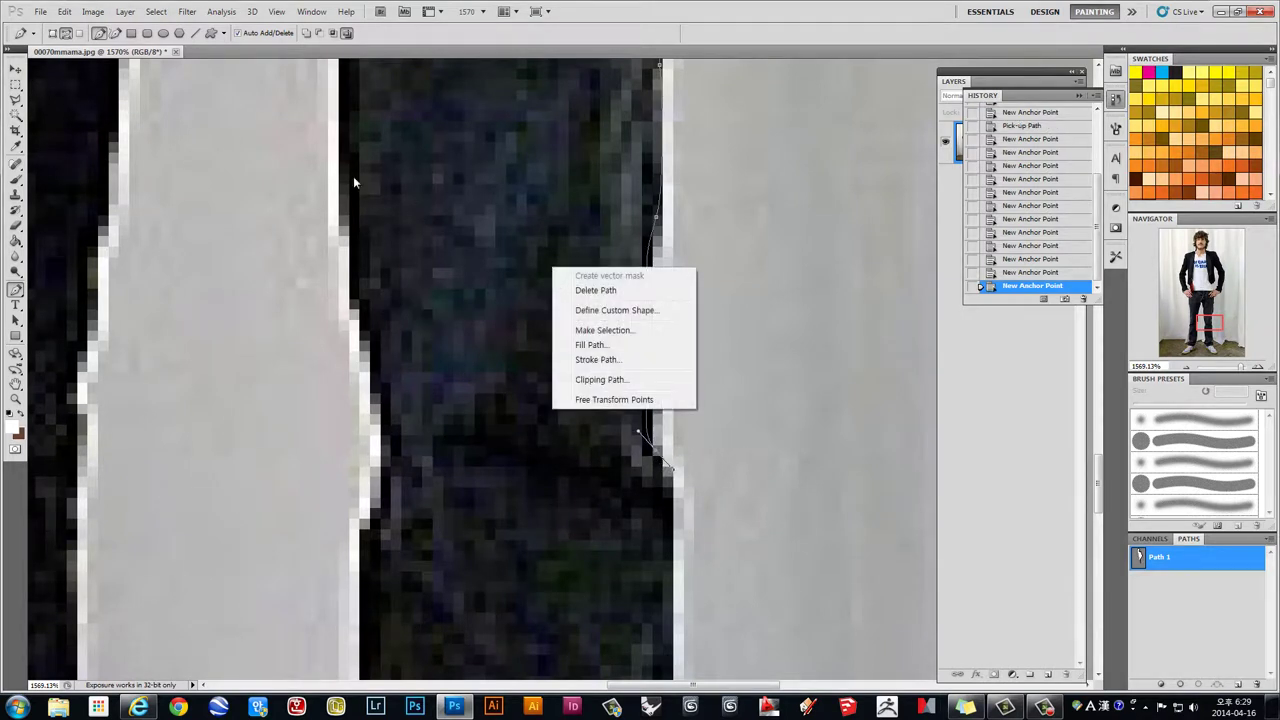
key("Escape")
left_click(188, 235)
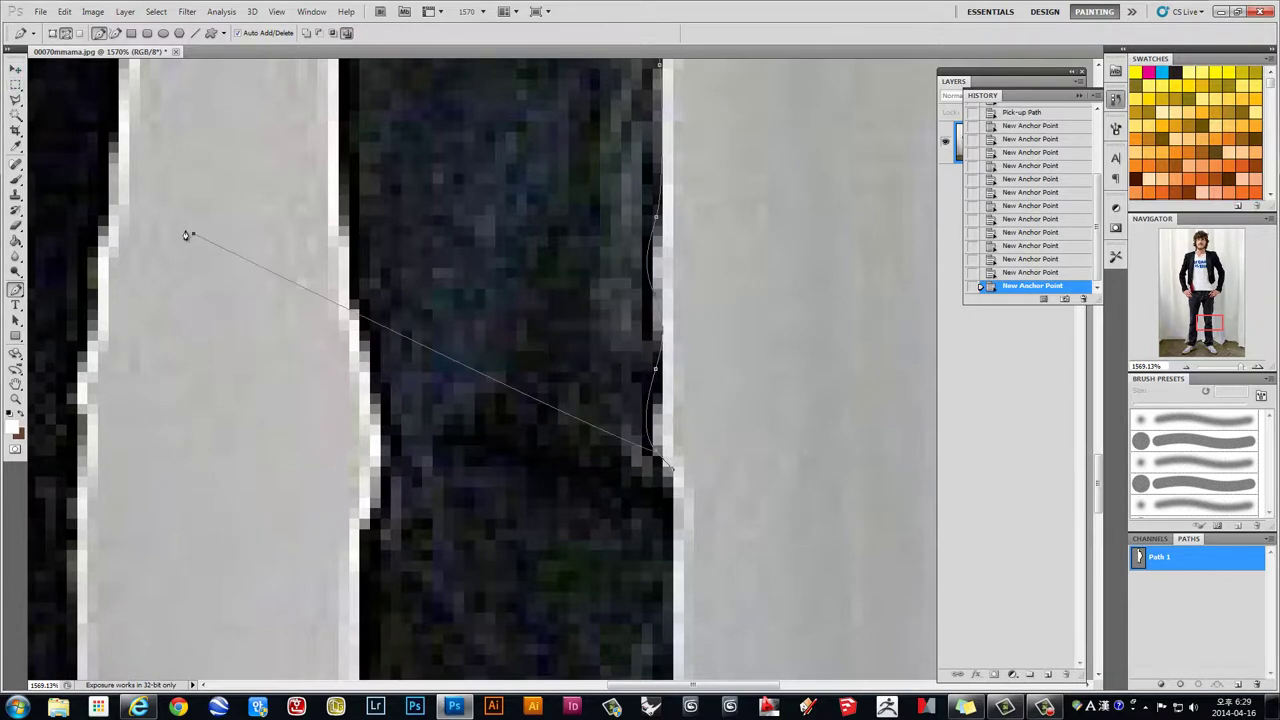
key("ctrl+z")
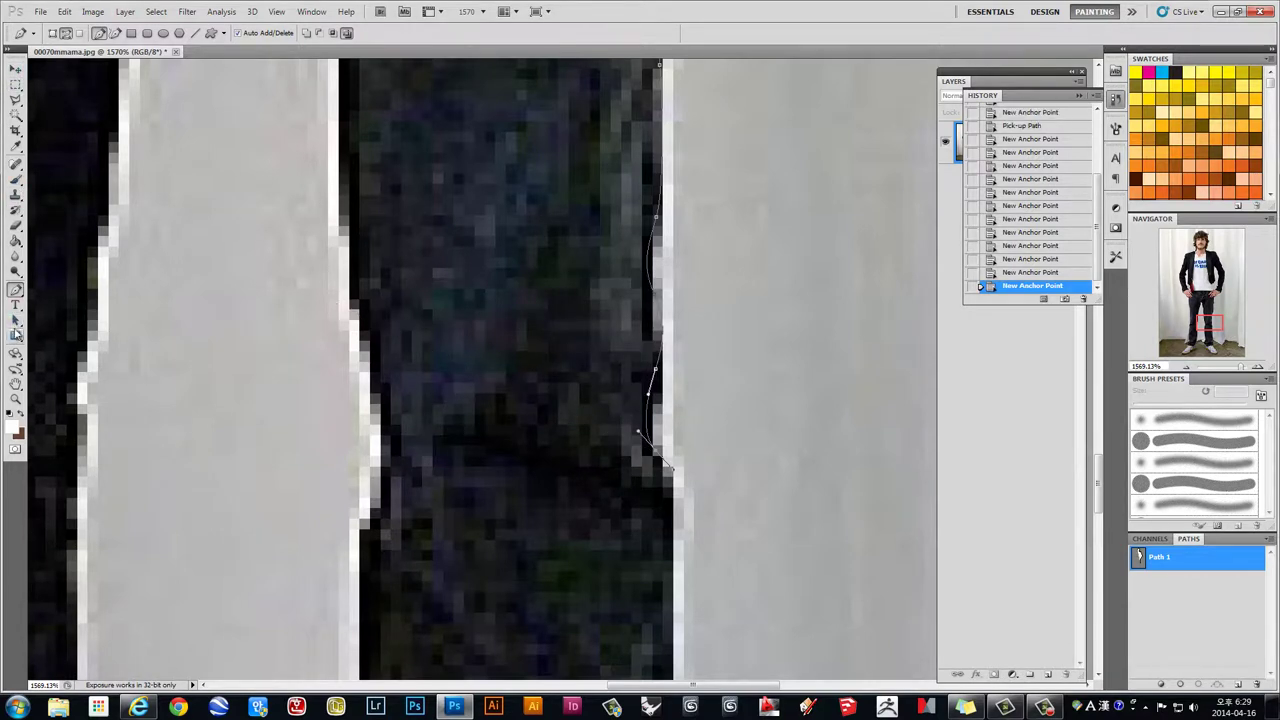
left_click(15, 319)
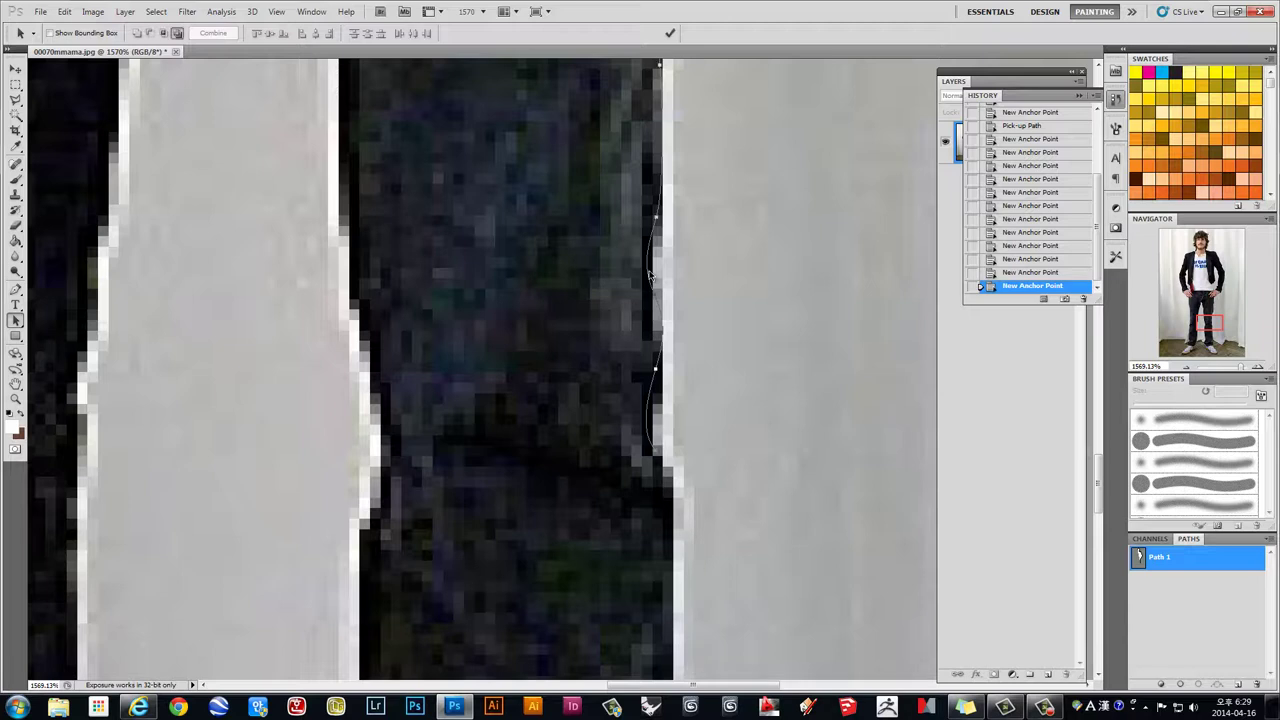
left_click_drag(359, 216, 490, 222)
left_click(15, 320)
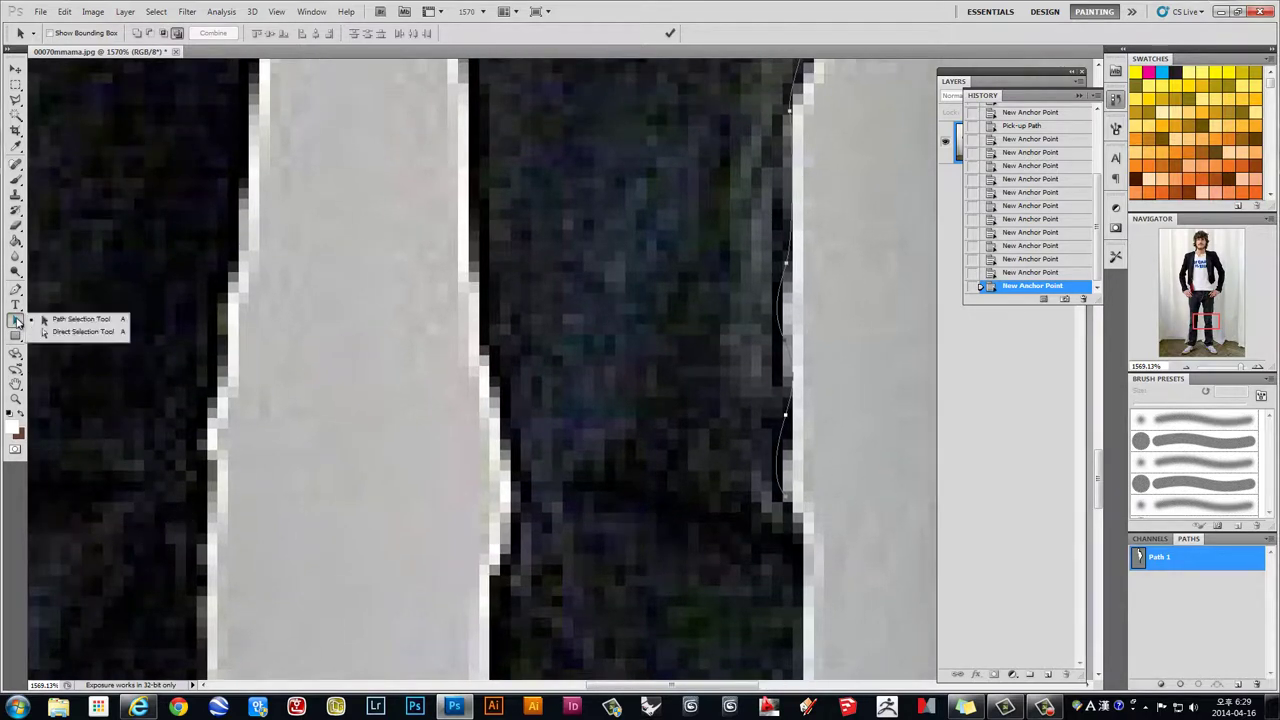
left_click(70, 331)
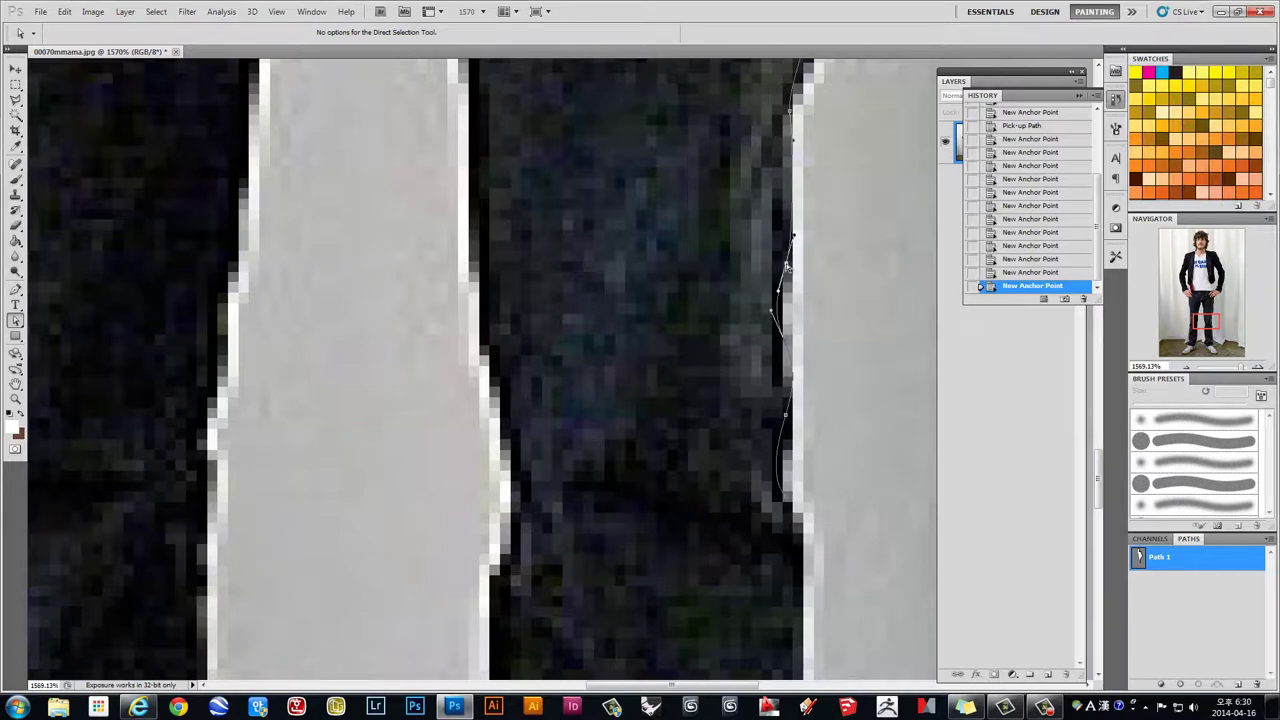
Step: Drag an anchor and its curve handle so the path hugs the upper trouser edge
mouse_move(792, 237)
left_mouse_down()
mouse_move(812, 244)
mouse_move(795, 270)
left_mouse_up()
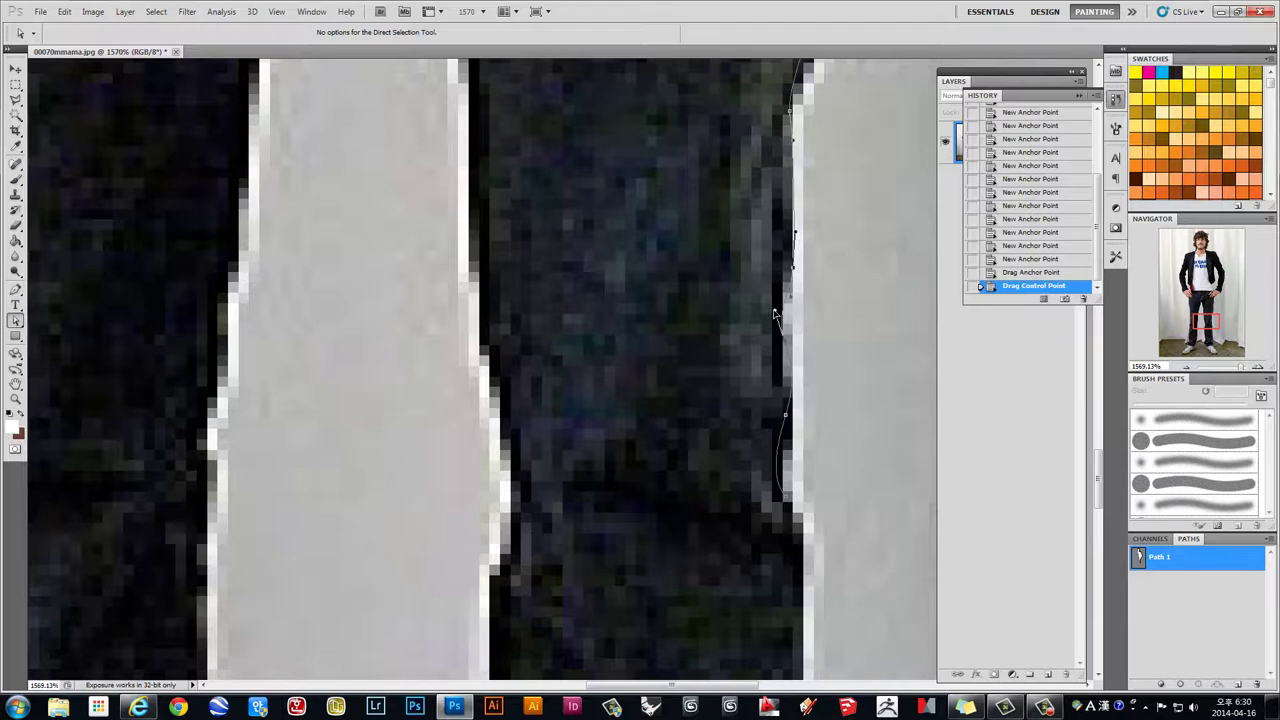
left_click_drag(809, 357, 775, 486)
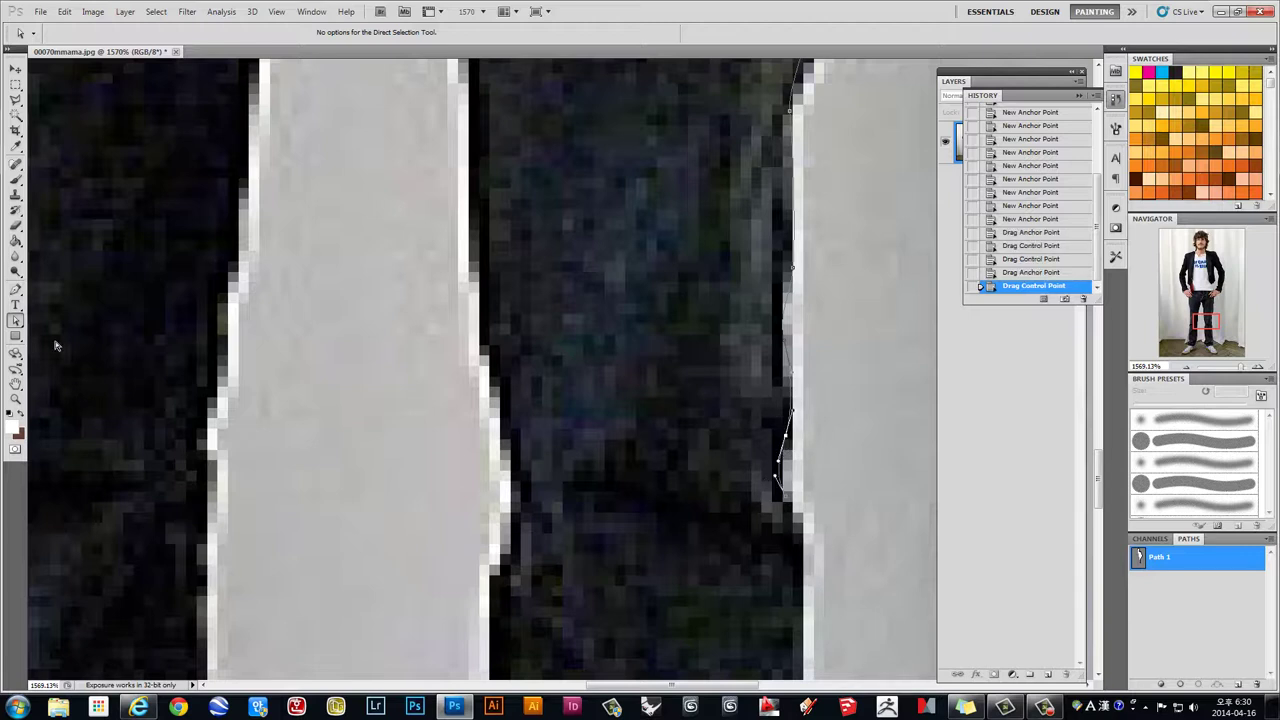
left_click(17, 320)
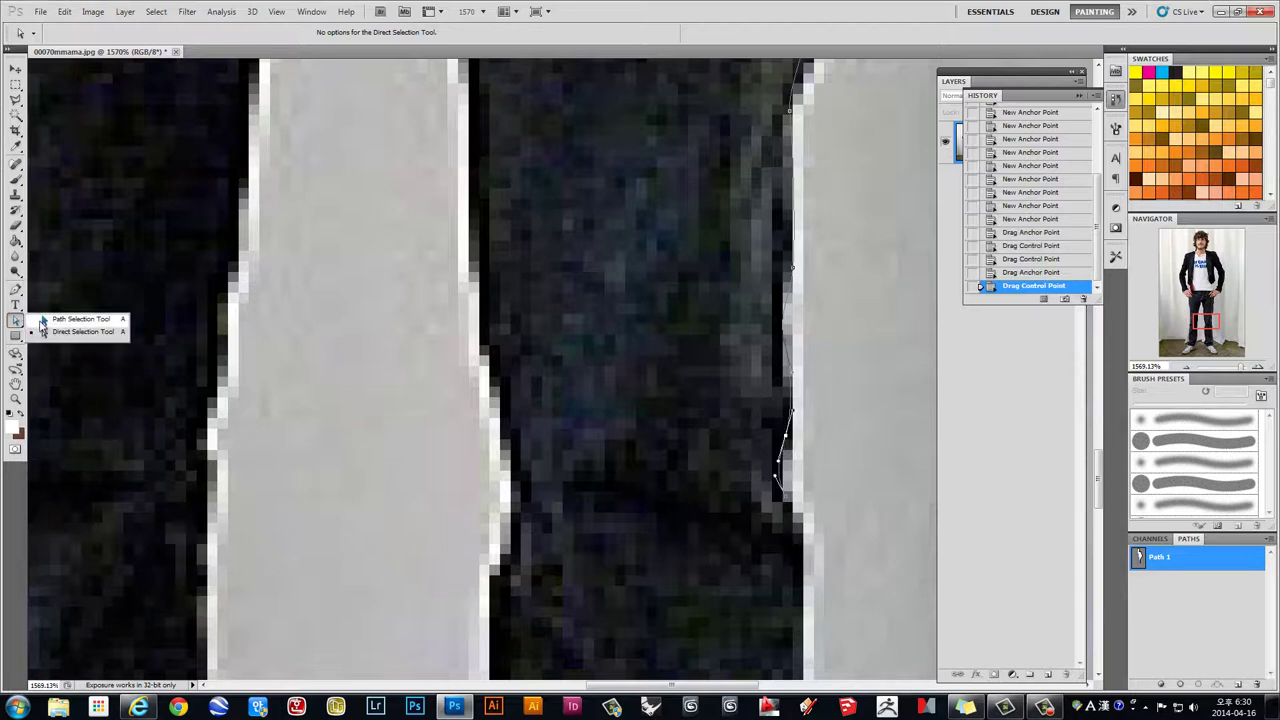
left_click(44, 319)
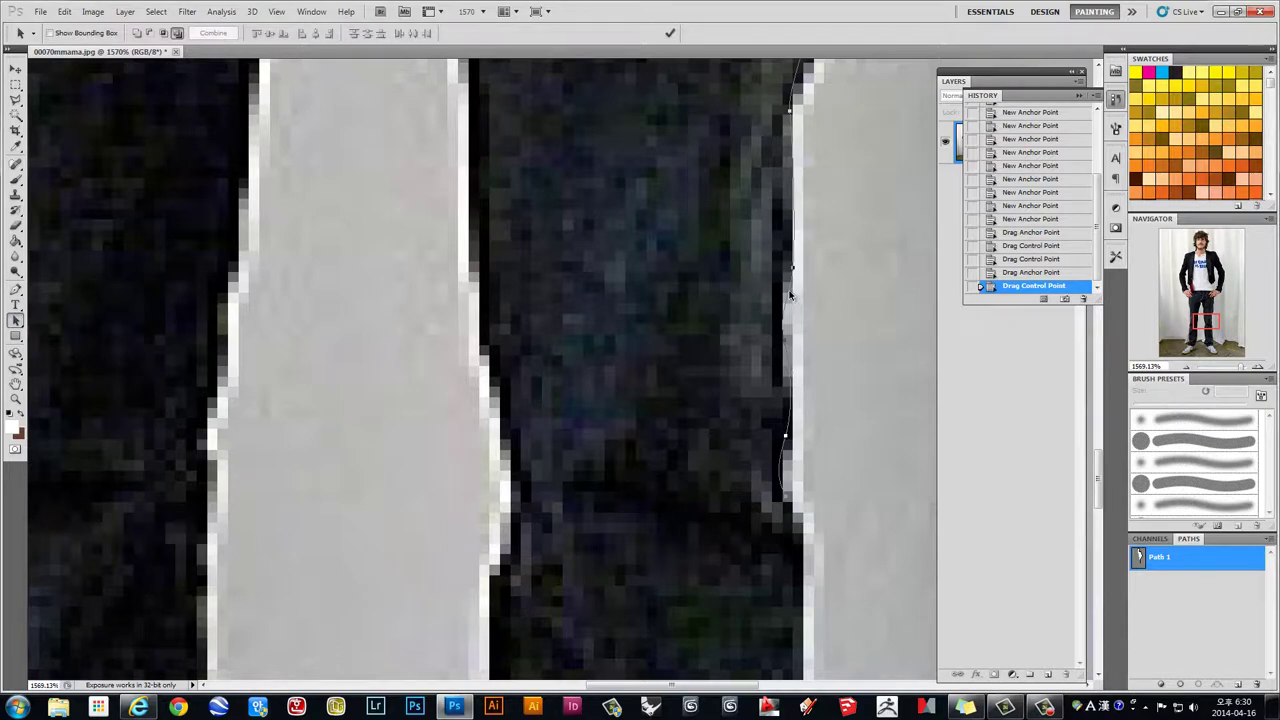
scroll(791, 294, "down", 5)
scroll(688, 309, "up", 5)
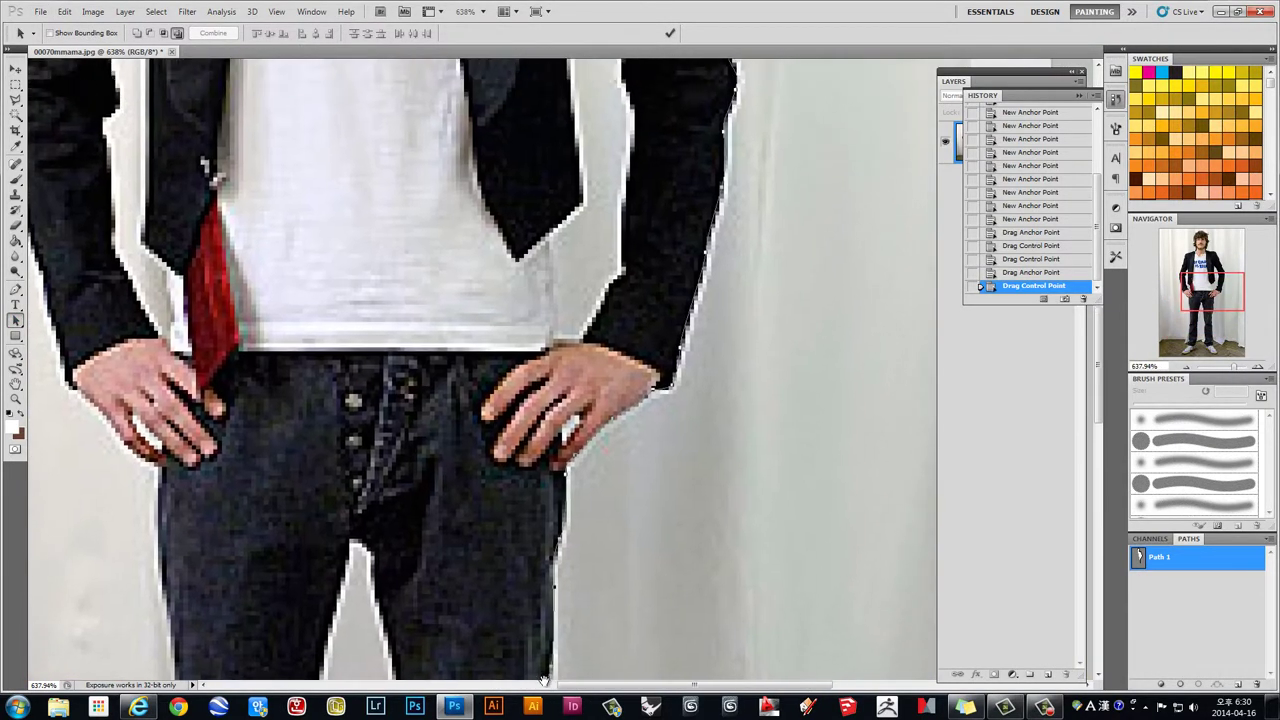
scroll(688, 308, "down", 5)
scroll(688, 308, "down", 5)
scroll(597, 391, "up", 1)
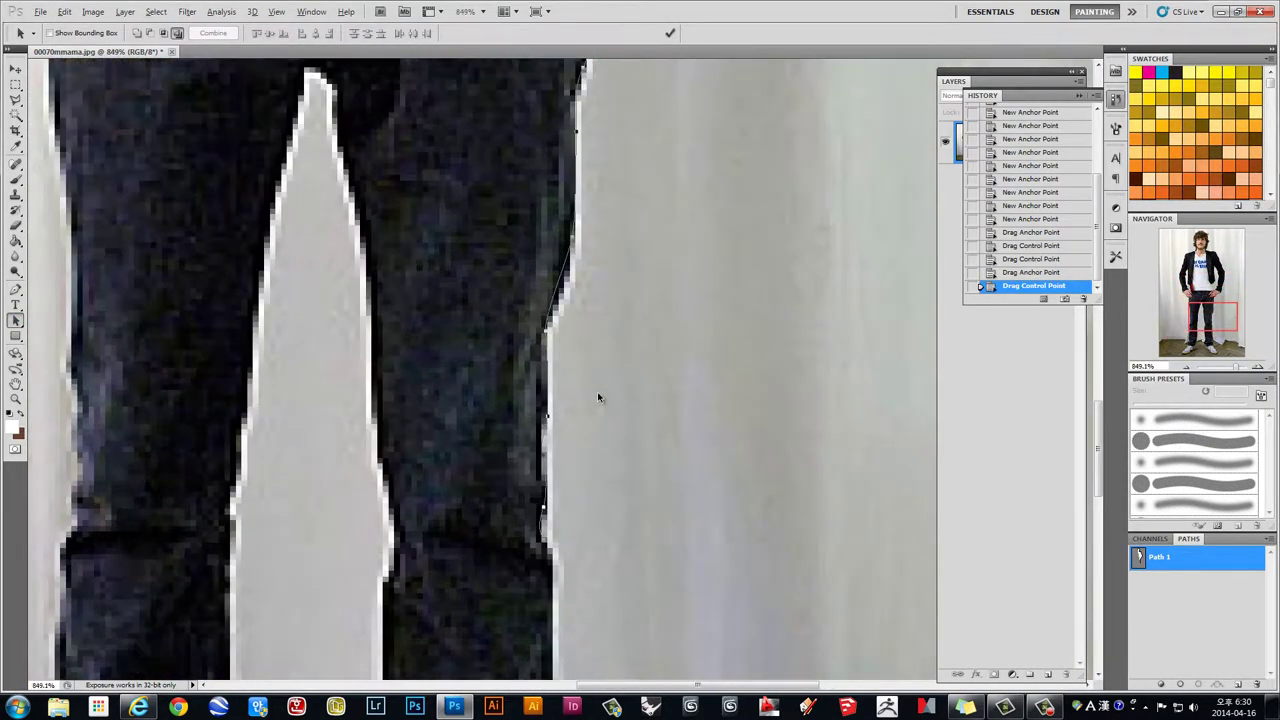
scroll(517, 312, "up", 2)
Step: Undo an accidental path move, then marquee-select a lower trouser-edge anchor and reshape its curve
left_click_drag(530, 307, 649, 305)
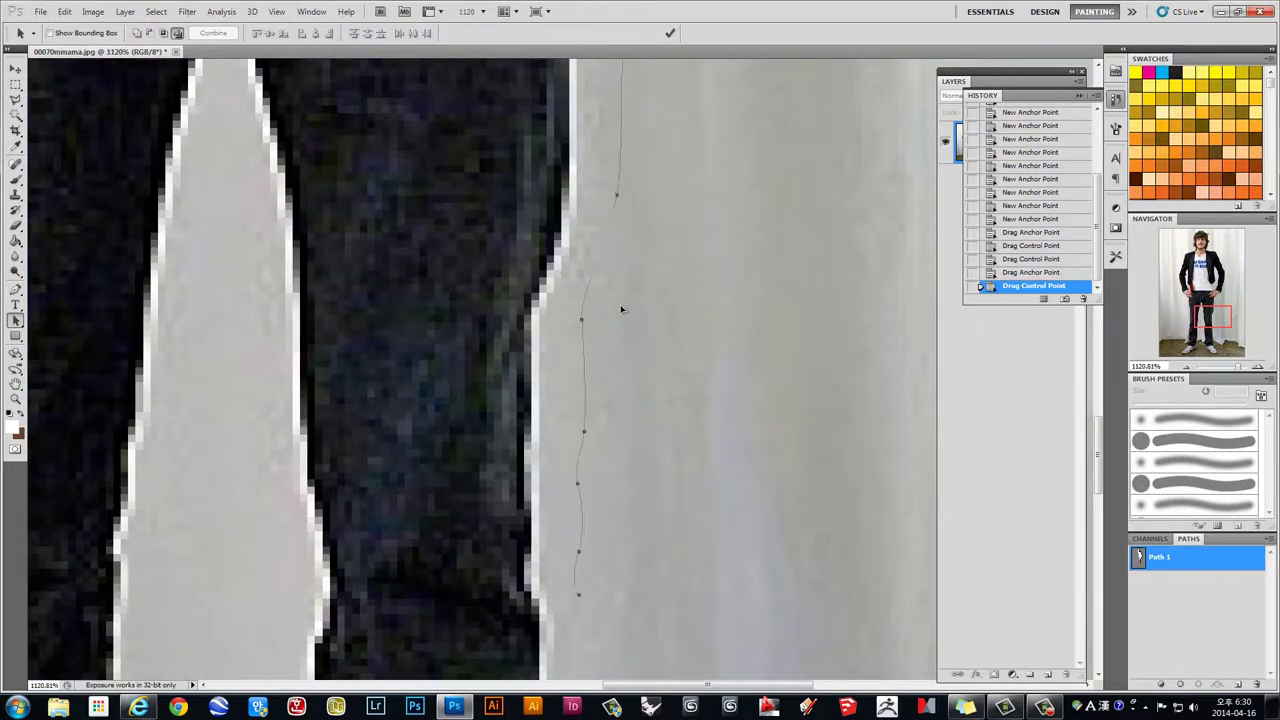
key("ctrl+z")
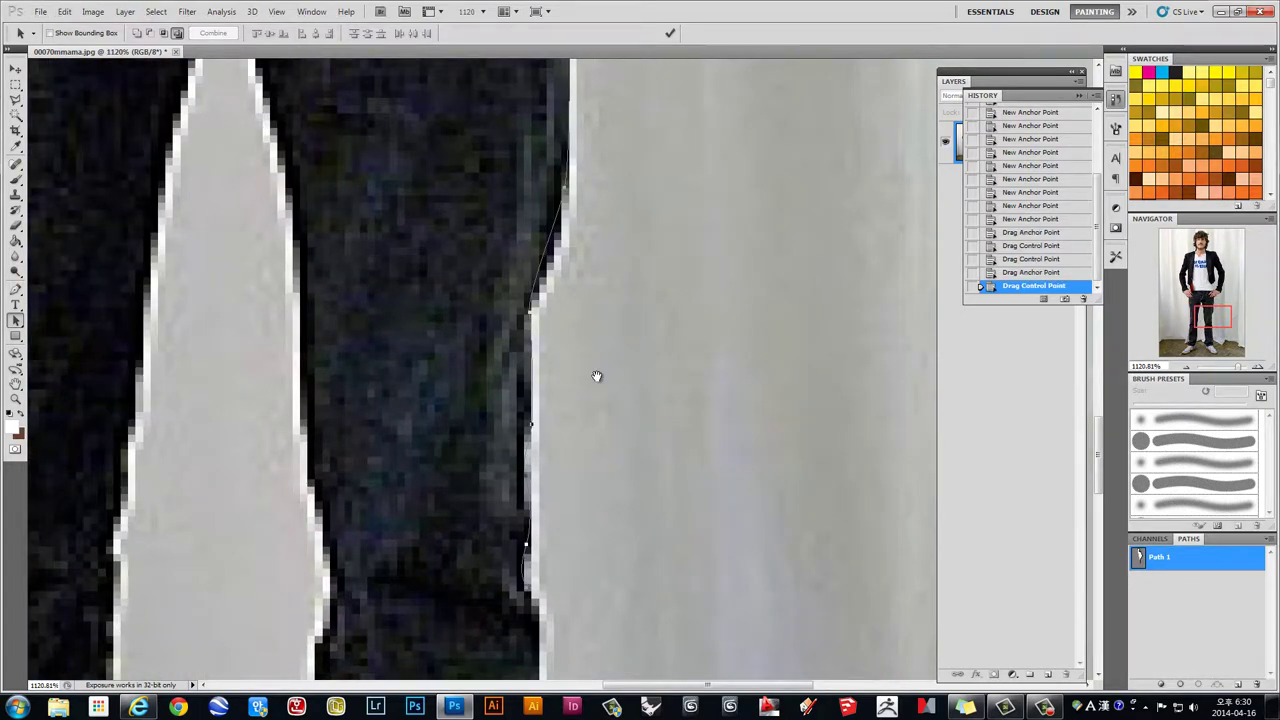
left_click_drag(594, 377, 680, 303)
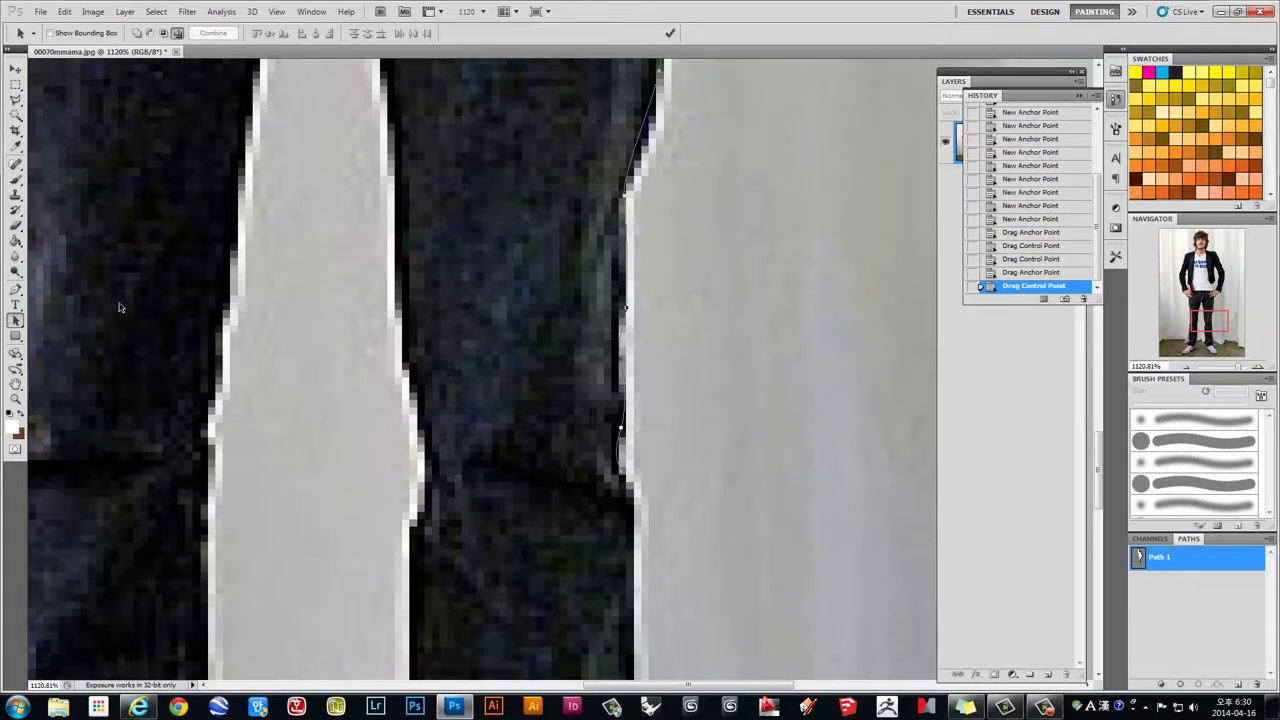
left_click(16, 321)
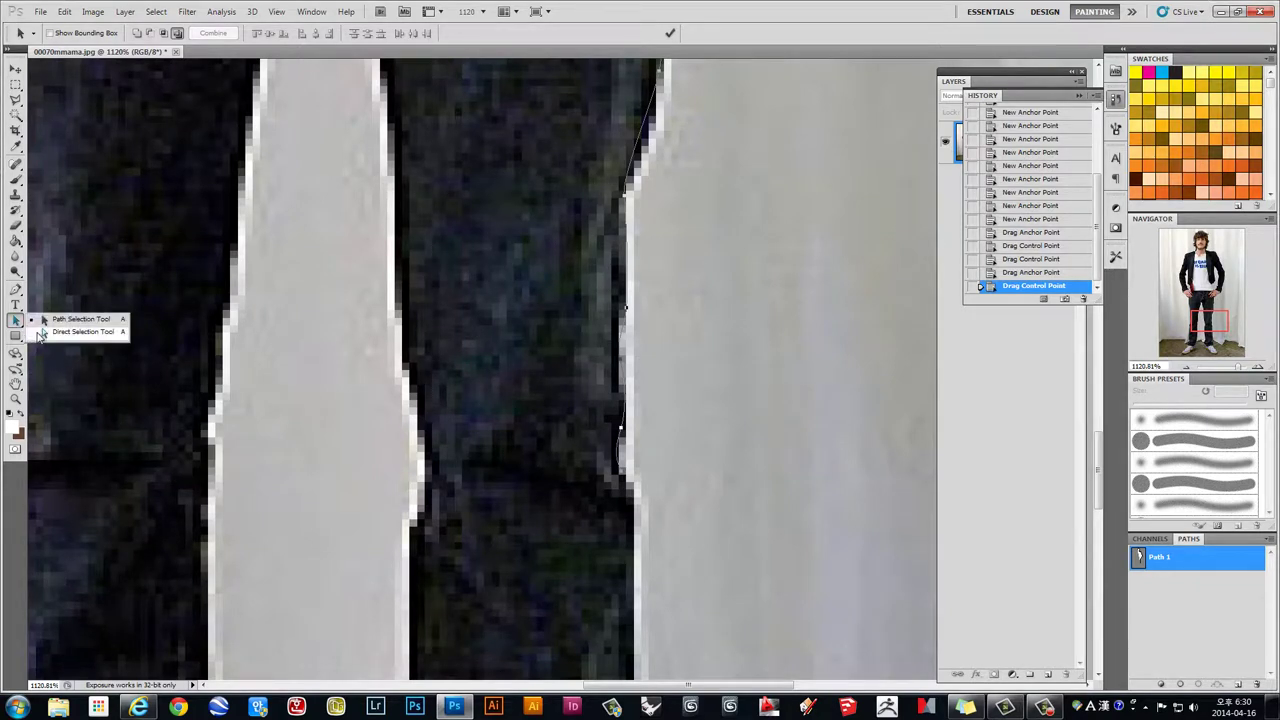
left_click(40, 336)
left_click_drag(594, 407, 657, 458)
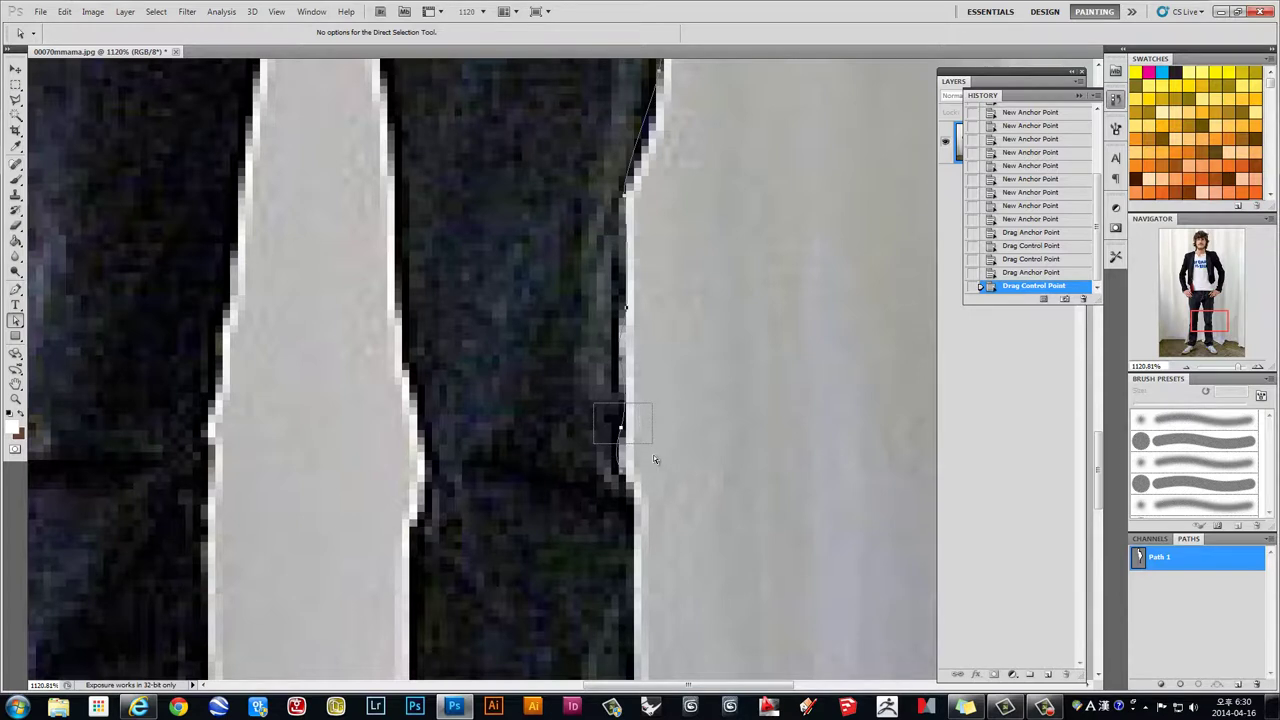
mouse_move(657, 457)
left_mouse_down()
mouse_move(631, 416)
mouse_move(630, 313)
left_mouse_up()
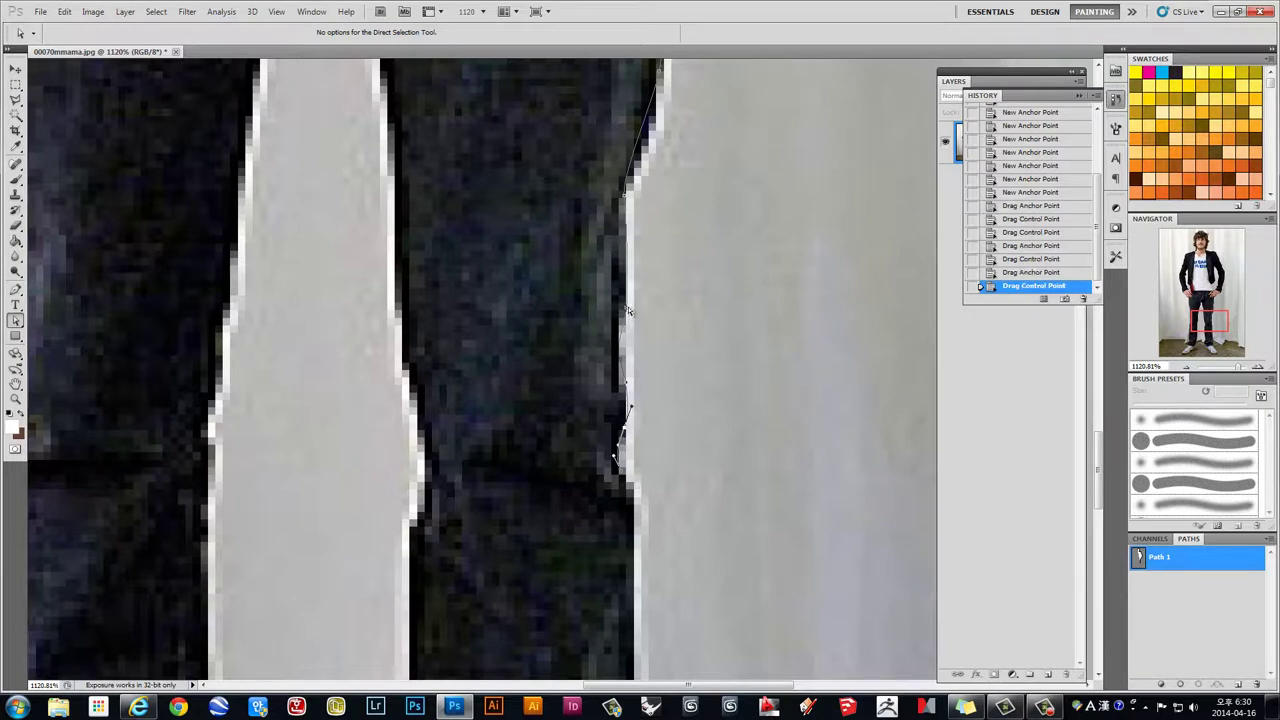
left_click_drag(674, 271, 660, 451)
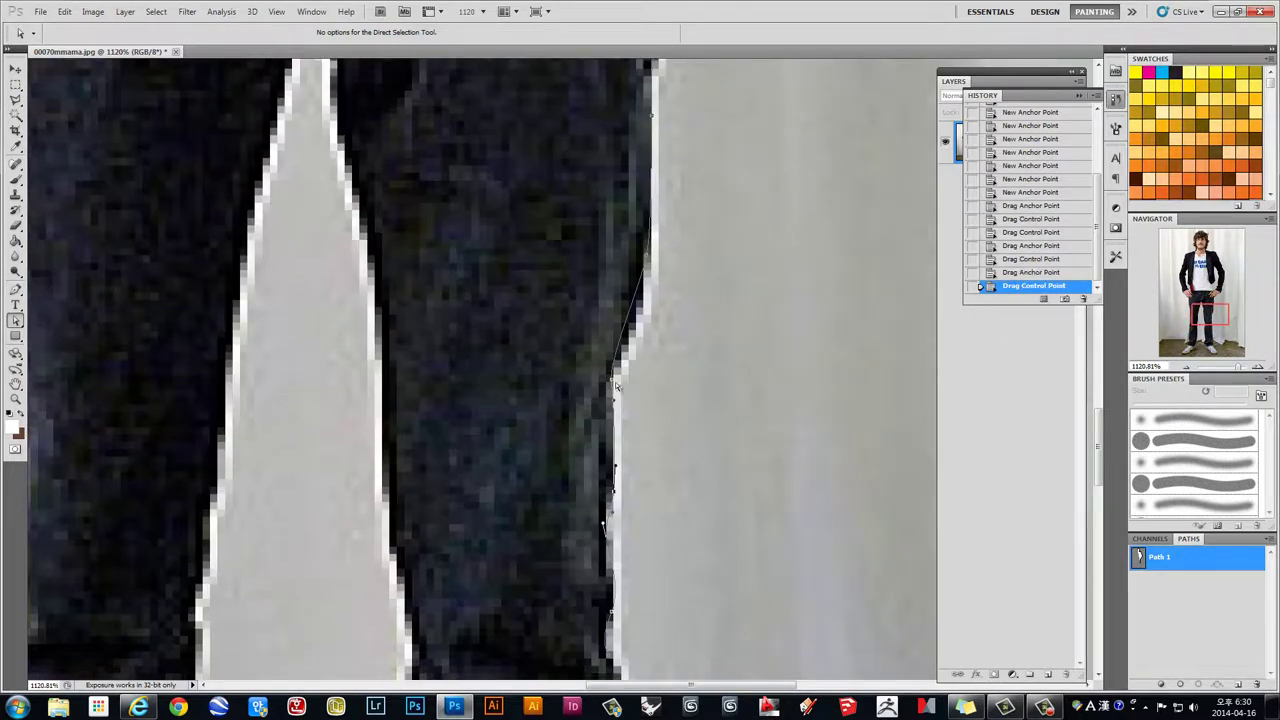
left_click_drag(650, 263, 639, 343)
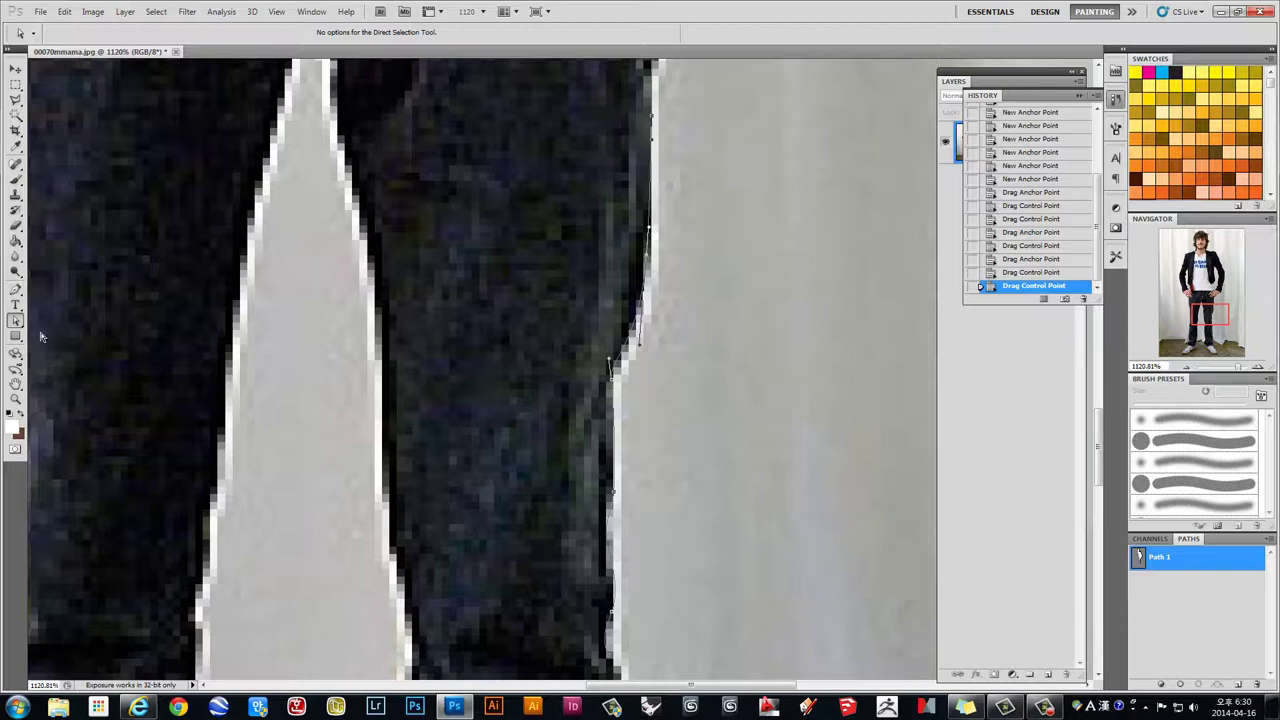
left_click(16, 288)
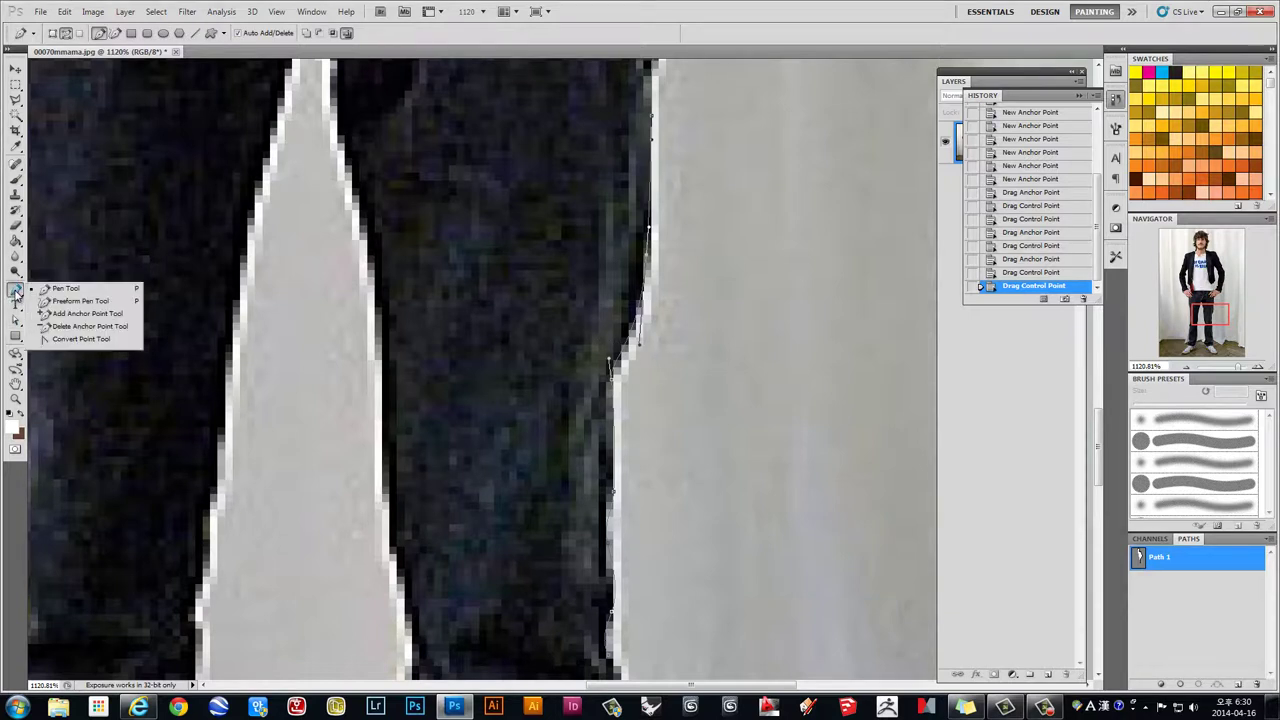
Step: Add an anchor on the upper trouser-edge path, then delete an unneeded anchor at that spot
left_click(63, 314)
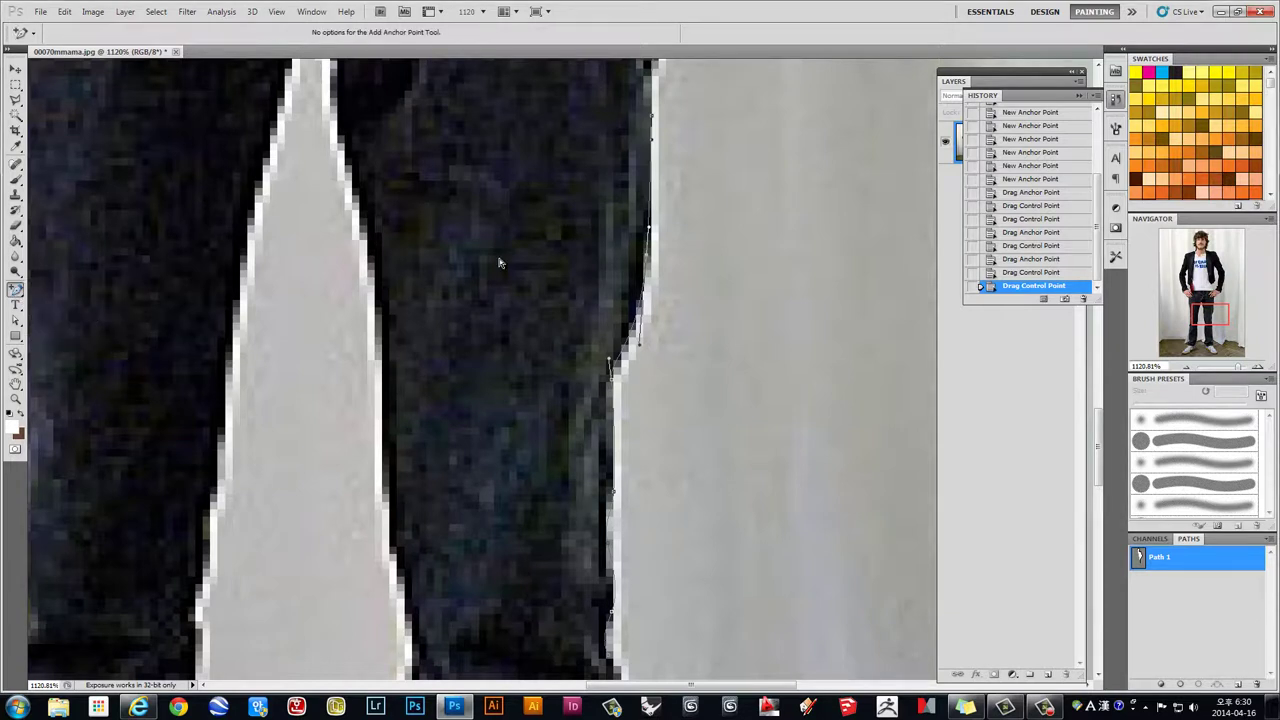
left_click(651, 187)
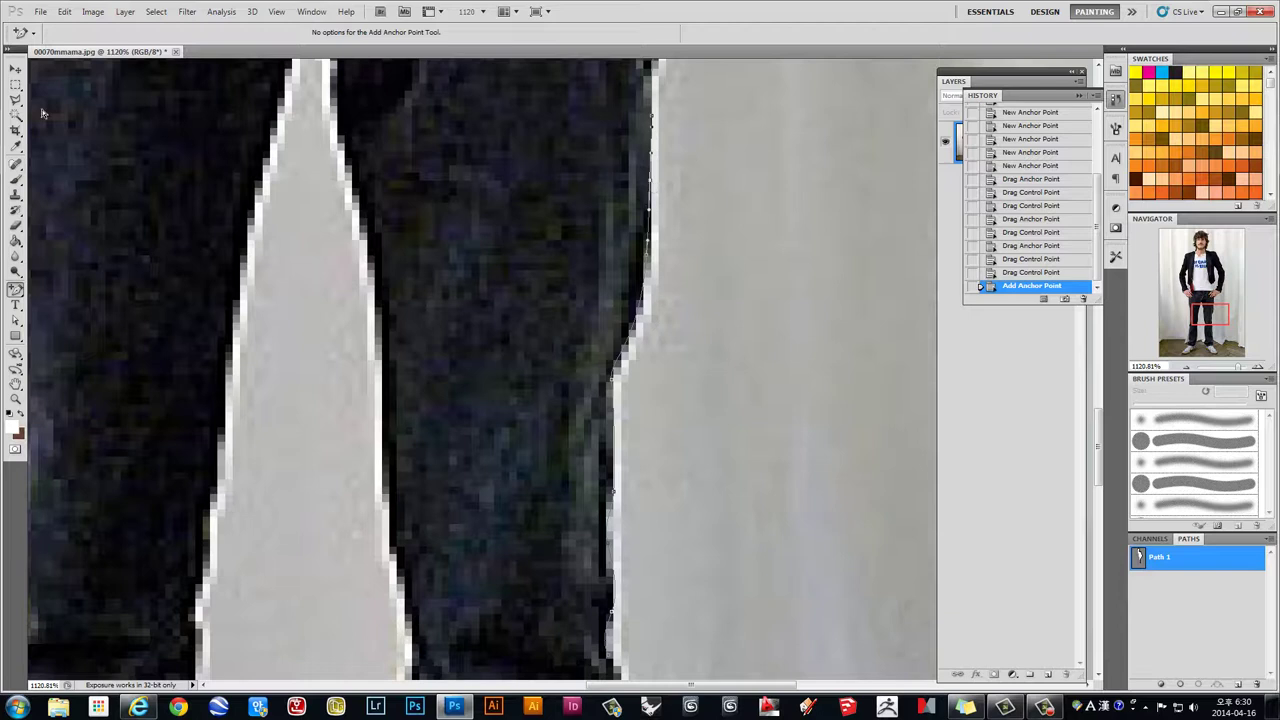
left_click(16, 290)
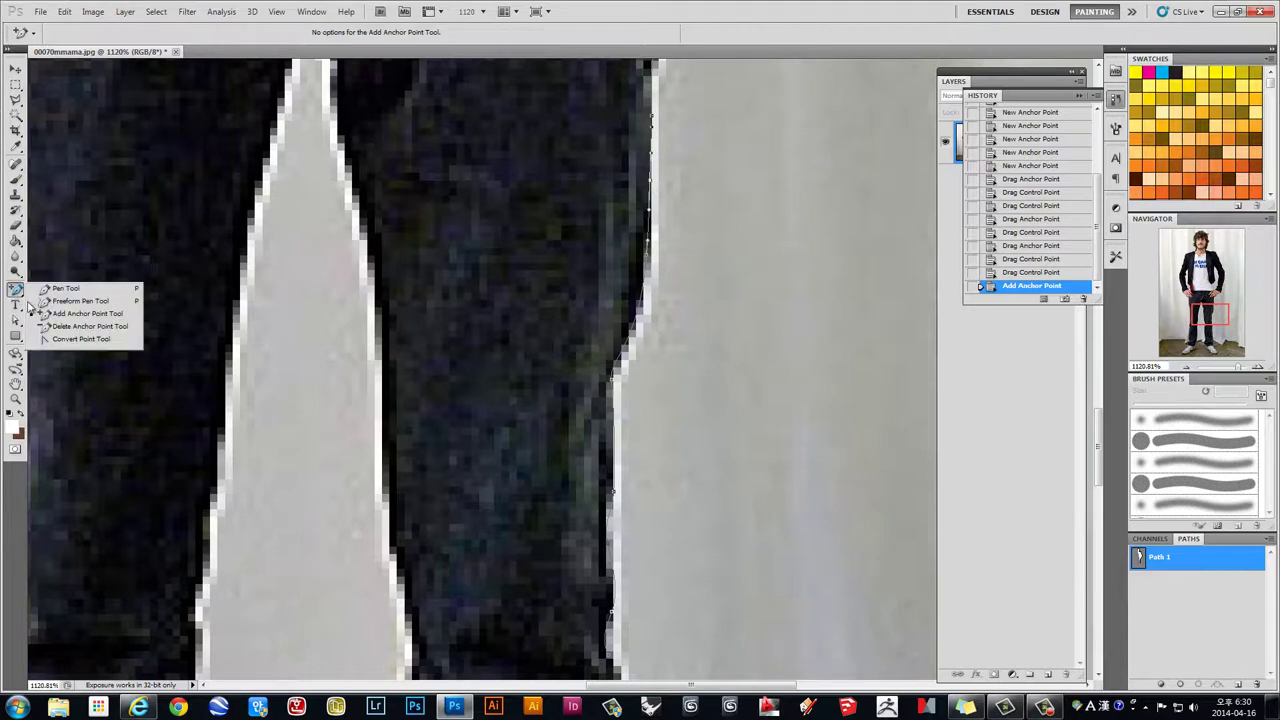
left_click(88, 326)
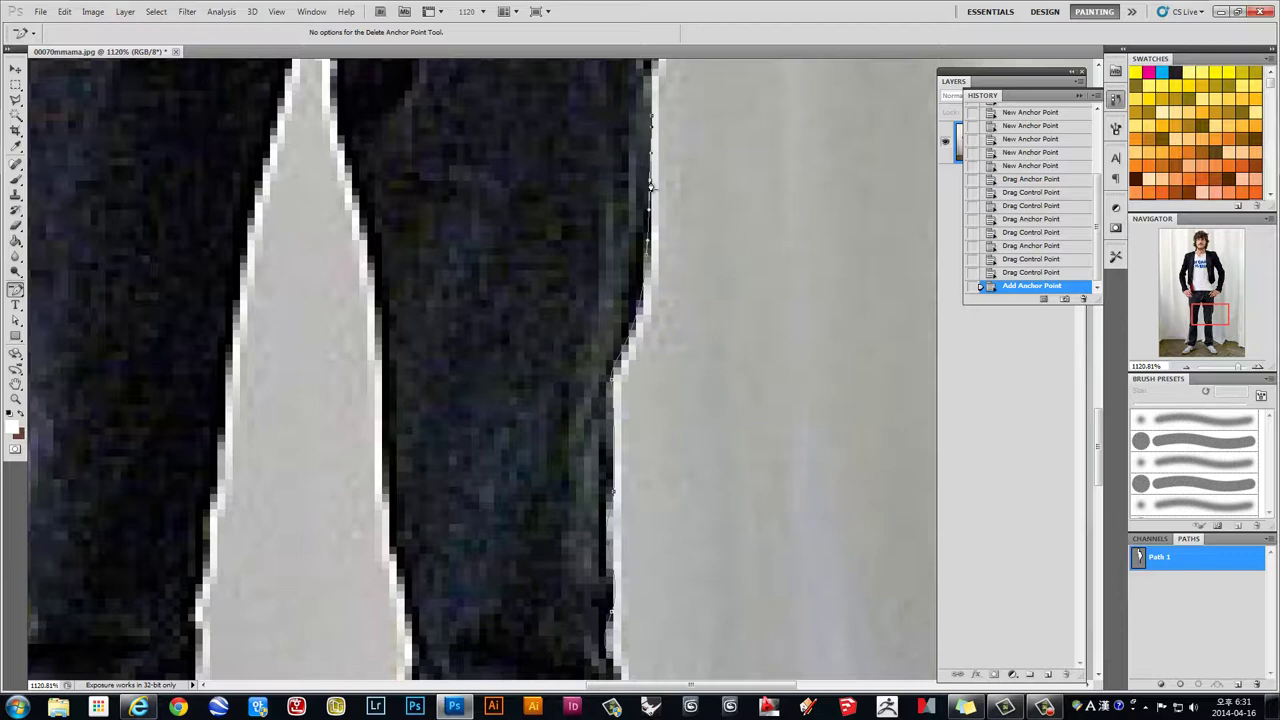
left_click(651, 187)
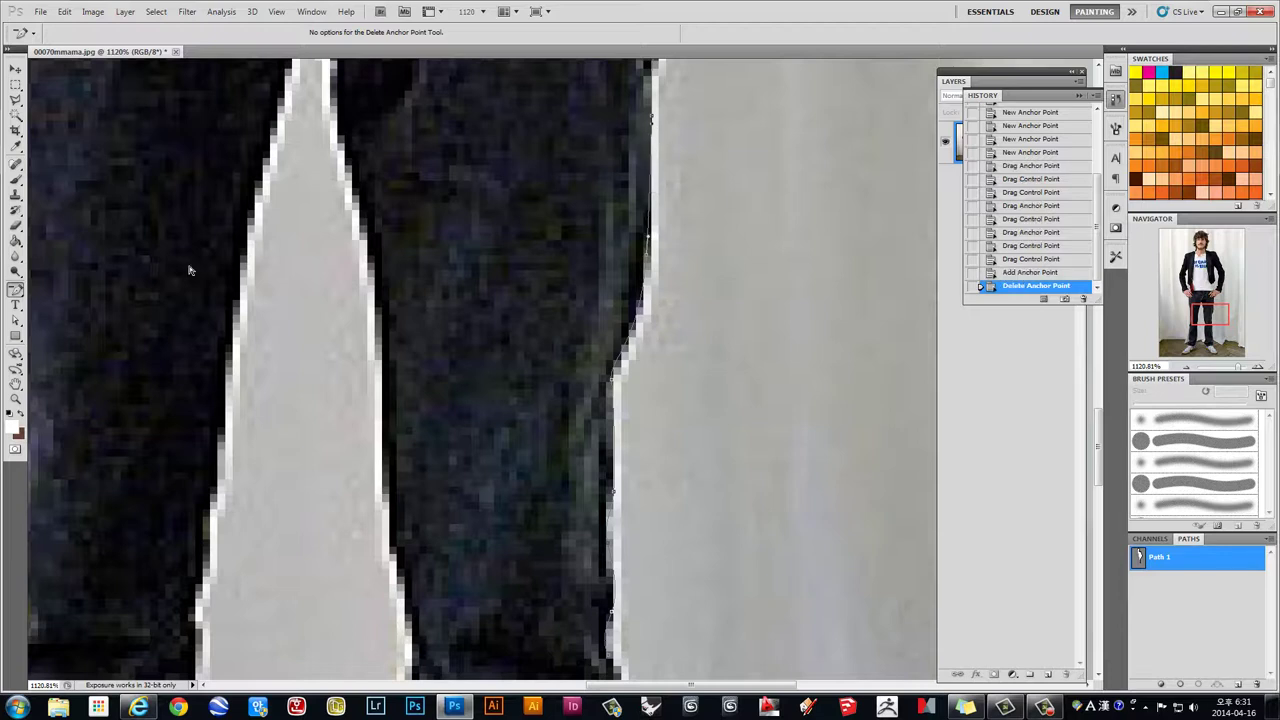
left_click(18, 291)
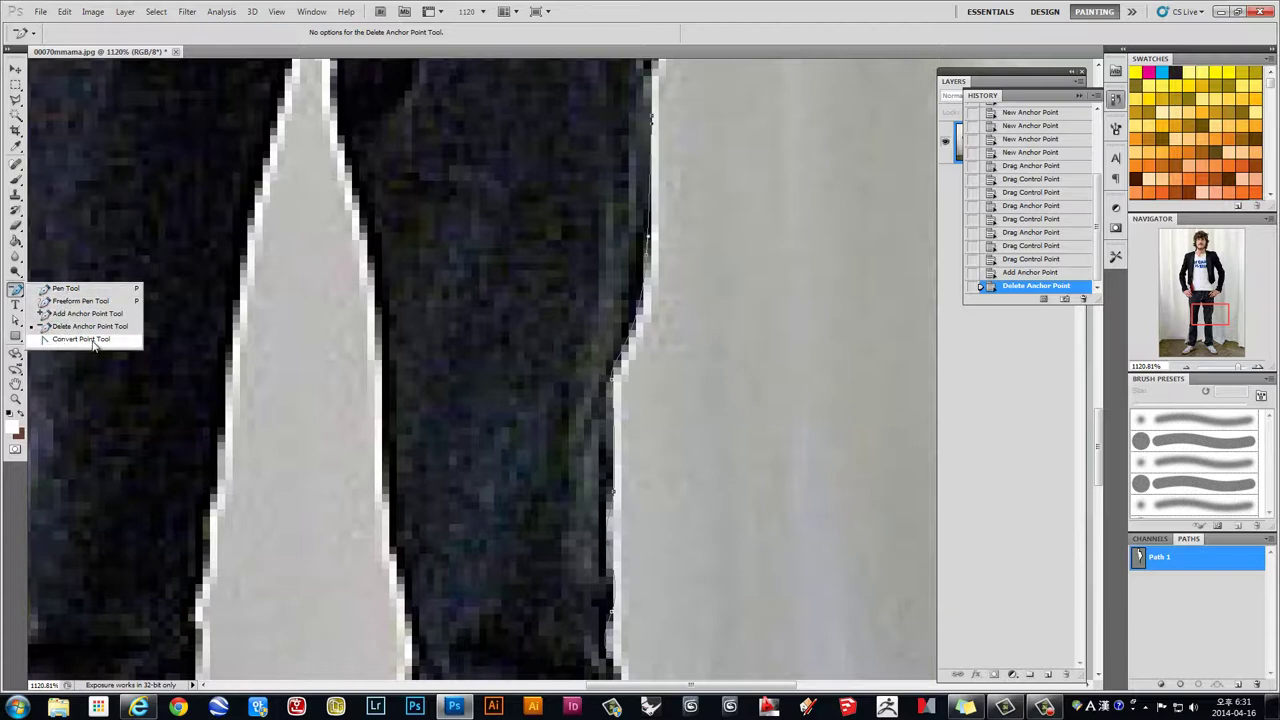
left_click(98, 342)
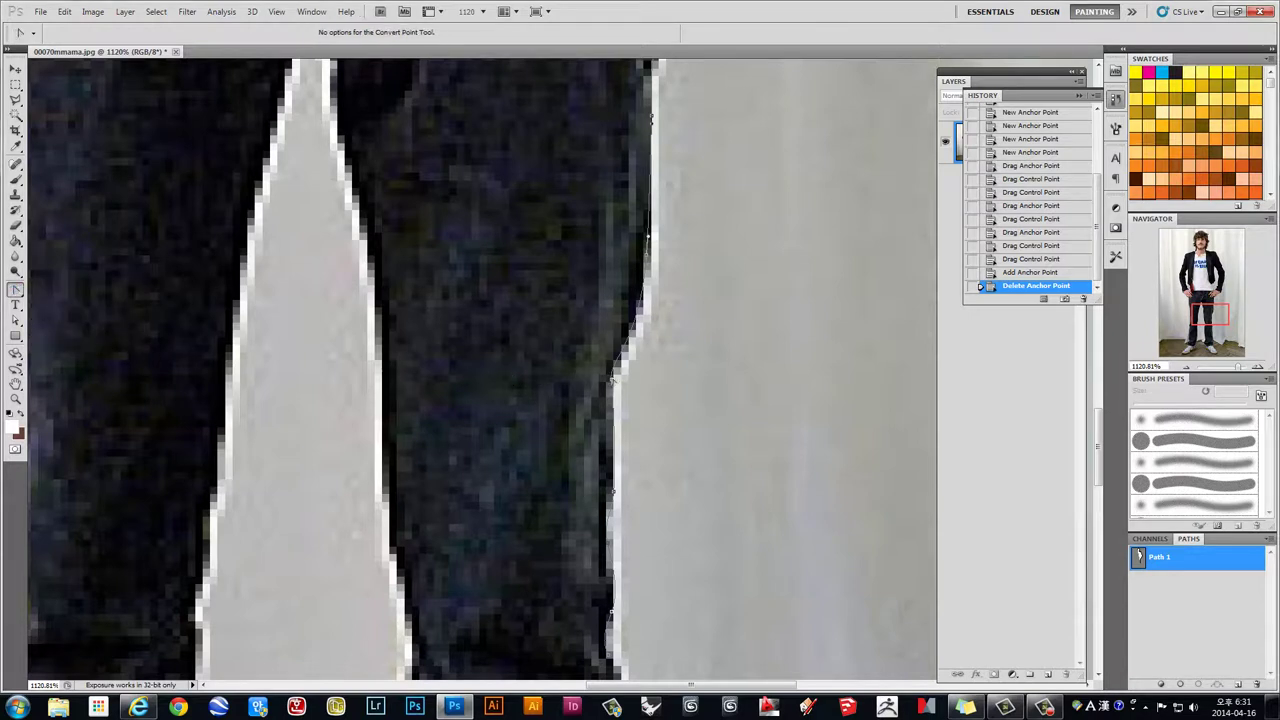
Step: Convert trouser-edge anchors near the hand to corners and drag out handles to curve them
left_click(614, 379)
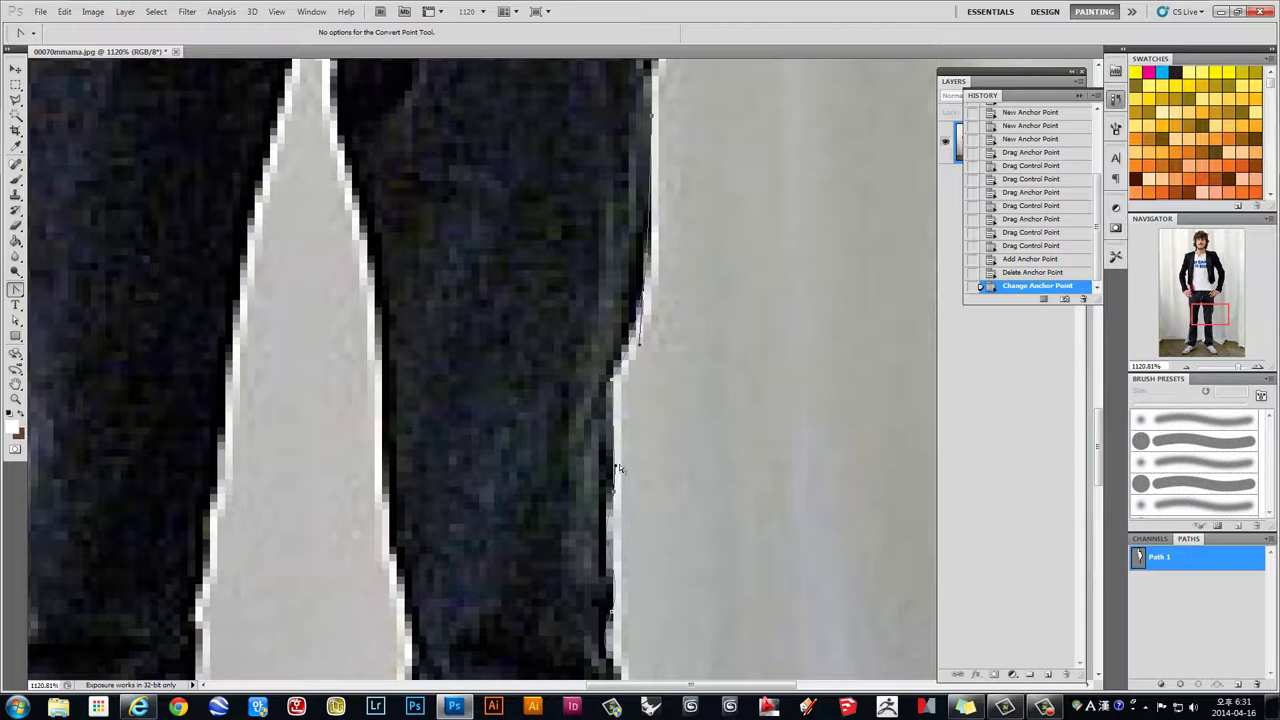
left_click_drag(664, 225, 587, 399)
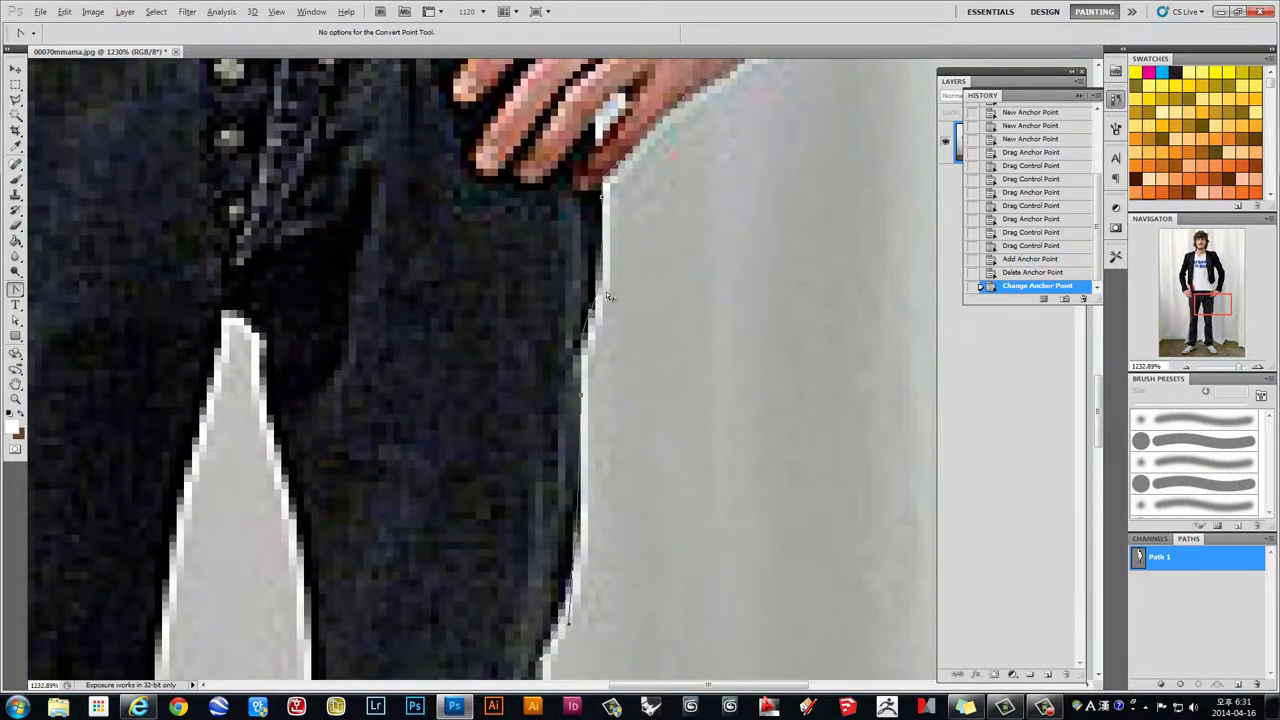
scroll(607, 296, "up", 3)
scroll(590, 330, "up", 2)
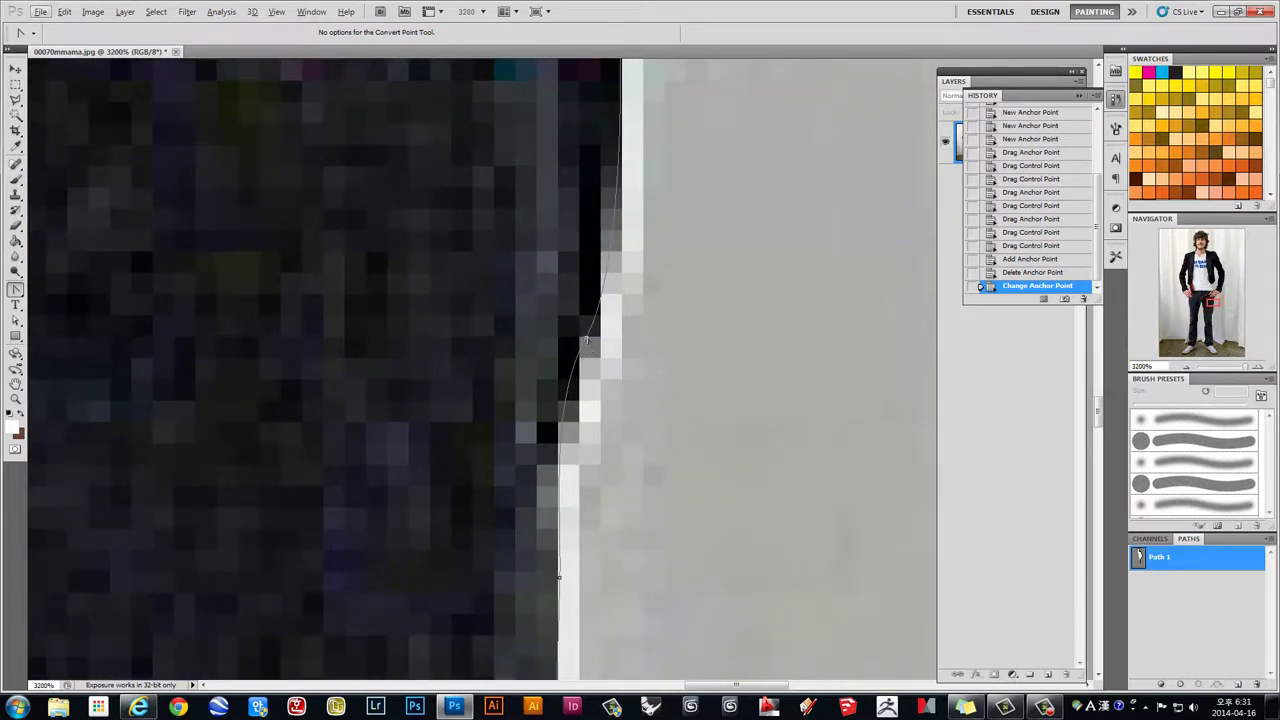
left_click(588, 344)
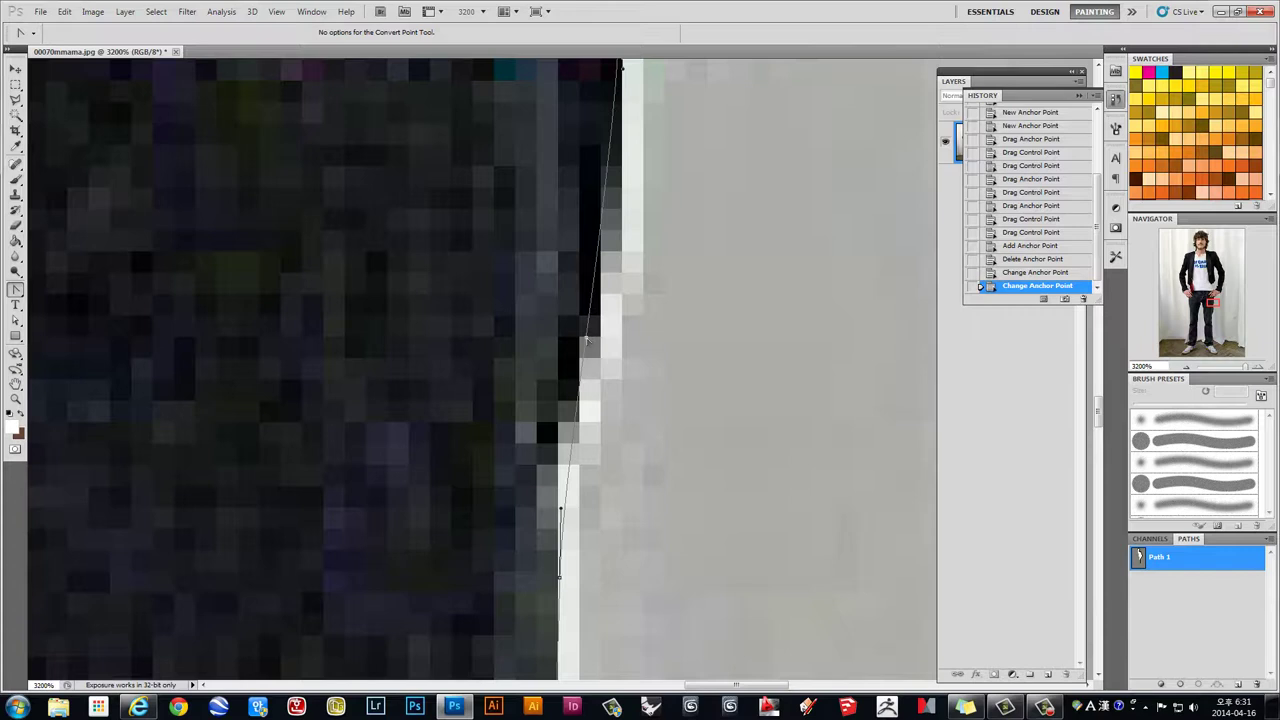
left_click_drag(588, 344, 563, 444)
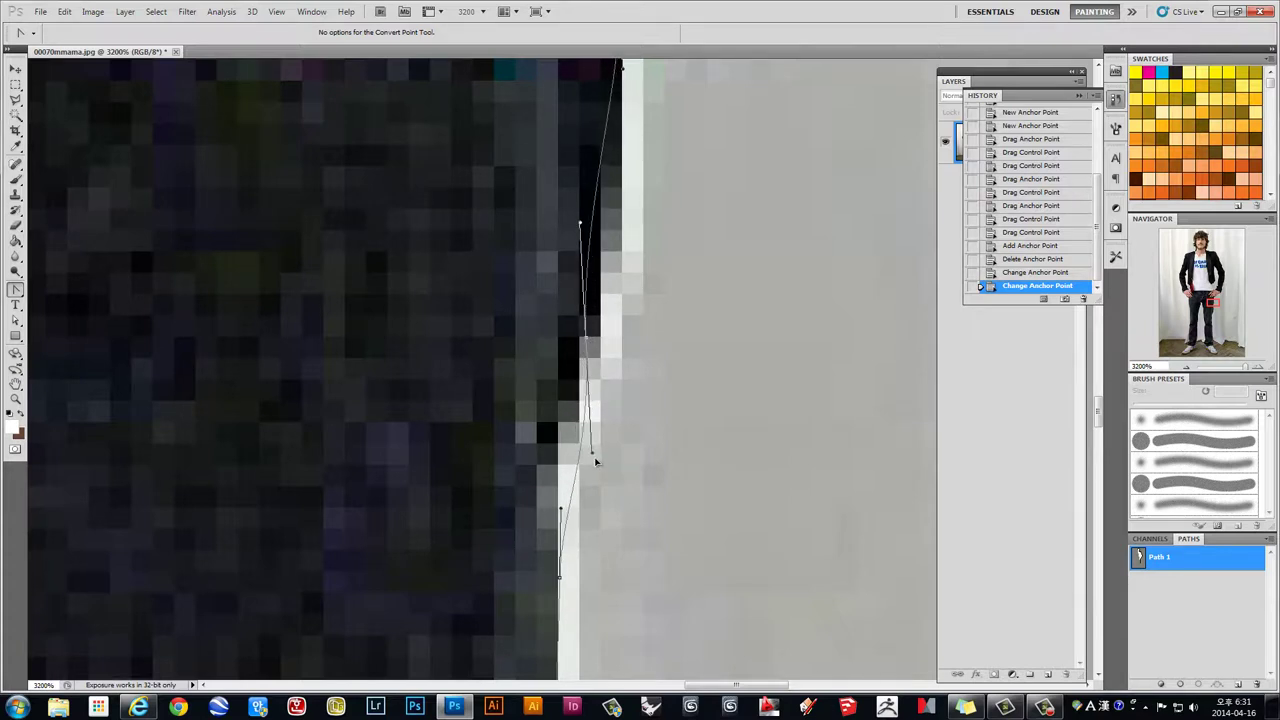
mouse_move(563, 444)
left_mouse_down()
mouse_move(566, 463)
mouse_move(551, 455)
left_mouse_up()
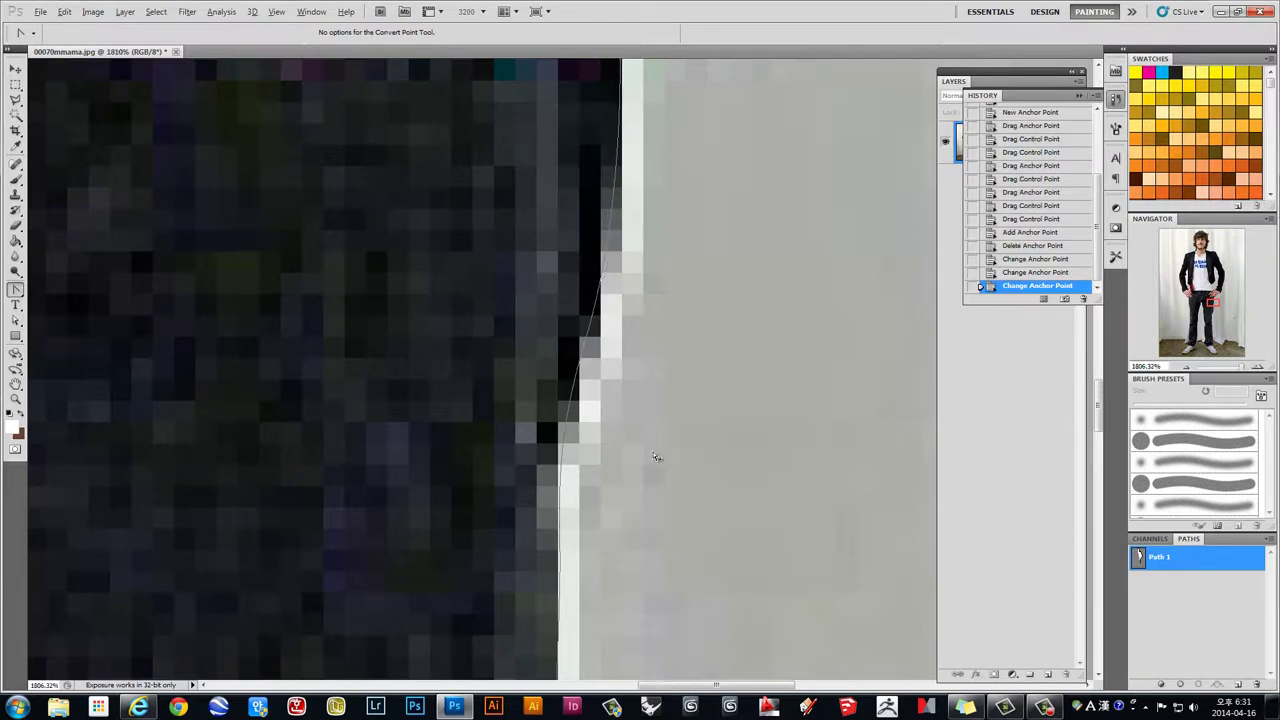
Step: Pan the view down the trouser leg to the lower leg
scroll(629, 413, "down", 3)
left_click_drag(629, 413, 600, 137)
left_click_drag(583, 477, 597, 262)
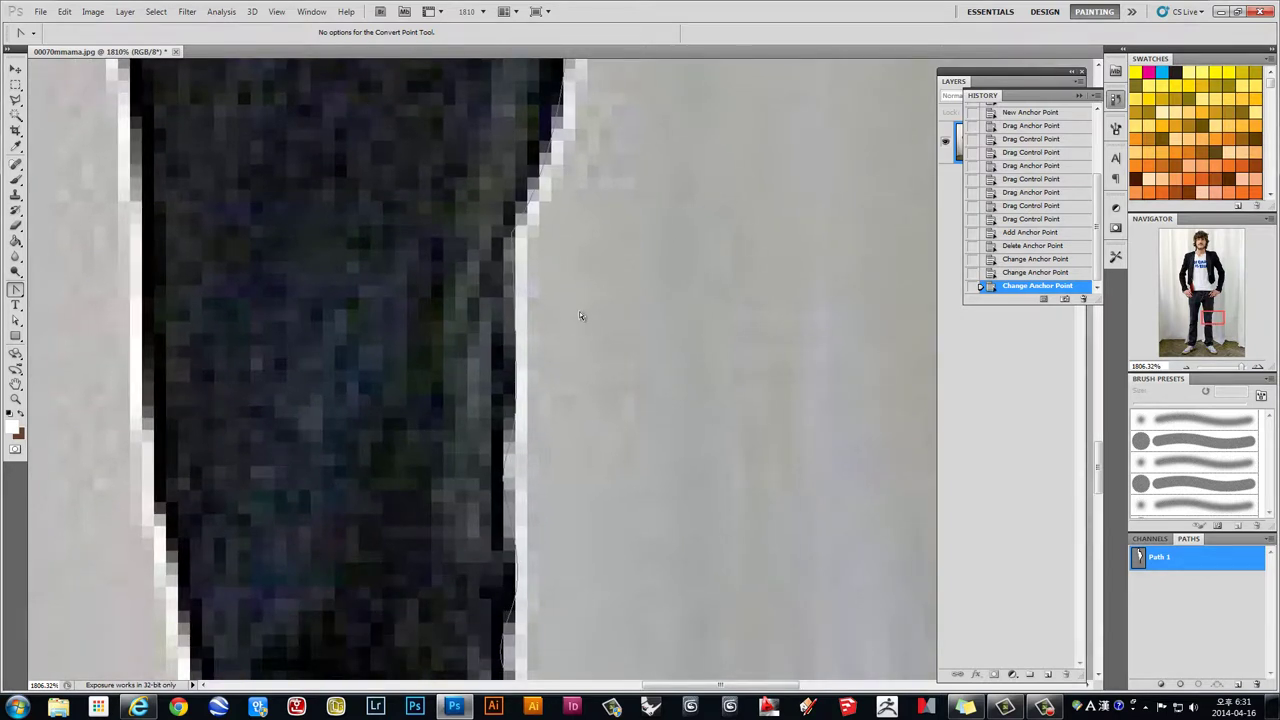
mouse_move(566, 528)
left_mouse_down()
mouse_move(586, 363)
mouse_move(583, 226)
mouse_move(577, 509)
left_mouse_up()
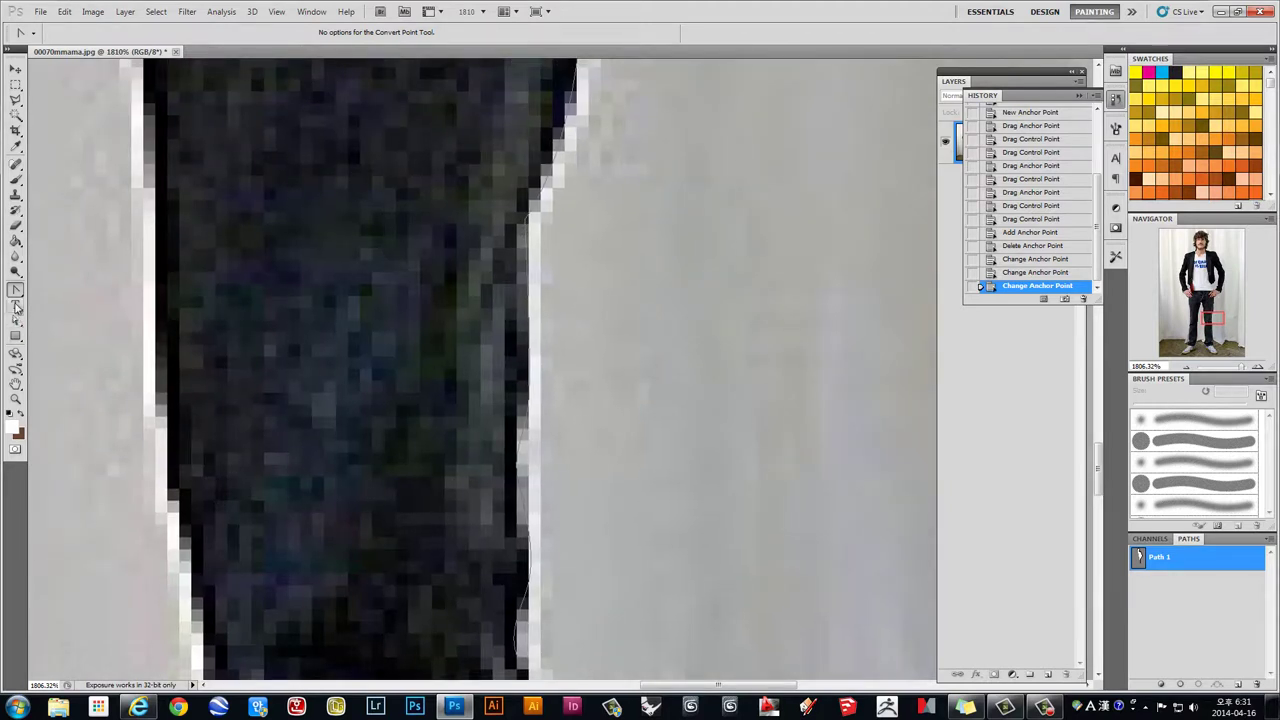
left_click(16, 290)
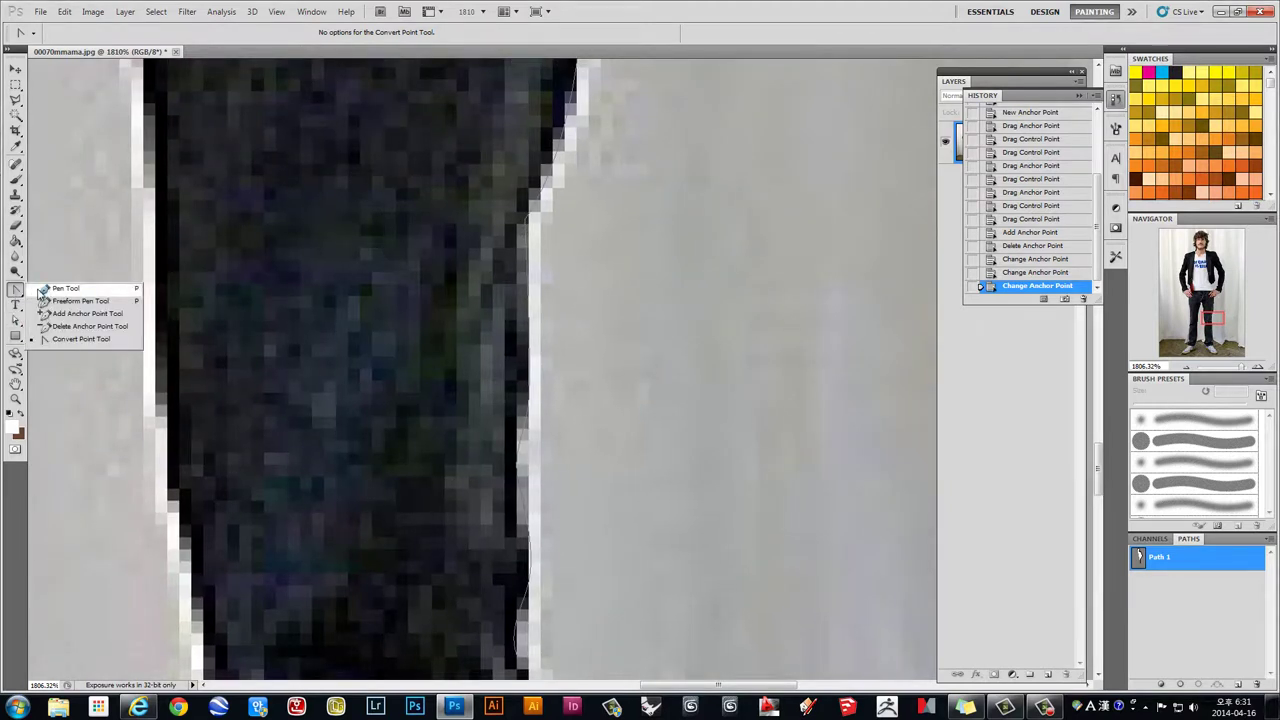
Step: Pick up Path 1 with the Pen tool and add curved anchors down the leg's edge
left_click(64, 288)
left_click_drag(629, 571, 634, 329)
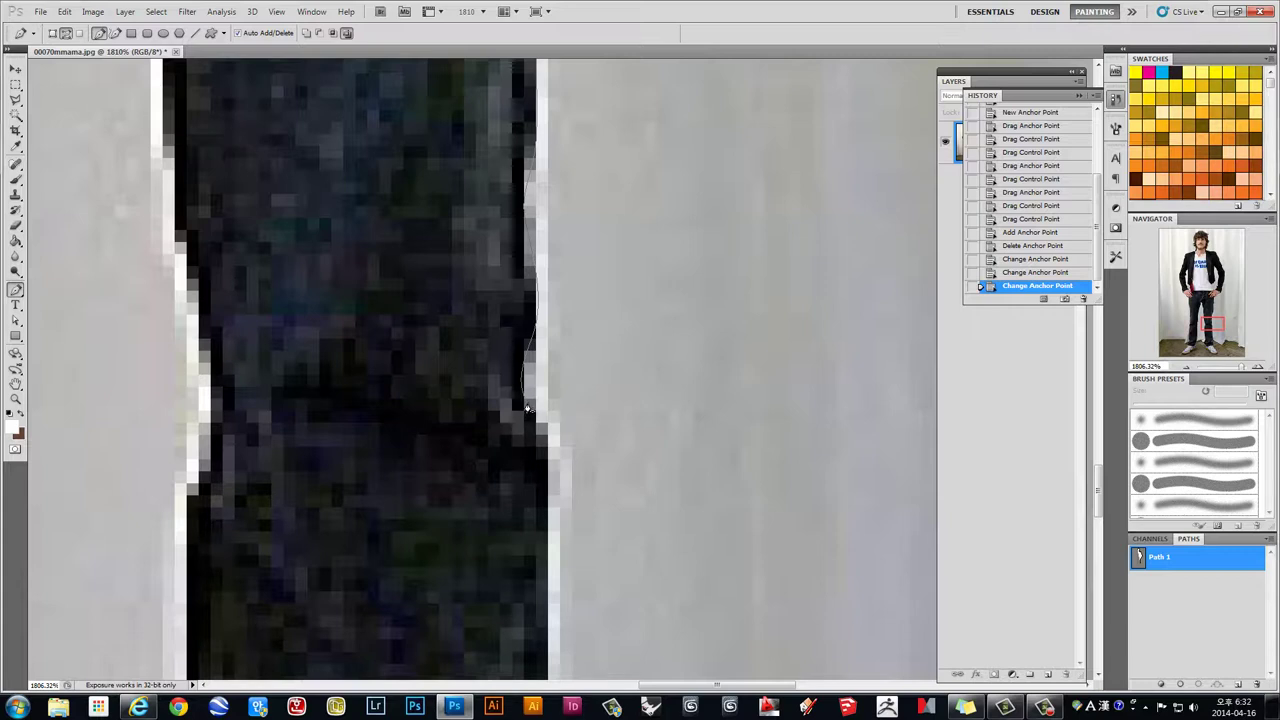
left_click(526, 411)
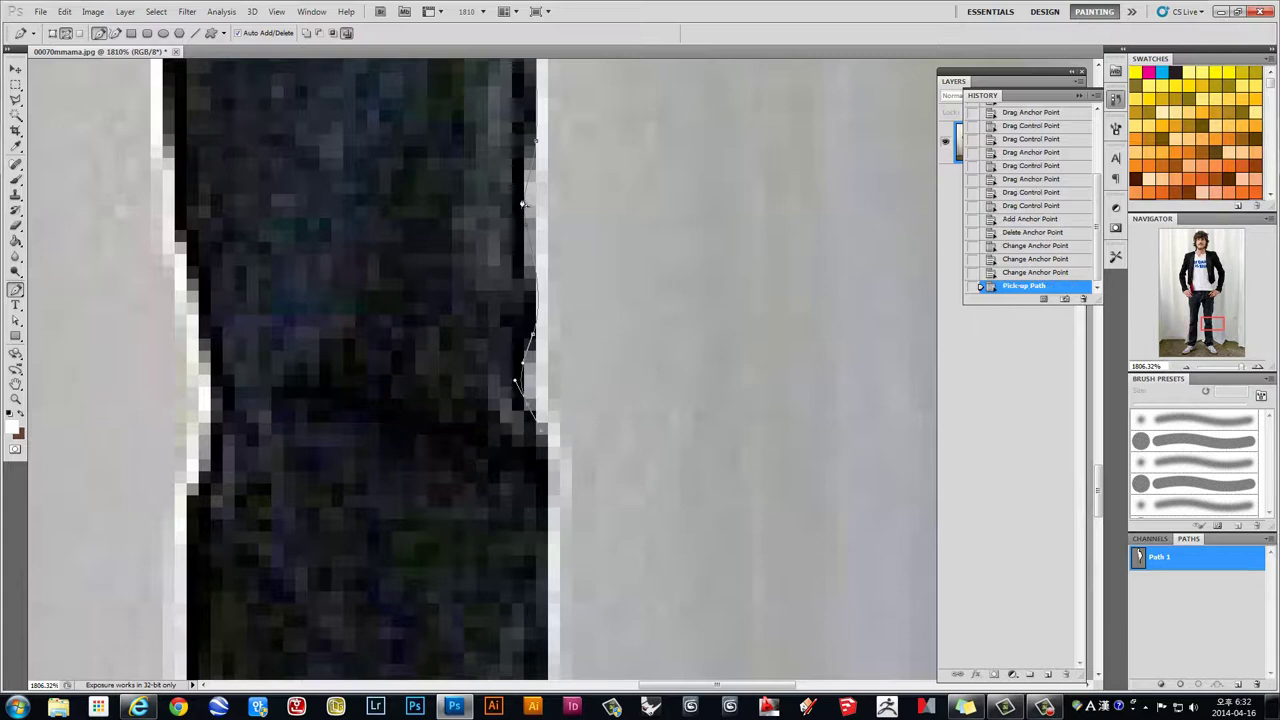
scroll(570, 240, "down", 5)
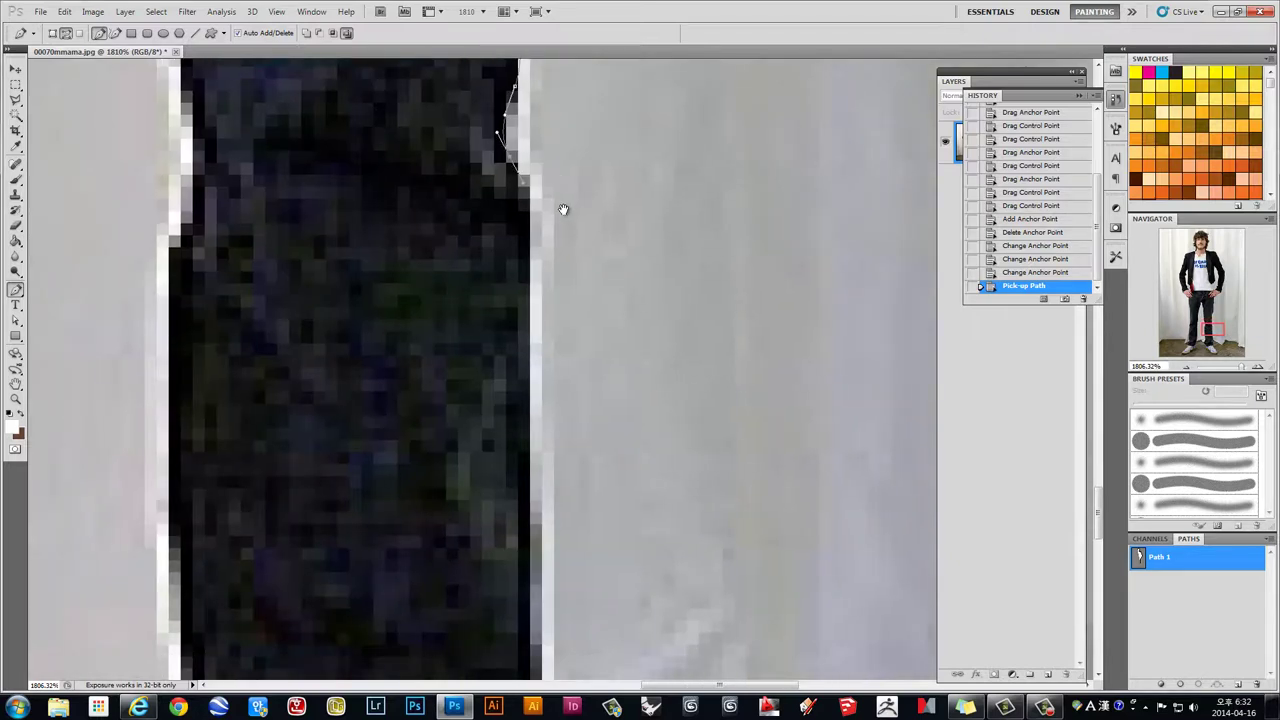
left_click(528, 348)
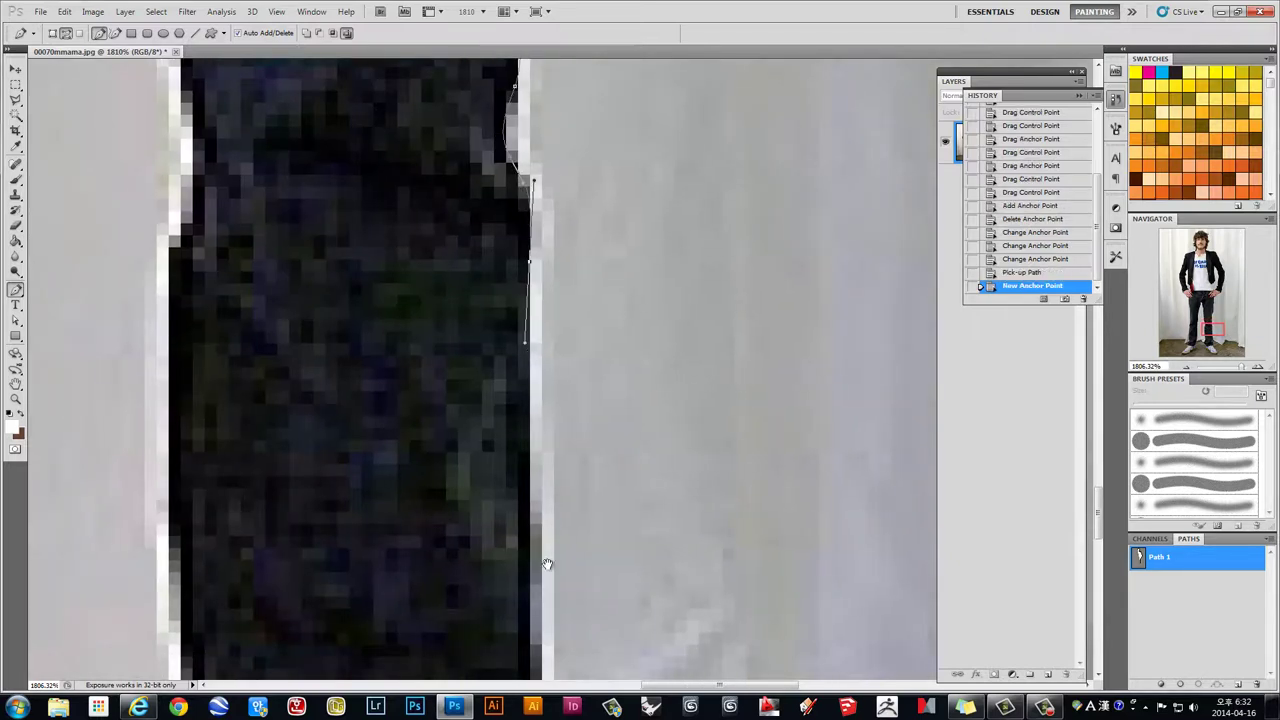
left_click_drag(555, 471, 558, 297)
Step: Continue anchors past the trouser hem to the top edge of the shoe
scroll(545, 300, "down", 3)
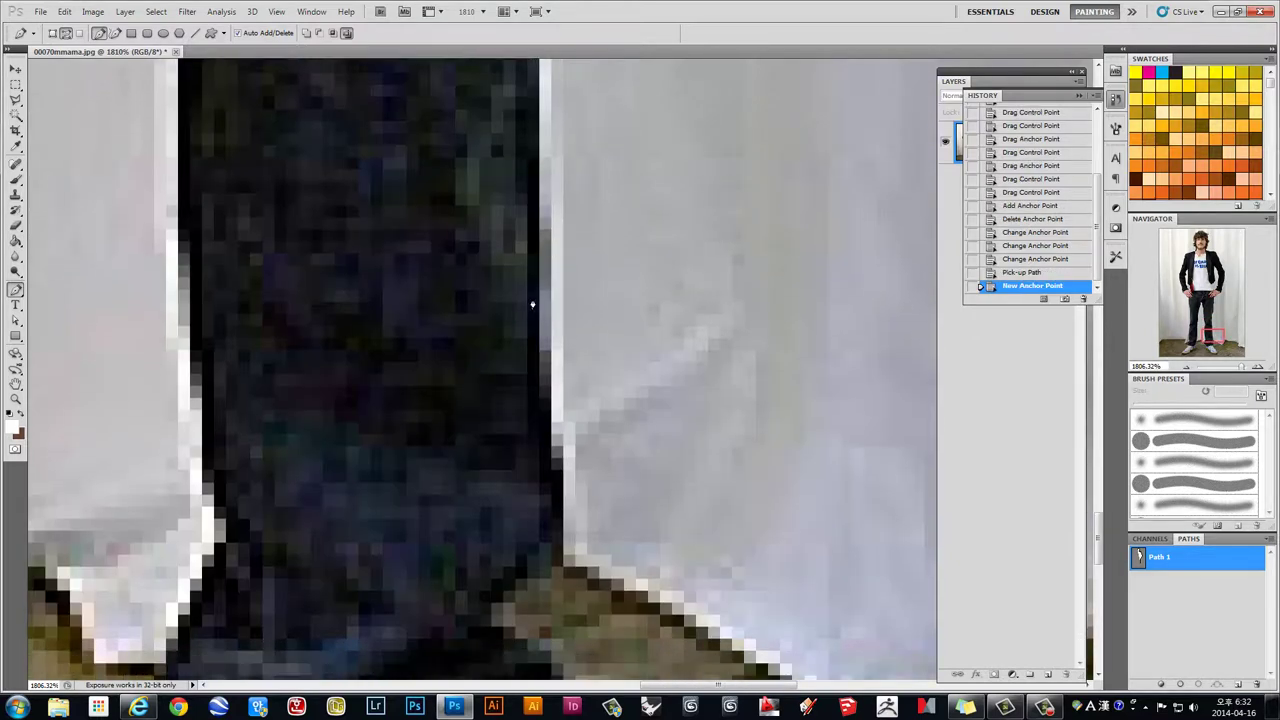
left_click(545, 360)
left_click(552, 485)
left_click_drag(575, 448, 590, 278)
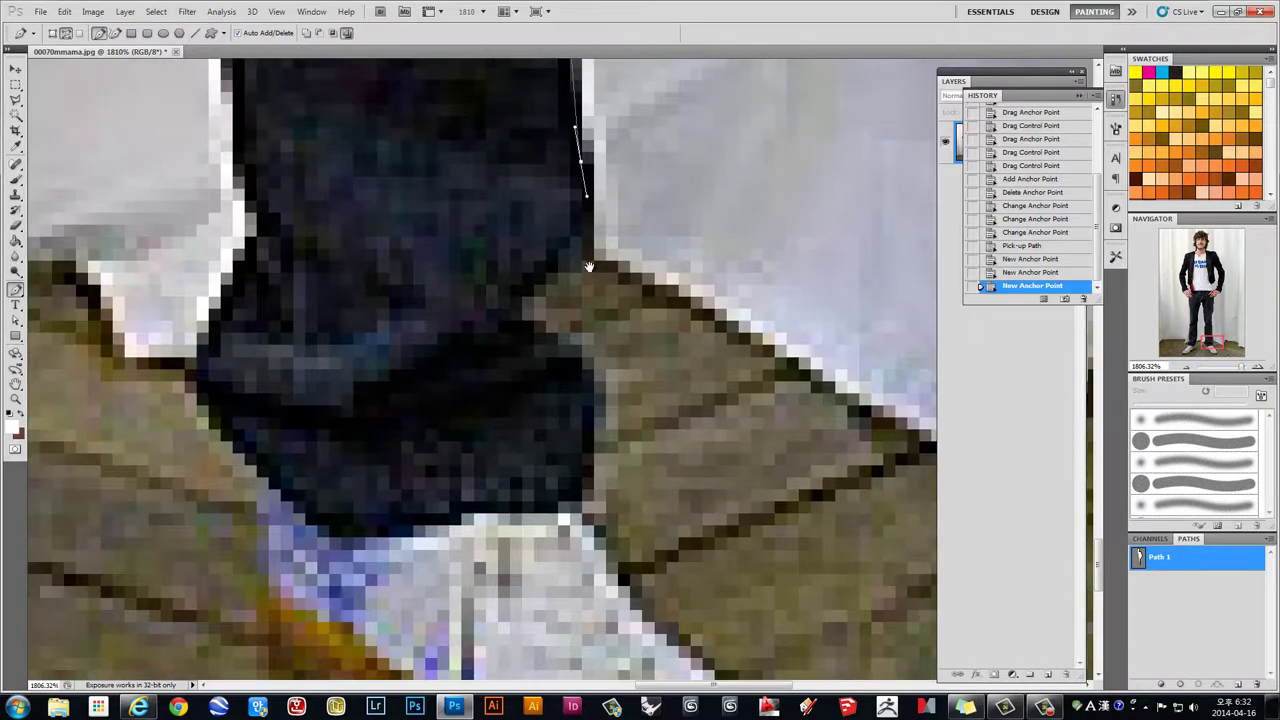
left_click(519, 303)
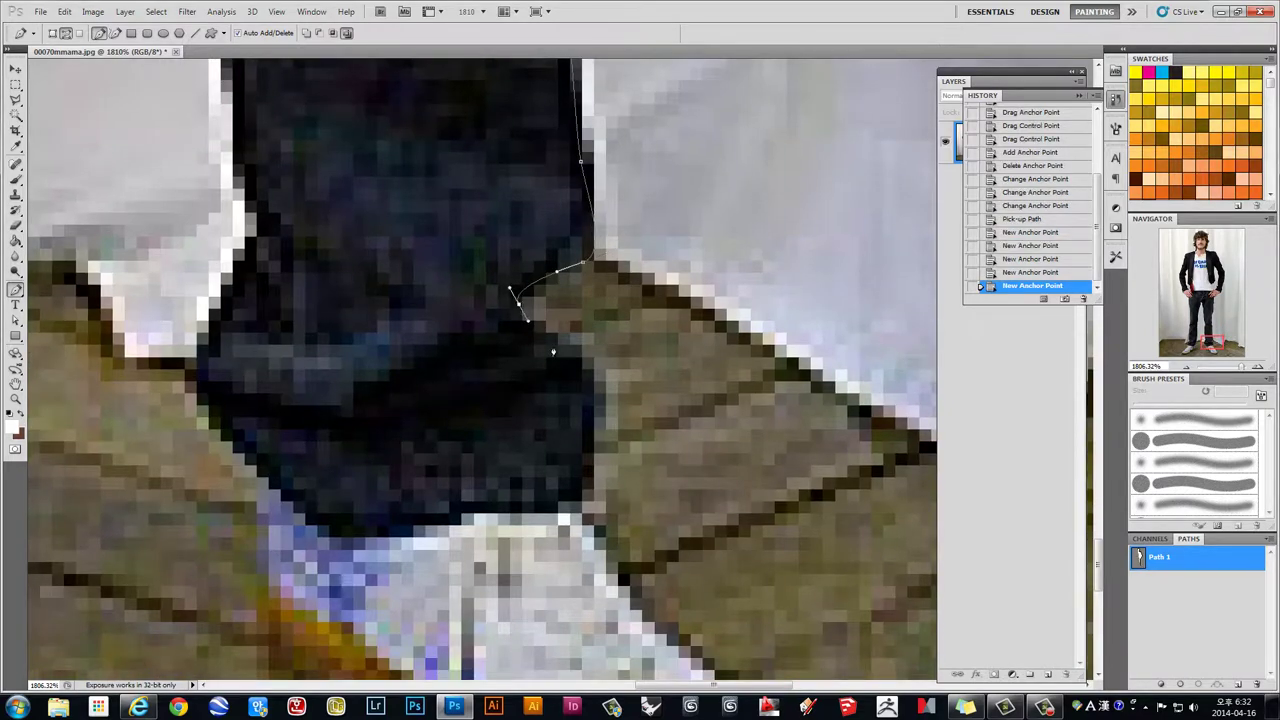
left_click(583, 370)
left_click(598, 402)
left_click(577, 481)
left_click_drag(598, 529, 541, 298)
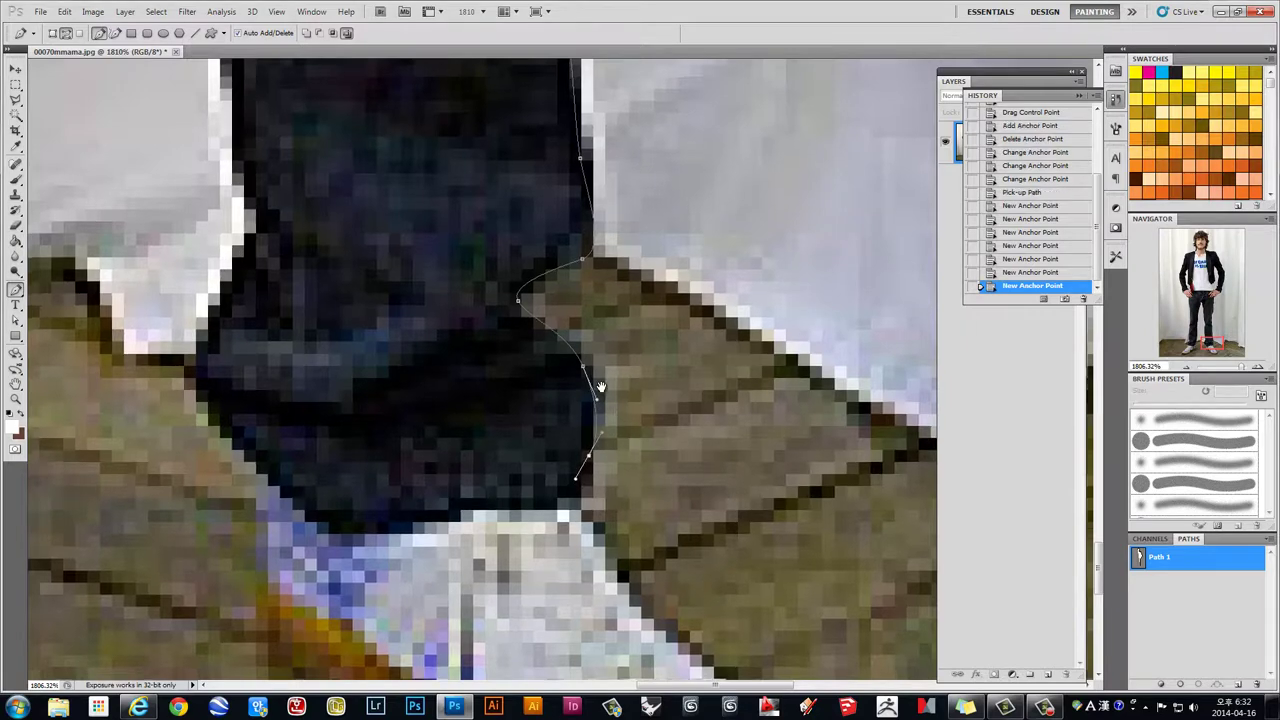
mouse_move(620, 410)
left_mouse_down()
mouse_move(570, 298)
mouse_move(609, 313)
left_mouse_up()
left_click(570, 297)
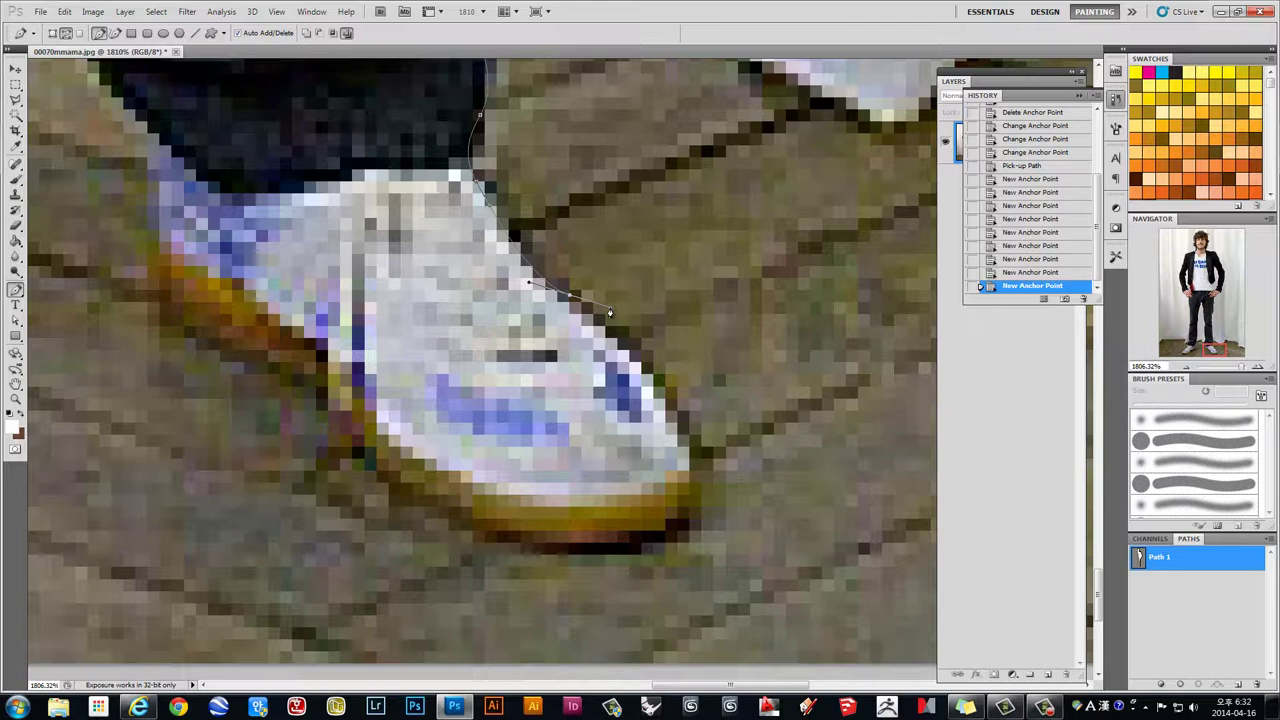
Step: Nudge the last anchor down twice and add anchors rounding the shoe's toe
key("Down")
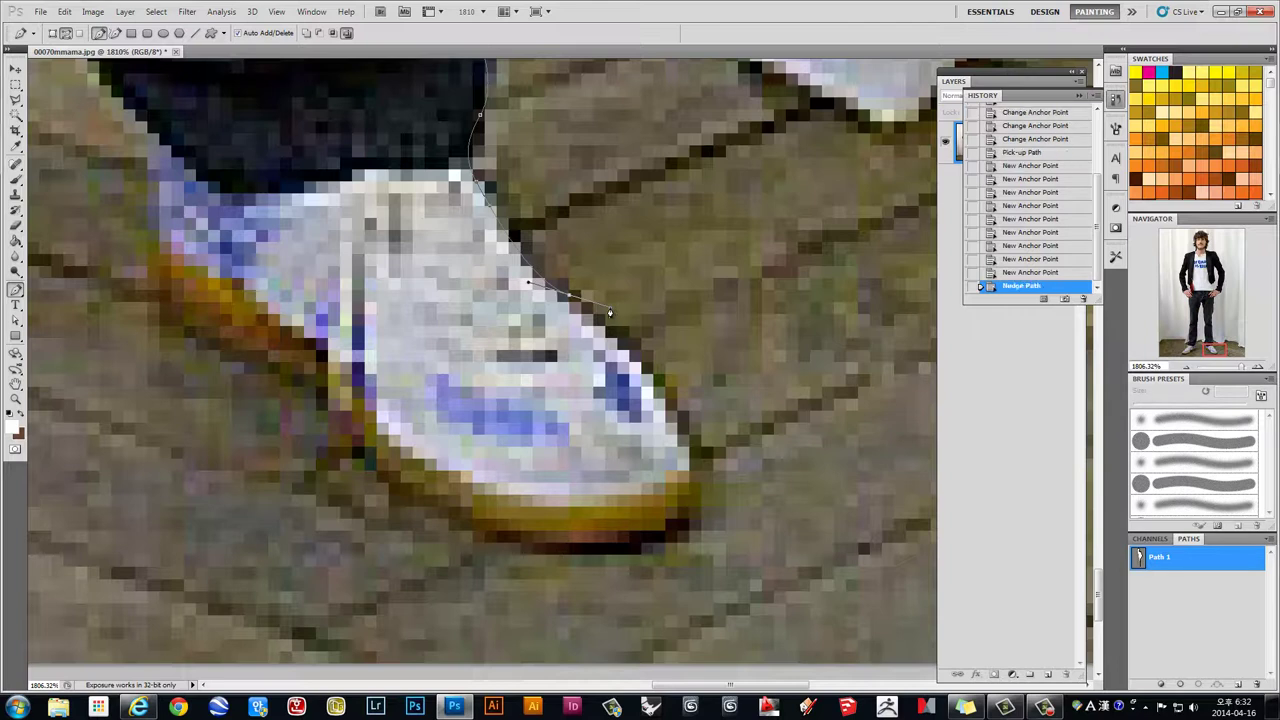
key("Down")
key("Down")
key("Down")
left_click(657, 398)
left_click(686, 482)
left_click(657, 530)
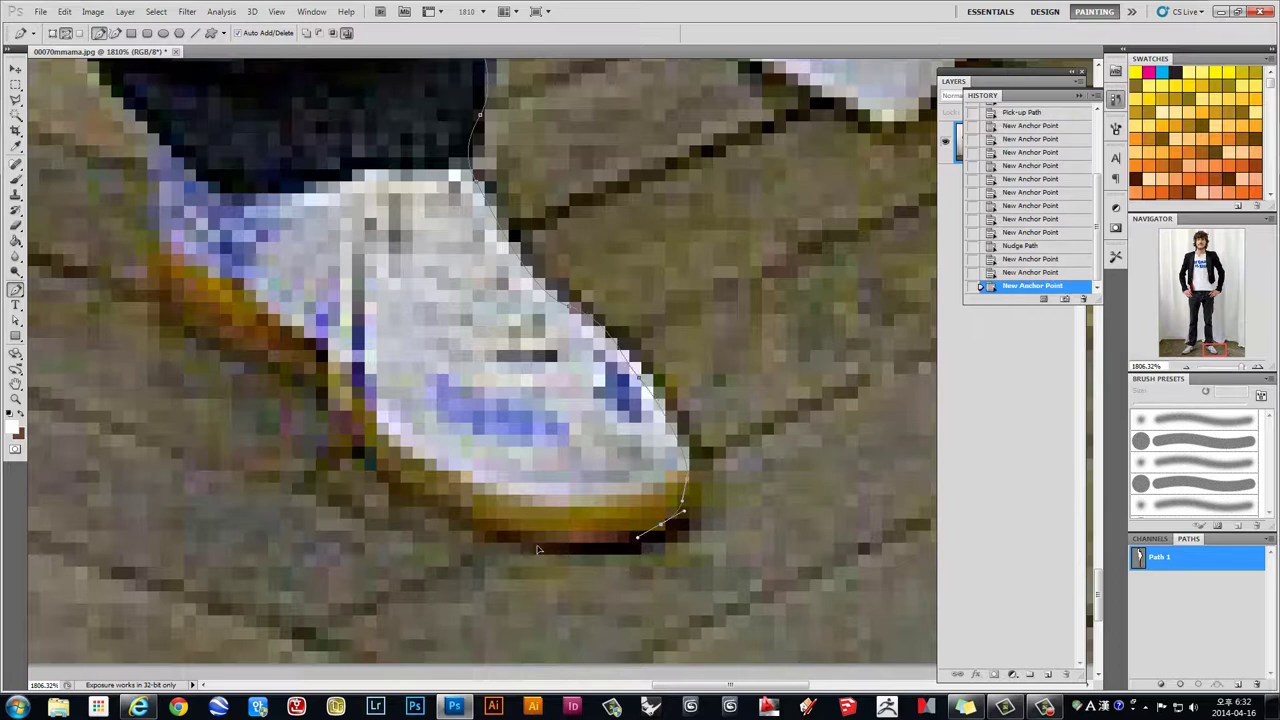
Step: Curve the path under the sole and up the shoe's back to the heel
left_click_drag(543, 547, 513, 541)
left_click_drag(370, 452, 350, 412)
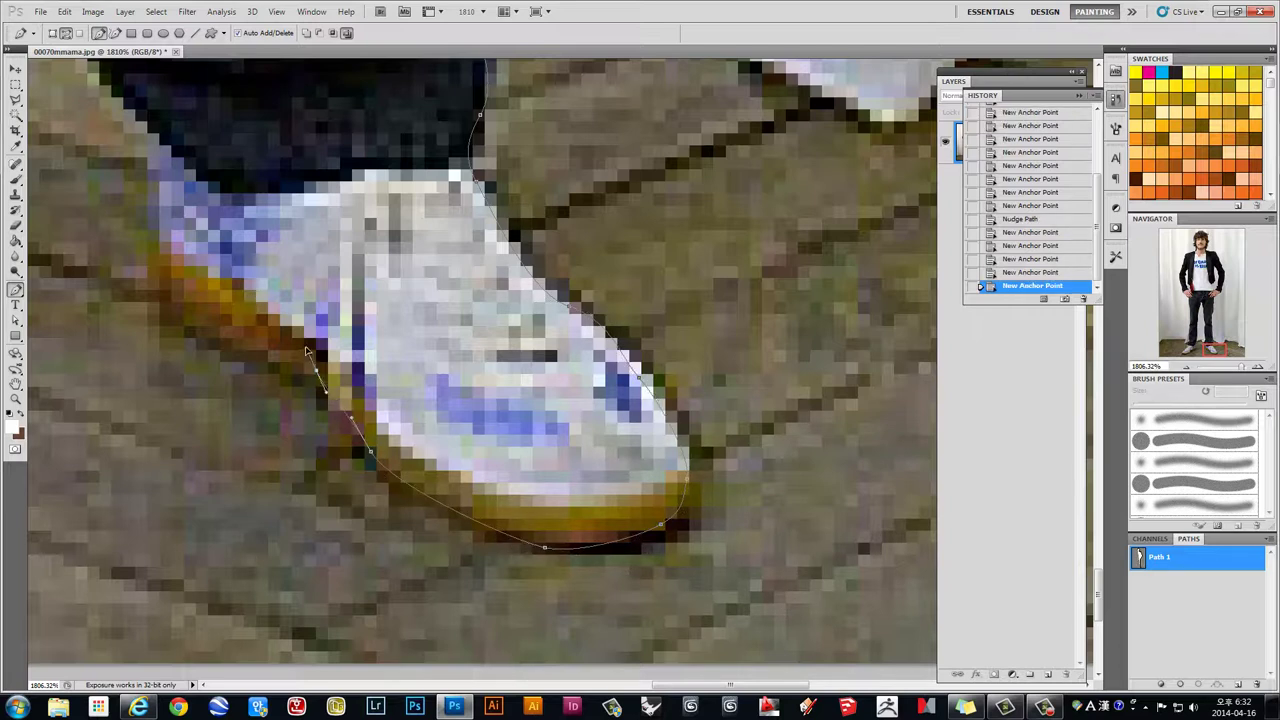
left_click_drag(316, 368, 306, 348)
mouse_move(218, 320)
left_mouse_down()
mouse_move(184, 294)
mouse_move(167, 224)
left_mouse_up()
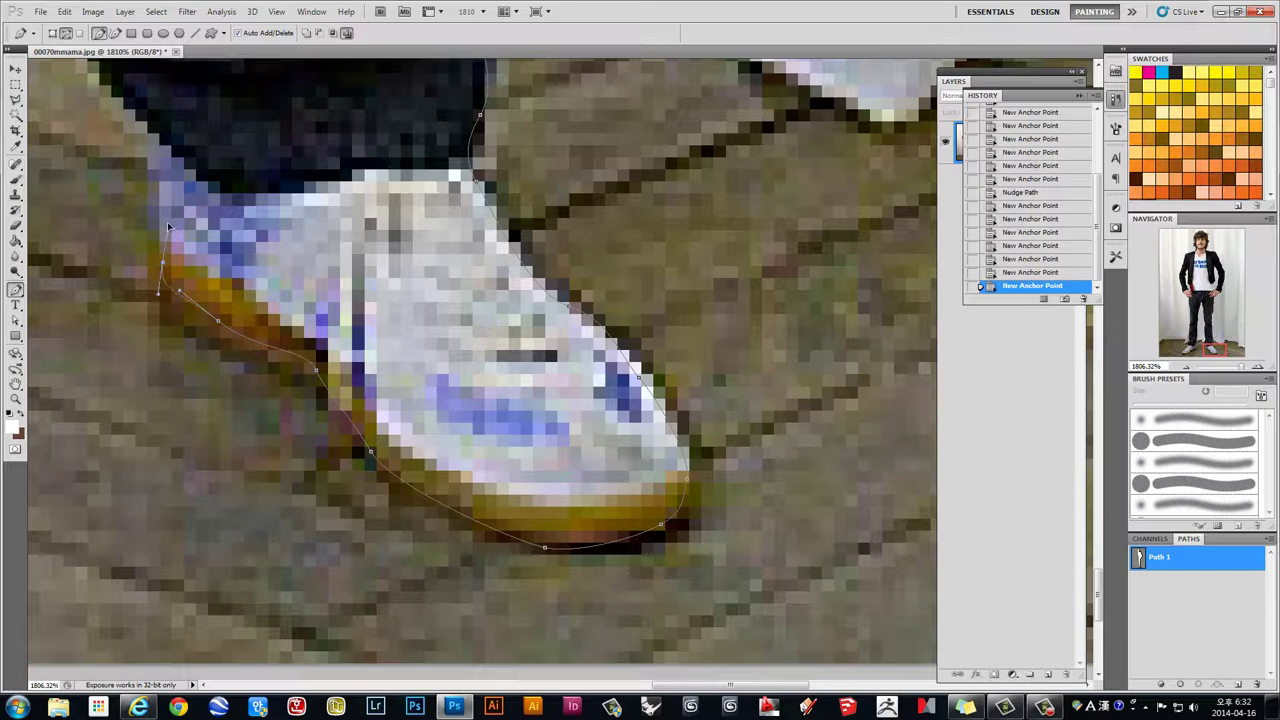
left_click(175, 152)
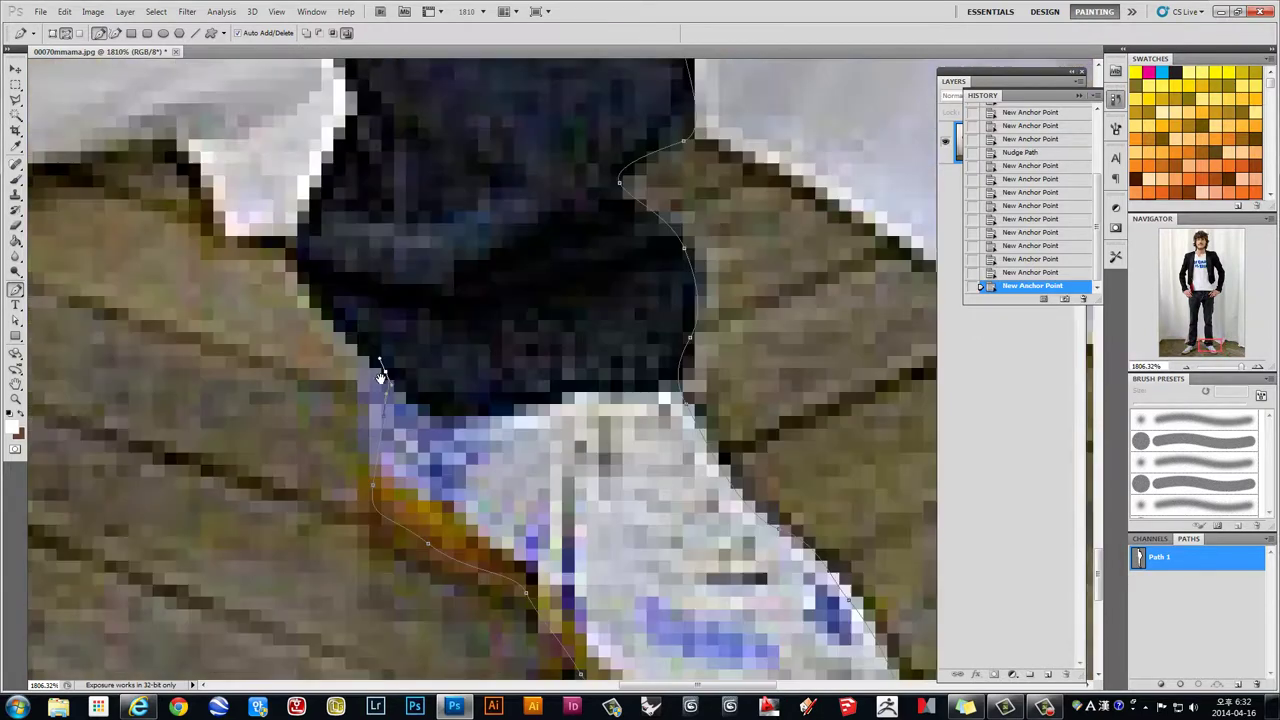
Step: Trace anchors from the ankle up the inner leg edge
left_click_drag(148, 125, 405, 420)
left_click(394, 407)
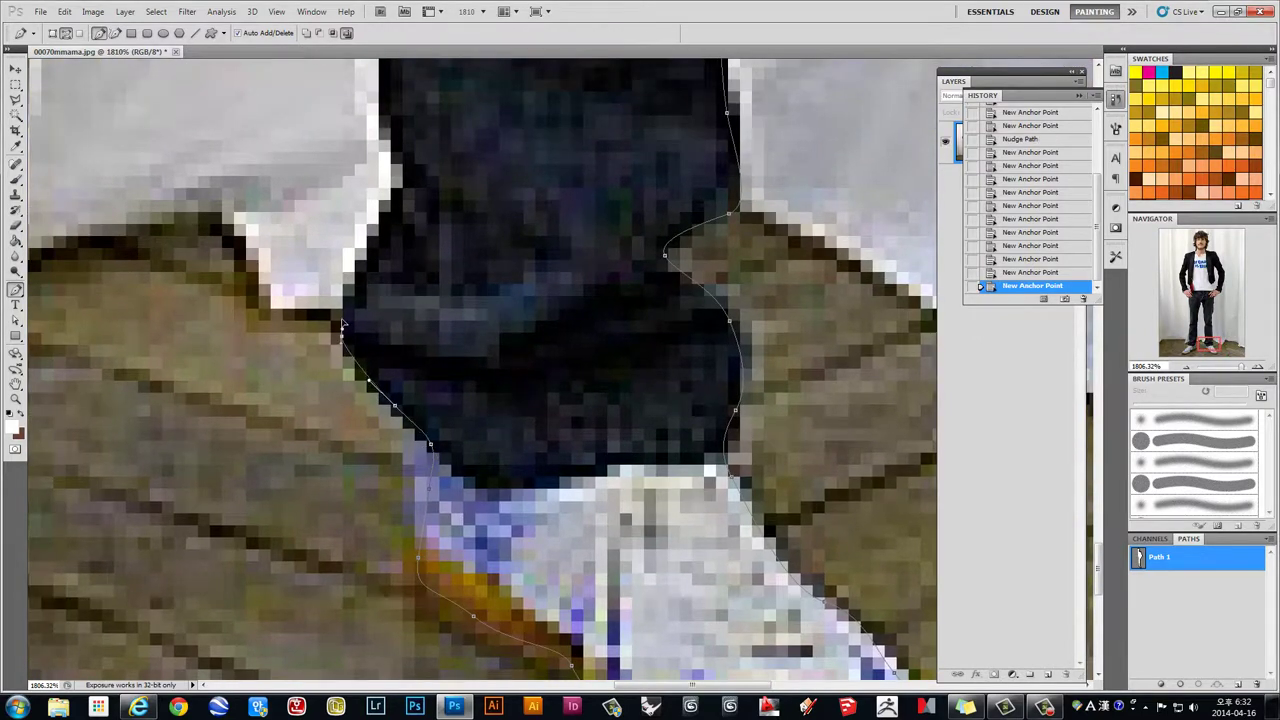
left_click(344, 318)
left_click_drag(400, 185, 440, 427)
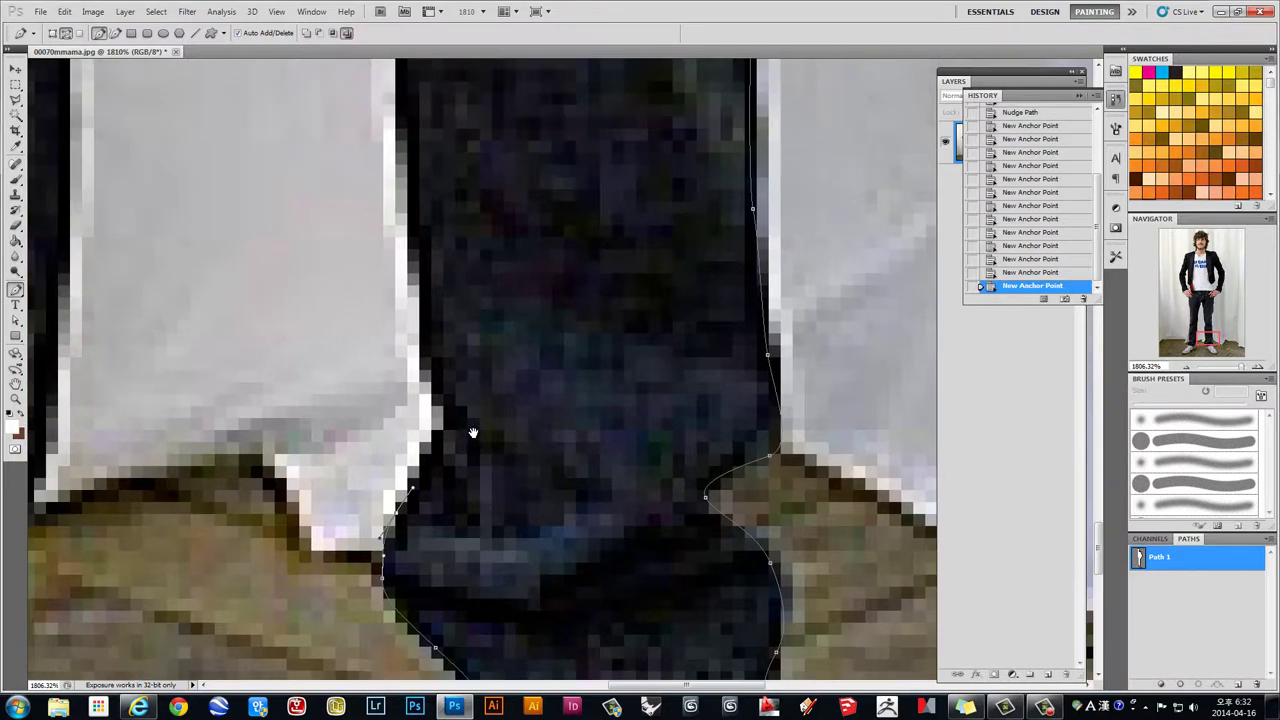
left_click(440, 425)
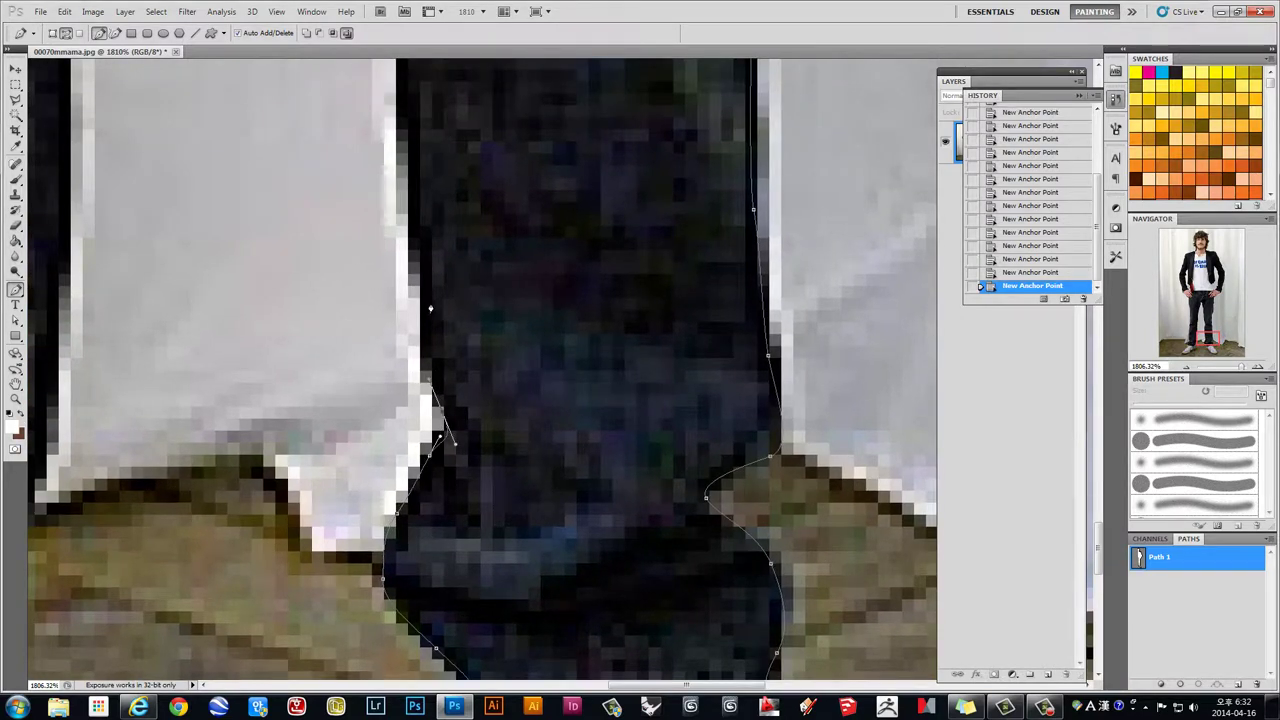
mouse_move(424, 274)
left_mouse_down()
mouse_move(431, 225)
mouse_move(430, 486)
left_mouse_up()
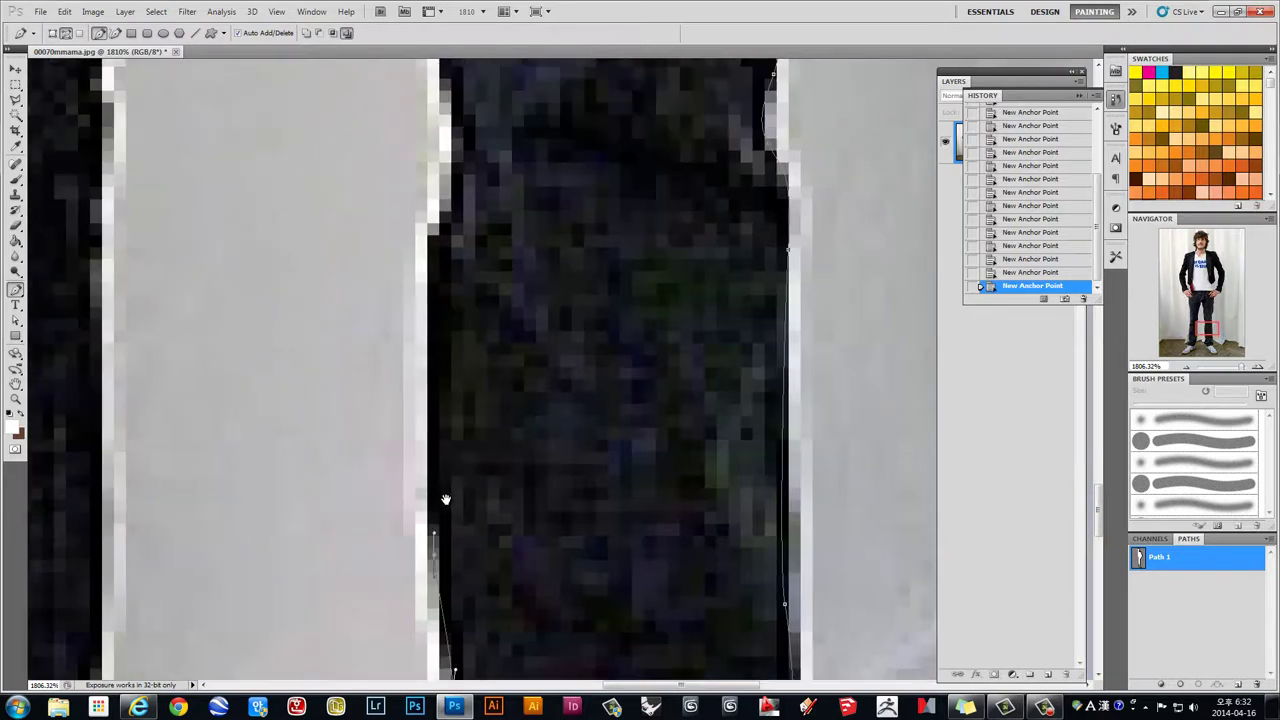
left_click_drag(447, 337, 429, 441)
left_click_drag(435, 368, 442, 325)
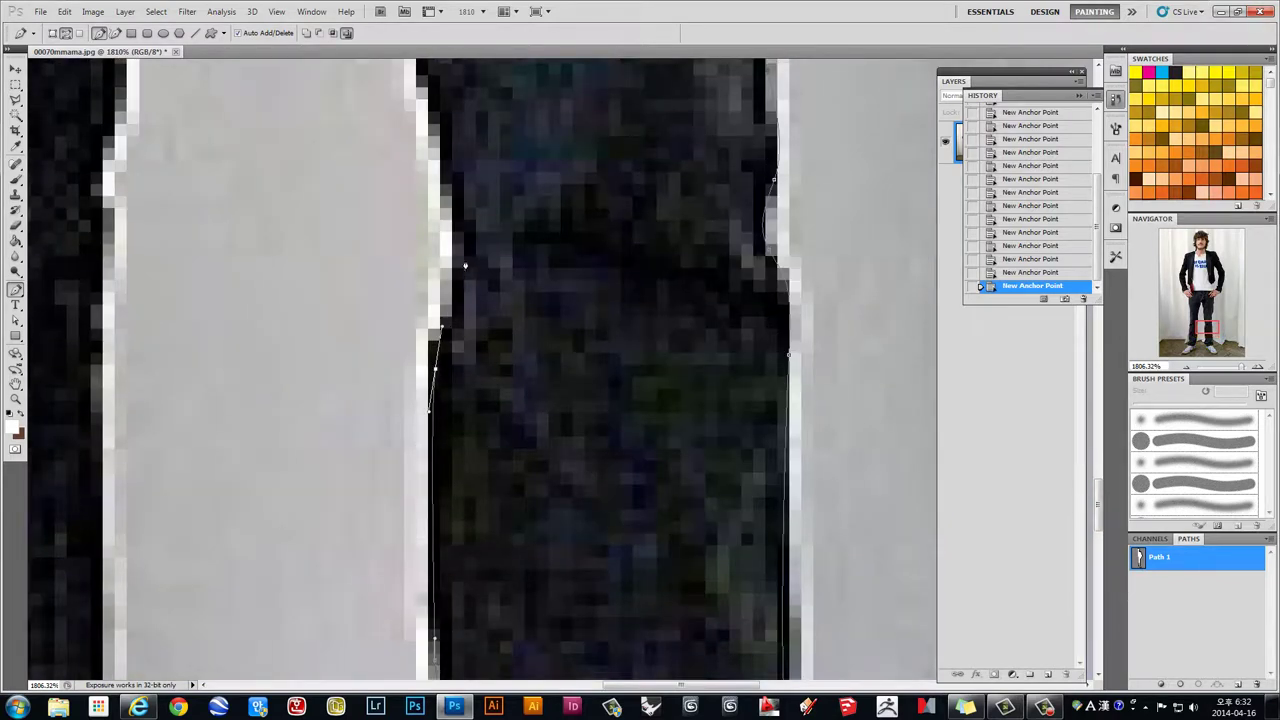
Step: Continue the path to the top of the leg gap with a curved anchor at the crotch
left_click_drag(491, 283, 528, 457)
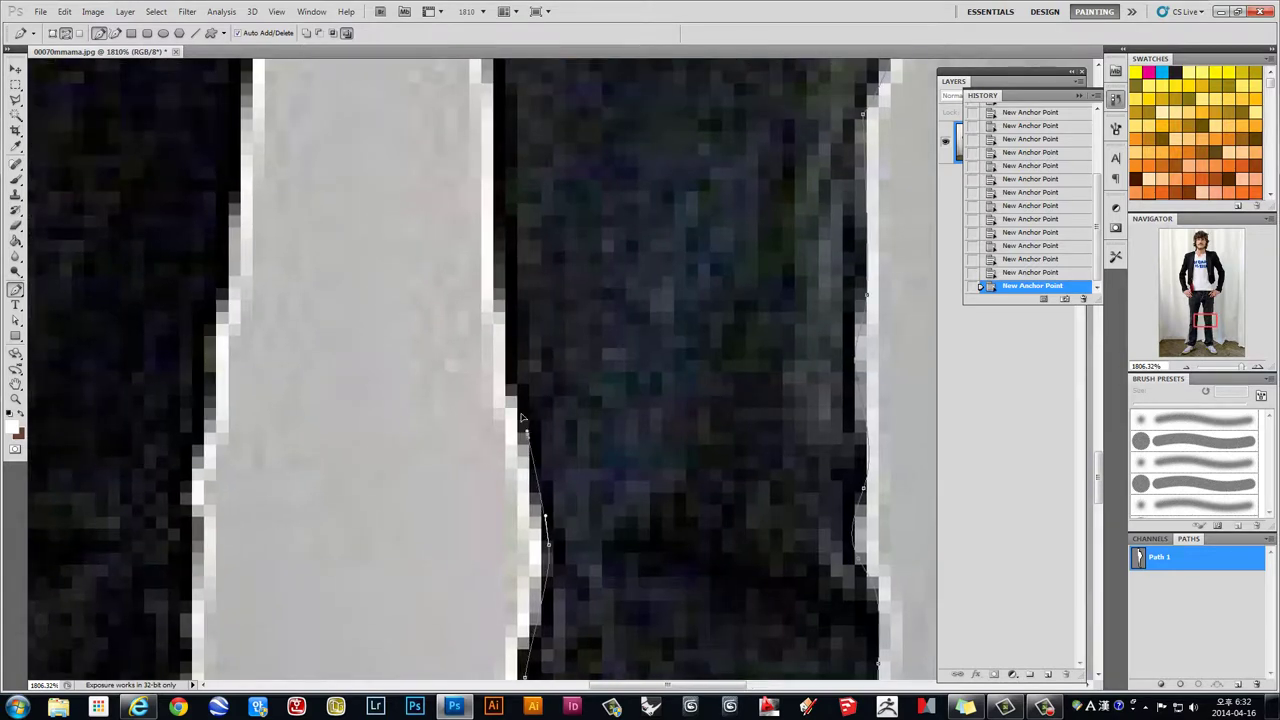
mouse_move(511, 367)
left_mouse_down()
mouse_move(511, 323)
mouse_move(520, 489)
left_mouse_up()
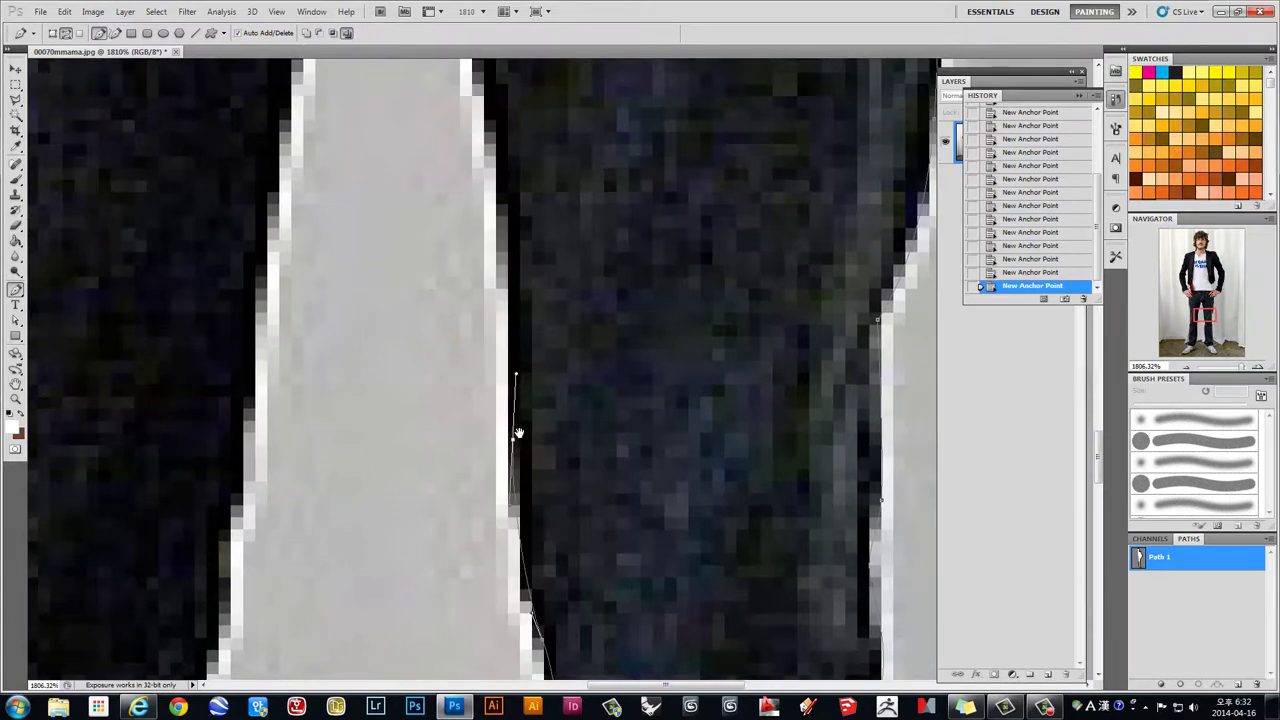
left_click_drag(518, 433, 543, 523)
left_click(530, 330)
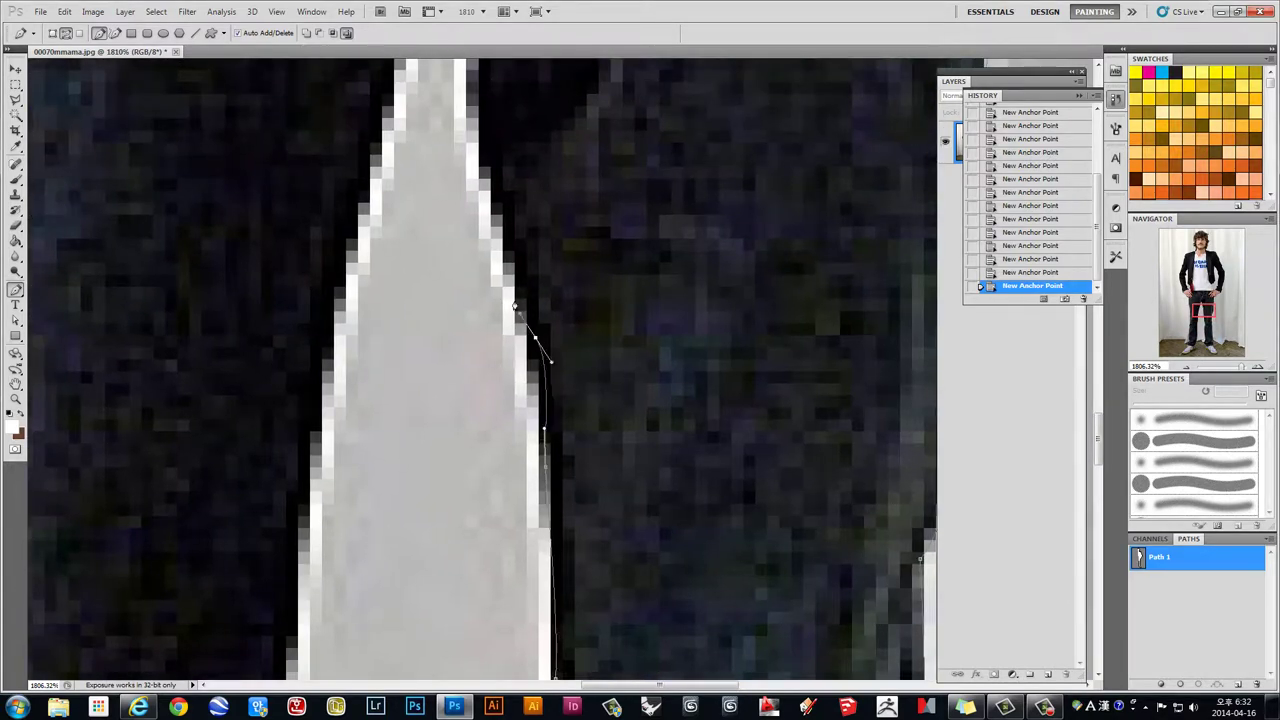
left_click_drag(540, 340, 550, 470)
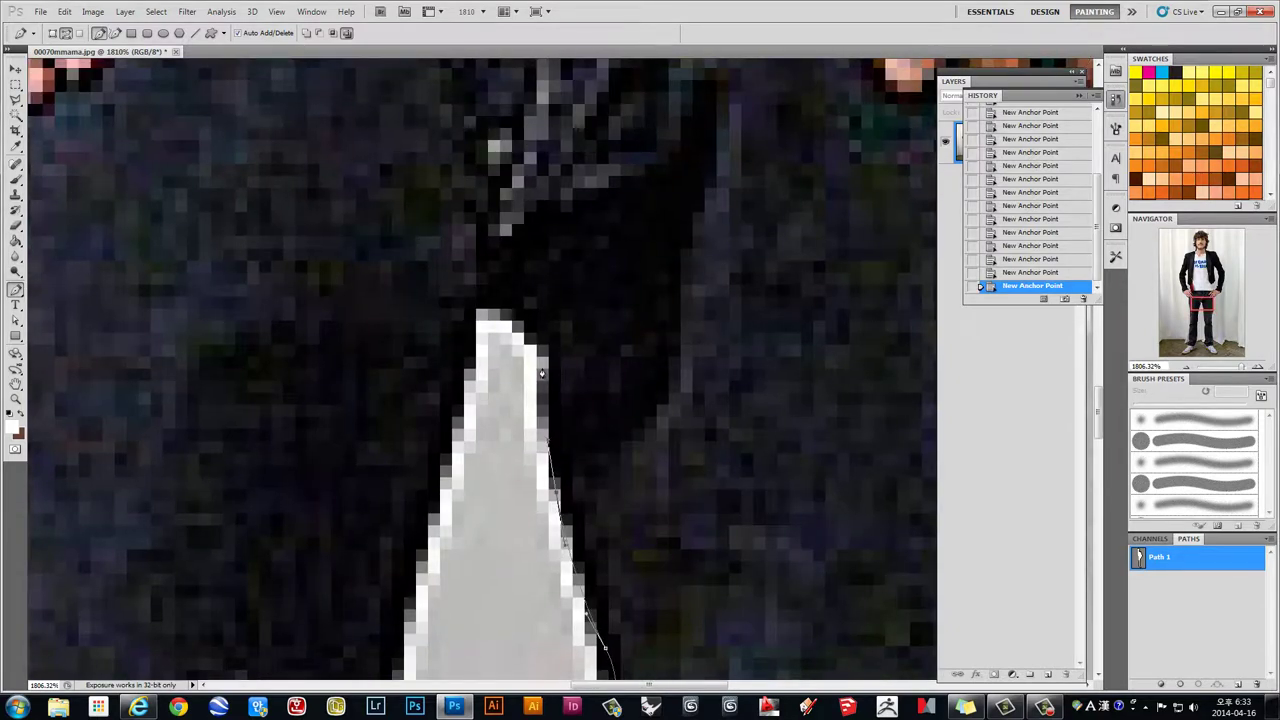
left_click_drag(472, 301, 464, 308)
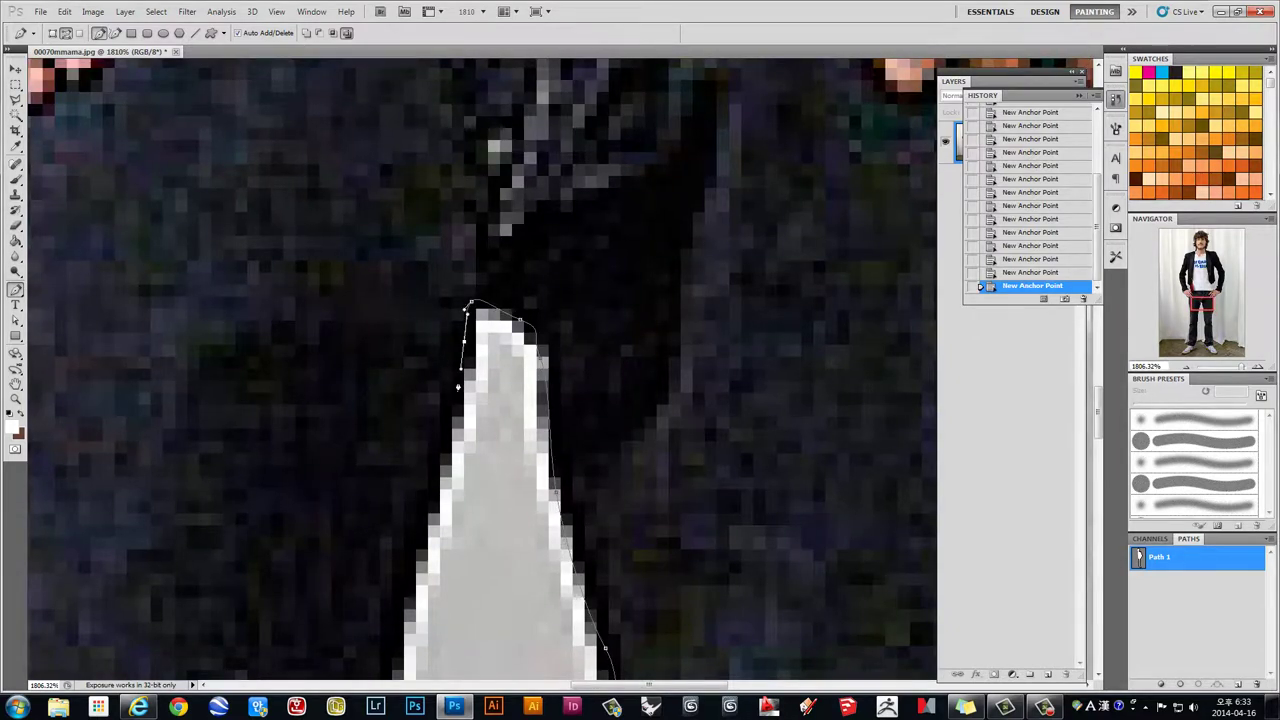
Step: Trace anchors down the other leg's inner edge toward the lower leg
left_click_drag(455, 530, 500, 358)
left_click(460, 430)
left_click(481, 473)
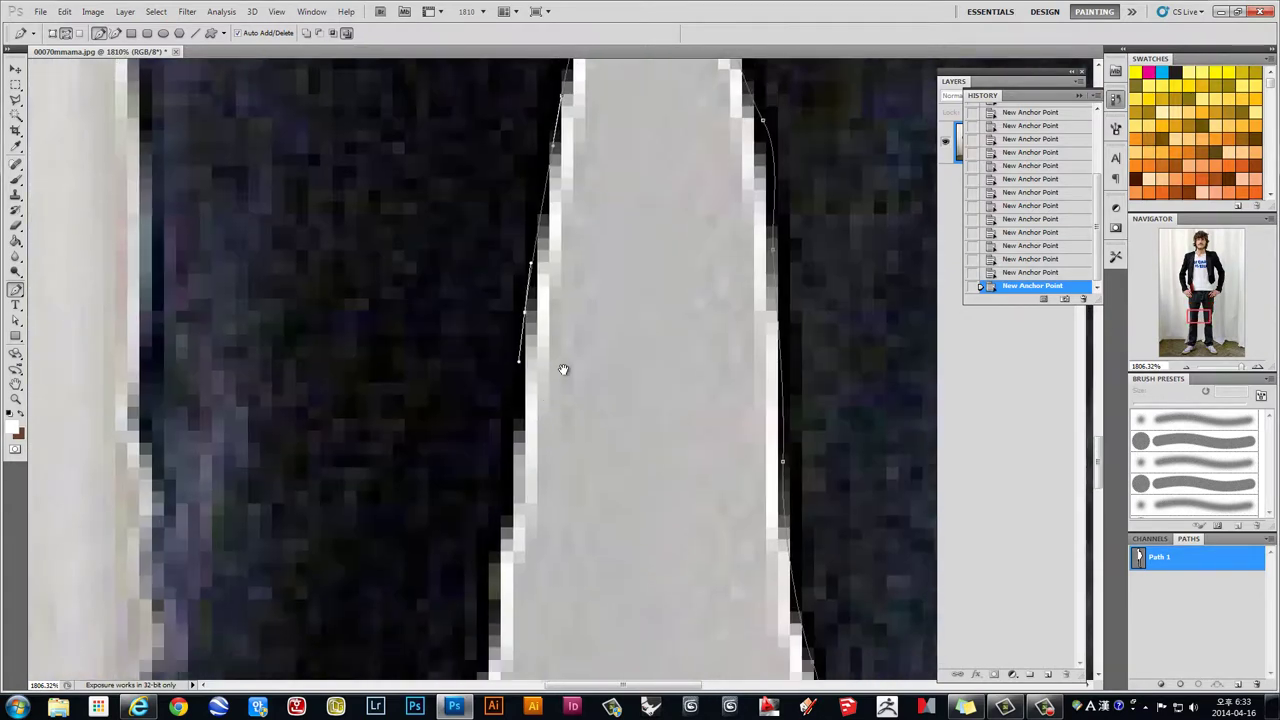
left_click_drag(479, 486, 563, 366)
left_click_drag(547, 483, 538, 589)
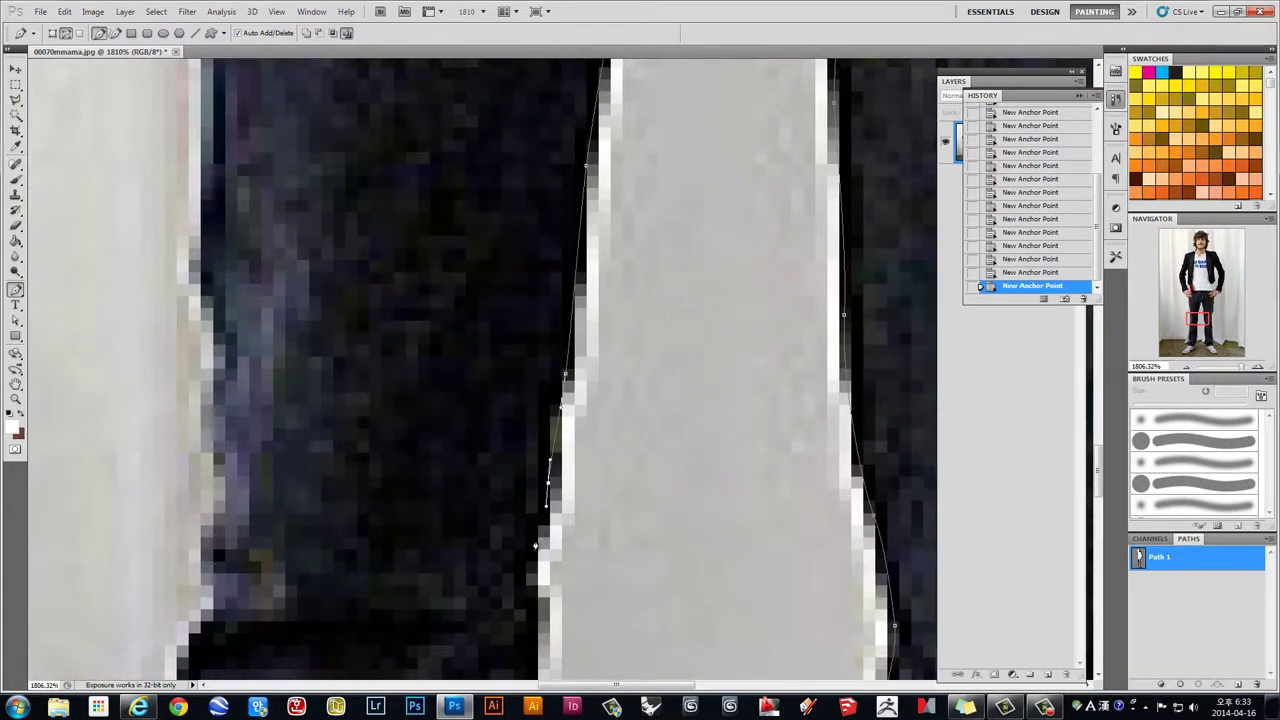
left_click_drag(543, 529, 598, 405)
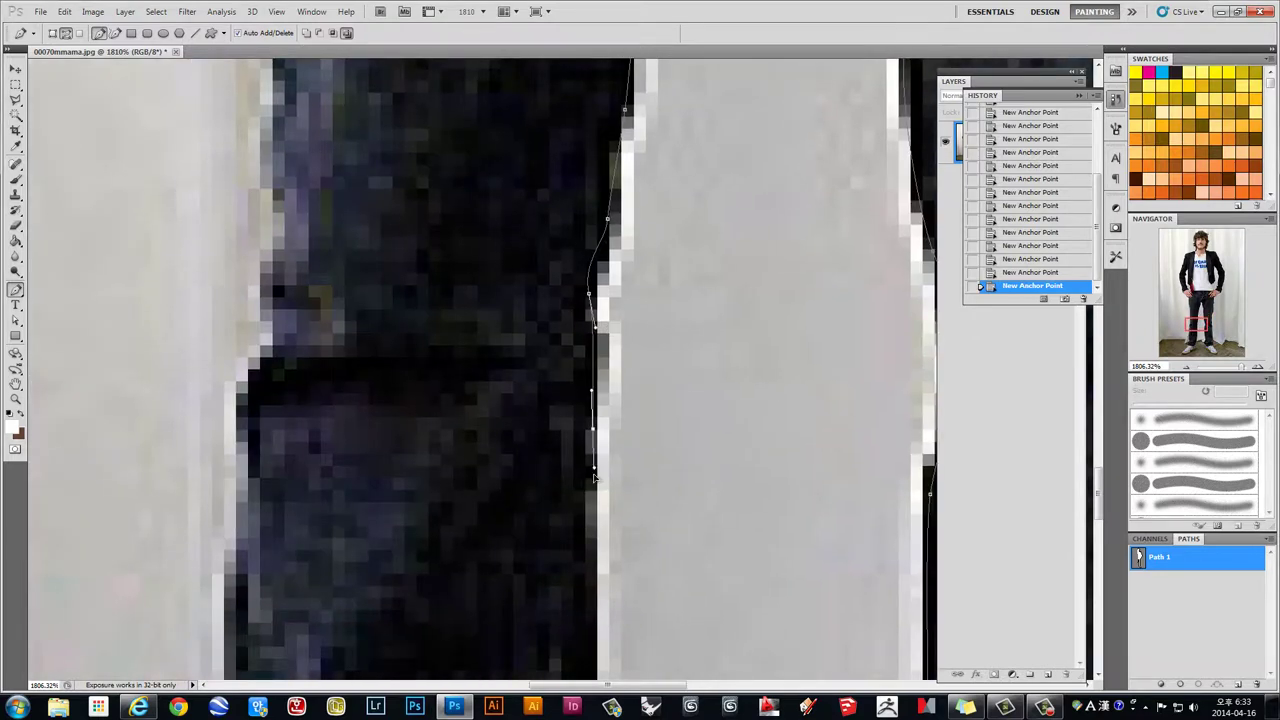
left_click_drag(605, 583, 611, 157)
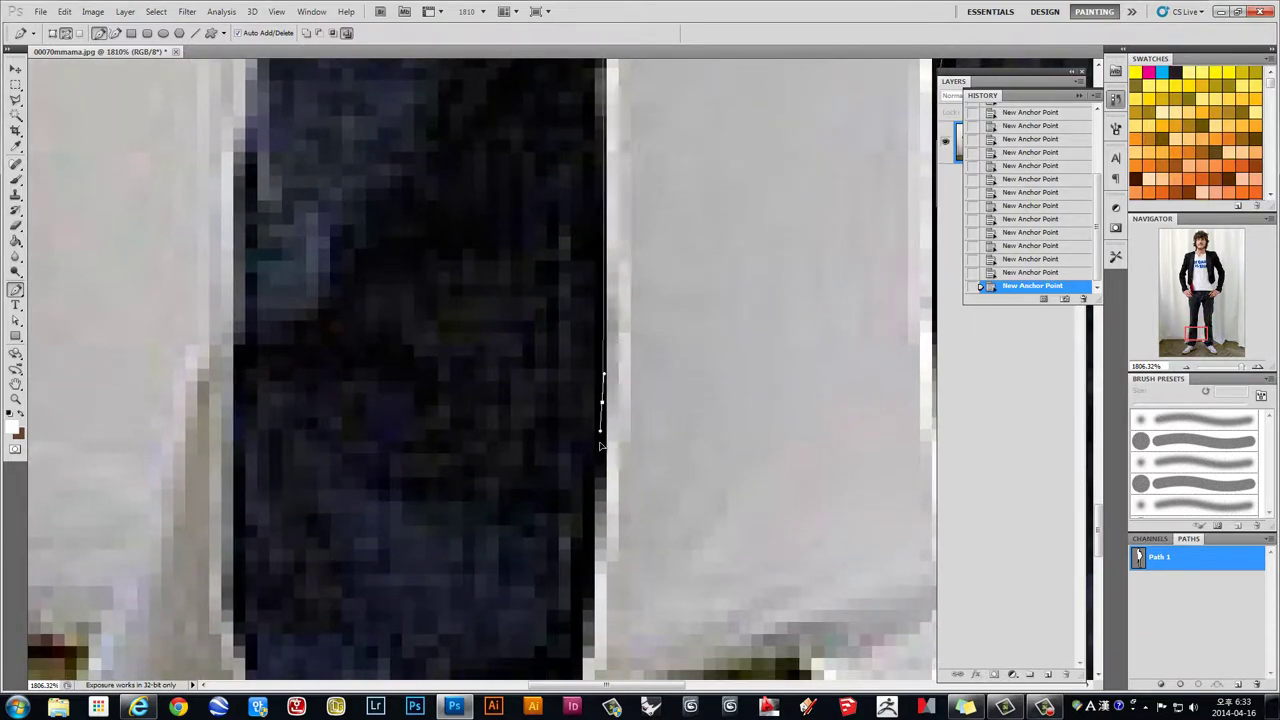
left_click_drag(606, 550, 631, 280)
Step: Add anchors down the trouser hem, the second shoe's side and along its sole
left_click(606, 327)
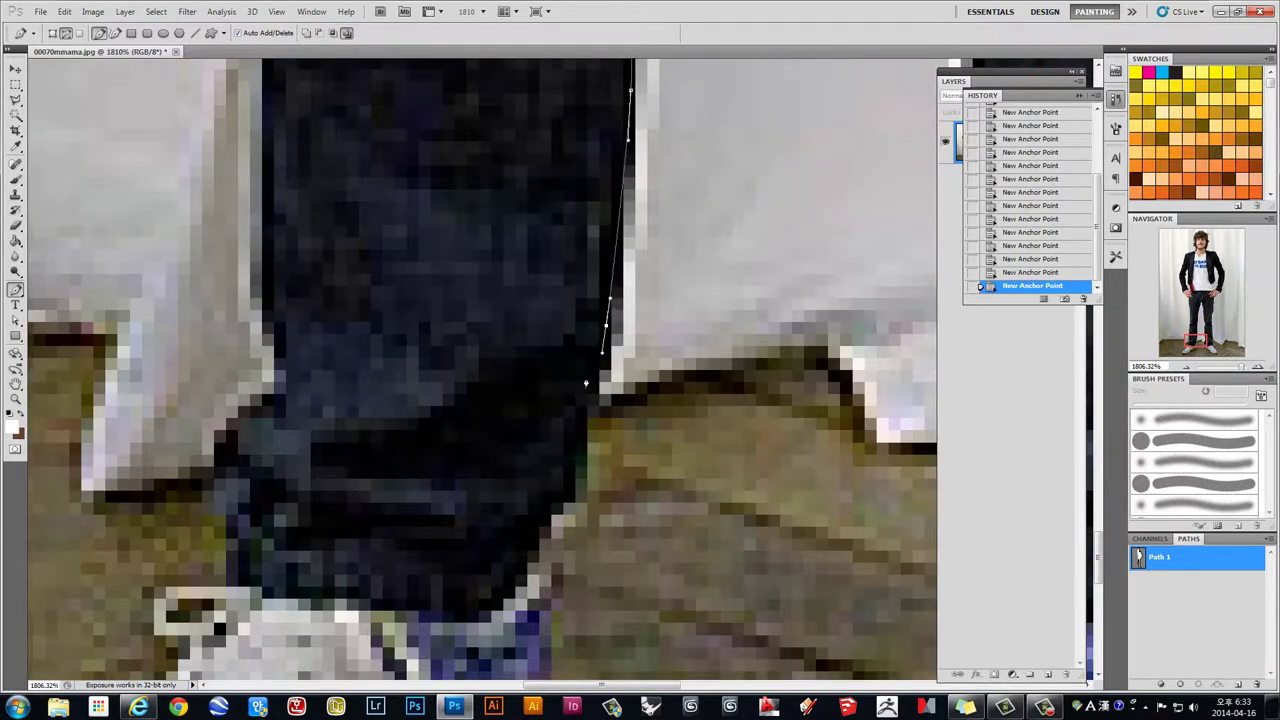
left_click(580, 403)
mouse_move(573, 473)
left_mouse_down()
mouse_move(555, 542)
mouse_move(605, 271)
left_mouse_up()
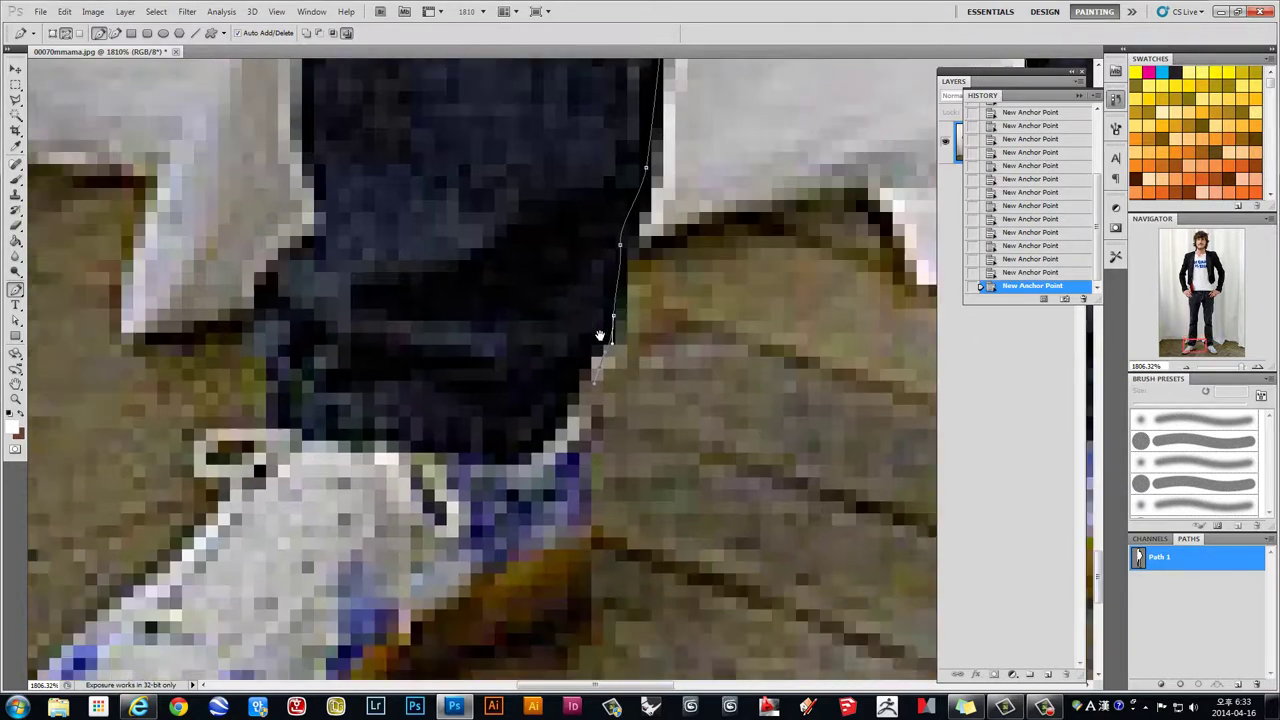
left_click(600, 305)
left_click(597, 420)
left_click(584, 466)
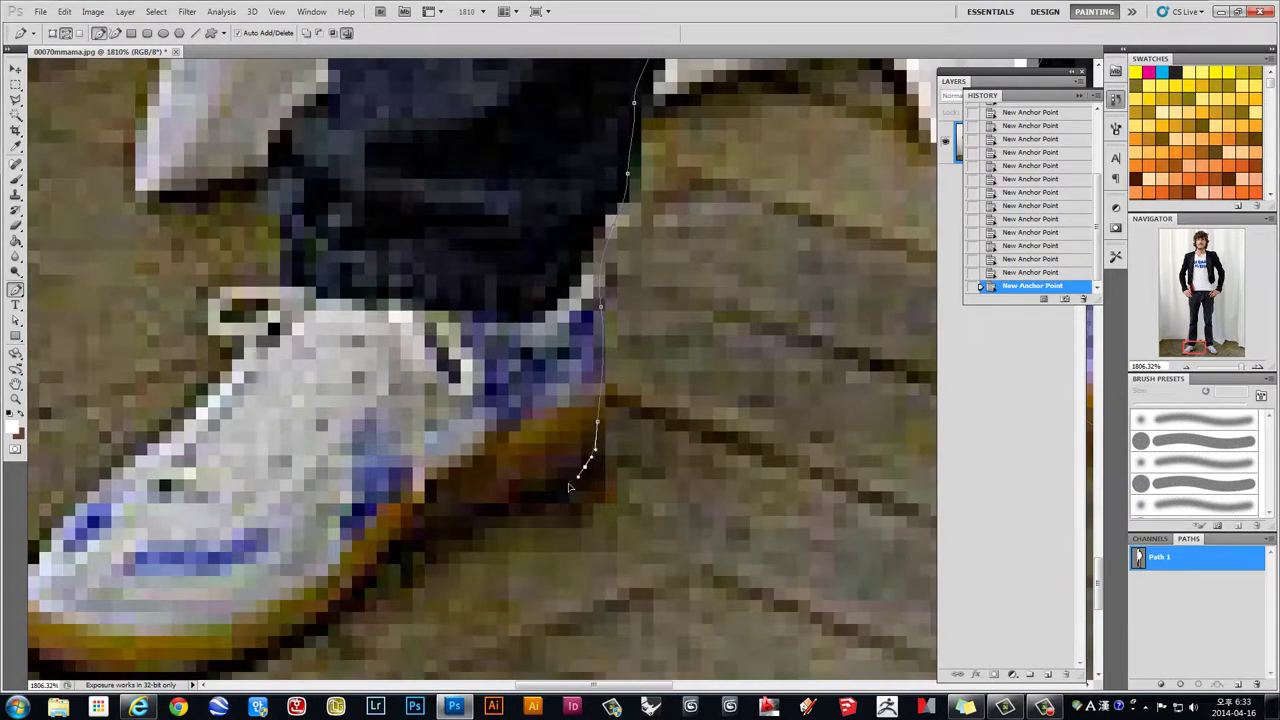
left_click(536, 496)
left_click(478, 505)
left_click(460, 508)
left_click(425, 518)
left_click(412, 526)
Step: Finish the sole with curved anchors and bring the path round to the shoe's heel
left_click_drag(407, 531, 724, 291)
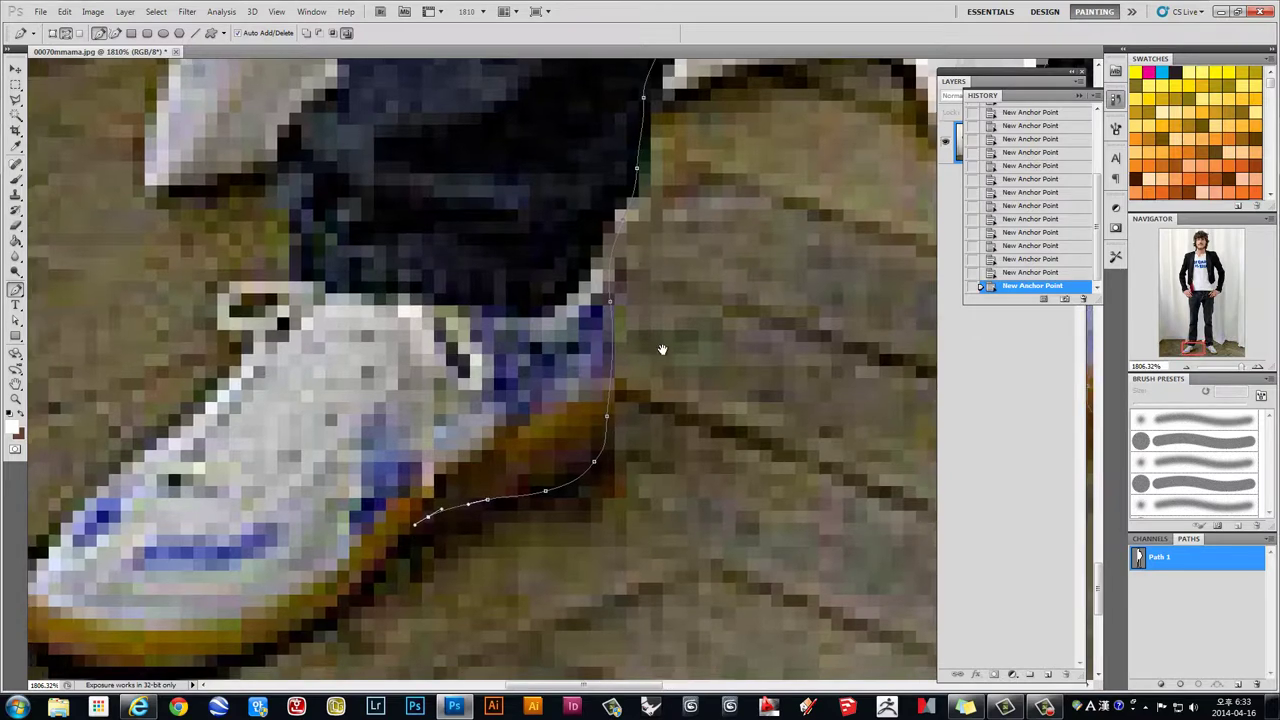
left_click(708, 323)
left_click(671, 343)
left_click(634, 362)
left_click_drag(537, 422, 430, 448)
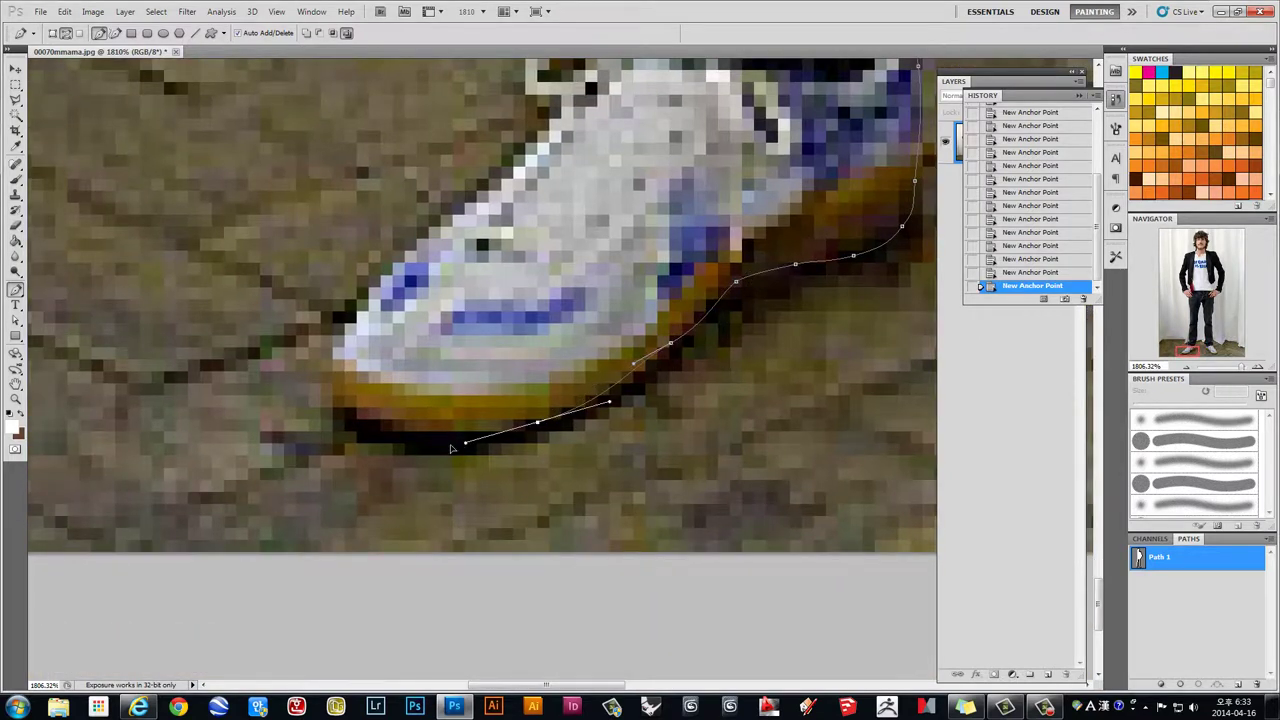
left_click(429, 450)
left_click_drag(352, 416, 334, 392)
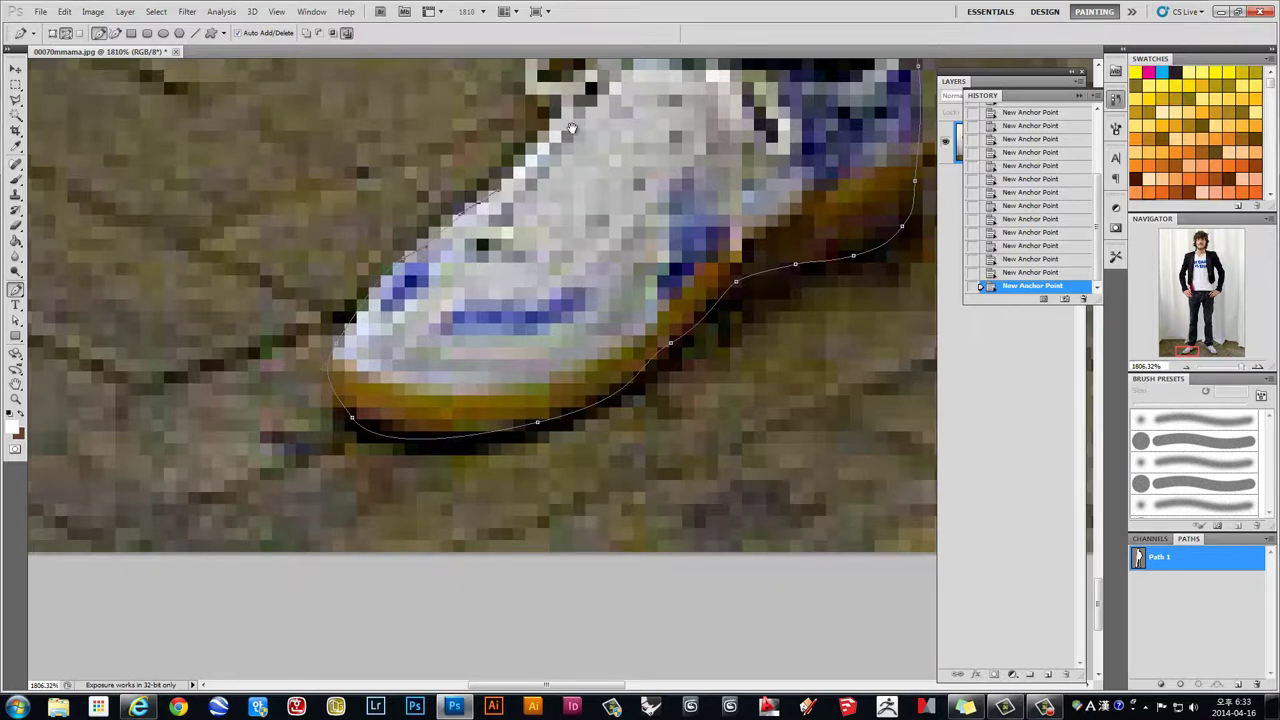
left_click_drag(479, 207, 585, 350)
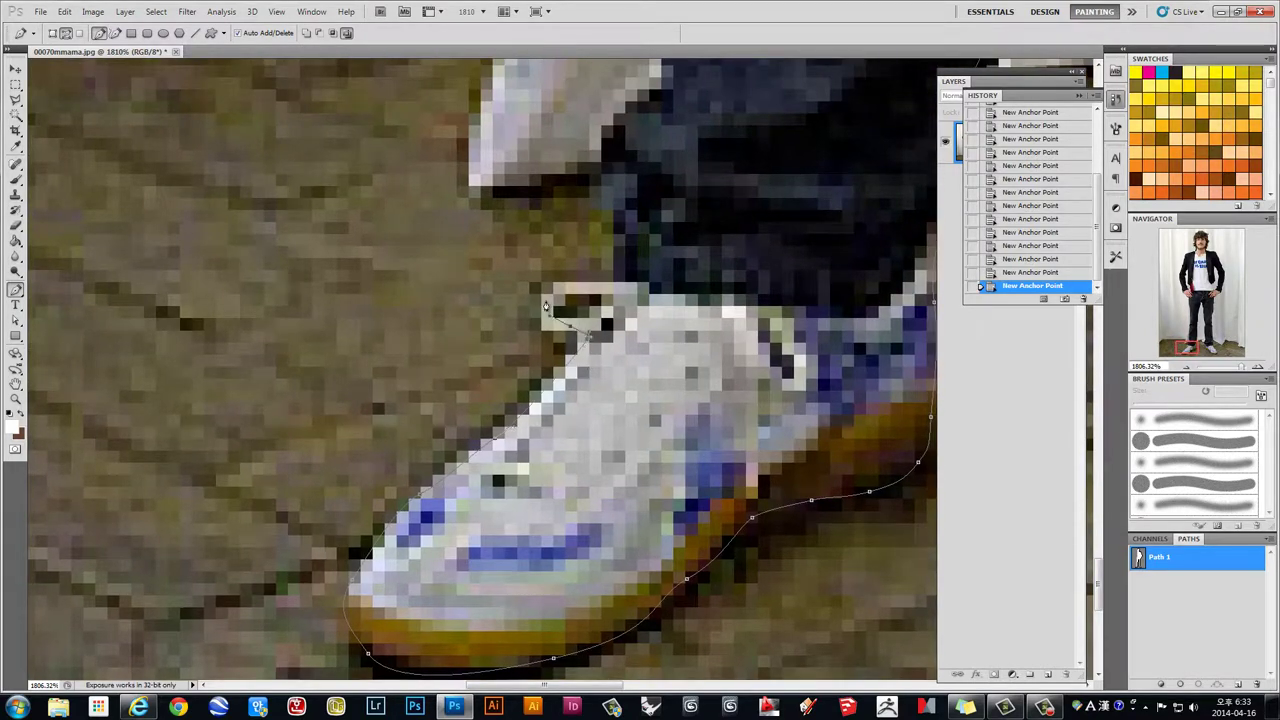
left_click_drag(549, 301, 636, 243)
left_click_drag(643, 129, 569, 477)
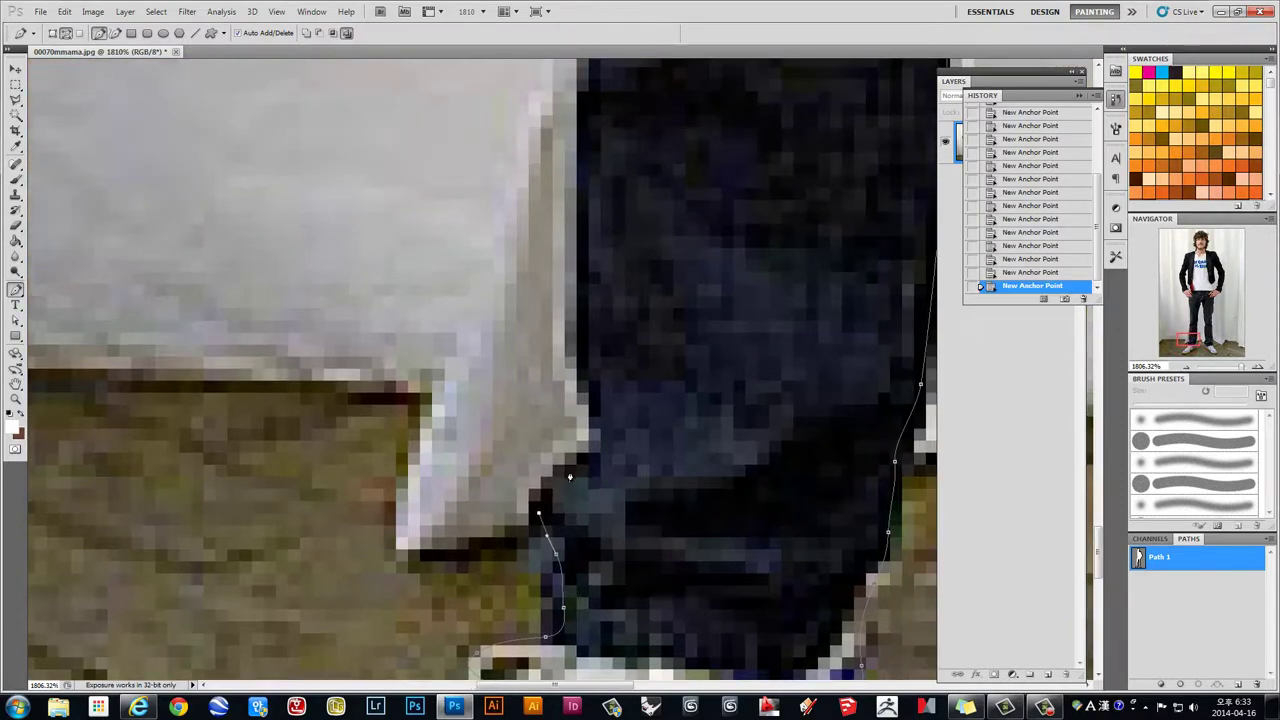
Step: Zoom out and back in at the trouser hem, then drag curved anchors up the leg edge
scroll(569, 461, "down", 2)
scroll(572, 450, "down", 2)
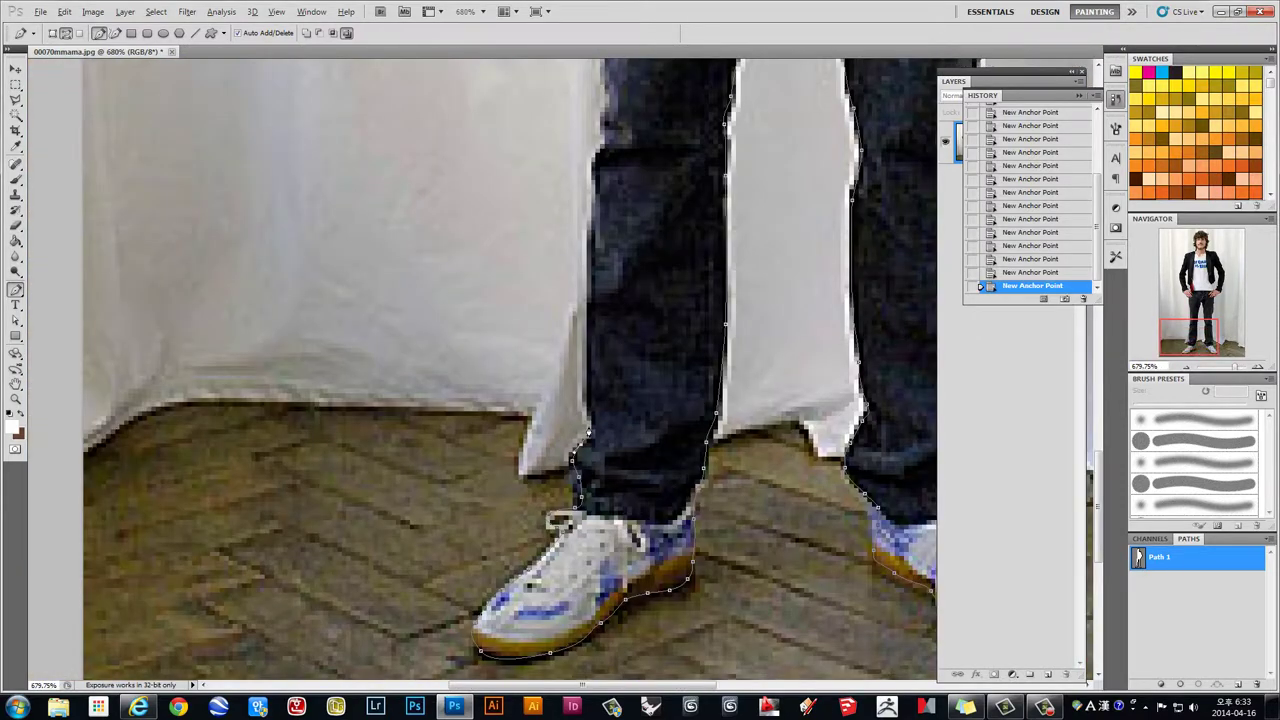
scroll(579, 425, "down", 1)
scroll(579, 425, "up", 2)
scroll(580, 428, "up", 2)
scroll(640, 465, "up", 1)
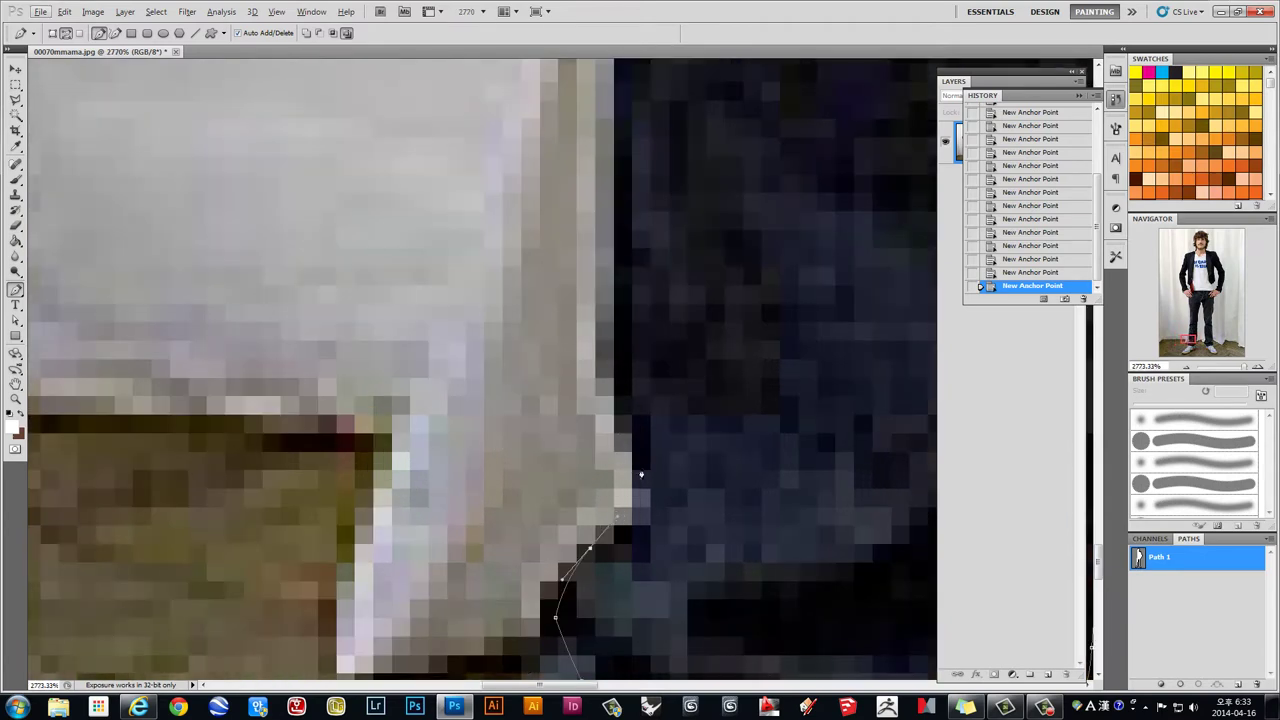
left_click_drag(637, 452, 614, 186)
left_click_drag(604, 412, 604, 542)
Step: Bend another segment up the trouser edge and pan up toward knee height
scroll(605, 530, "up", 3)
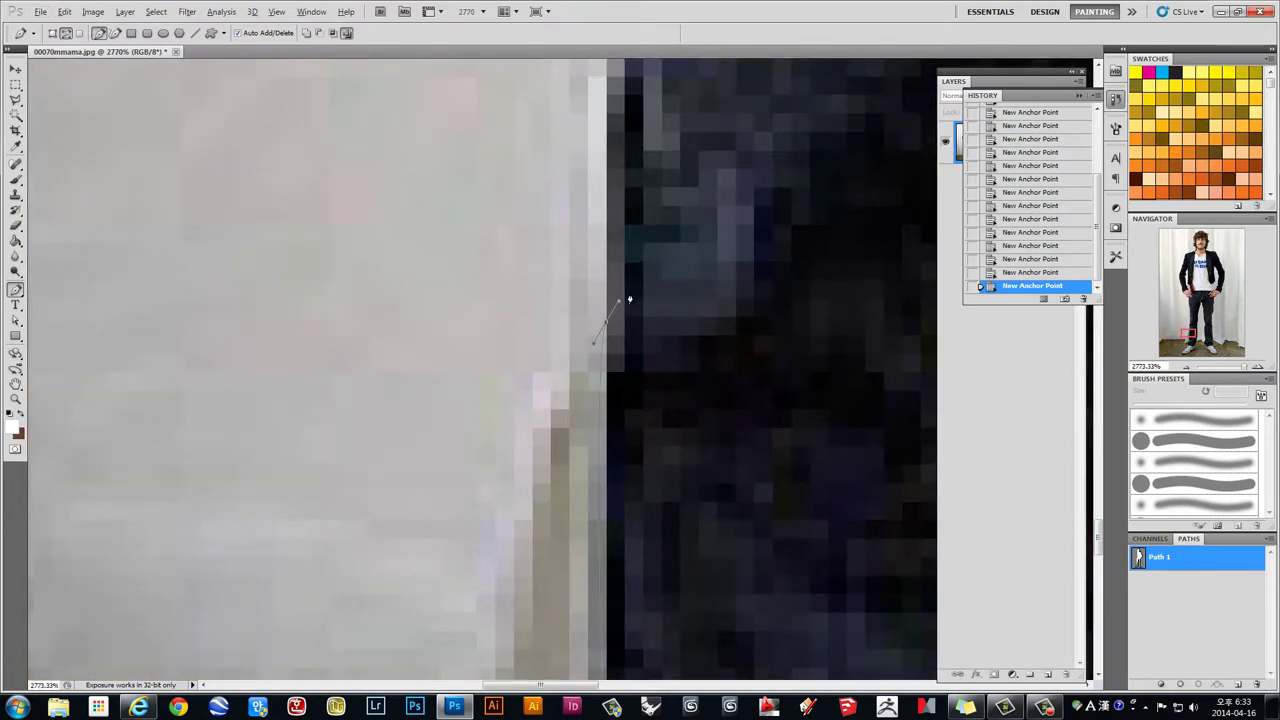
scroll(620, 300, "down", 2)
scroll(640, 298, "down", 1)
scroll(653, 295, "up", 1)
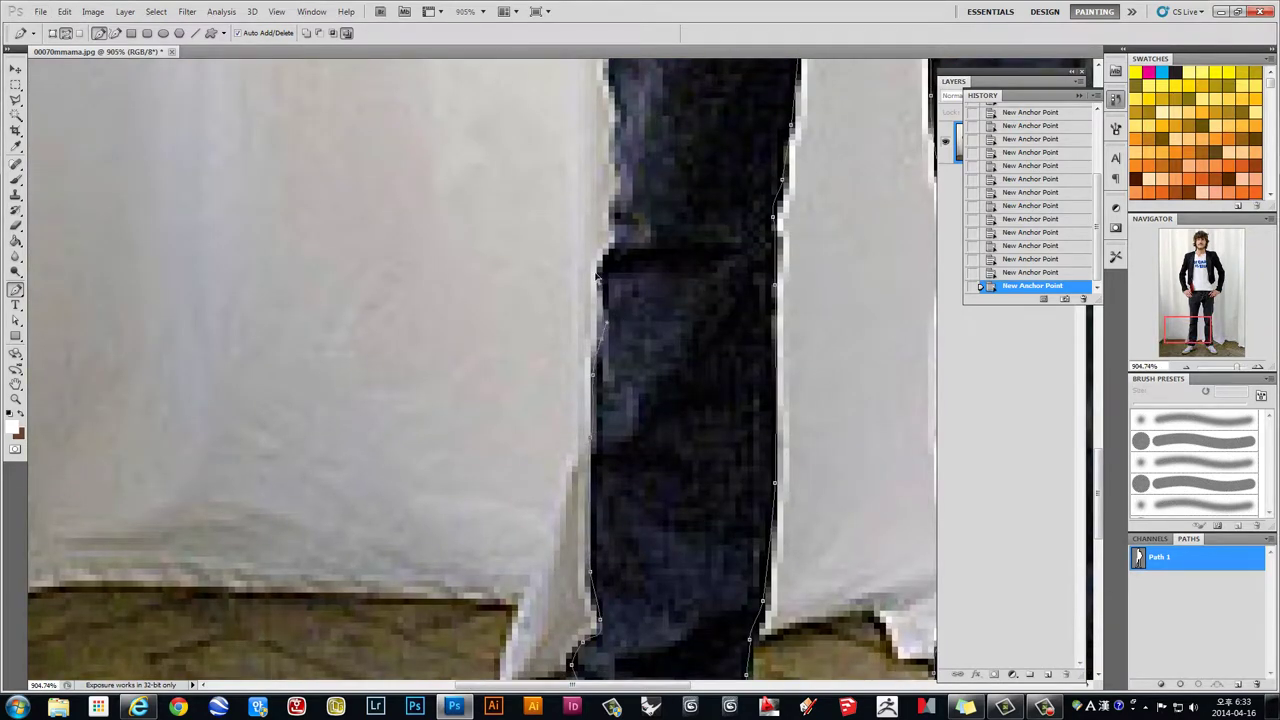
left_click_drag(616, 215, 618, 198)
left_click_drag(612, 105, 609, 378)
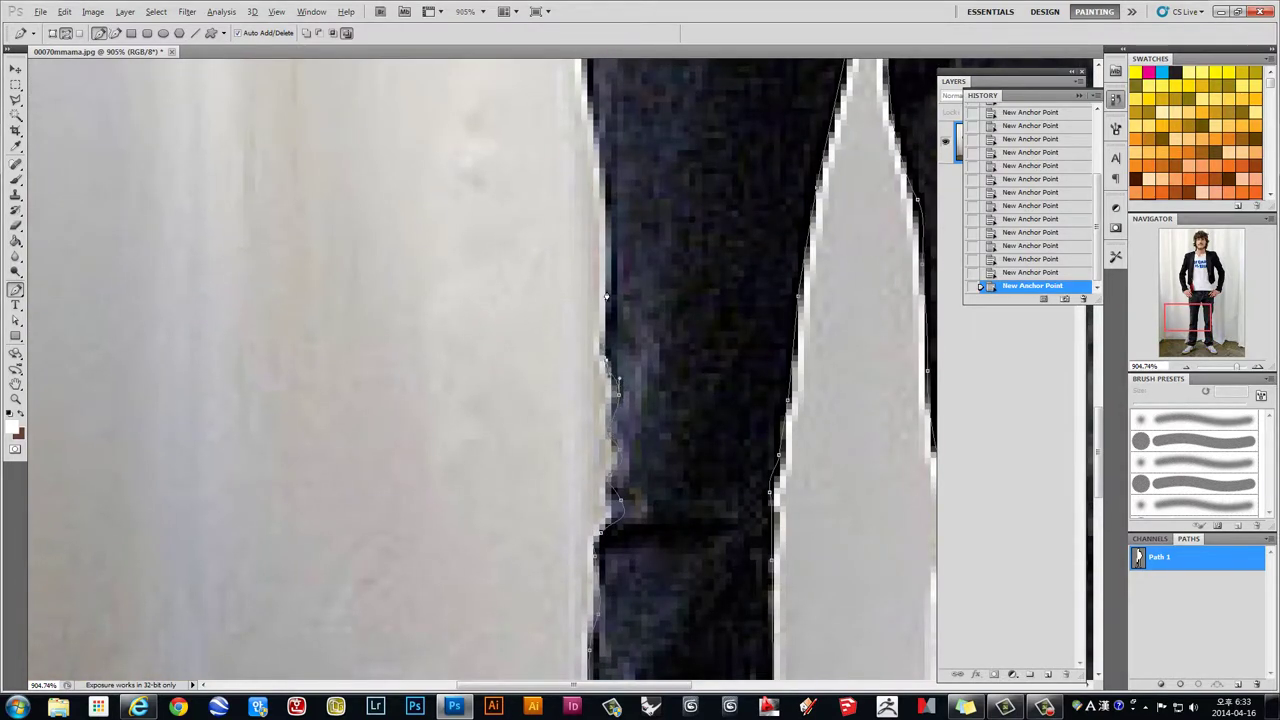
scroll(606, 296, "up", 5)
scroll(605, 290, "up", 3)
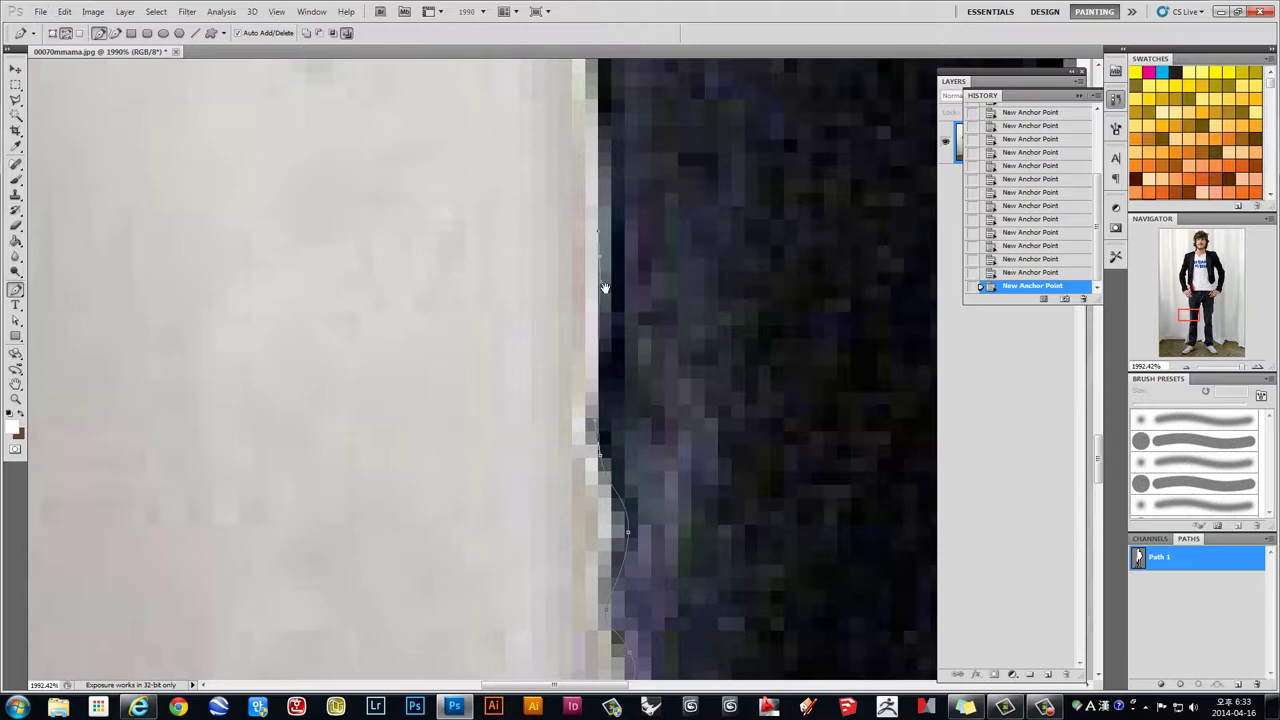
Step: Add Pen anchors up the trouser's outer edge to where the hand meets the trousers
left_click_drag(604, 288, 623, 544)
left_click(632, 429)
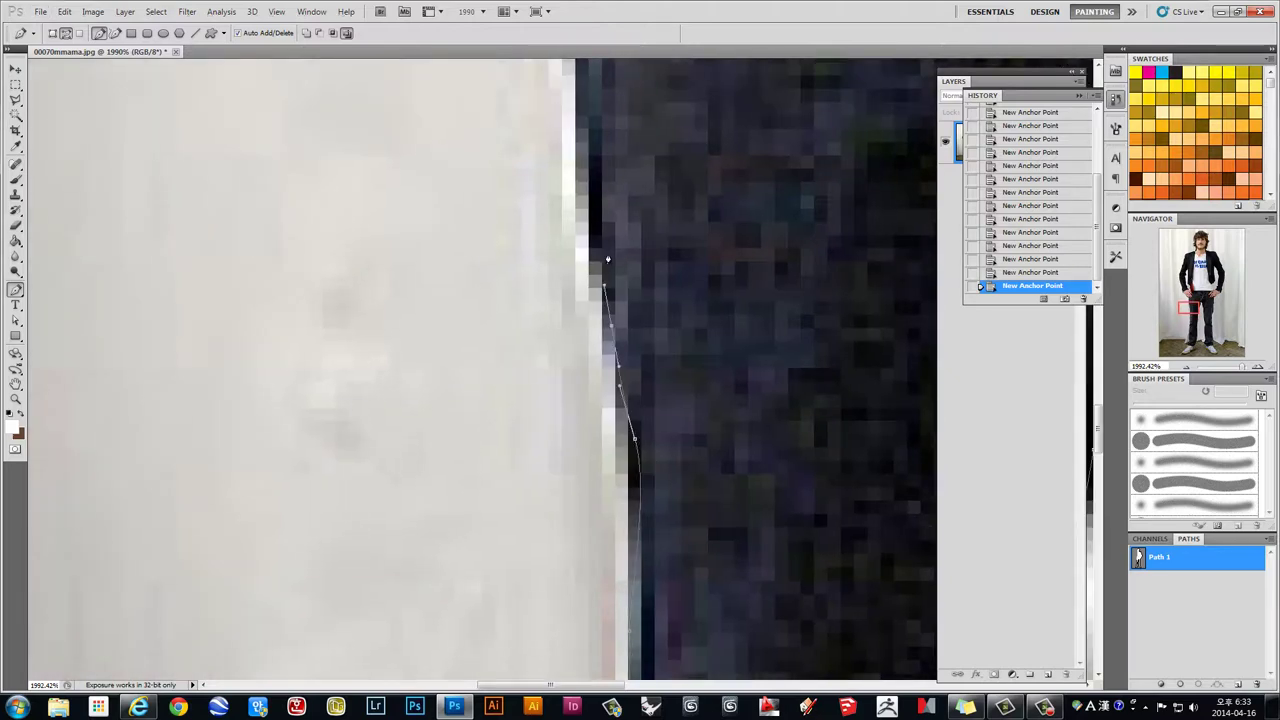
mouse_move(620, 390)
left_mouse_down()
mouse_move(615, 503)
mouse_move(594, 478)
left_mouse_up()
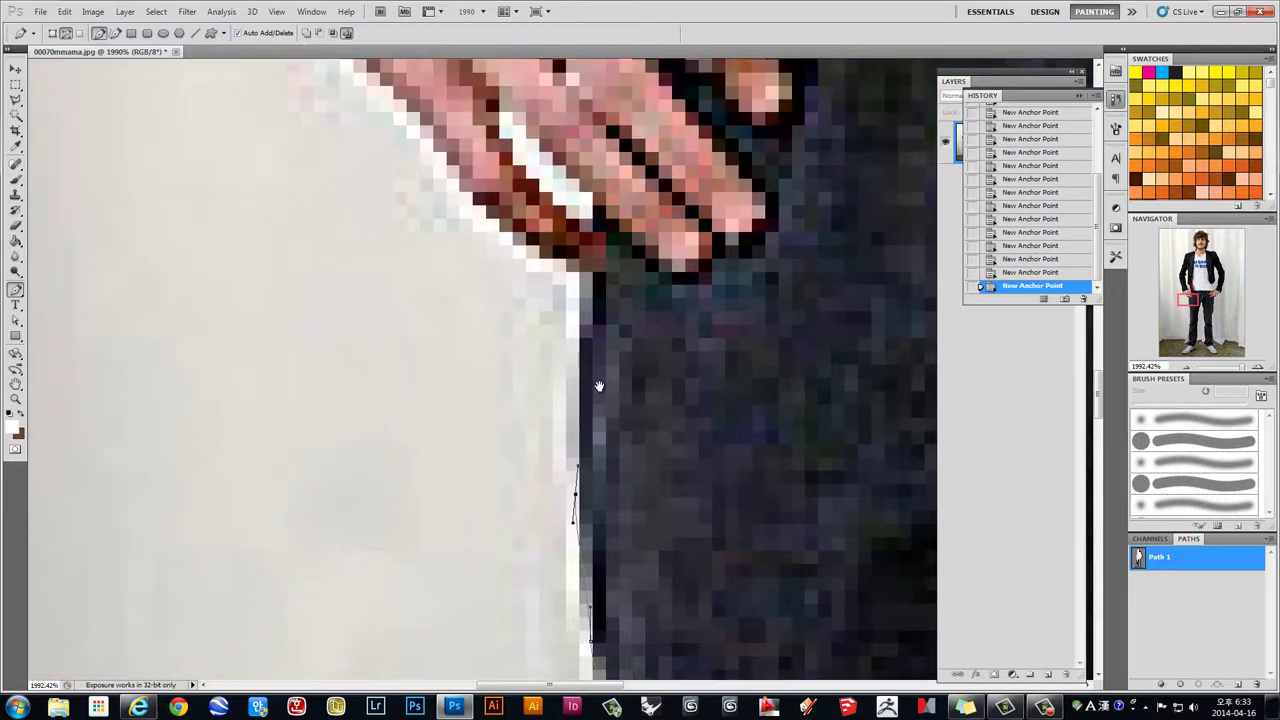
left_click_drag(603, 206, 587, 369)
left_click_drag(585, 298, 532, 285)
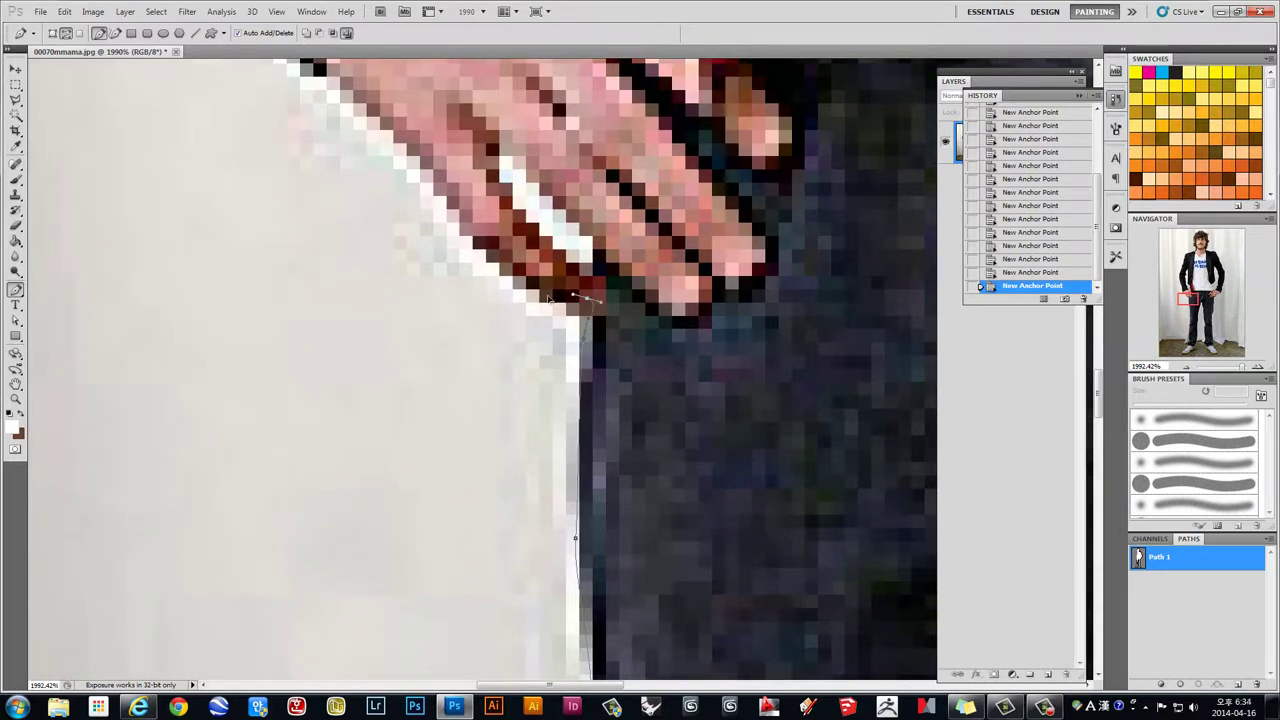
left_click(473, 237)
Step: Continue the path around the hand on the hip and onto the jacket sleeve
left_click_drag(483, 230, 583, 419)
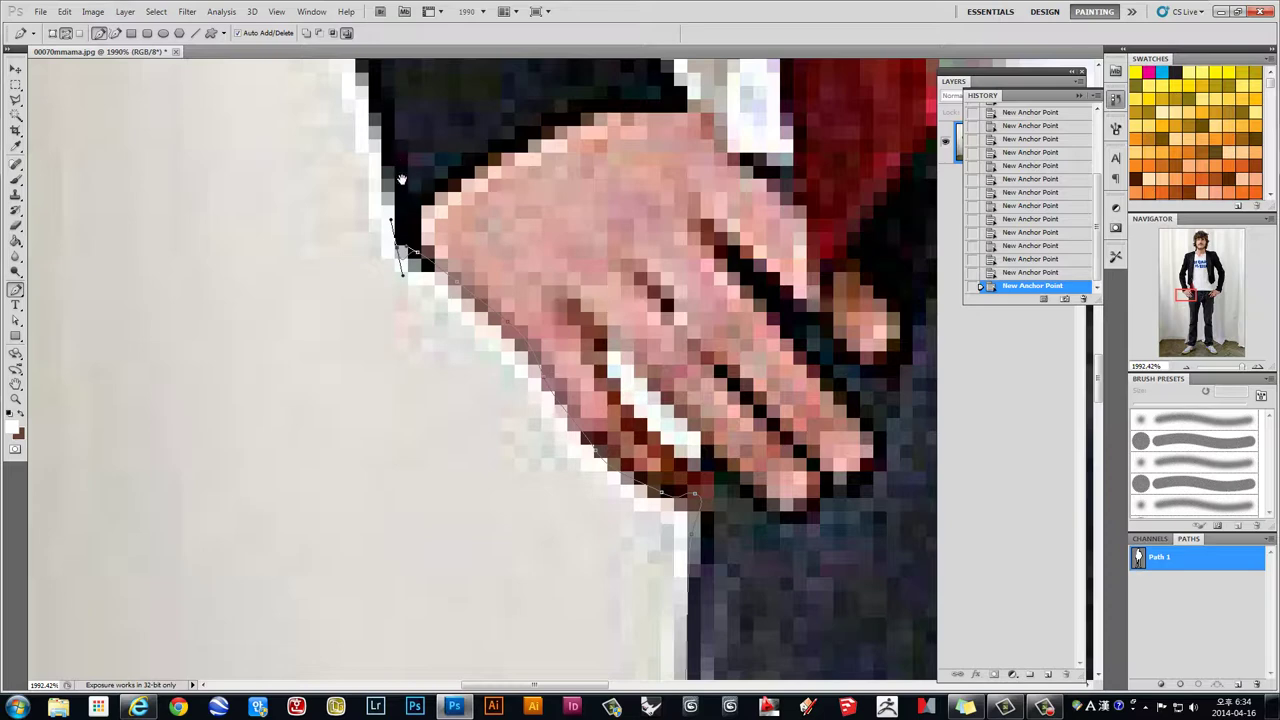
left_click_drag(414, 227, 494, 454)
mouse_move(470, 383)
left_mouse_down()
mouse_move(430, 276)
mouse_move(452, 470)
left_mouse_up()
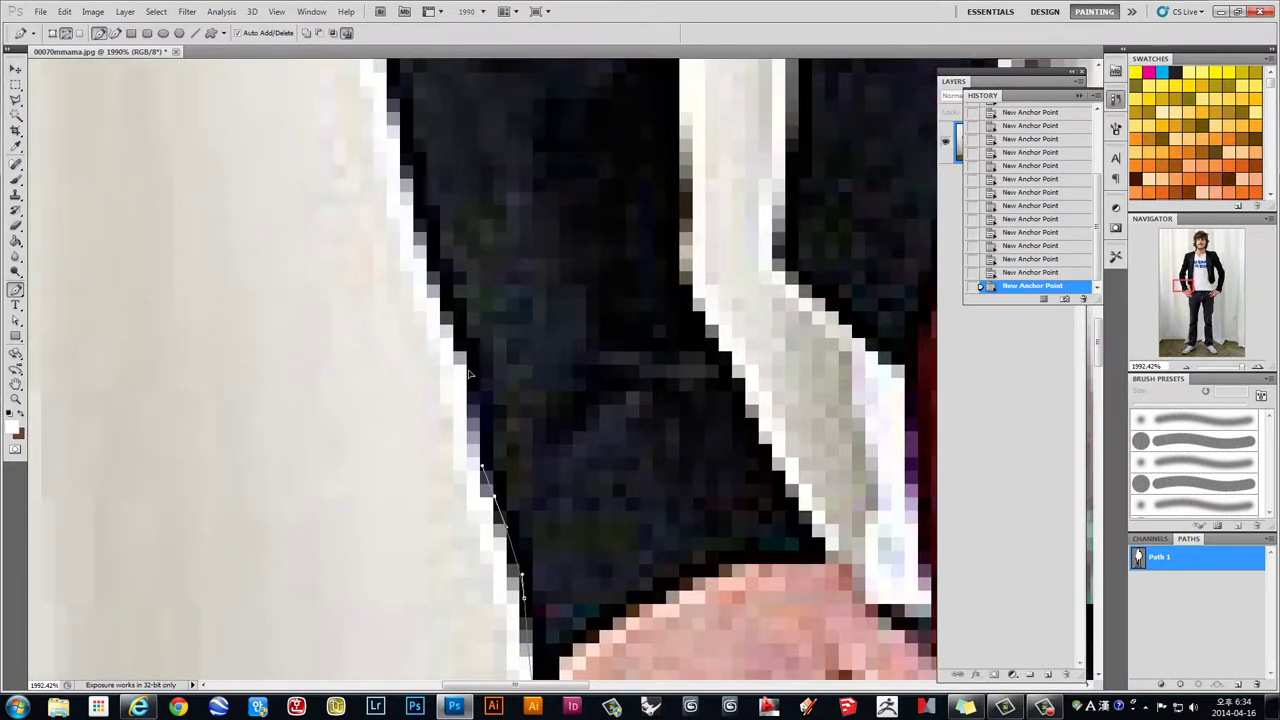
left_click_drag(469, 372, 445, 323)
left_click_drag(440, 253, 510, 383)
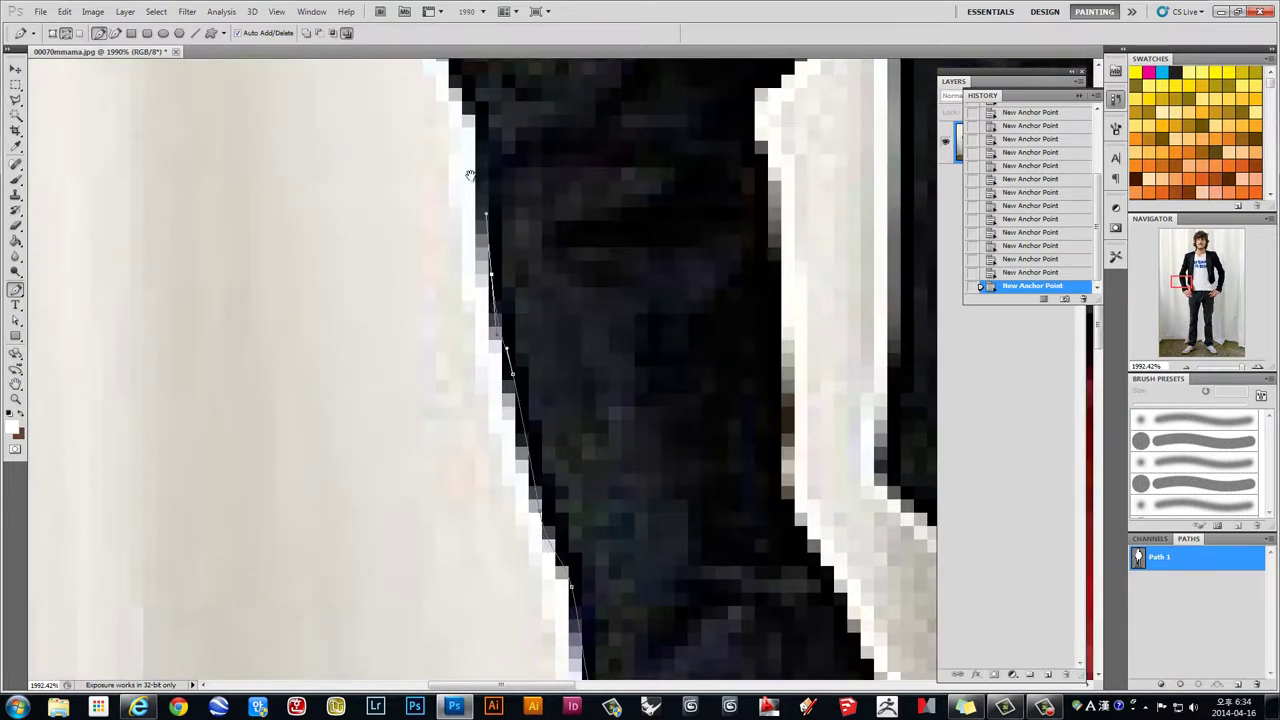
left_click_drag(488, 250, 565, 499)
mouse_move(553, 410)
left_mouse_down()
mouse_move(540, 324)
mouse_move(584, 290)
left_mouse_up()
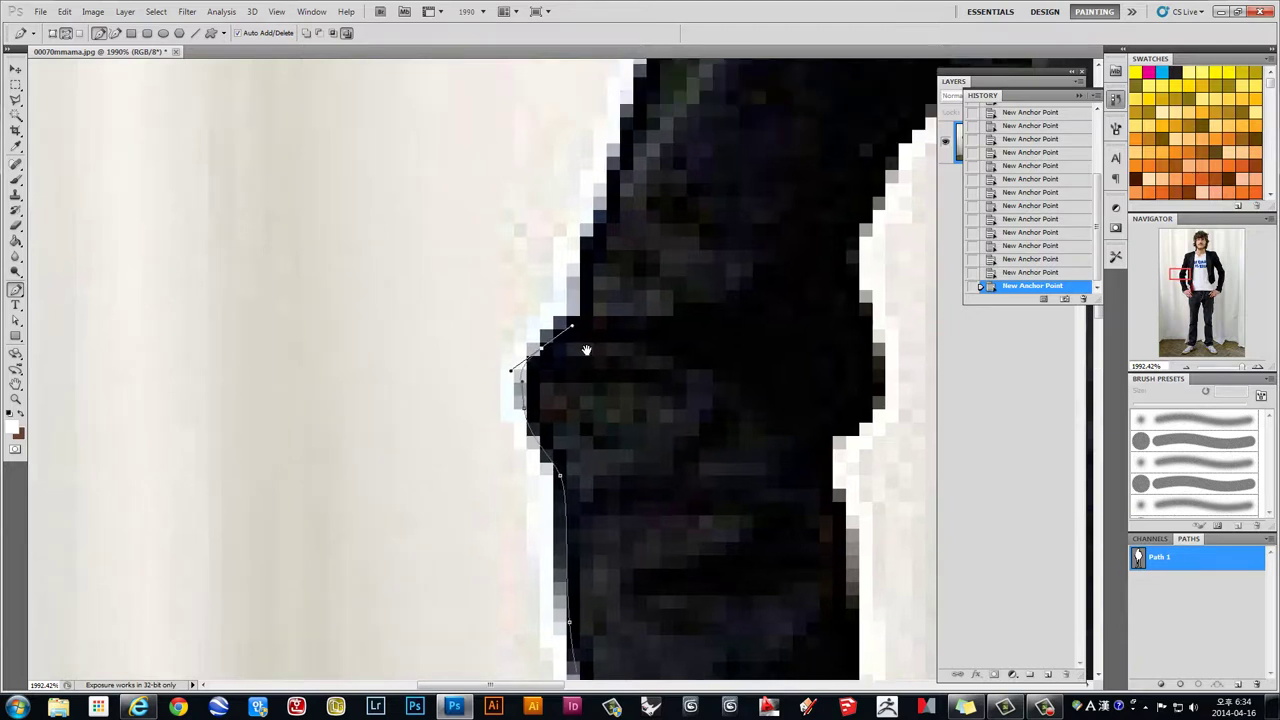
Step: Extend the path up the sleeve and upper arm toward the shoulder
scroll(580, 346, "up", 3)
left_click_drag(589, 356, 607, 331)
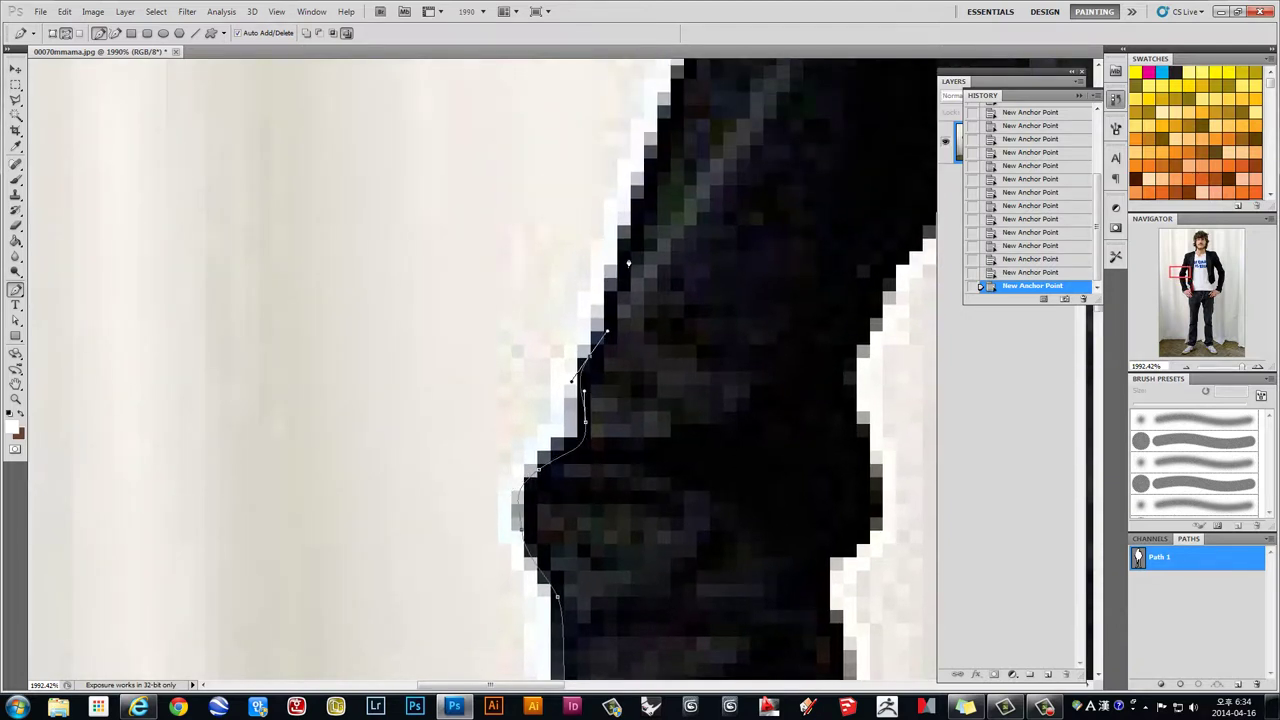
left_click_drag(623, 265, 645, 166)
left_click_drag(688, 93, 669, 473)
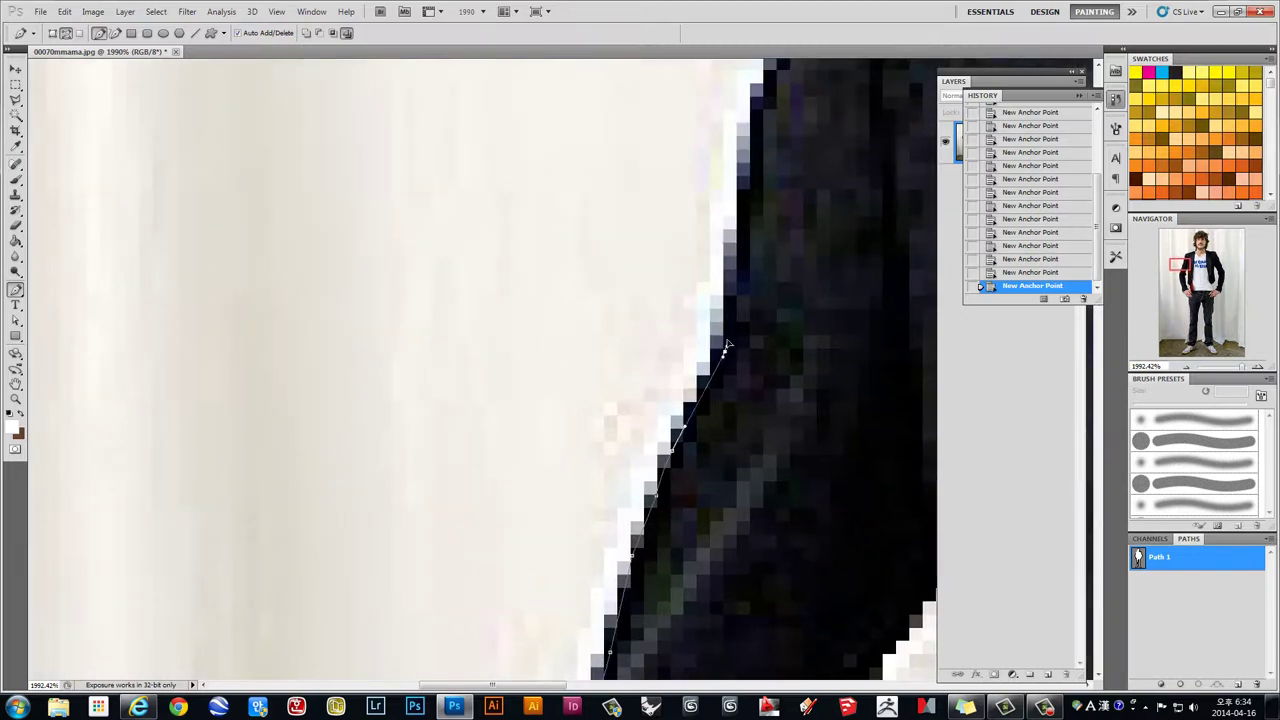
left_click_drag(724, 352, 727, 328)
left_click_drag(739, 377, 754, 591)
mouse_move(767, 354)
left_mouse_down()
mouse_move(786, 293)
mouse_move(663, 423)
left_mouse_up()
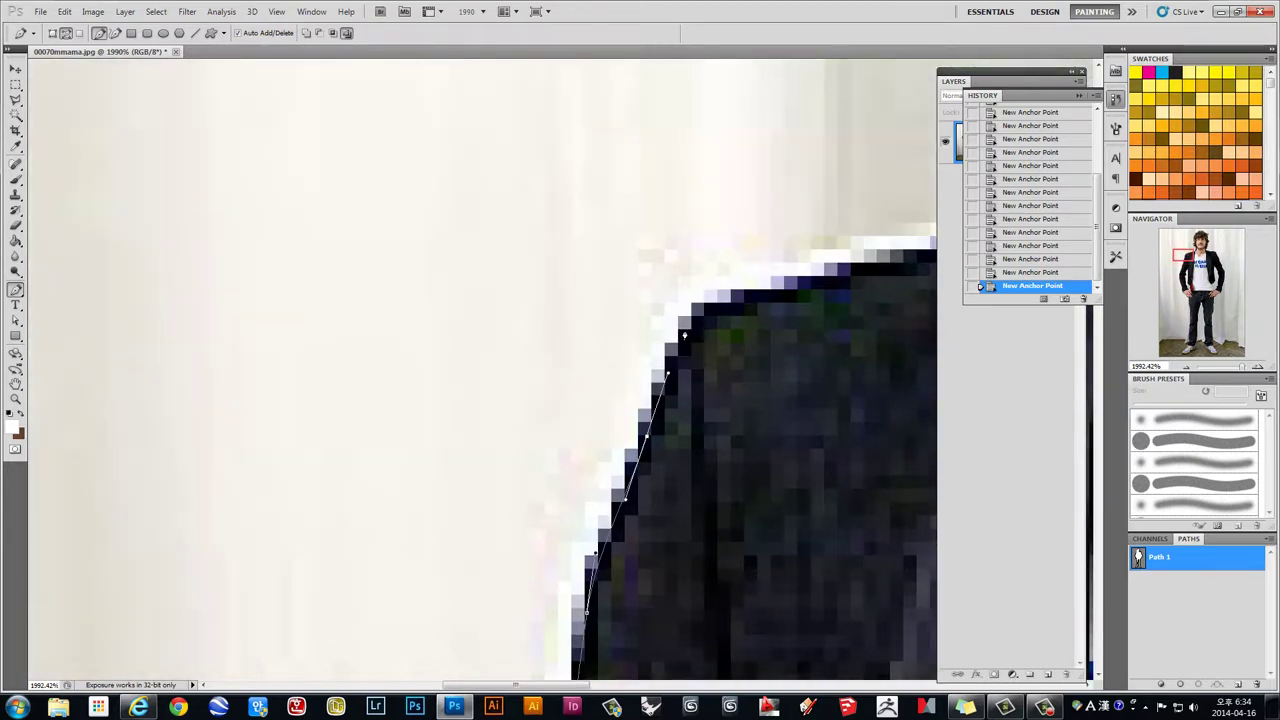
mouse_move(661, 410)
left_mouse_down()
mouse_move(393, 438)
mouse_move(405, 432)
left_mouse_up()
Step: Add anchors across the top of the shoulder and up the neck edge
left_click(561, 393)
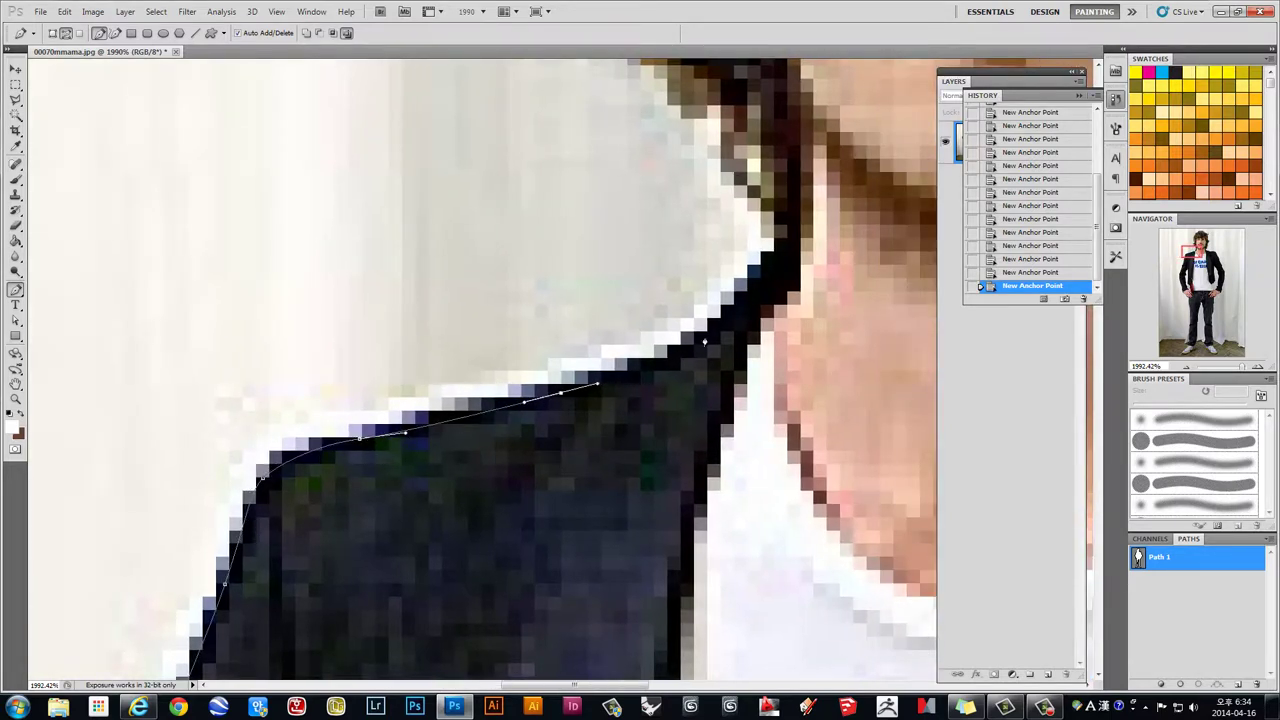
left_click(670, 347)
left_click(690, 325)
left_click(710, 302)
left_click_drag(732, 266, 654, 435)
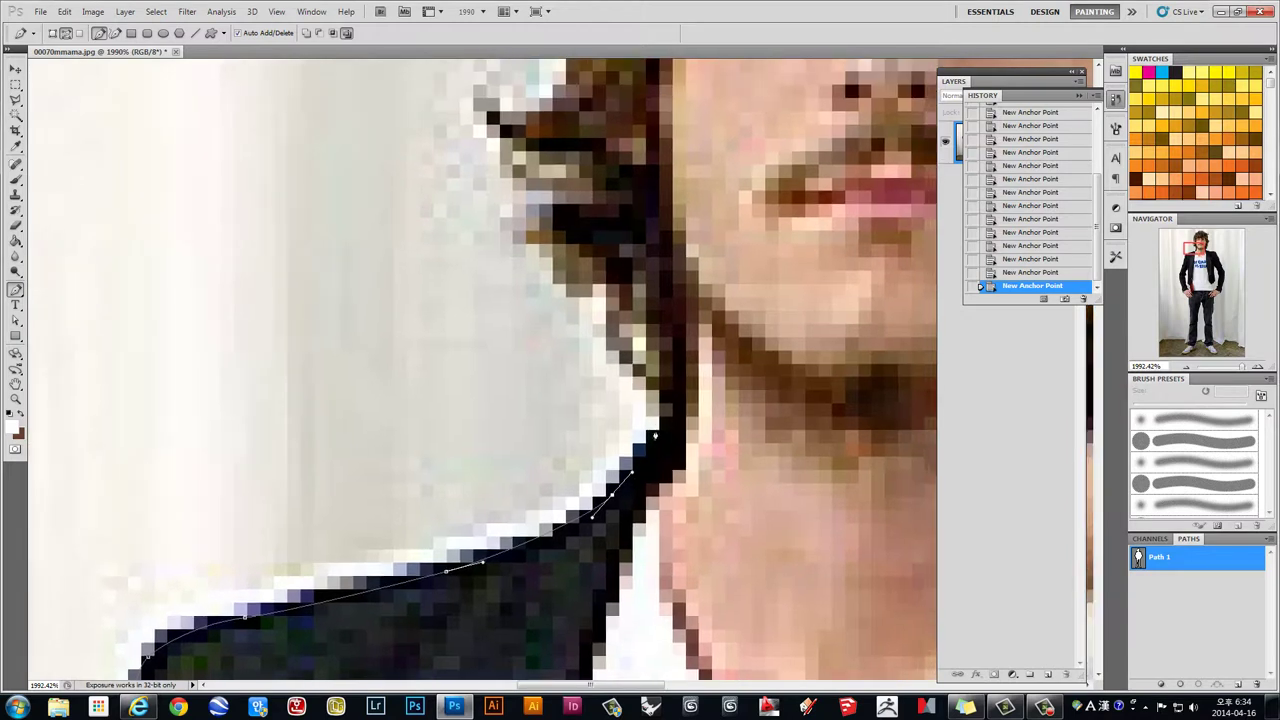
left_click(663, 393)
Step: Curve the path along the beard edge and up the side of the hair
mouse_move(641, 351)
left_mouse_down()
mouse_move(605, 325)
mouse_move(613, 283)
mouse_move(543, 257)
left_mouse_up()
left_click_drag(558, 157, 604, 385)
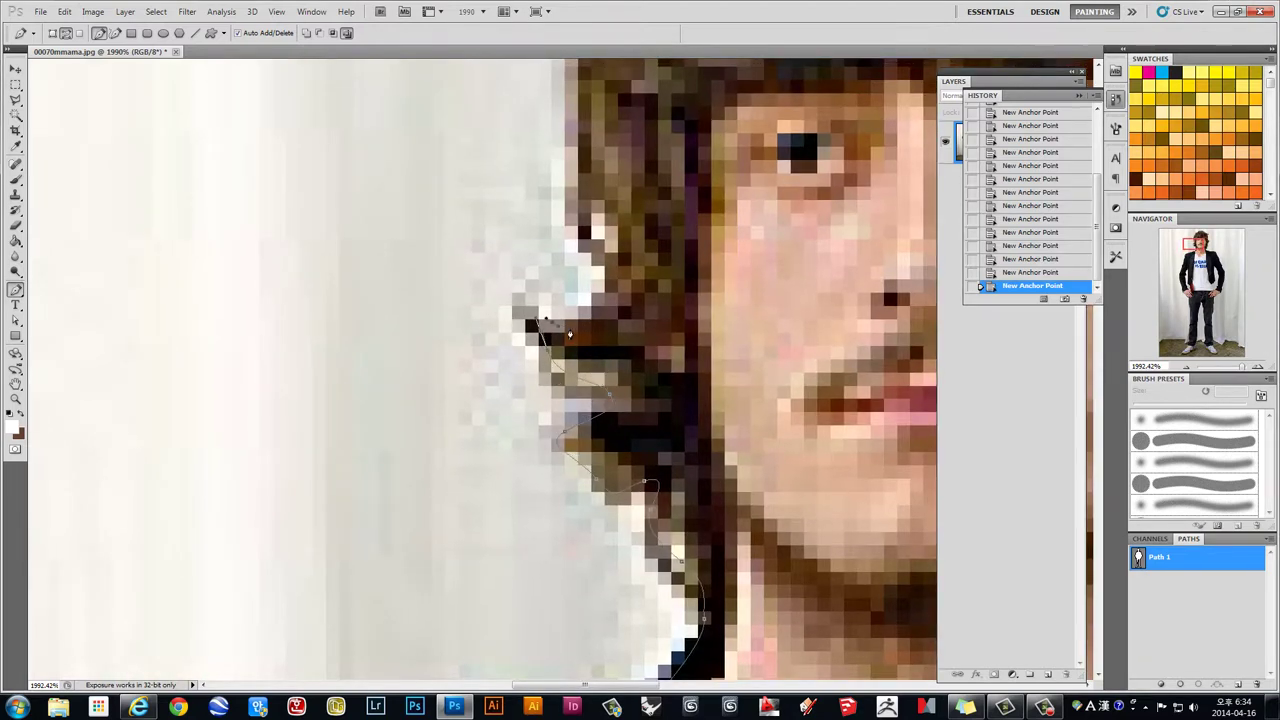
left_click_drag(619, 306, 613, 480)
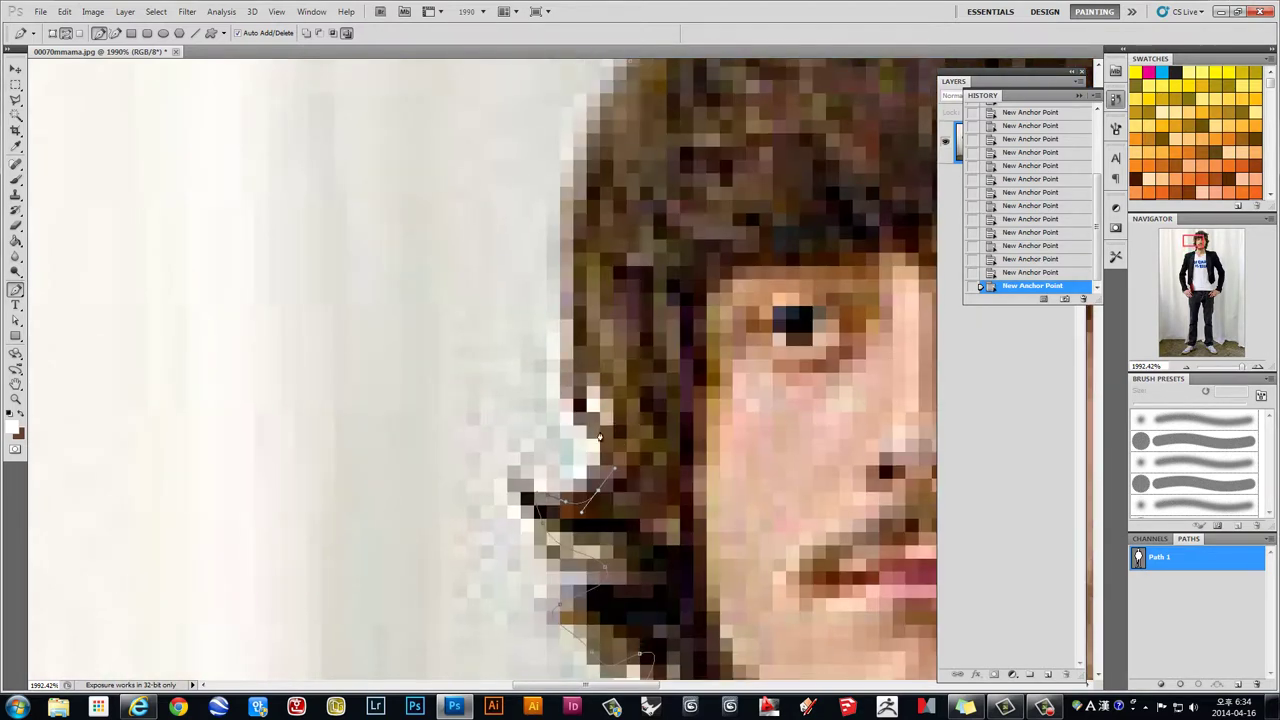
left_click_drag(580, 402, 571, 339)
left_click_drag(610, 202, 509, 399)
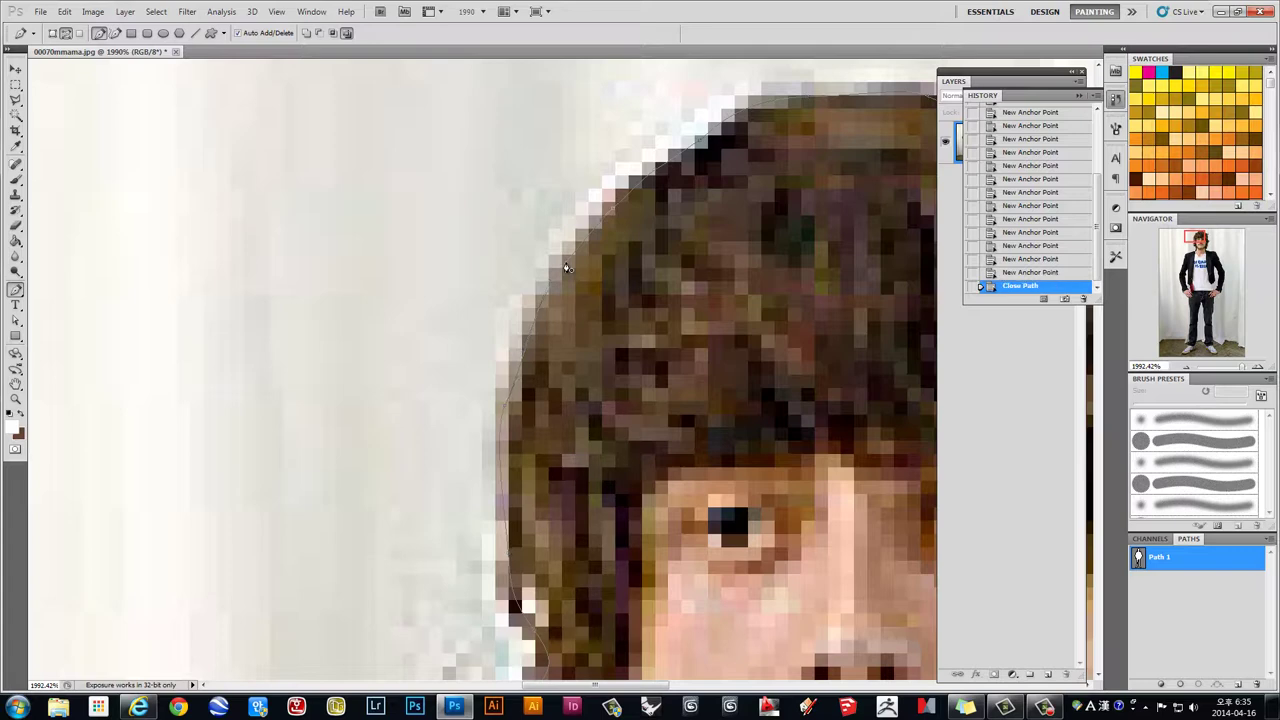
Step: Set the Pen tool so new subpaths subtract gaps from the outline
scroll(621, 354, "down", 3)
scroll(625, 360, "down", 3)
scroll(625, 400, "down", 3)
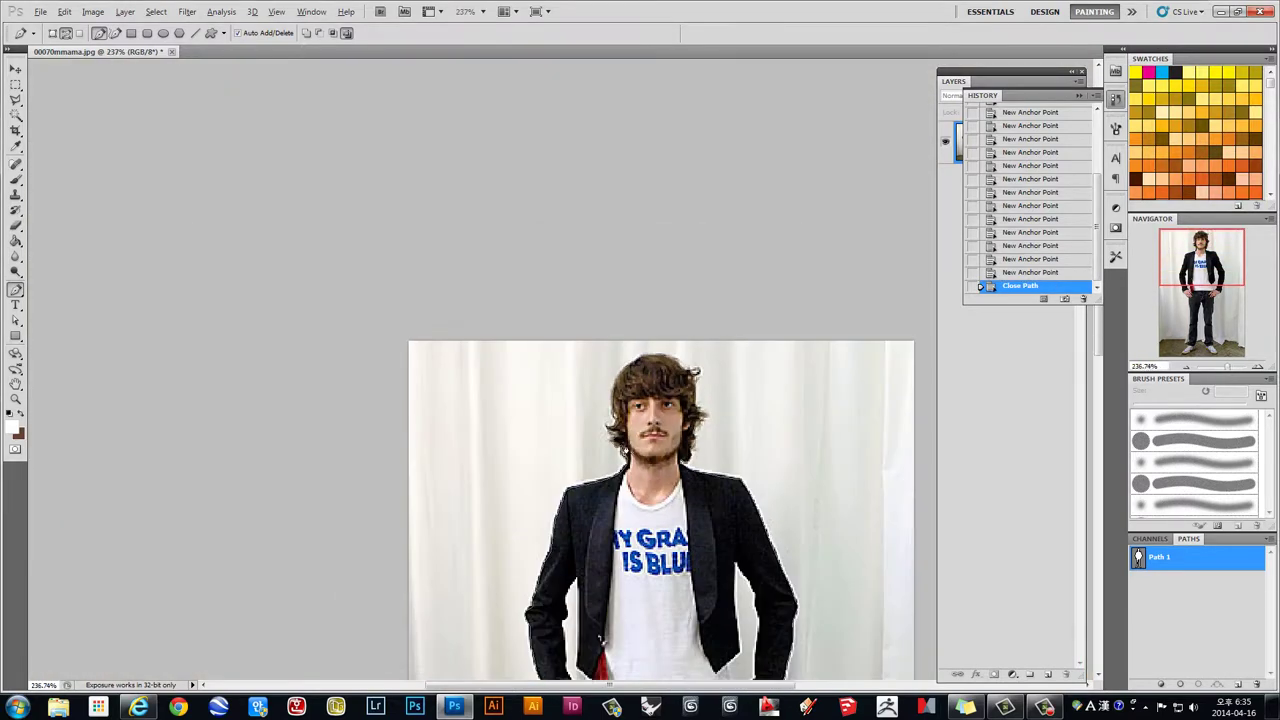
scroll(490, 320, "up", 3)
scroll(485, 318, "up", 3)
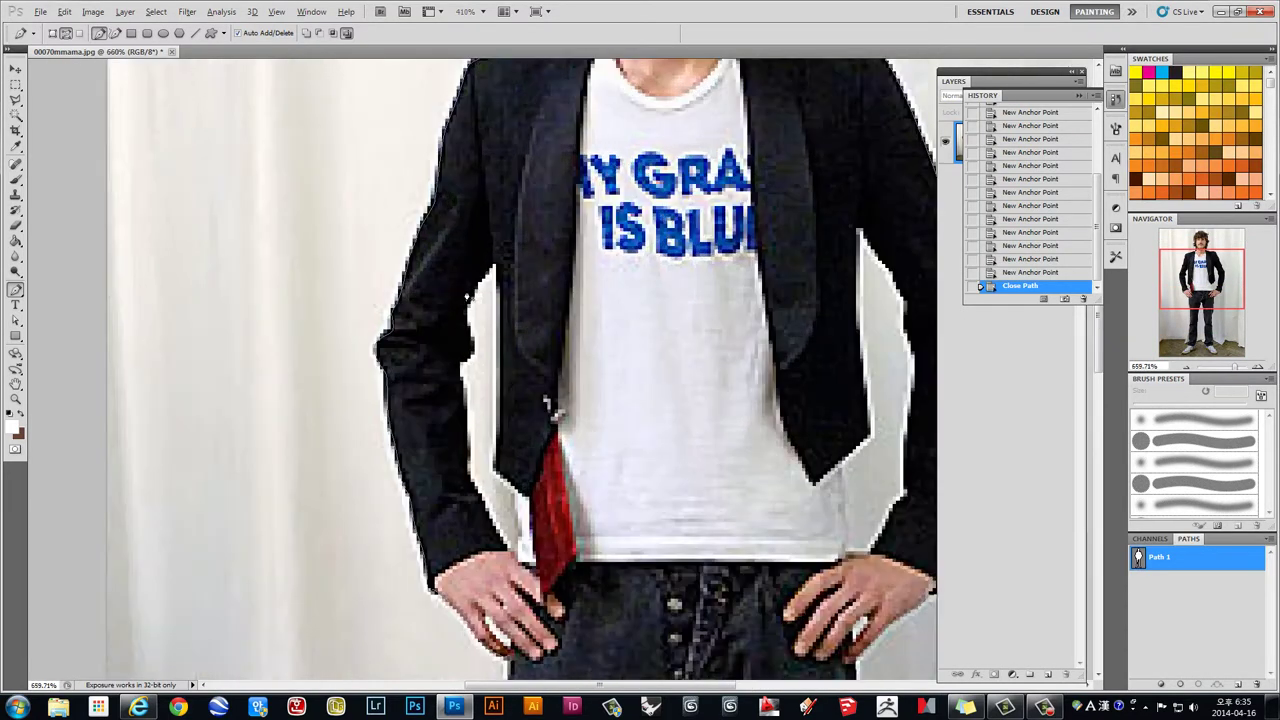
scroll(481, 315, "up", 3)
scroll(481, 315, "up", 2)
scroll(478, 297, "up", 1)
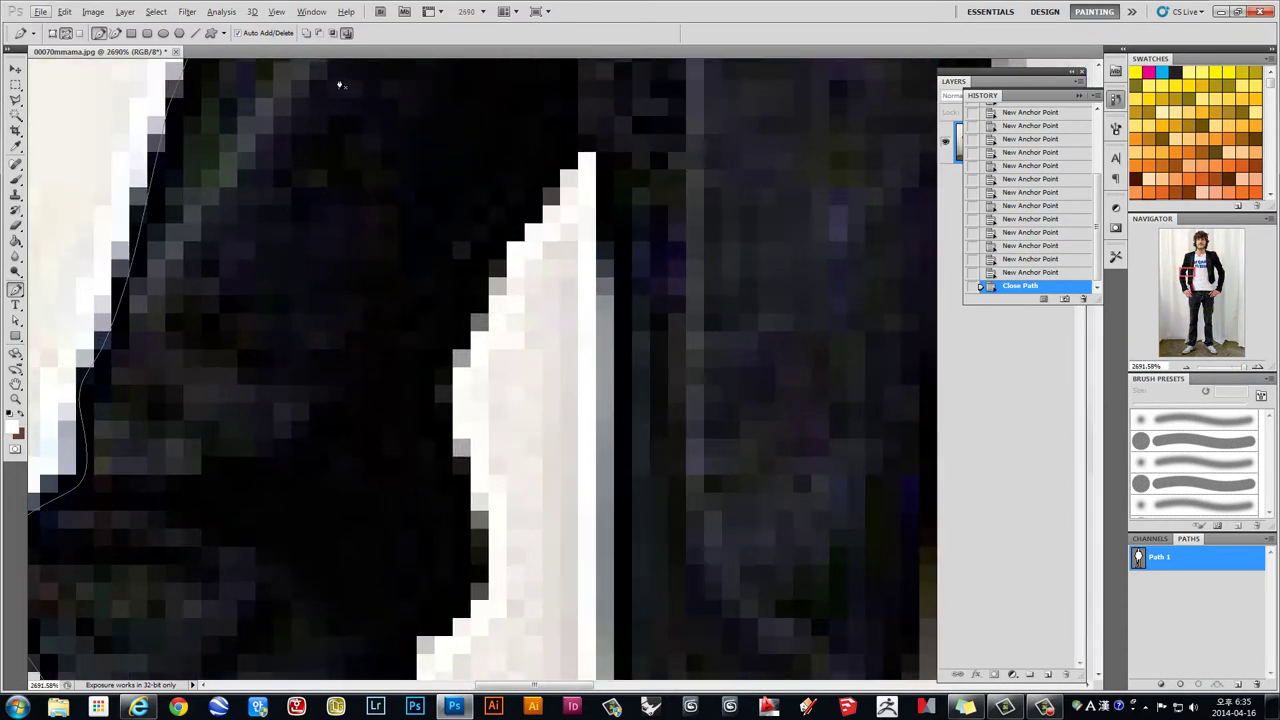
left_click(347, 34)
Step: Switch the Paths panel to the largest thumbnail size
left_click(1269, 539)
left_click(1217, 496)
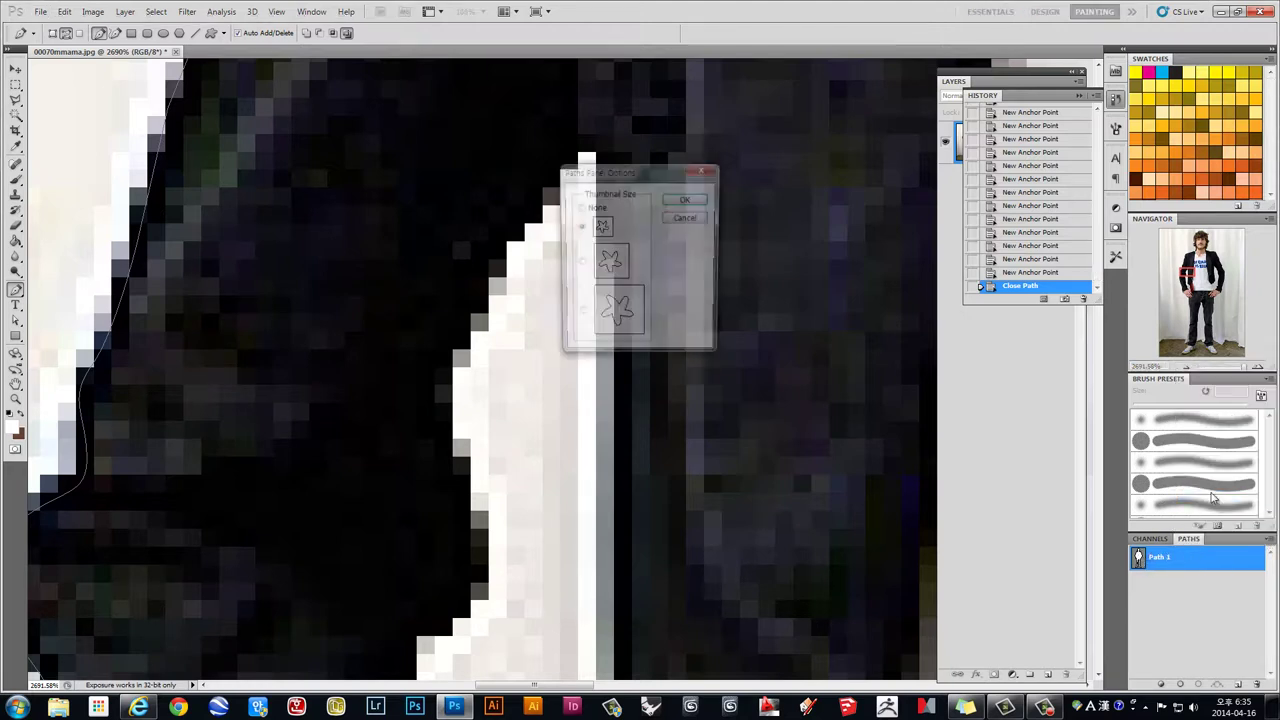
left_click(579, 317)
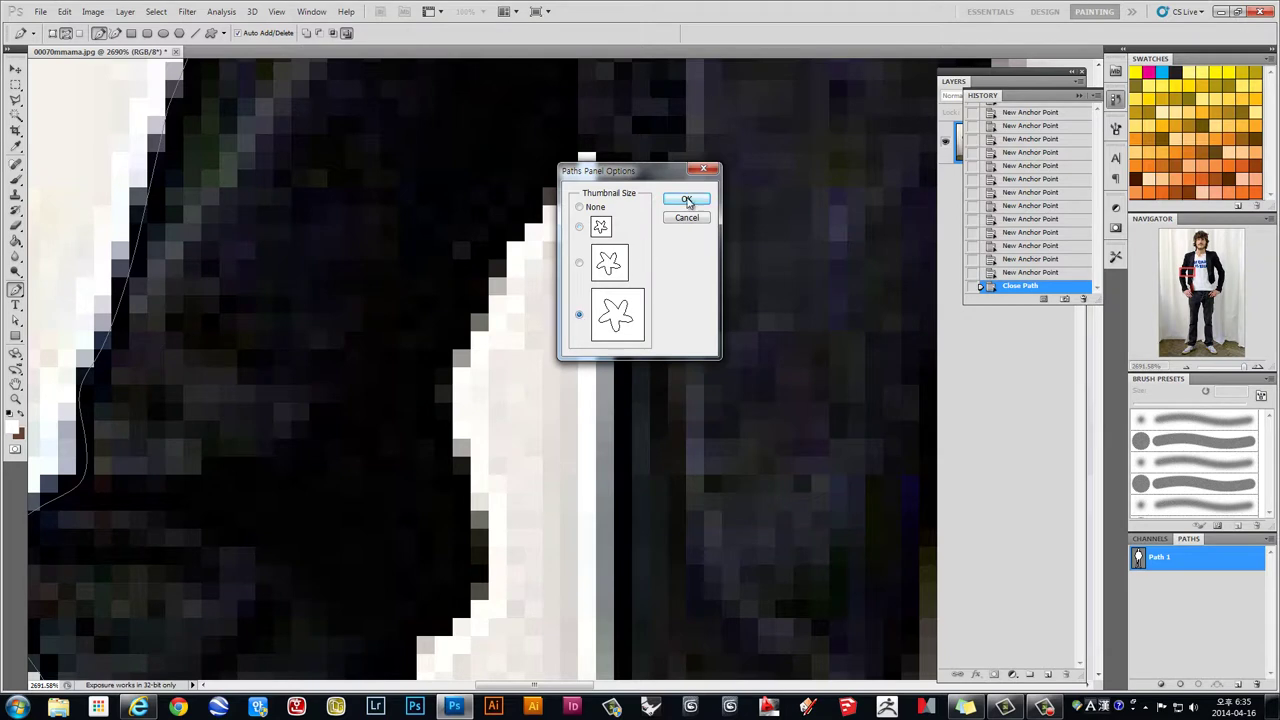
left_click(686, 199)
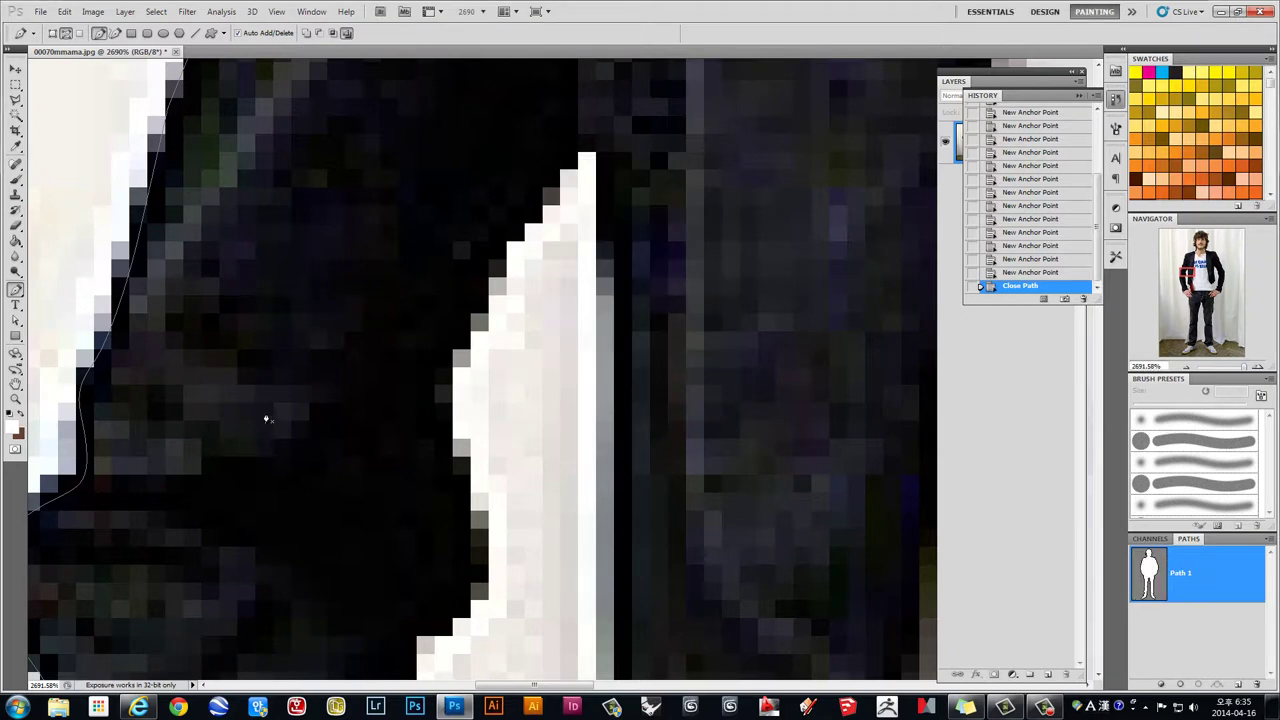
Step: Start a new subpath up the white strip's edge, across its top and down the other side
left_click_drag(470, 328, 471, 327)
left_click(493, 270)
left_click(548, 182)
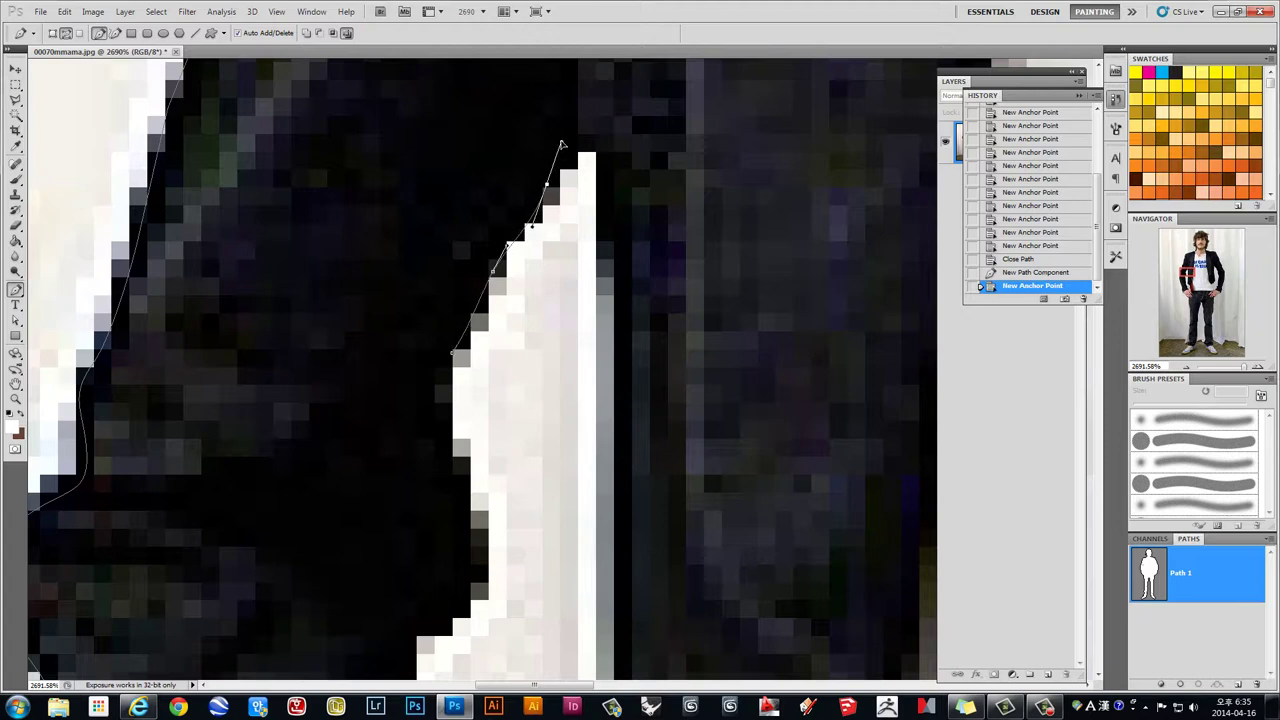
left_click(561, 143)
left_click(590, 147)
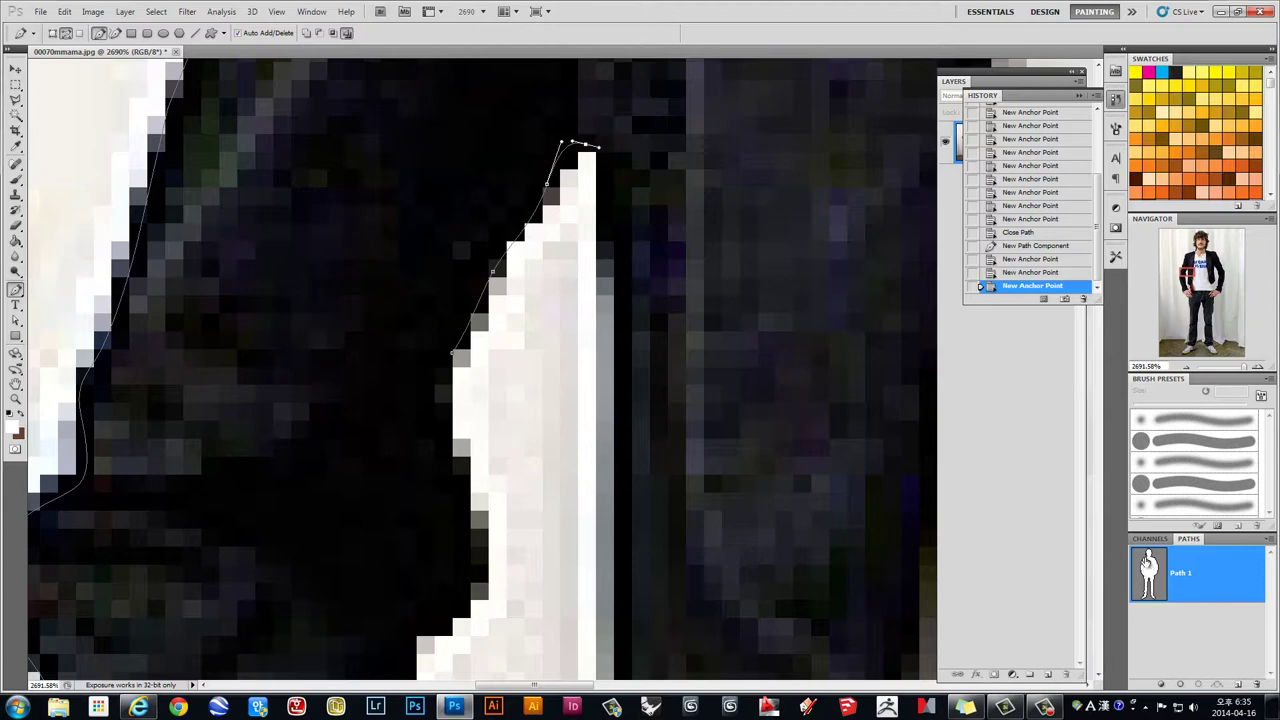
left_click(611, 280)
left_click(607, 569)
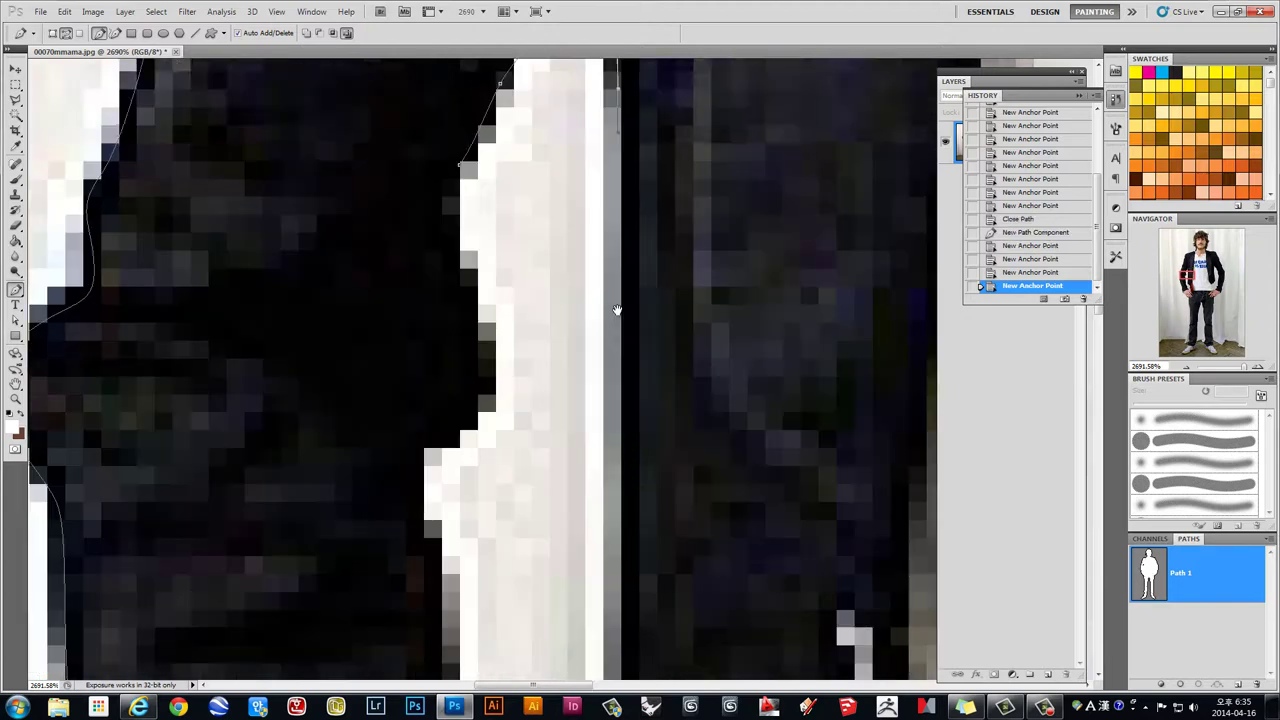
Step: Trace the white edge downward to where the strip meets the hand
left_click_drag(607, 569, 617, 303)
left_click_drag(621, 530, 625, 160)
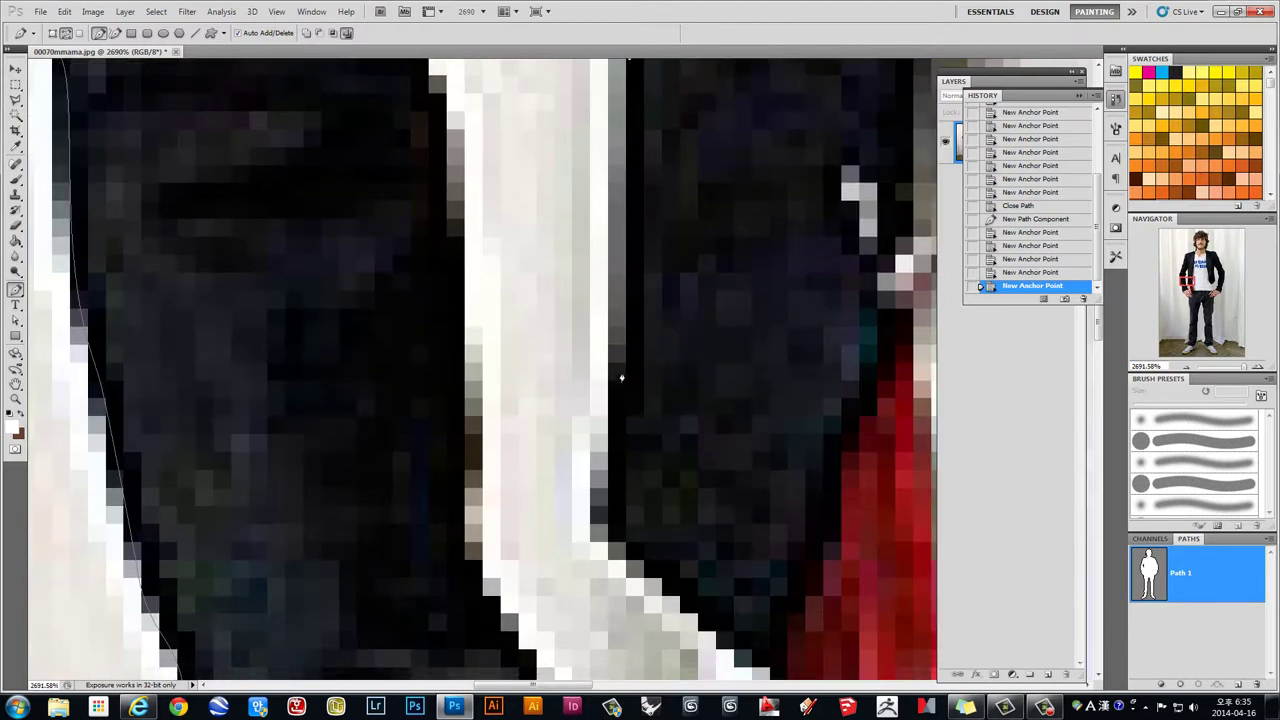
left_click(621, 380)
left_click_drag(636, 554, 580, 272)
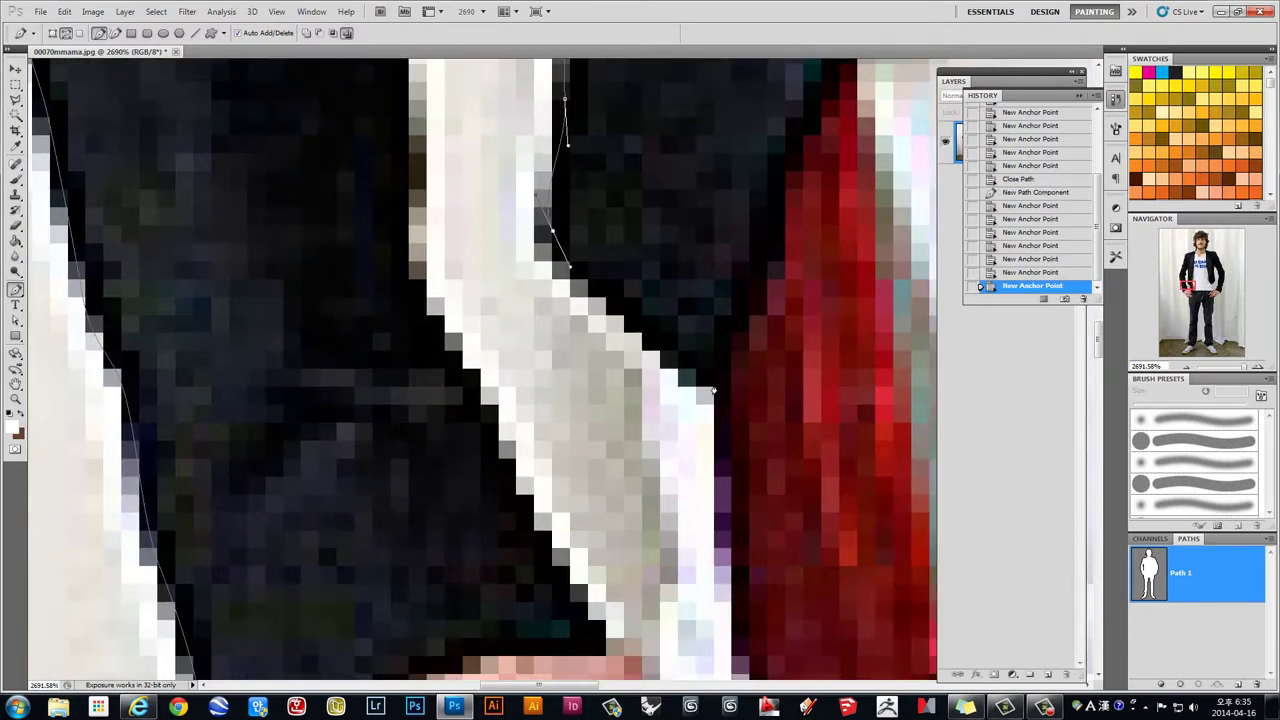
left_click_drag(715, 378, 727, 407)
left_click(724, 538)
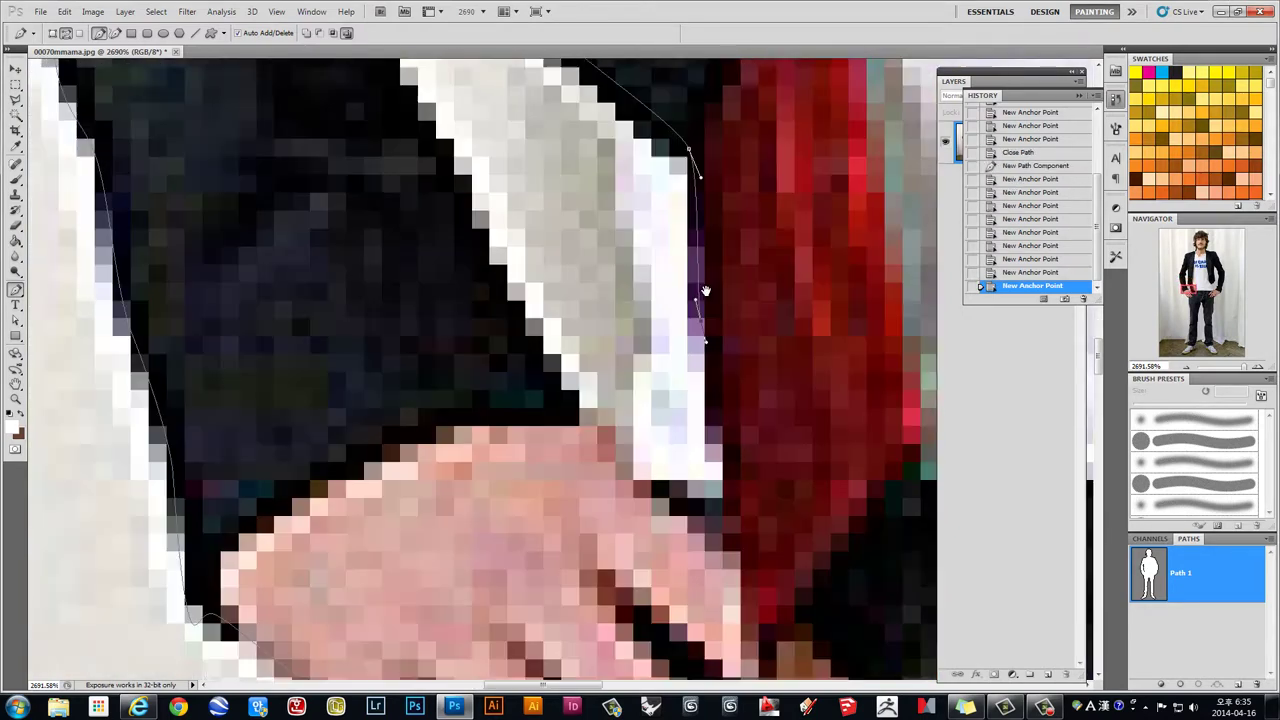
left_click_drag(724, 540, 684, 250)
left_click_drag(693, 315, 706, 388)
left_click(651, 408)
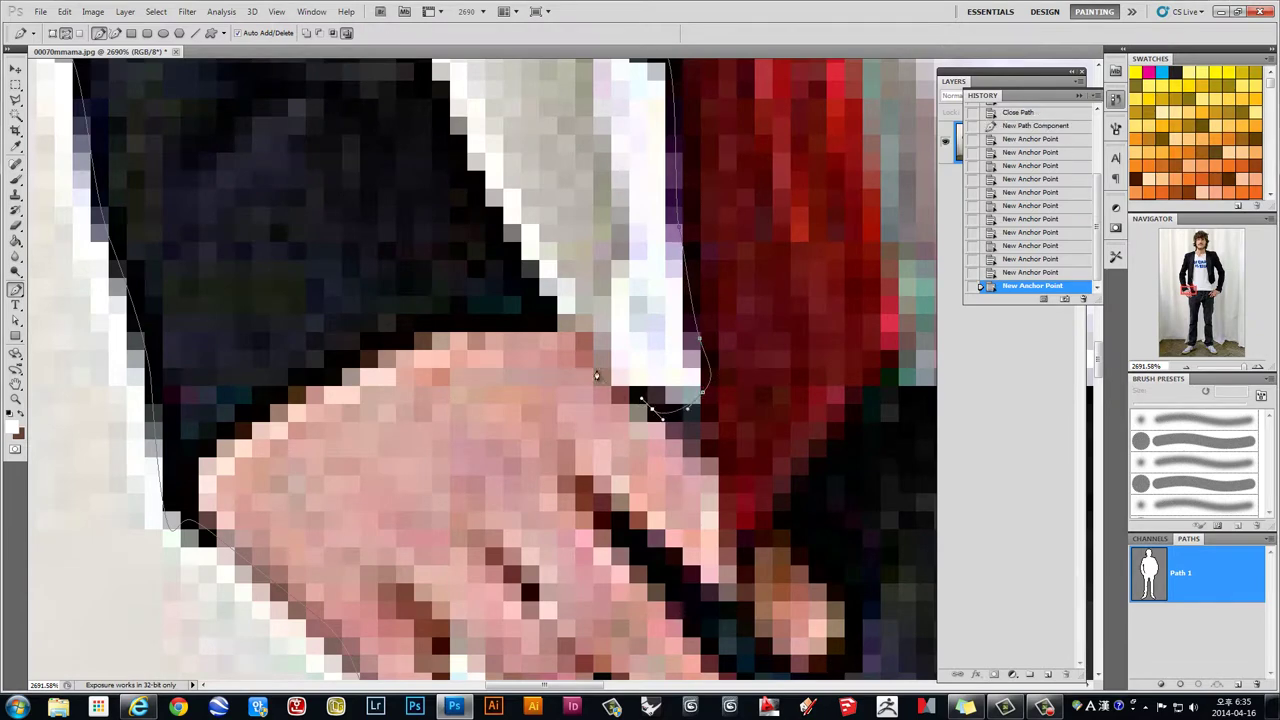
left_click(590, 370)
left_click(545, 298)
Step: Curve the subpath back up the inner edge and close it at the start anchor
left_click_drag(508, 247, 654, 553)
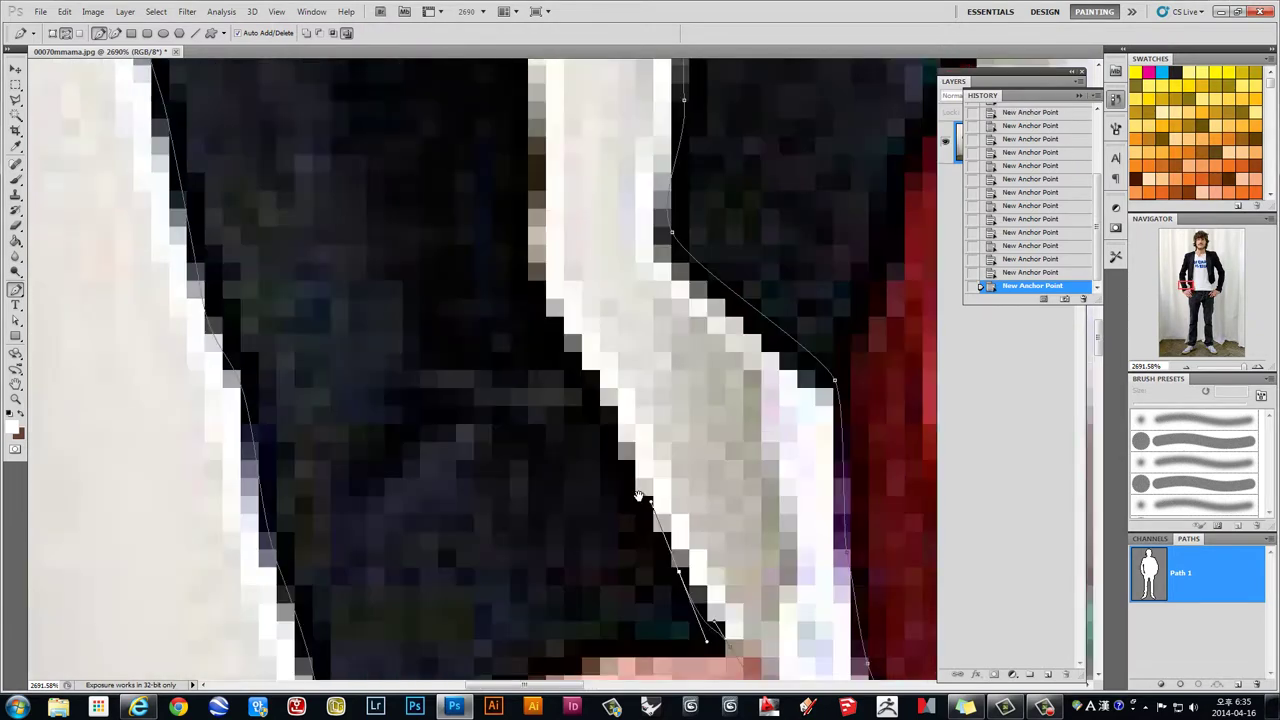
left_click(664, 532)
mouse_move(584, 364)
left_mouse_down()
mouse_move(555, 333)
mouse_move(538, 268)
left_mouse_up()
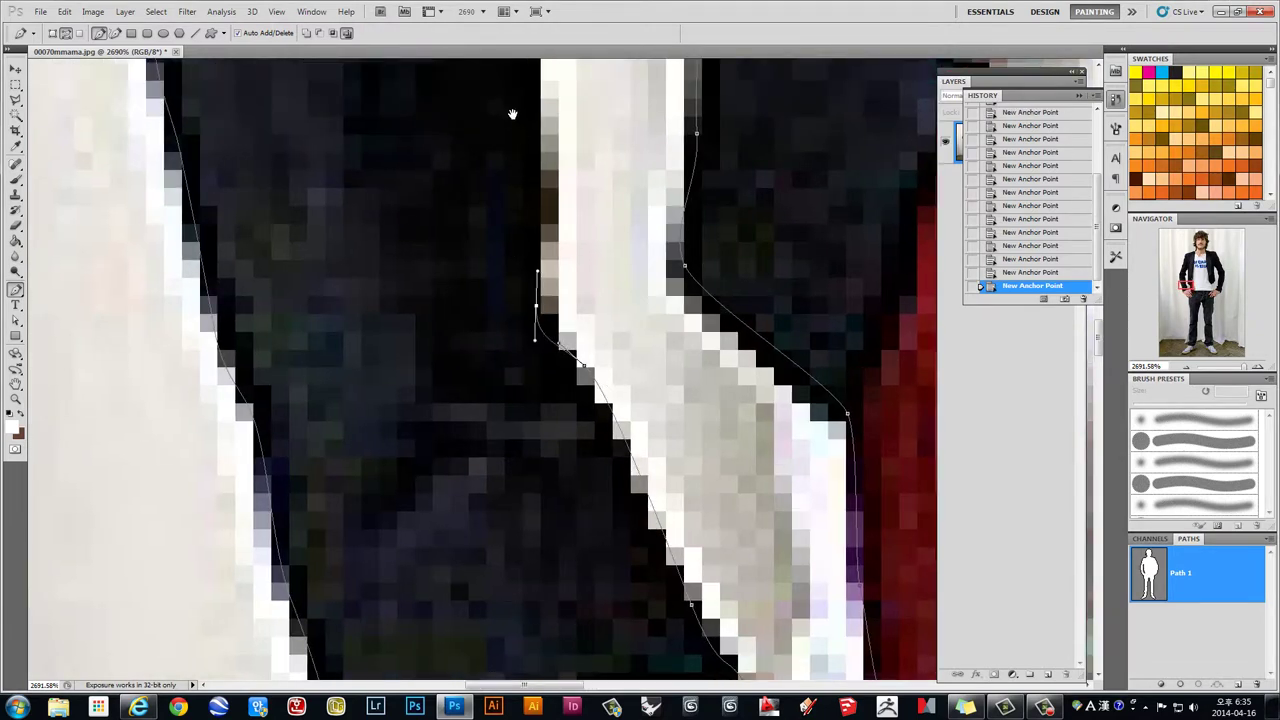
left_click_drag(511, 114, 543, 443)
left_click_drag(563, 351, 561, 302)
mouse_move(556, 216)
left_mouse_down()
mouse_move(530, 160)
mouse_move(529, 86)
mouse_move(514, 414)
mouse_move(586, 349)
mouse_move(559, 228)
left_mouse_up()
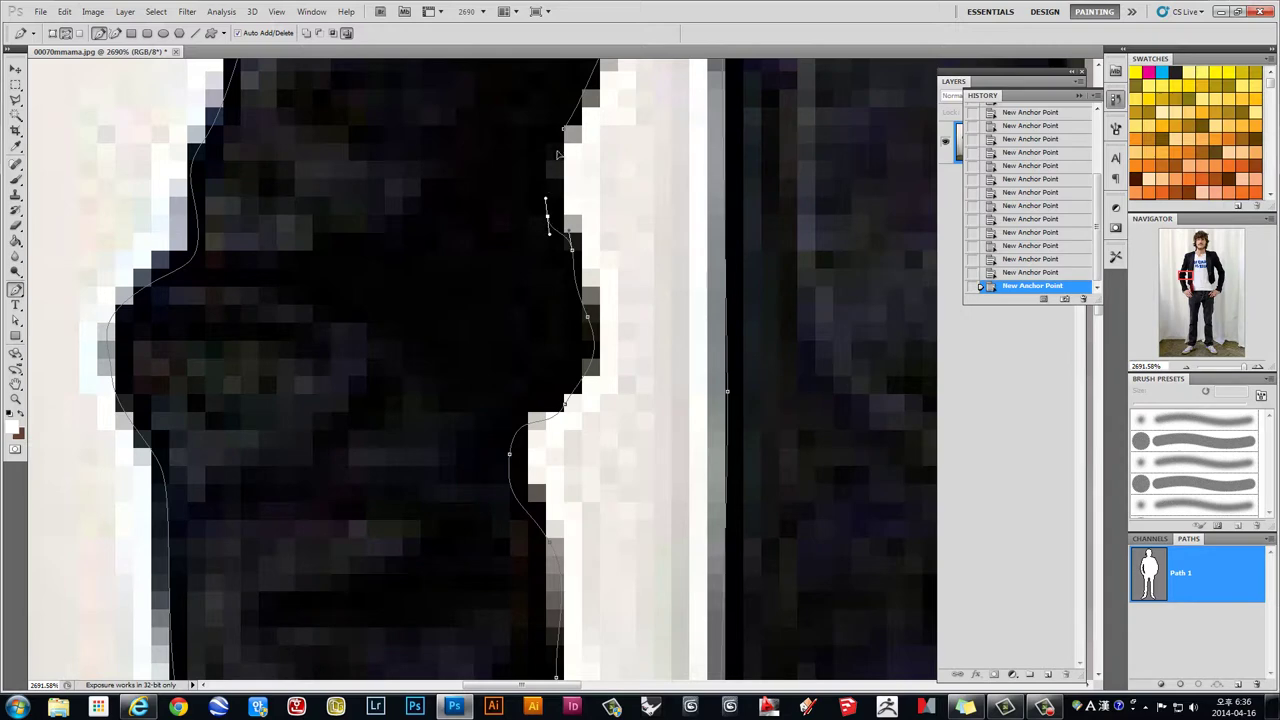
left_click(562, 133)
left_click(564, 133)
scroll(500, 370, "down", 2)
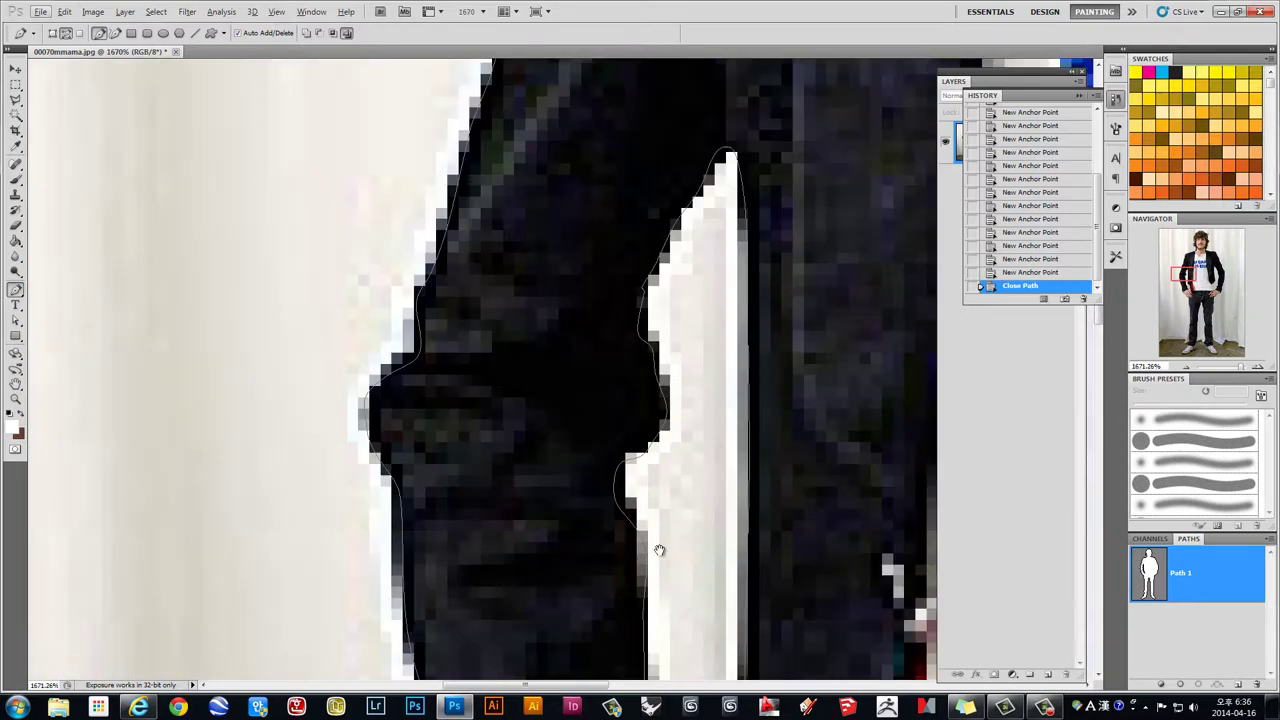
left_click_drag(657, 543, 400, 272)
left_click_drag(581, 462, 487, 450)
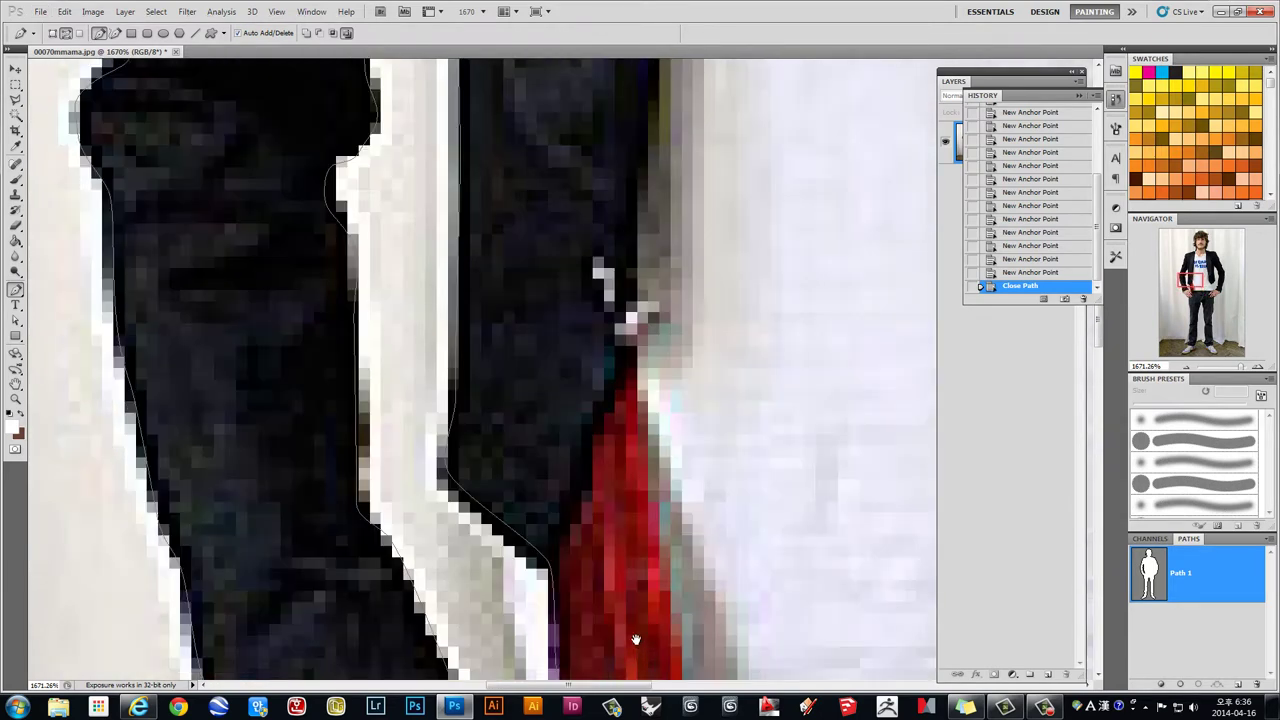
scroll(487, 450, "up", 1, "alt")
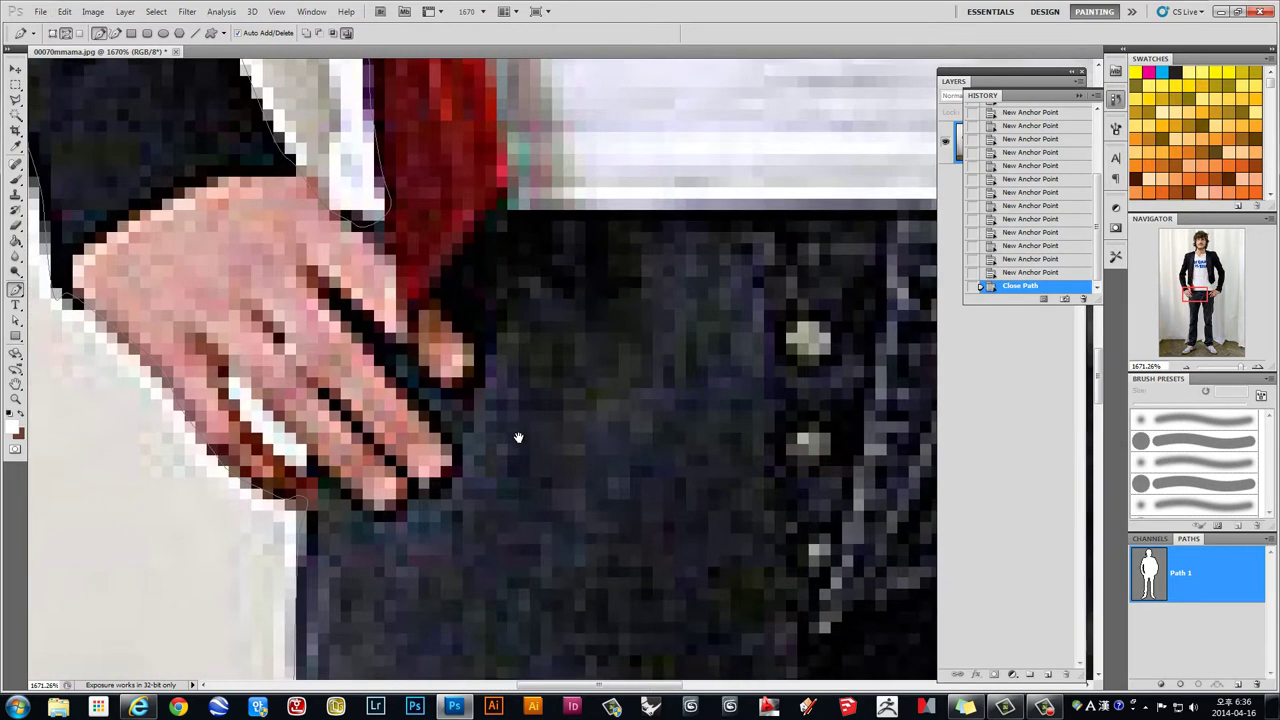
scroll(517, 437, "up", 1, "alt")
Step: Zoom in and start a subpath along the hand's edge and fingers
scroll(400, 430, "up", 1, "alt")
scroll(220, 423, "up", 1, "alt")
left_click(219, 415)
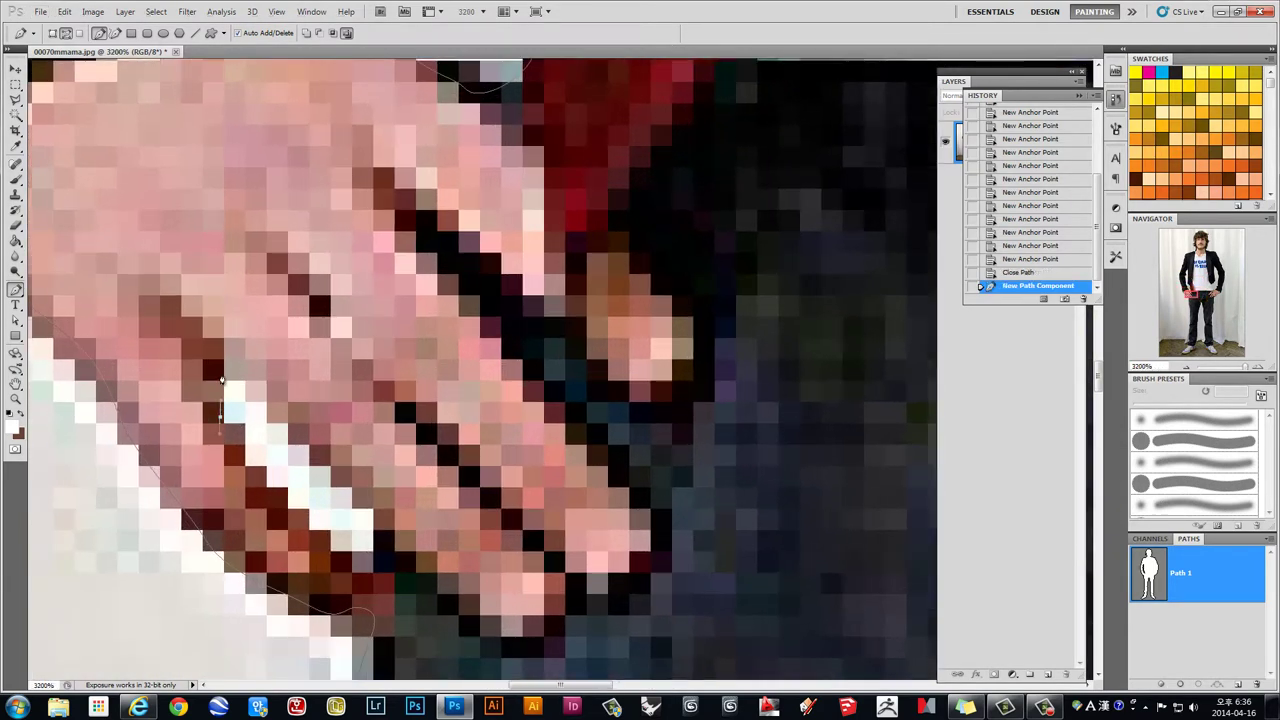
left_click(218, 366)
left_click(260, 397)
left_click(366, 506)
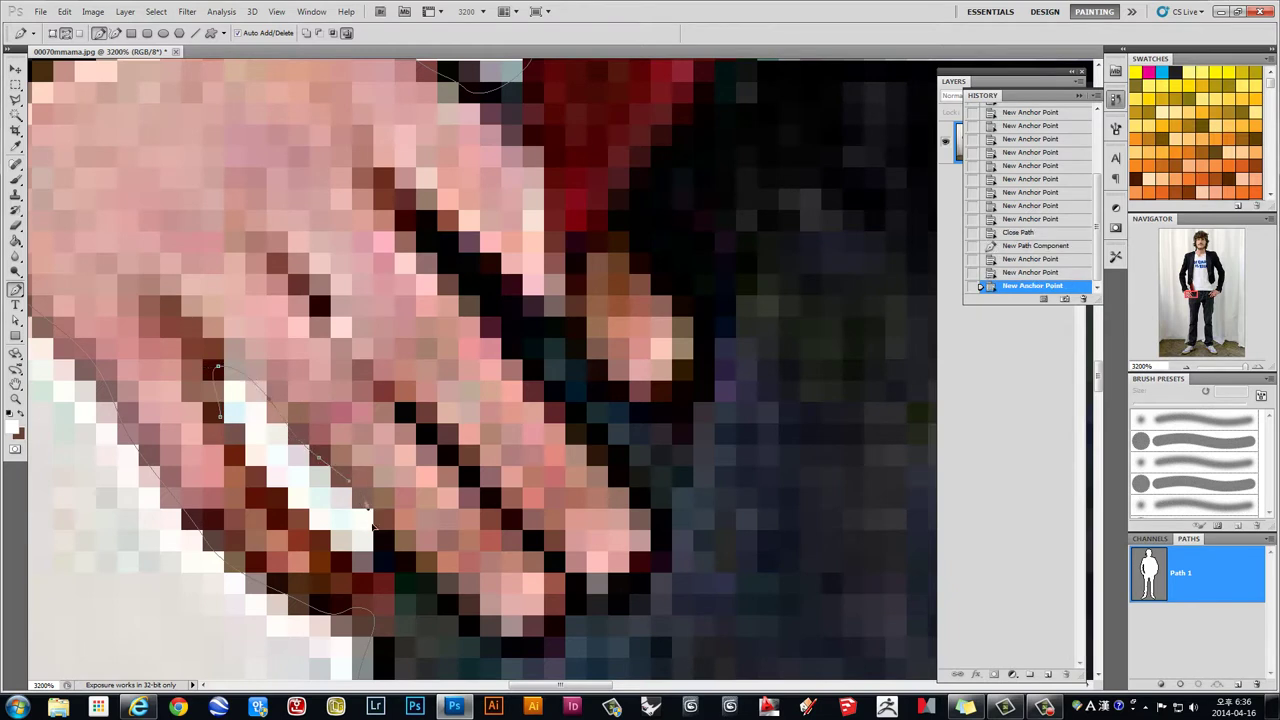
left_click(370, 550)
Step: Trace back along the fingers and close the hand subpath at its start point
left_click(338, 550)
left_click(312, 533)
left_click(268, 478)
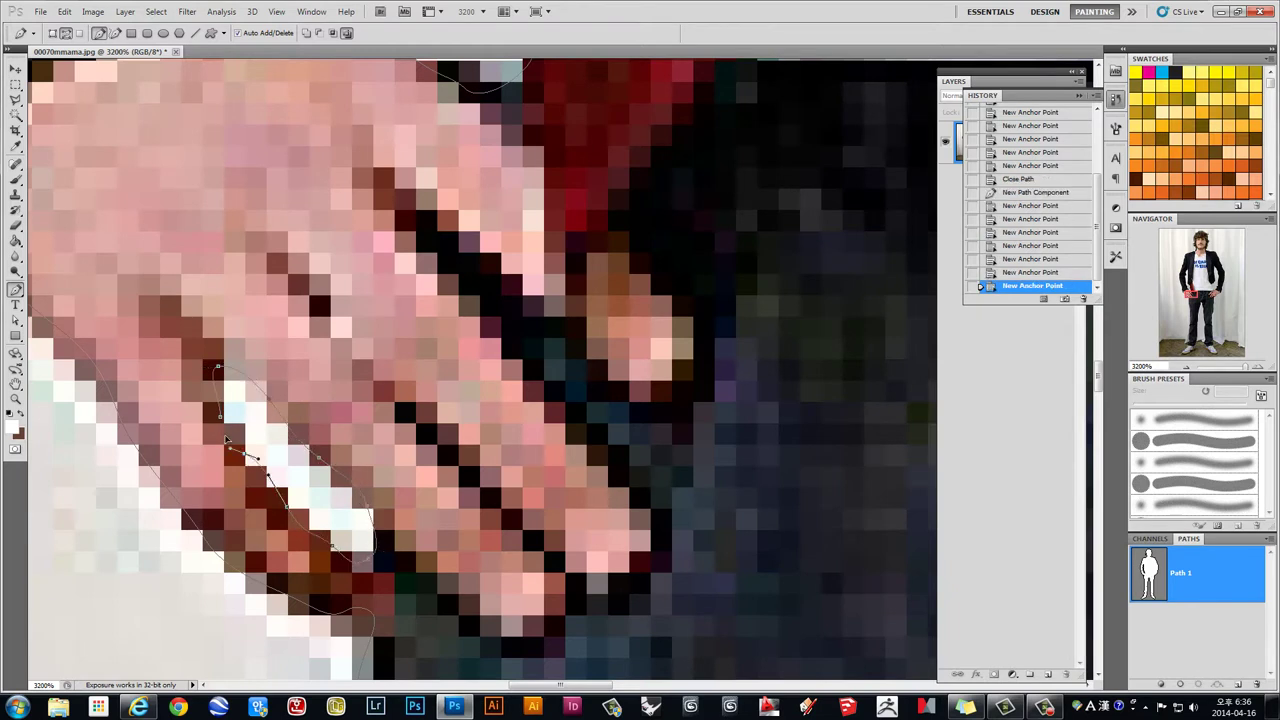
left_click(230, 446)
left_click(219, 415)
scroll(286, 403, "down", 3)
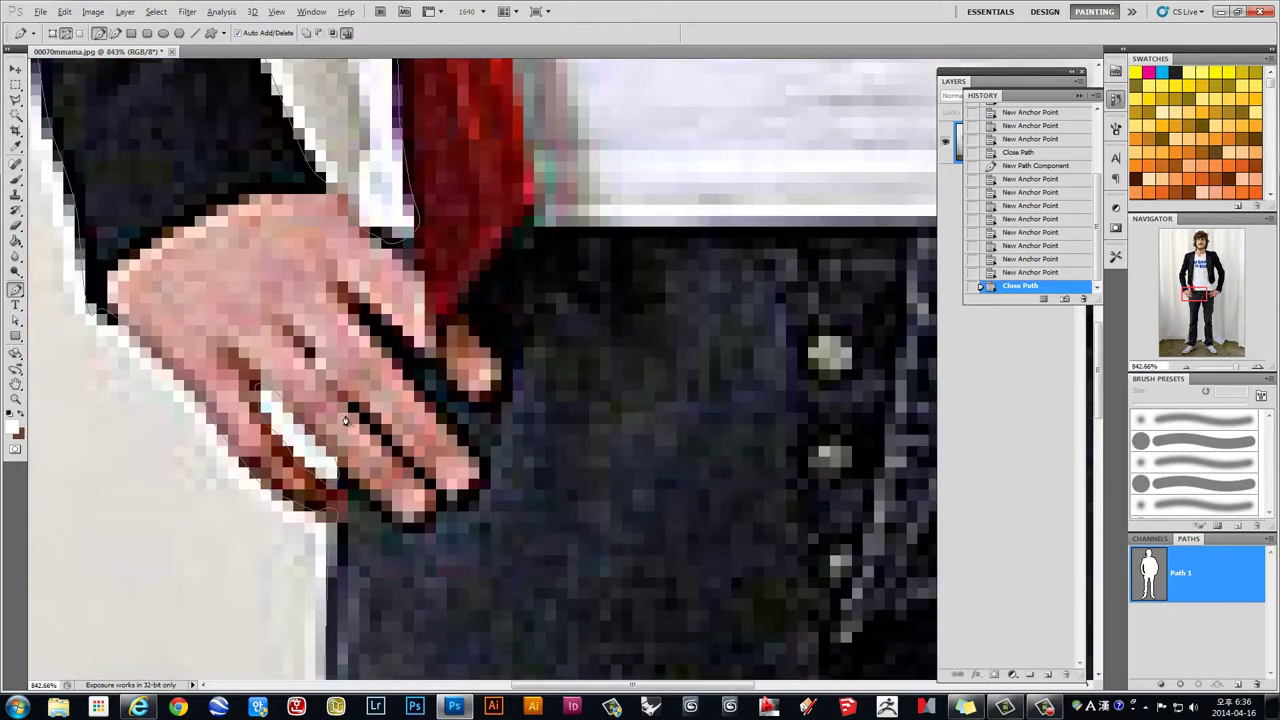
scroll(286, 403, "down", 3)
scroll(503, 408, "up", 2)
scroll(503, 408, "up", 1)
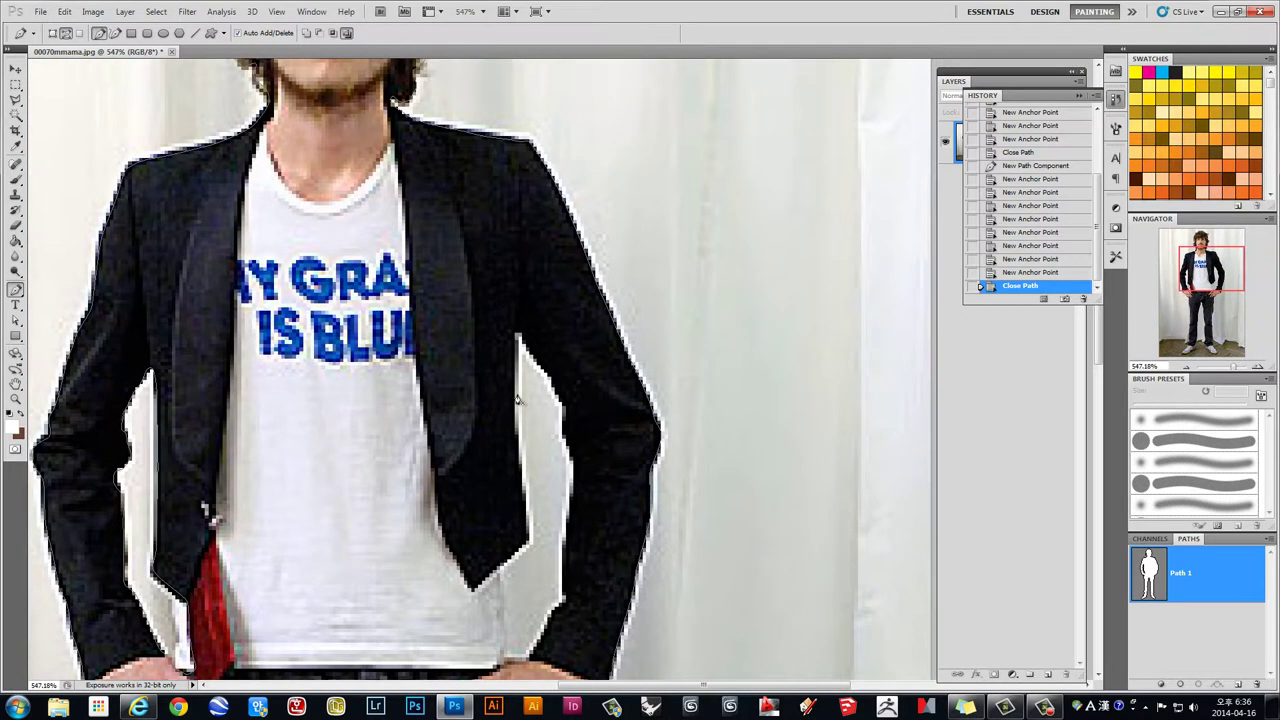
scroll(490, 390, "up", 1)
scroll(470, 360, "up", 2)
scroll(455, 342, "up", 2)
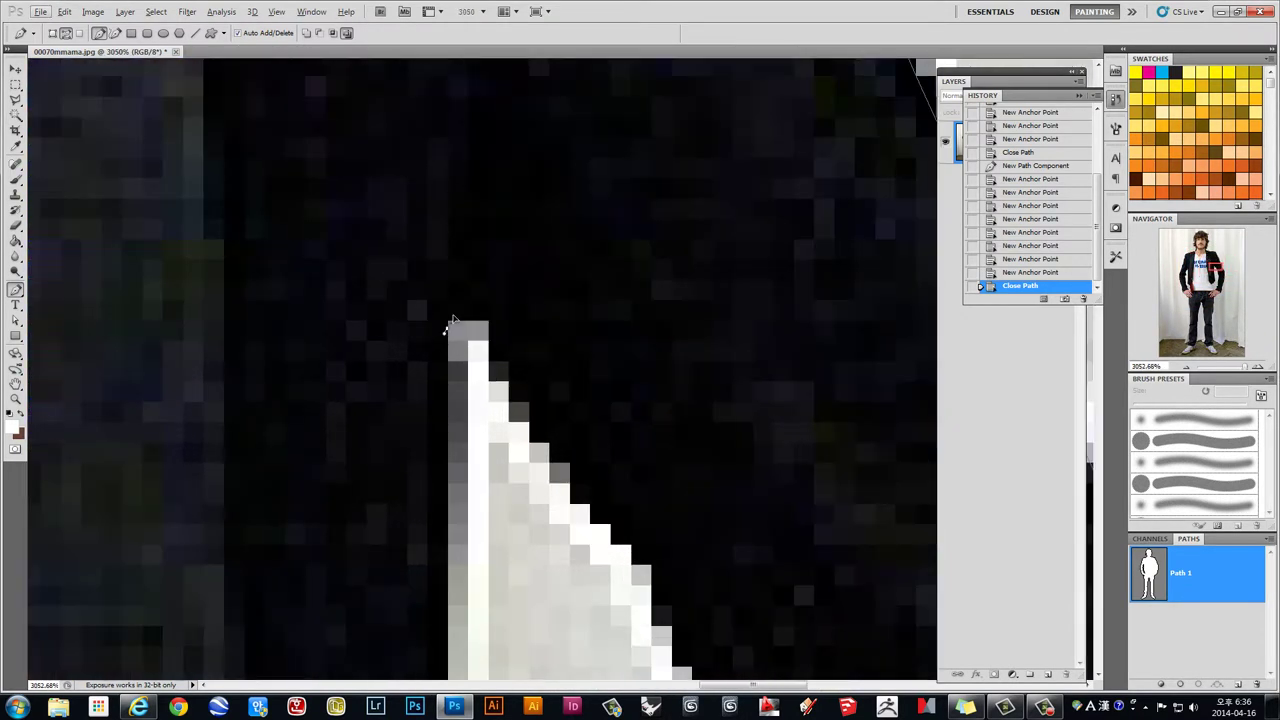
Step: Start a new subpath at the jacket tip with curved anchors down the jacket edge
left_click(452, 320)
left_click_drag(500, 355, 518, 401)
mouse_move(609, 523)
left_mouse_down()
mouse_move(620, 523)
mouse_move(534, 389)
left_mouse_up()
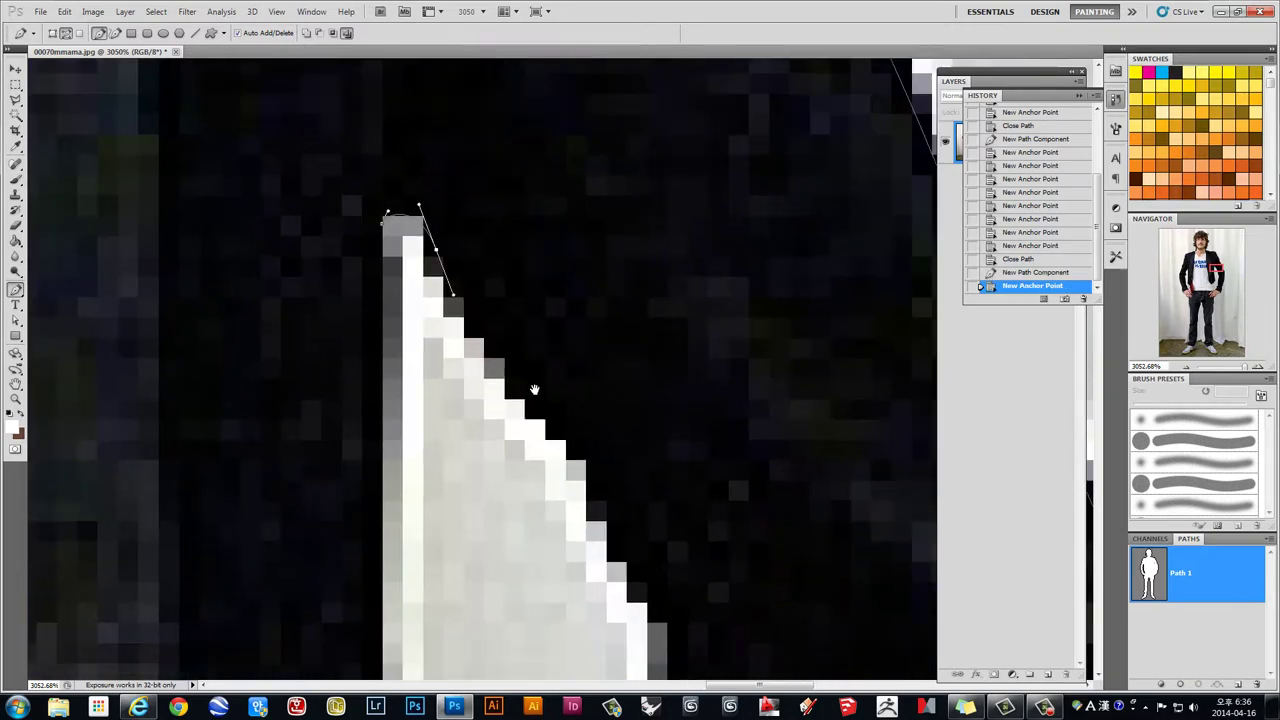
left_click_drag(608, 440, 535, 208)
left_click_drag(565, 358, 586, 555)
mouse_move(571, 334)
left_mouse_down()
mouse_move(551, 214)
mouse_move(584, 356)
left_mouse_up()
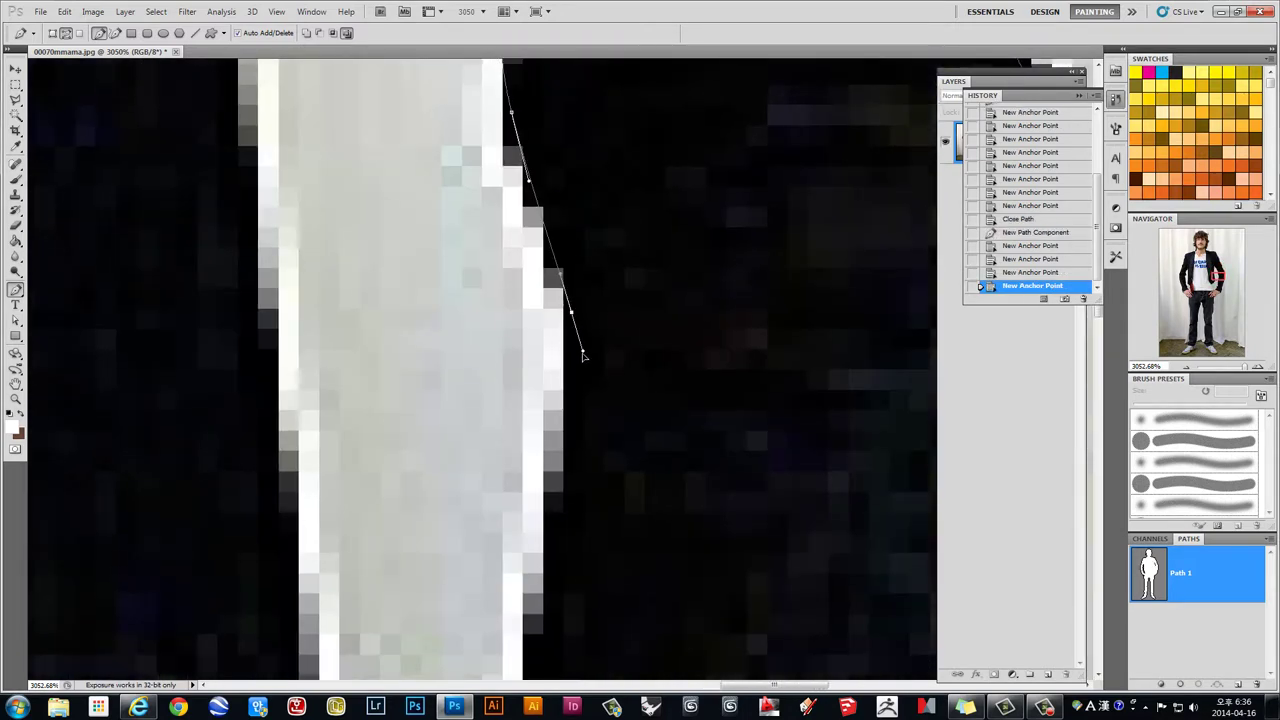
left_click_drag(578, 457, 556, 526)
left_click_drag(574, 383, 608, 171)
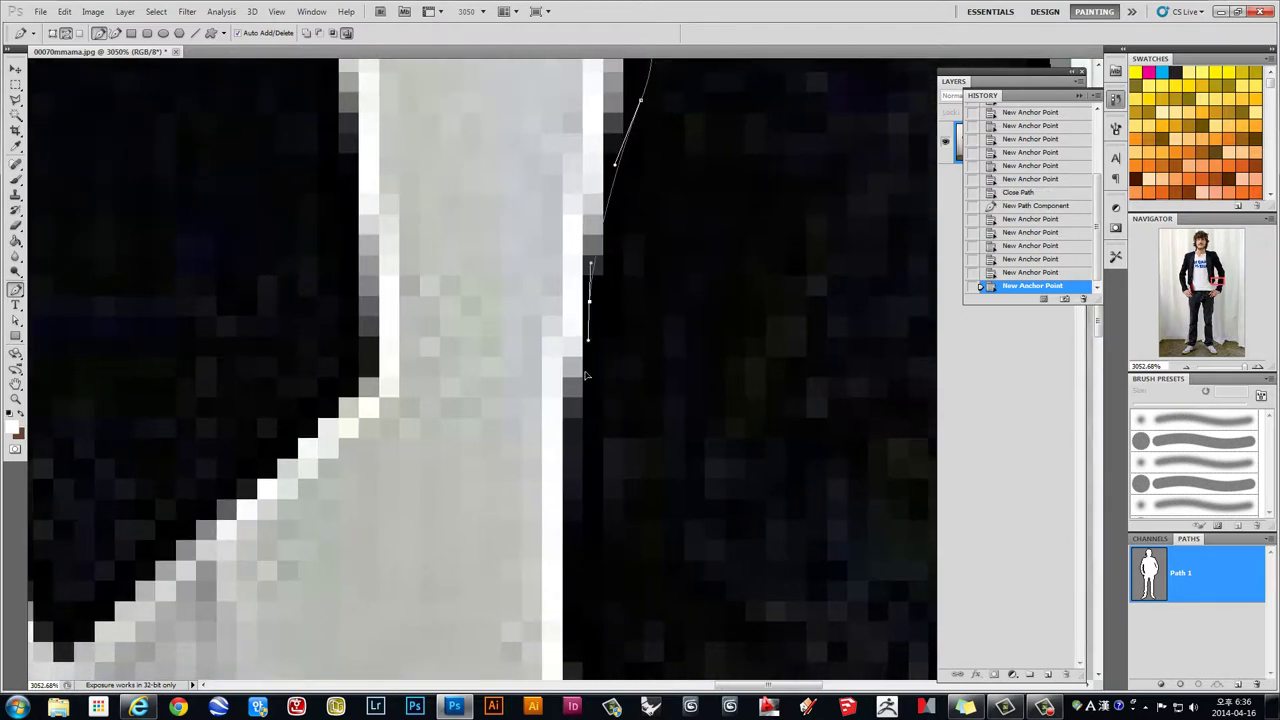
Step: Continue the curved anchors down to where the jacket meets the hand
scroll(586, 300, "down", 5)
mouse_move(557, 285)
left_mouse_down()
mouse_move(576, 425)
mouse_move(520, 508)
left_mouse_up()
scroll(520, 508, "down", 5)
left_click_drag(641, 248, 621, 296)
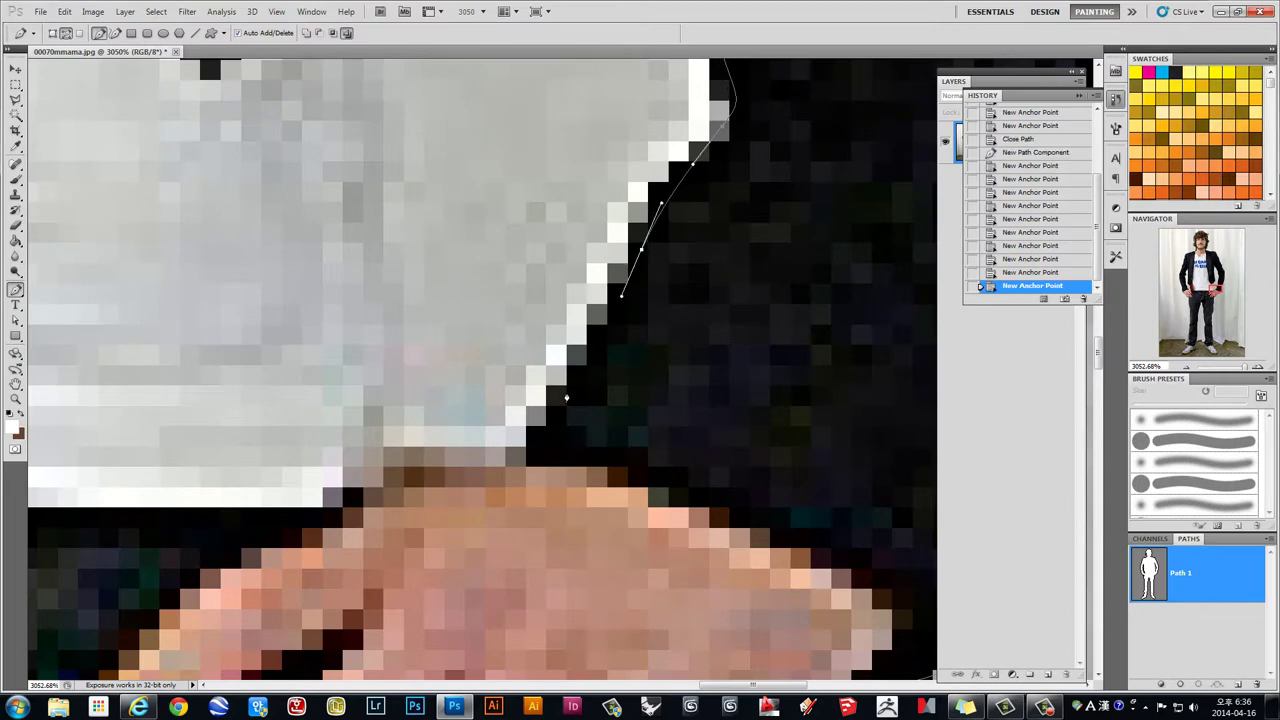
mouse_move(568, 389)
left_mouse_down()
mouse_move(550, 425)
mouse_move(462, 455)
left_mouse_up()
scroll(386, 377, "down", 1)
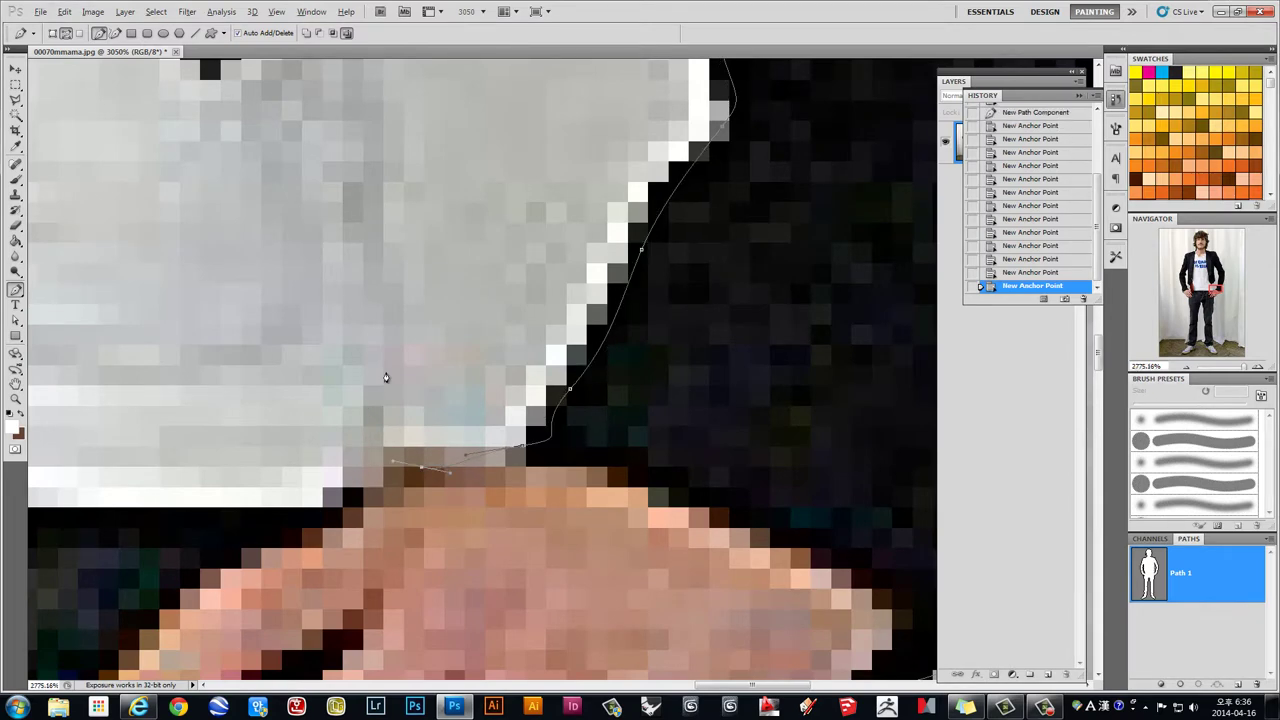
scroll(386, 377, "down", 3)
scroll(386, 377, "down", 2)
scroll(386, 370, "down", 1)
scroll(385, 338, "up", 2)
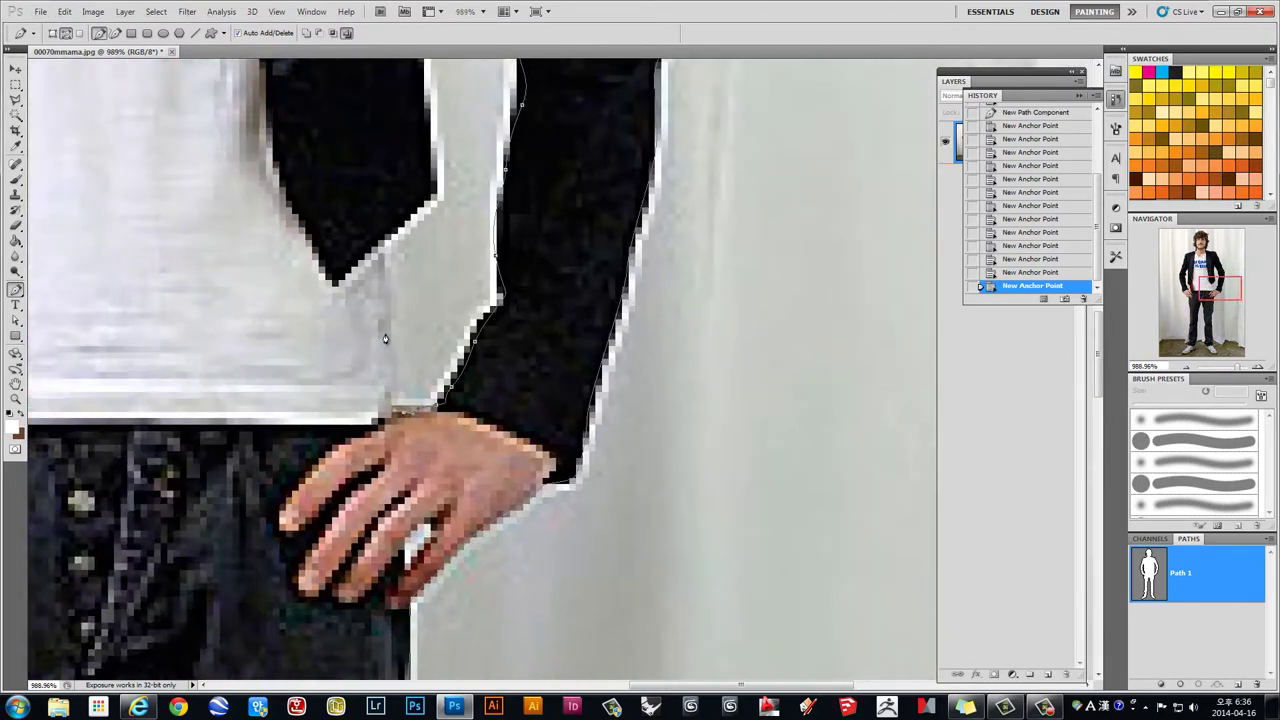
scroll(385, 338, "up", 1)
Step: Curve the subpath up the sleeve edge to the shirt tip and close it
left_click_drag(378, 338, 395, 200)
mouse_move(468, 147)
left_mouse_down()
mouse_move(363, 413)
mouse_move(367, 384)
left_mouse_up()
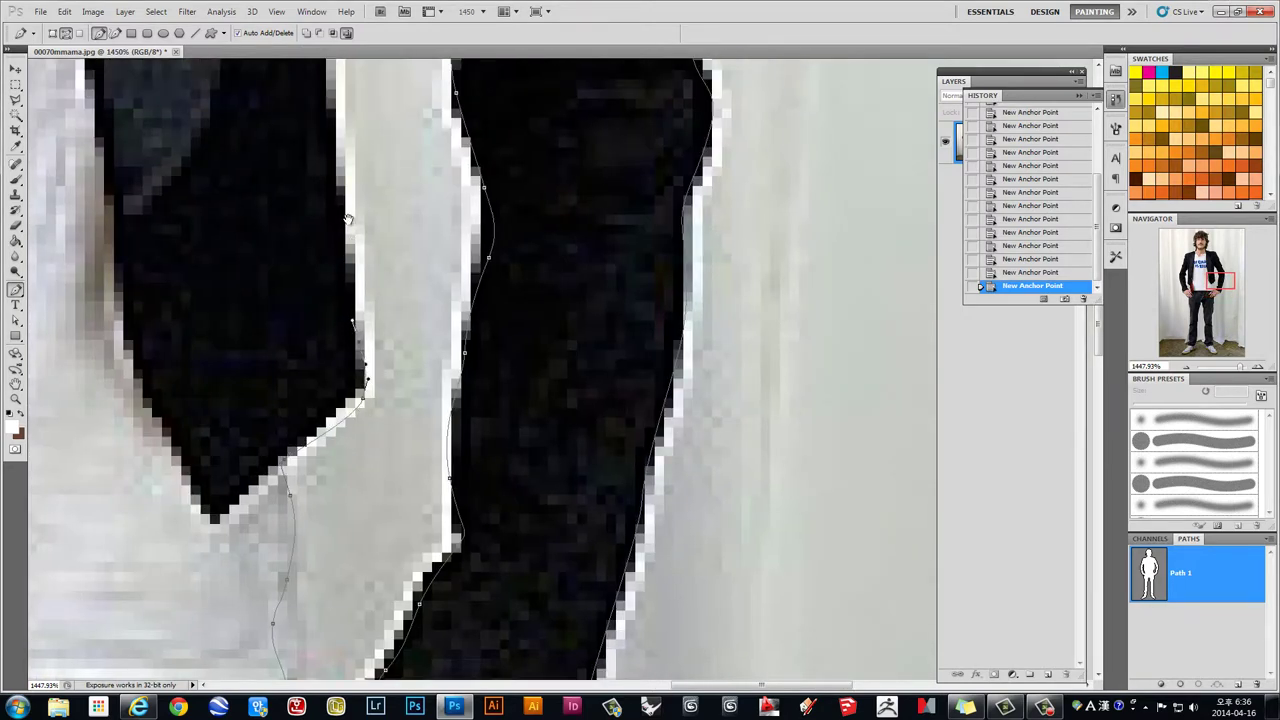
mouse_move(339, 164)
left_mouse_down()
mouse_move(379, 339)
mouse_move(358, 111)
left_mouse_up()
mouse_move(365, 59)
left_mouse_down()
mouse_move(372, 300)
mouse_move(417, 526)
mouse_move(423, 131)
left_mouse_up()
left_click(372, 271)
left_click(378, 262)
scroll(455, 328, "up", 3)
key("alt")
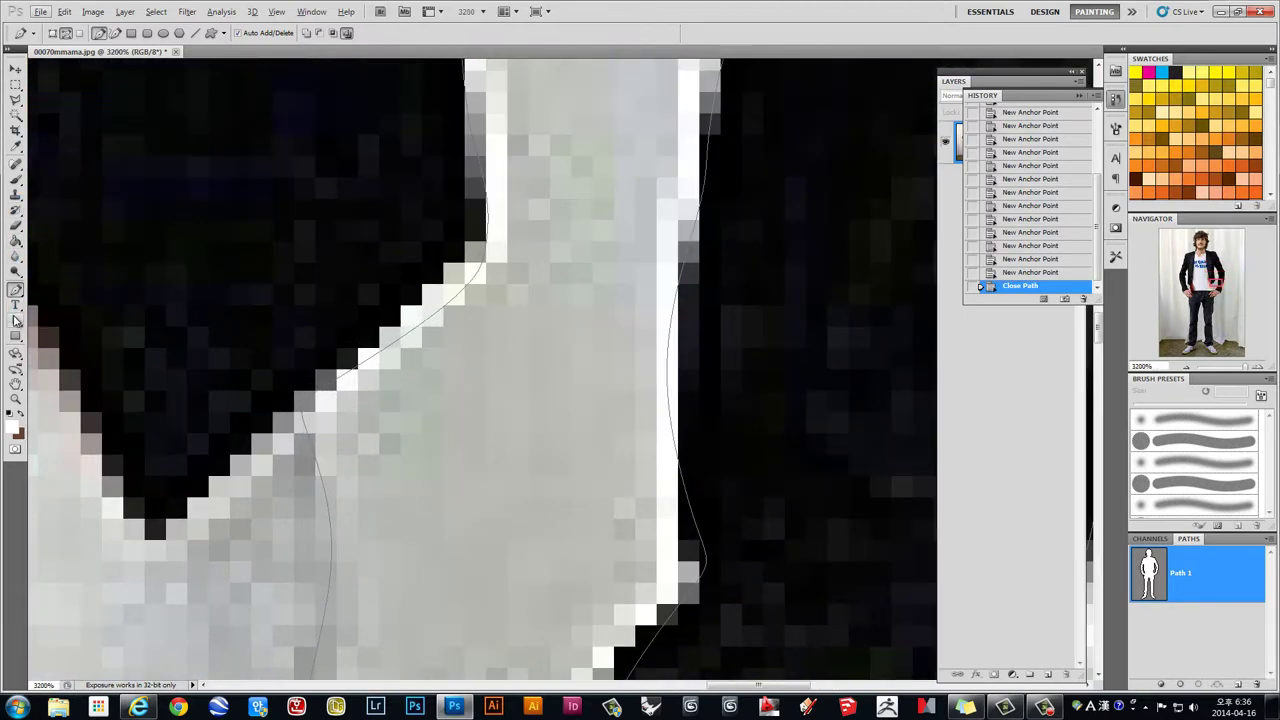
Step: Switch to the Direct Selection Tool and marquee-select this stretch's anchor points
left_click(15, 320)
left_click(17, 320)
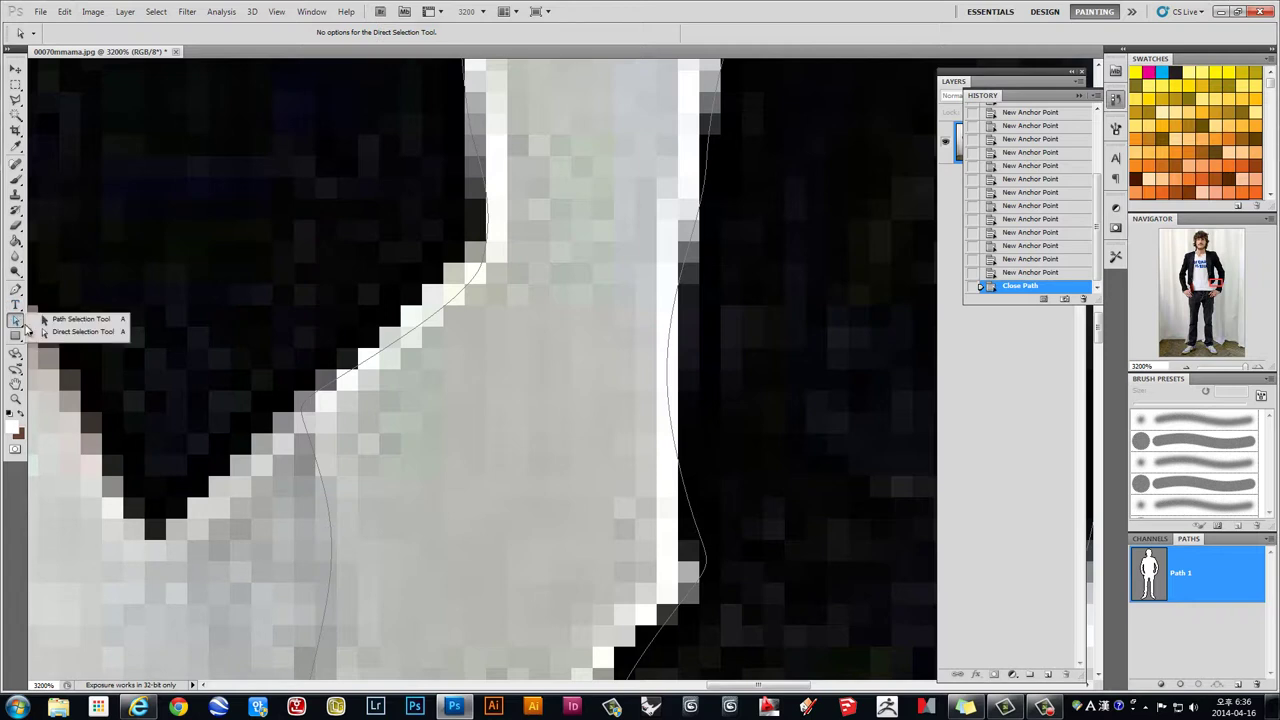
left_click(58, 333)
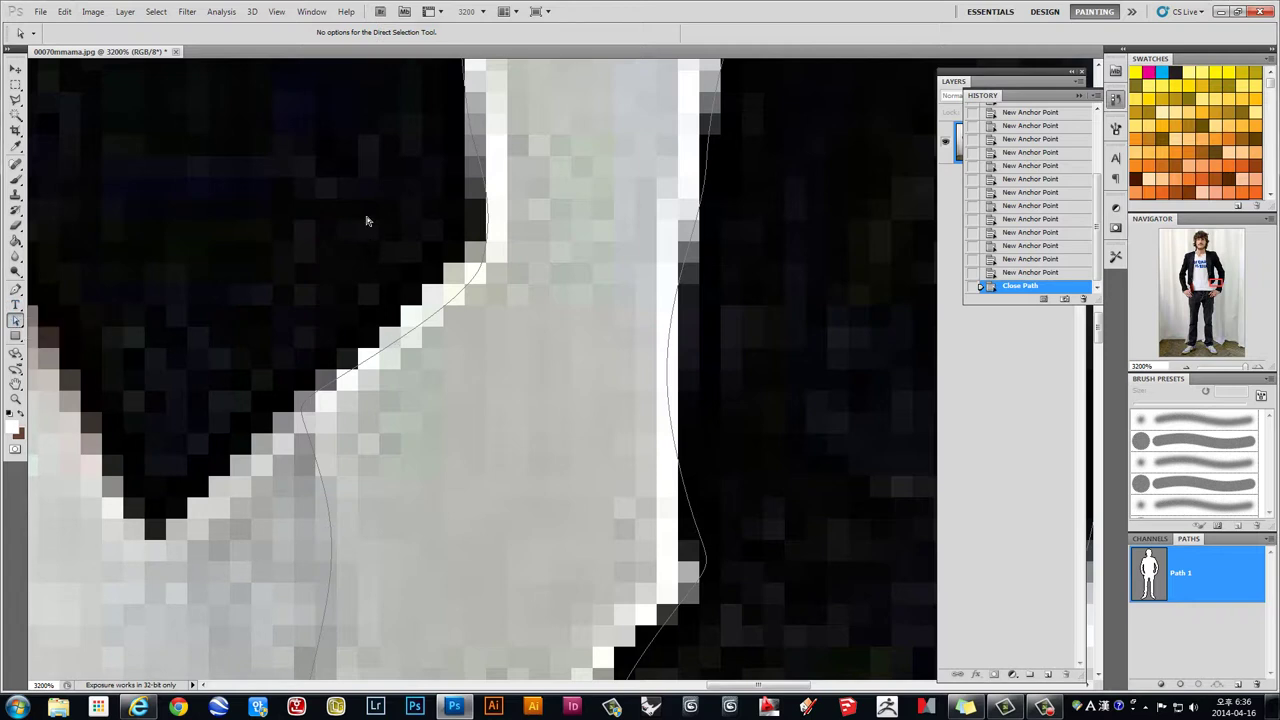
left_click_drag(356, 197, 553, 373)
Step: Drag the anchors and a curve handle onto the dark–pale jacket edge
left_click_drag(482, 265, 452, 242)
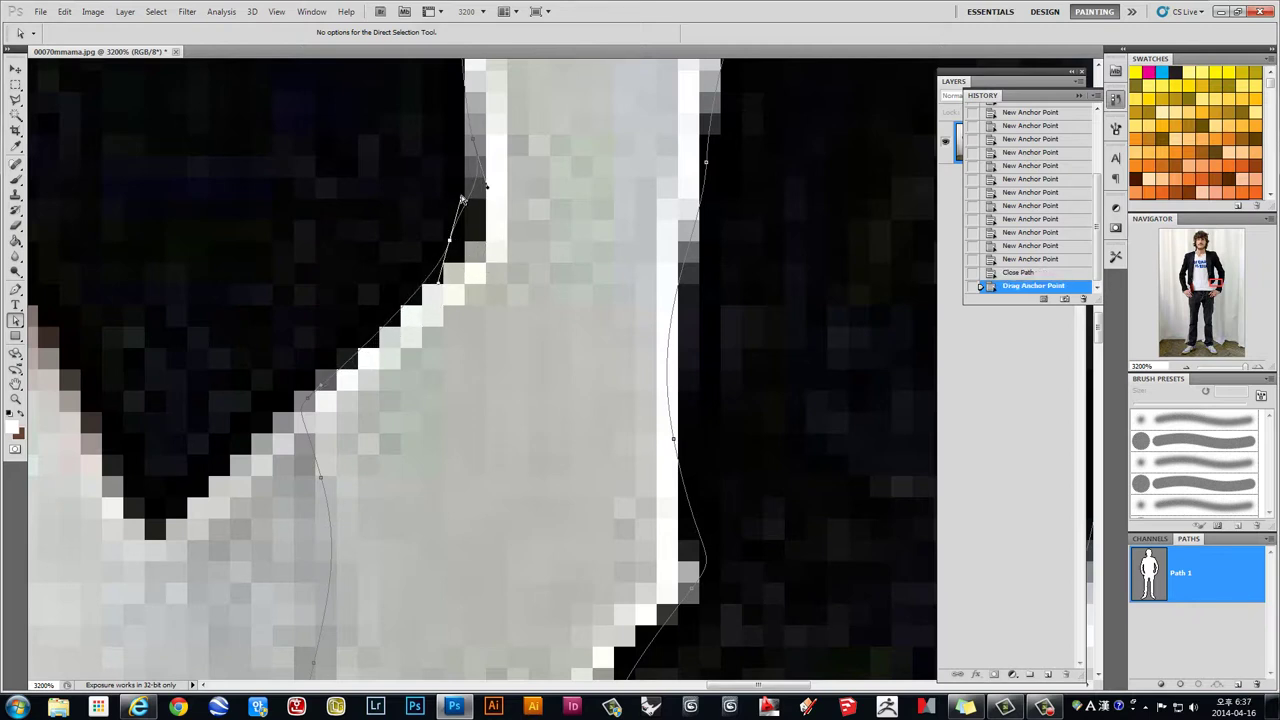
left_click_drag(462, 201, 497, 205)
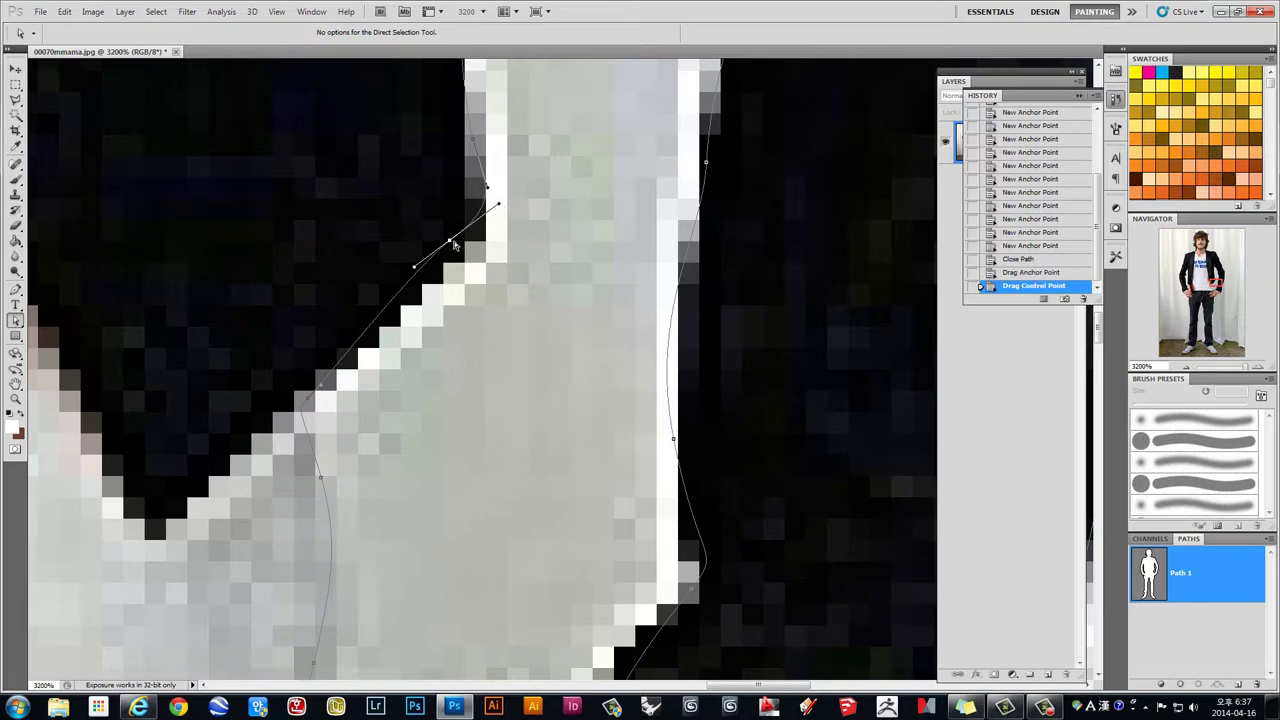
left_click_drag(452, 243, 460, 248)
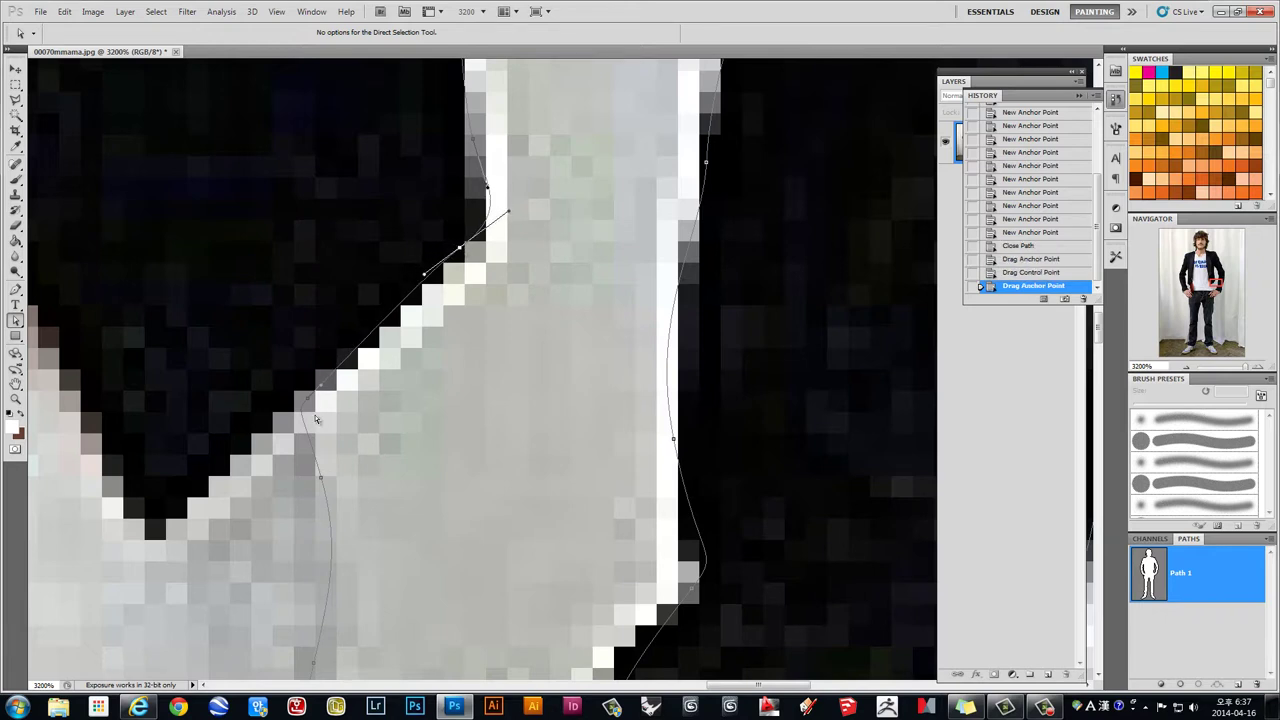
left_click_drag(310, 404, 307, 396)
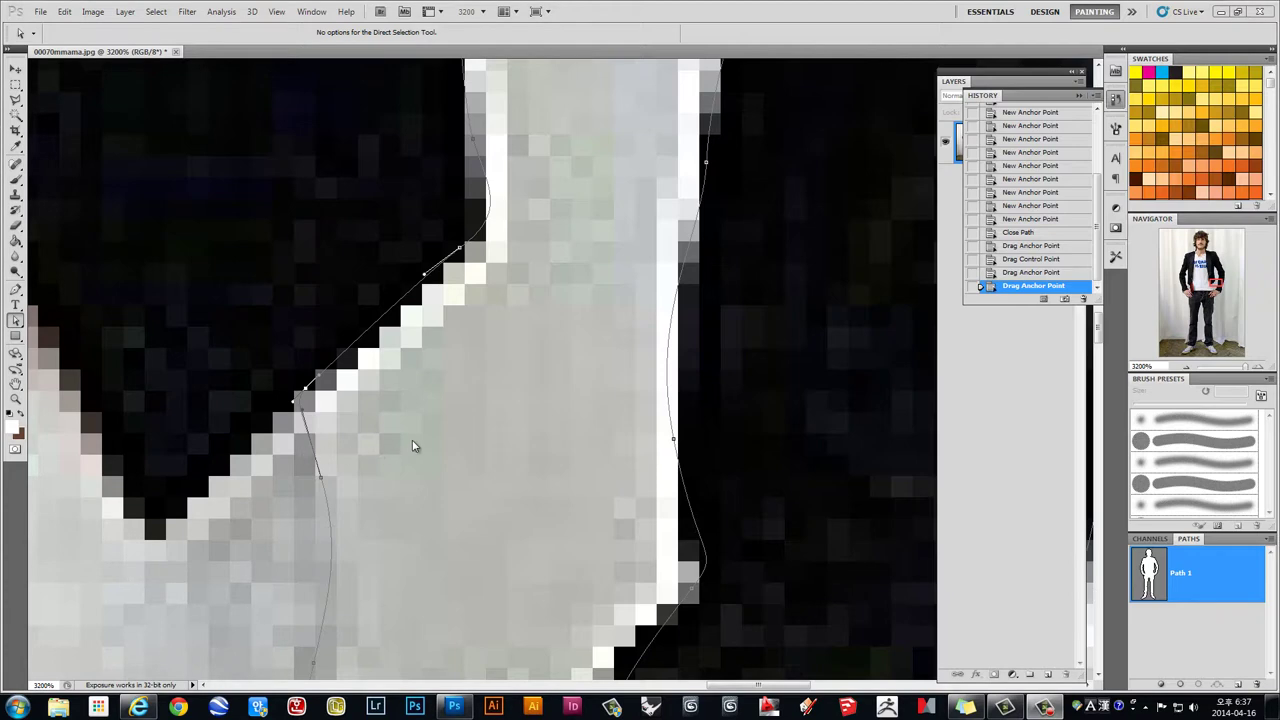
Step: Zoom into the right hand and begin outlining the finger gap with the Pen tool
scroll(419, 477, "down", 3)
scroll(421, 506, "down", 3)
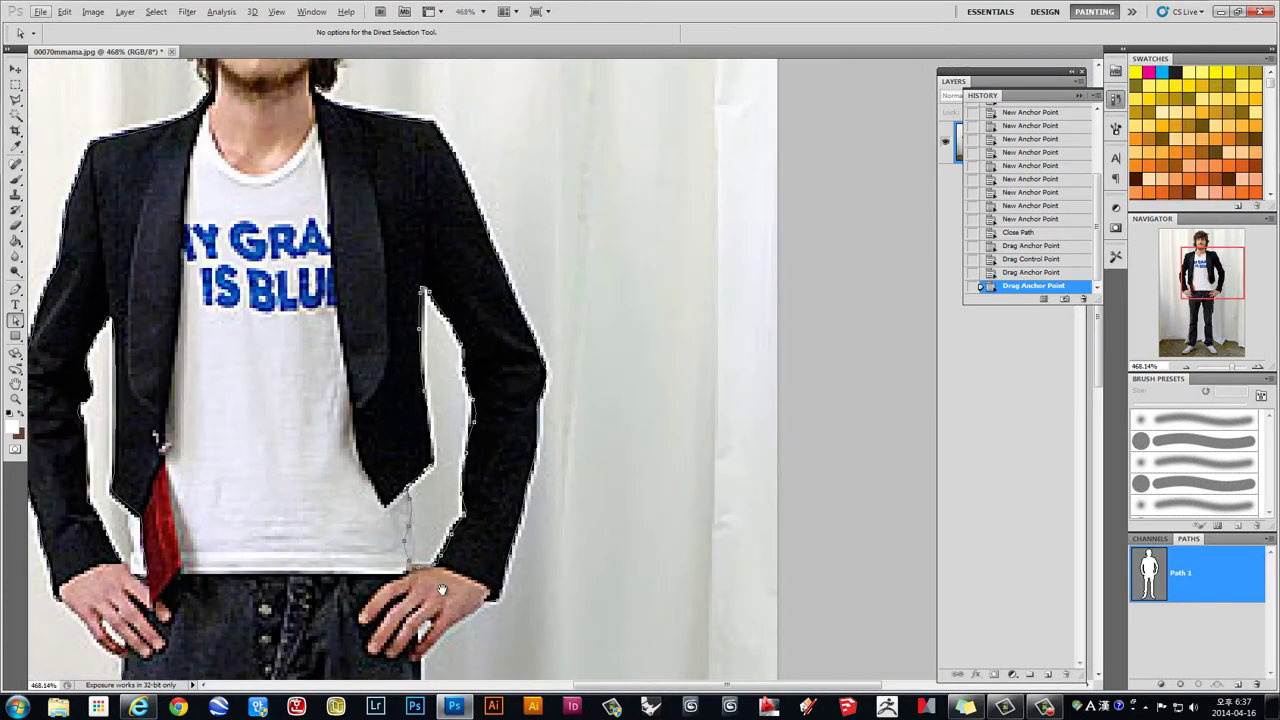
scroll(433, 390, "down", 2)
scroll(433, 390, "up", 1)
scroll(425, 395, "up", 2)
scroll(415, 400, "up", 1)
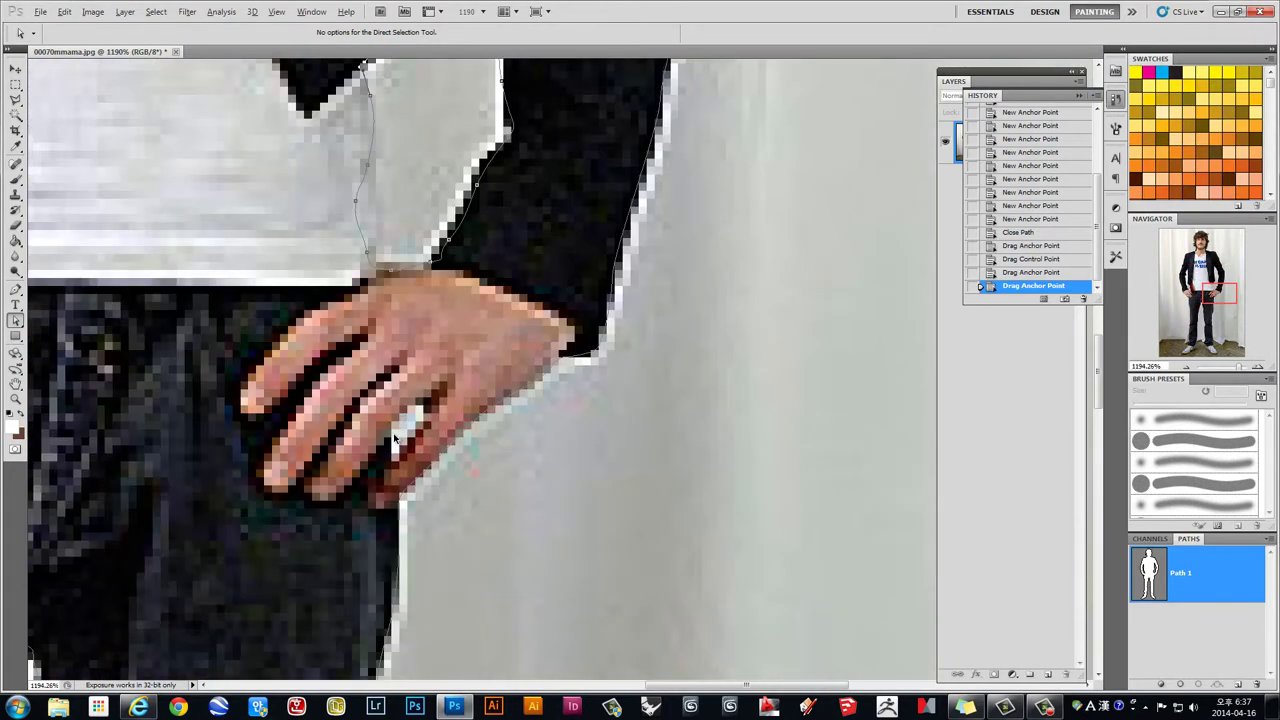
scroll(407, 407, "up", 2)
scroll(407, 407, "up", 2)
key("p")
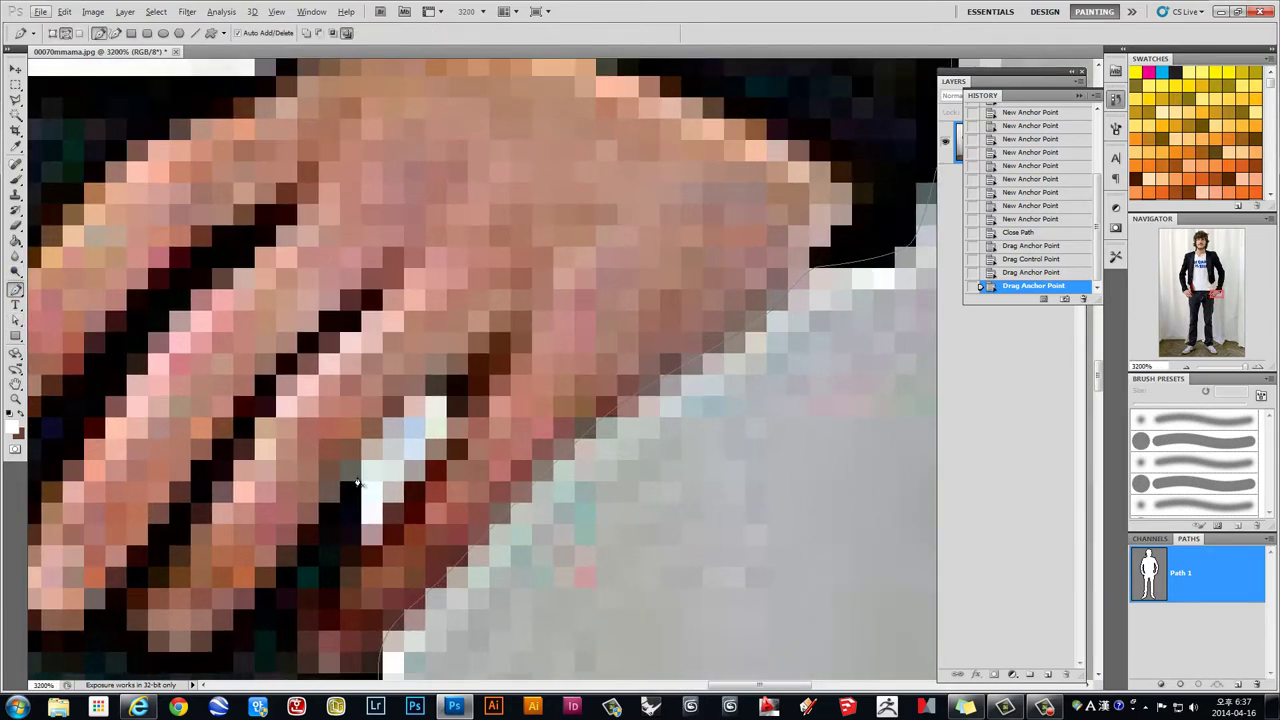
left_click(363, 468)
left_click(401, 423)
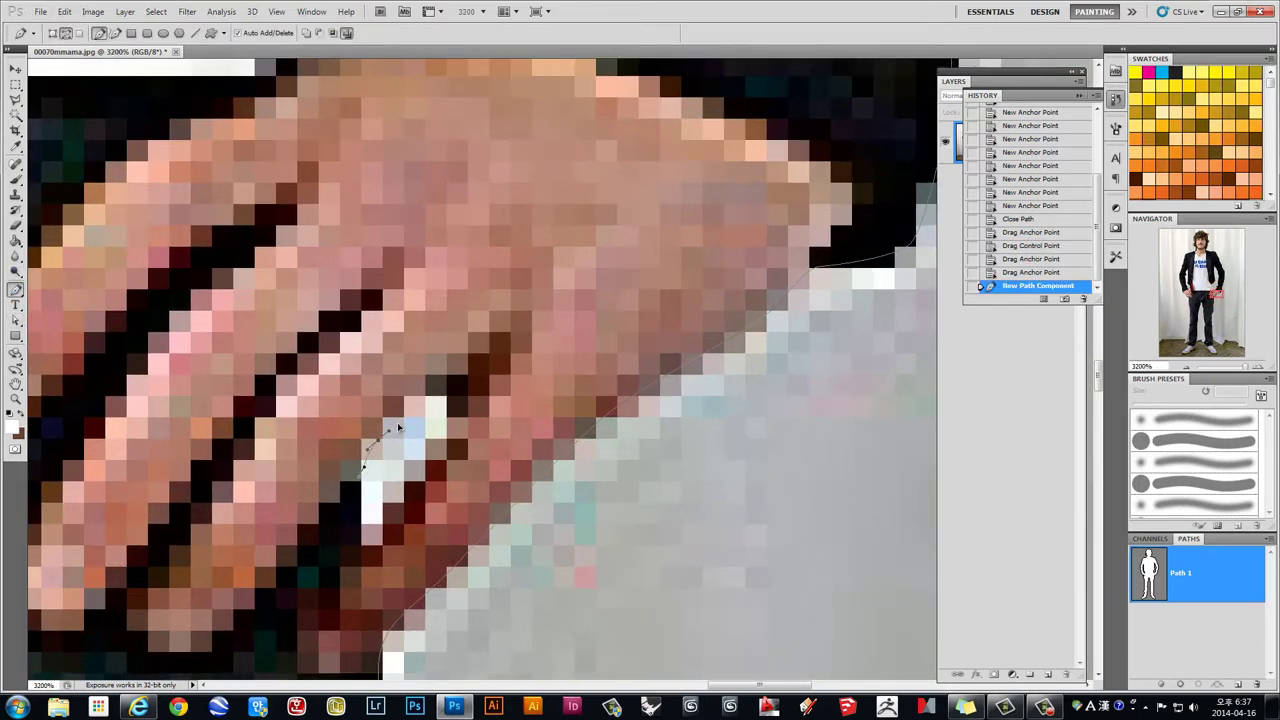
left_click(426, 390)
left_click(455, 405)
Step: Finish tracing the finger gap and close it as a fourth inner subpath of Path 1
left_click(428, 468)
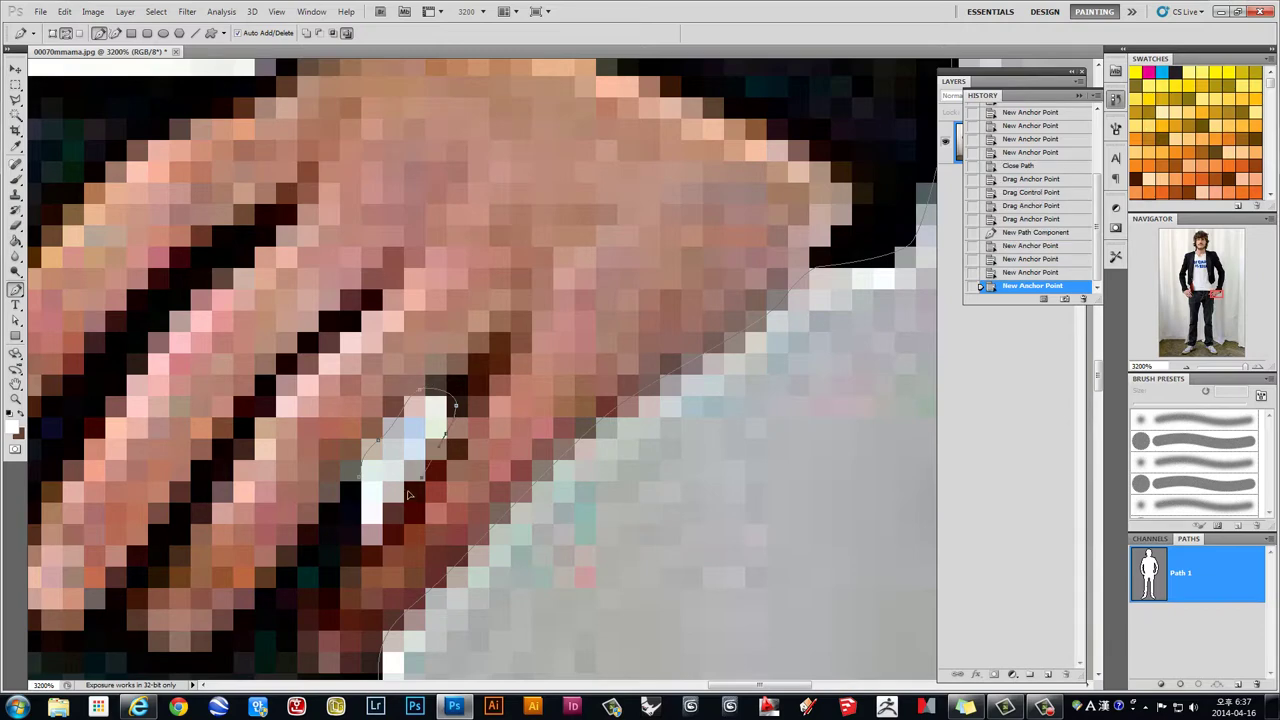
left_click(380, 535)
left_click(362, 546)
left_click(356, 492)
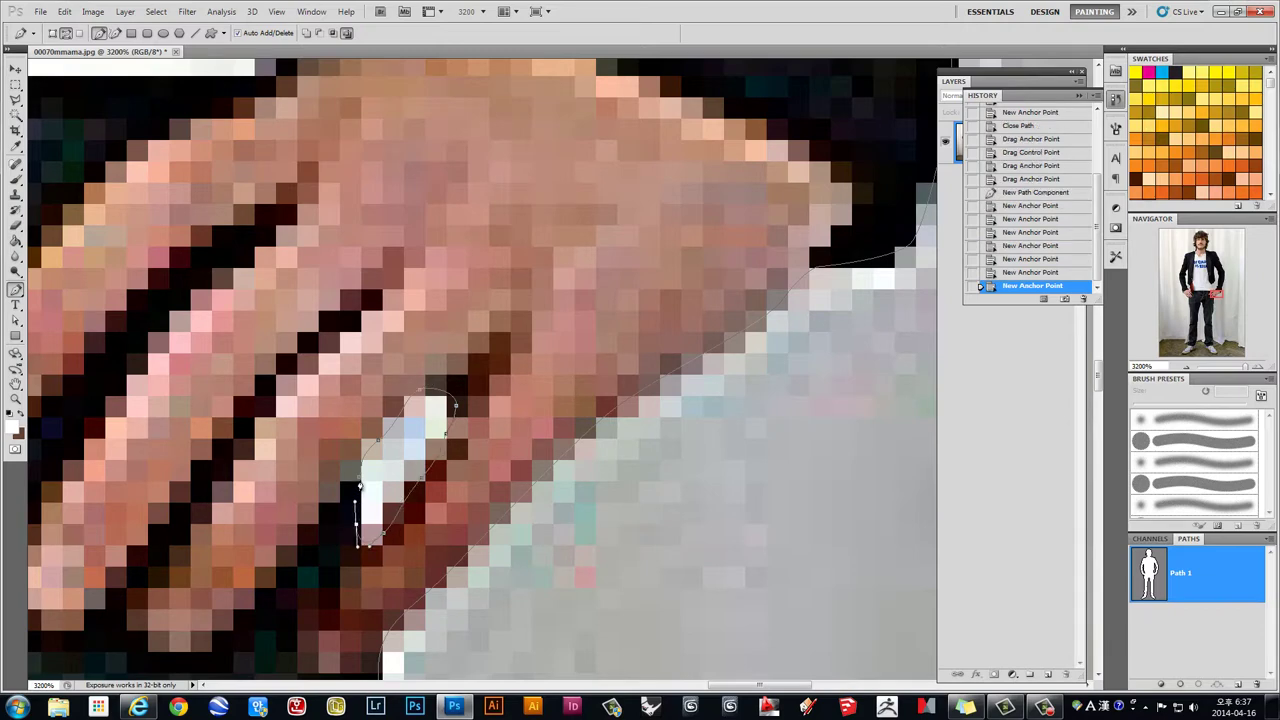
left_click(360, 484)
scroll(362, 486, "down", 6)
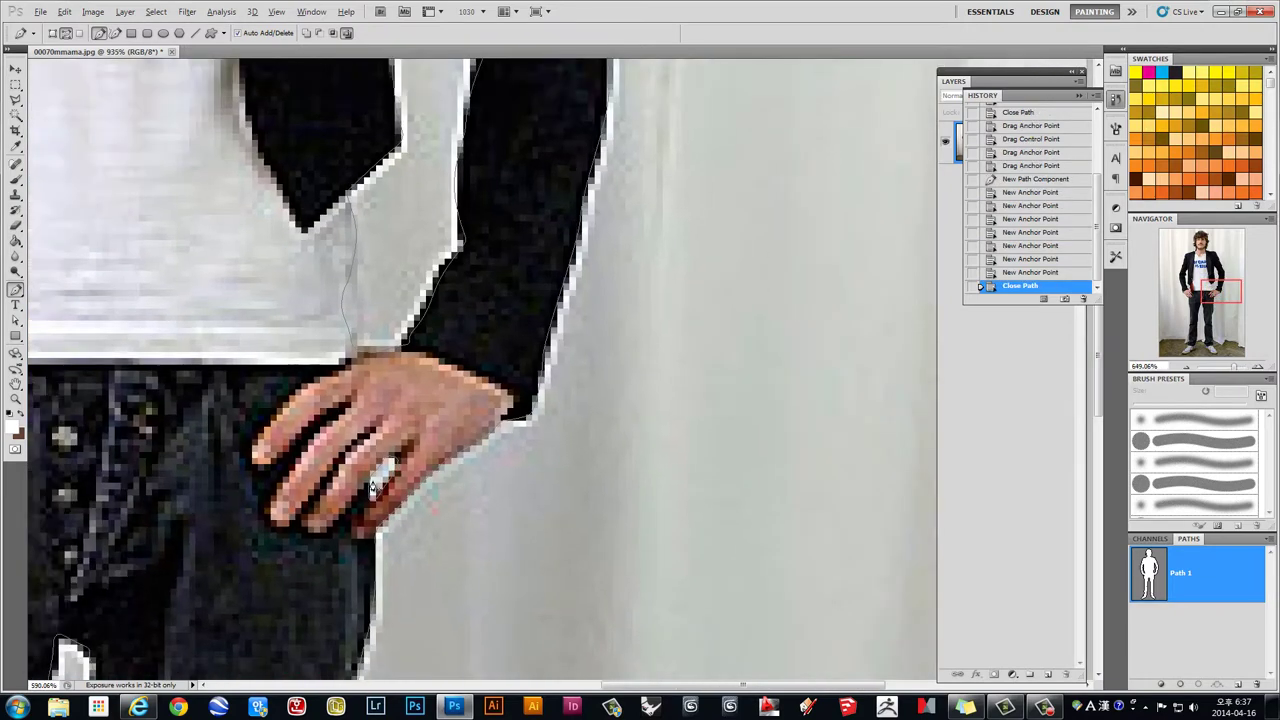
scroll(378, 383, "down", 2)
scroll(380, 385, "down", 1)
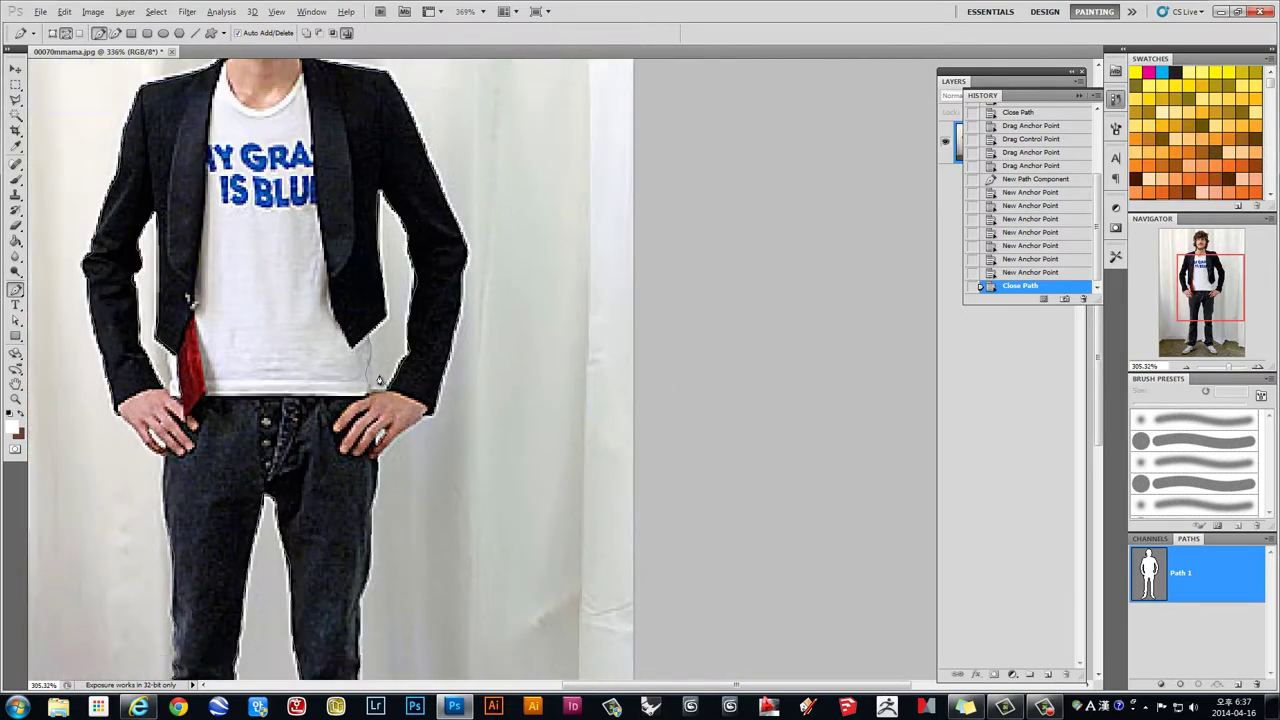
scroll(382, 390, "down", 2)
scroll(410, 400, "down", 2)
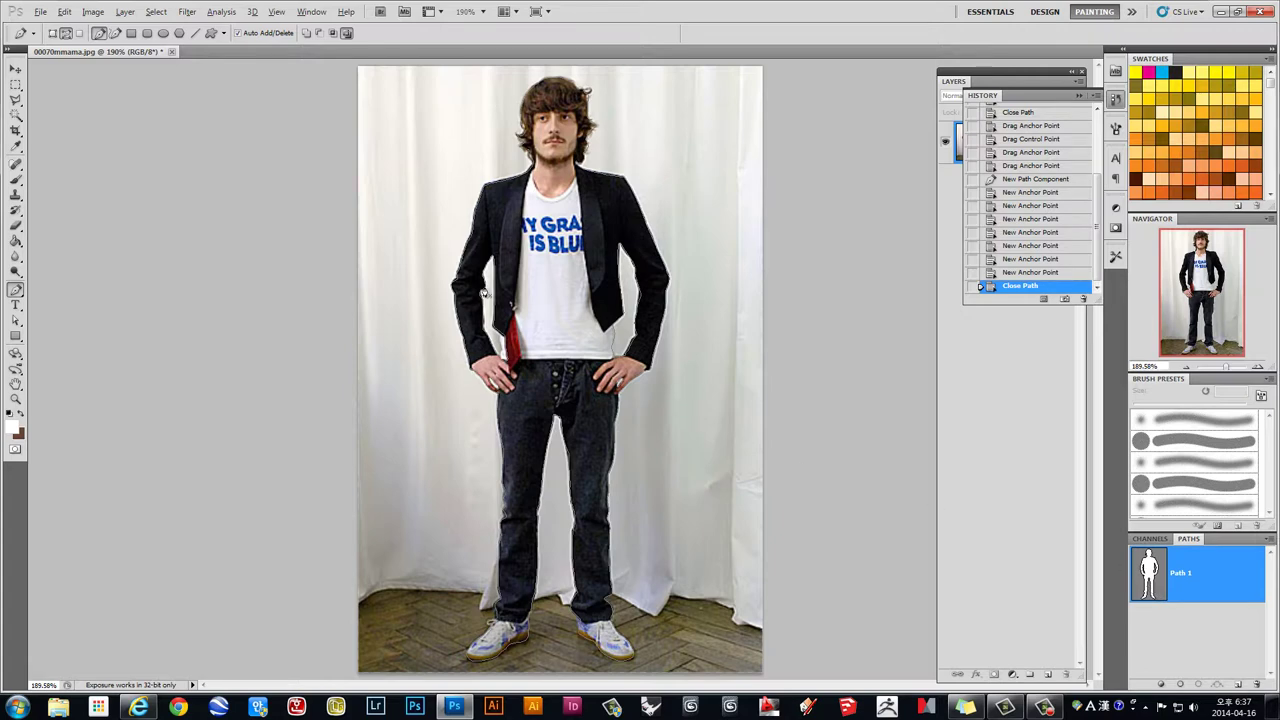
key("alt")
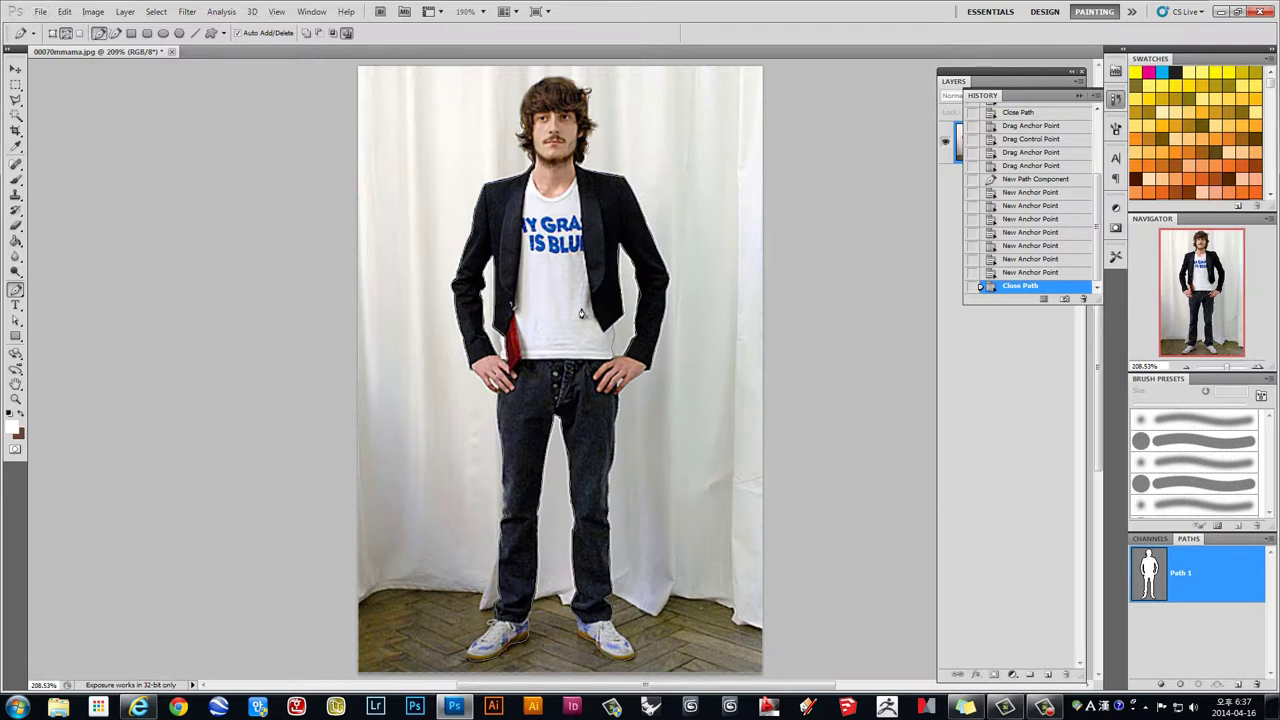
scroll(580, 305, "up", 5)
scroll(580, 305, "up", 2)
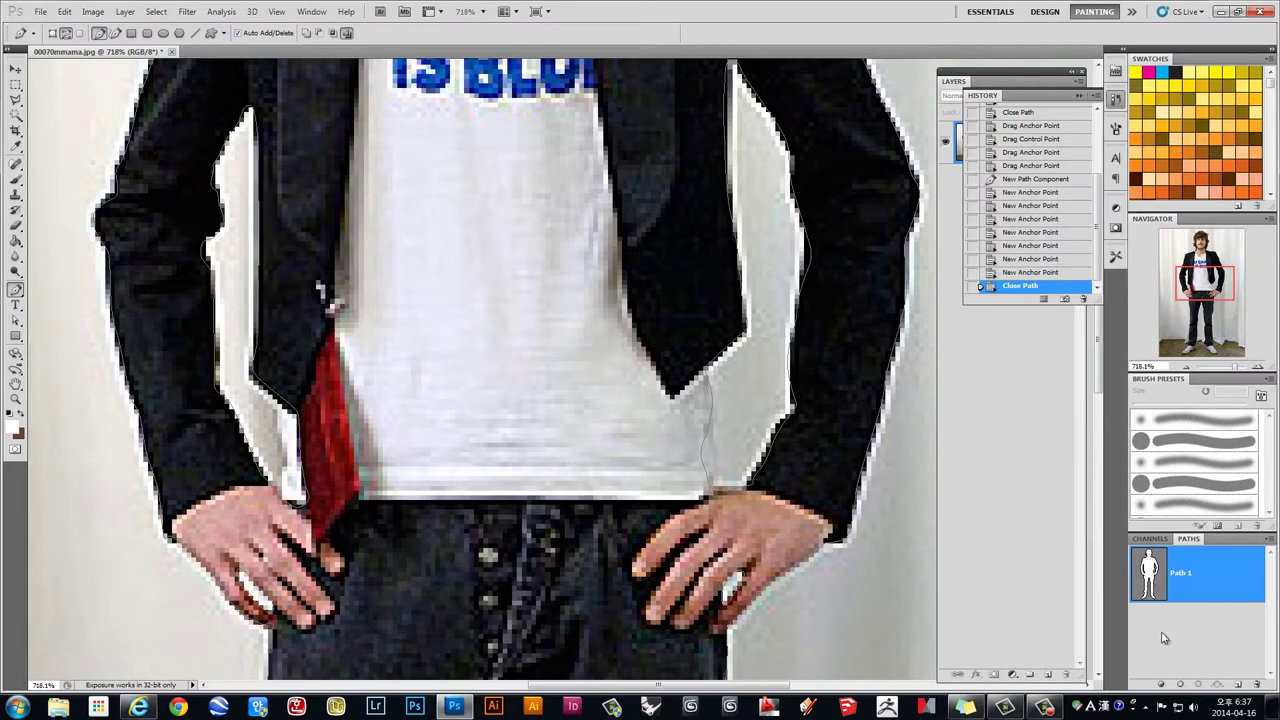
Step: Toggle Path 1's visibility and inspect its anchor points along the jacket outline
left_click(1192, 642)
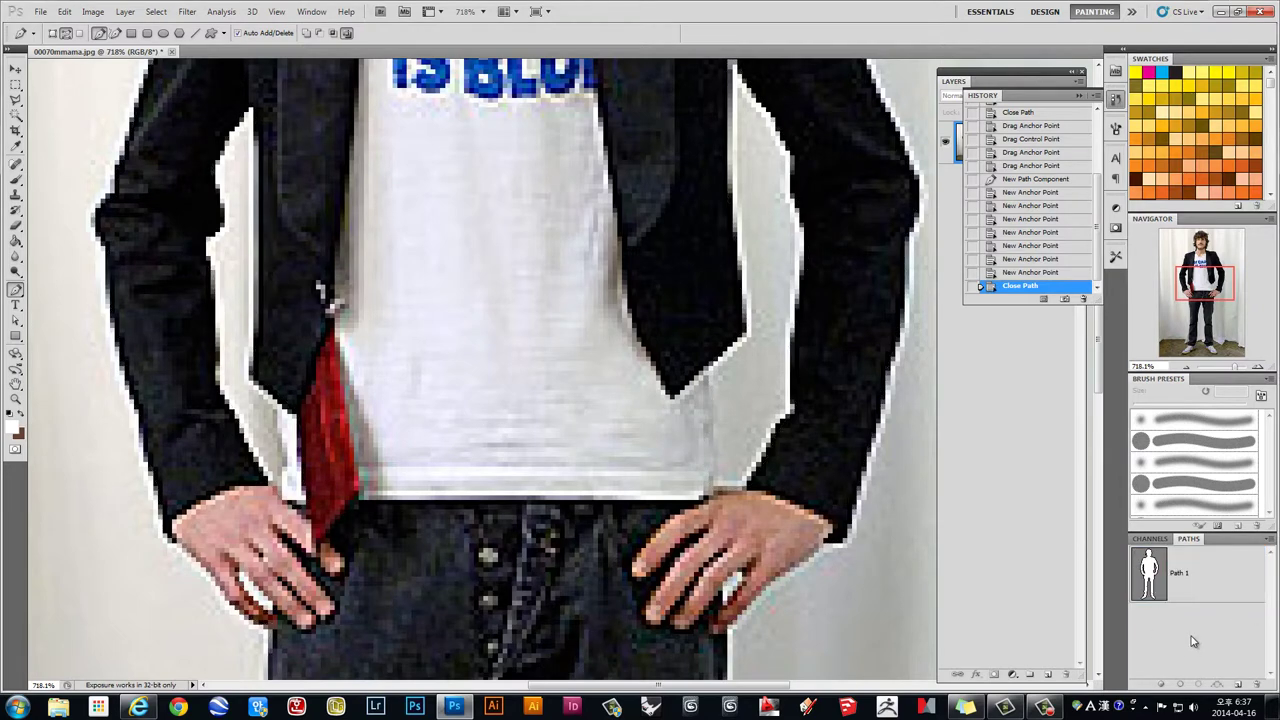
left_click(1224, 578)
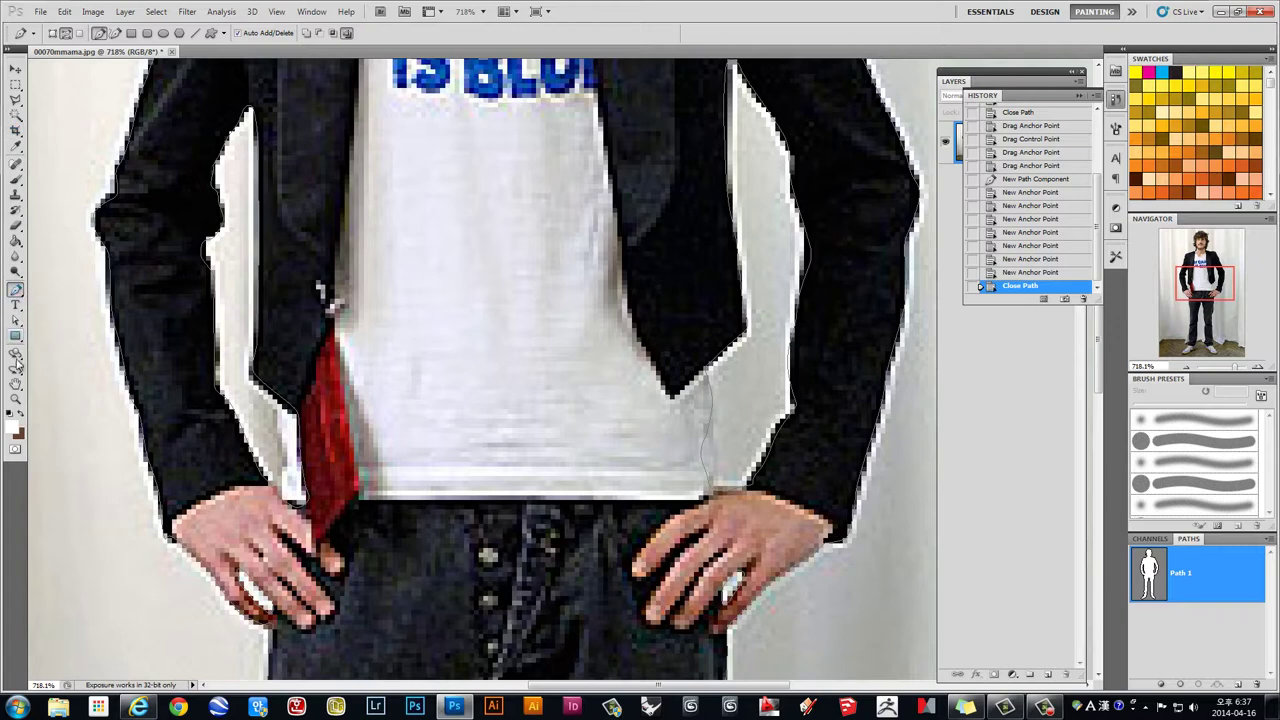
left_click(15, 321)
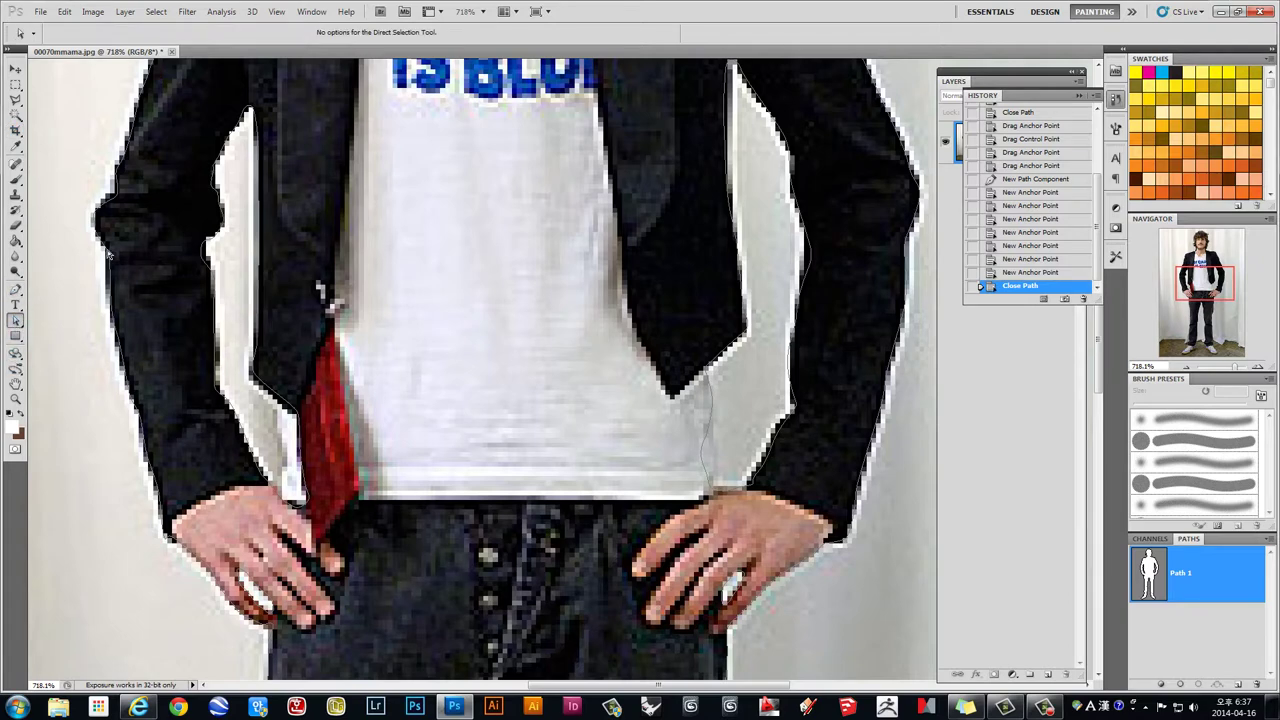
left_click(138, 304)
left_click(15, 68)
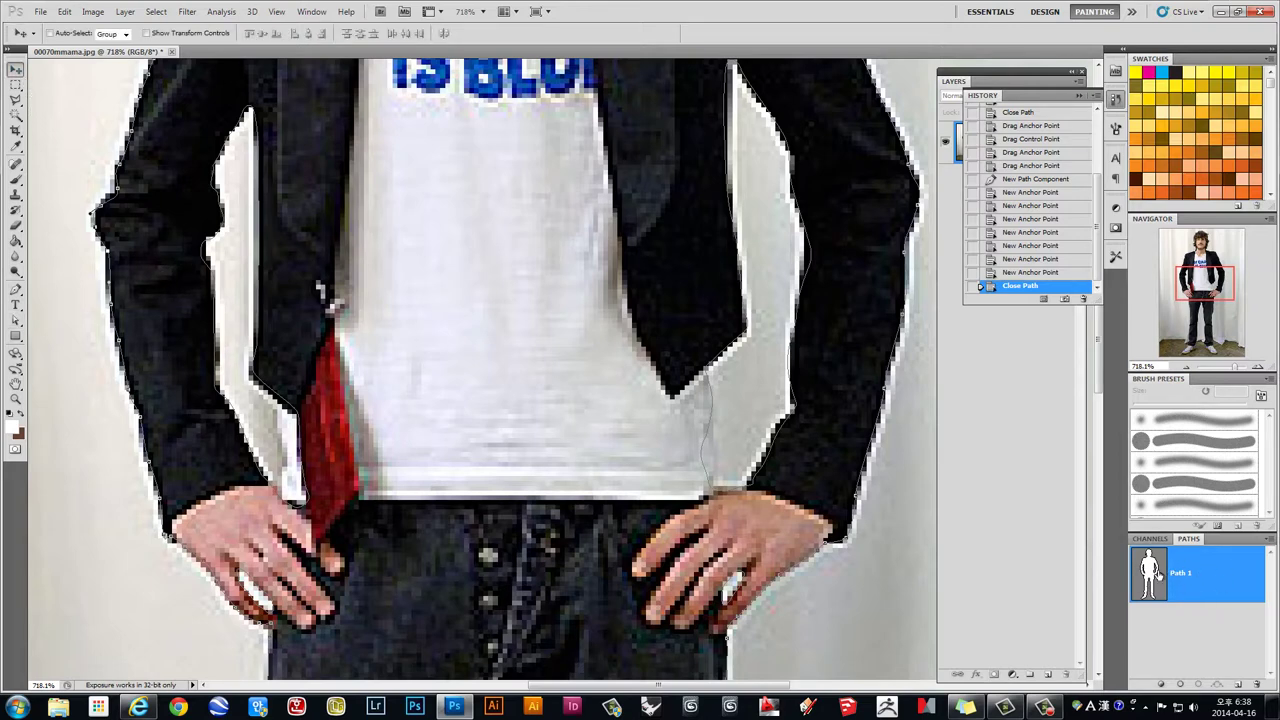
left_click(1187, 645)
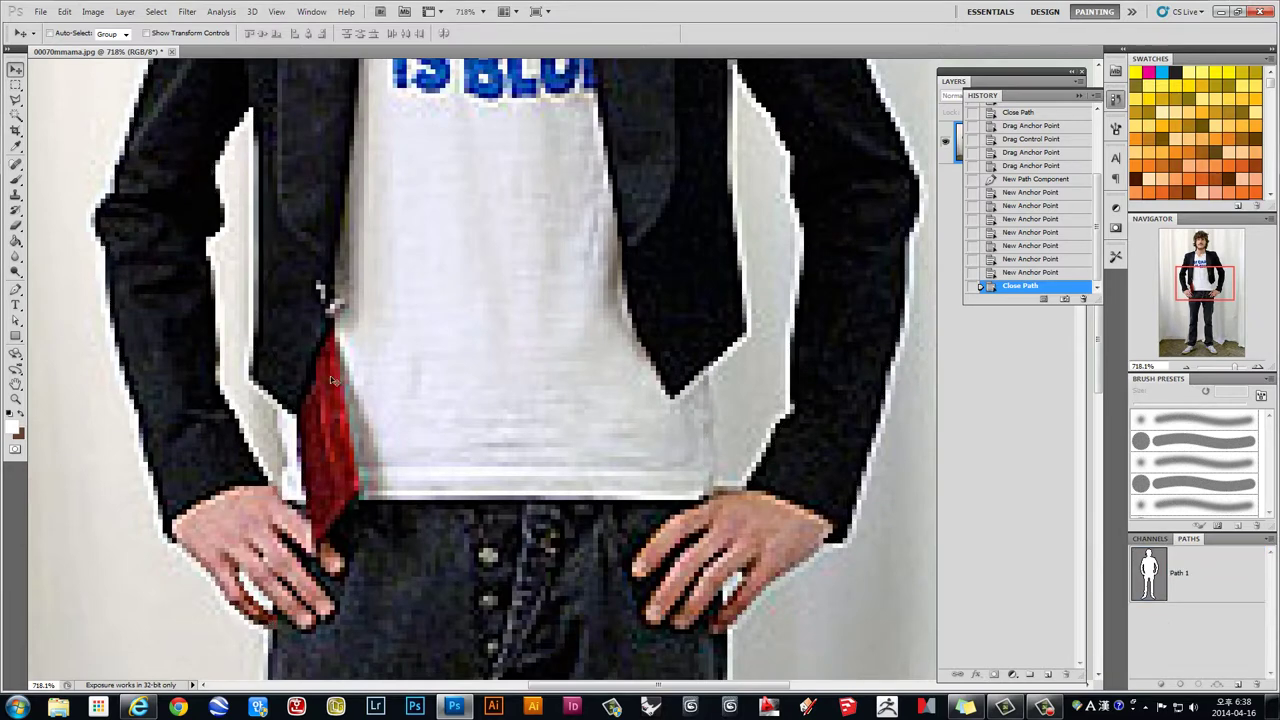
Step: Load Path 1 as a selection, with marching ants around the man excluding the gaps
scroll(480, 303, "down", 2)
scroll(480, 303, "down", 2)
scroll(480, 305, "down", 2)
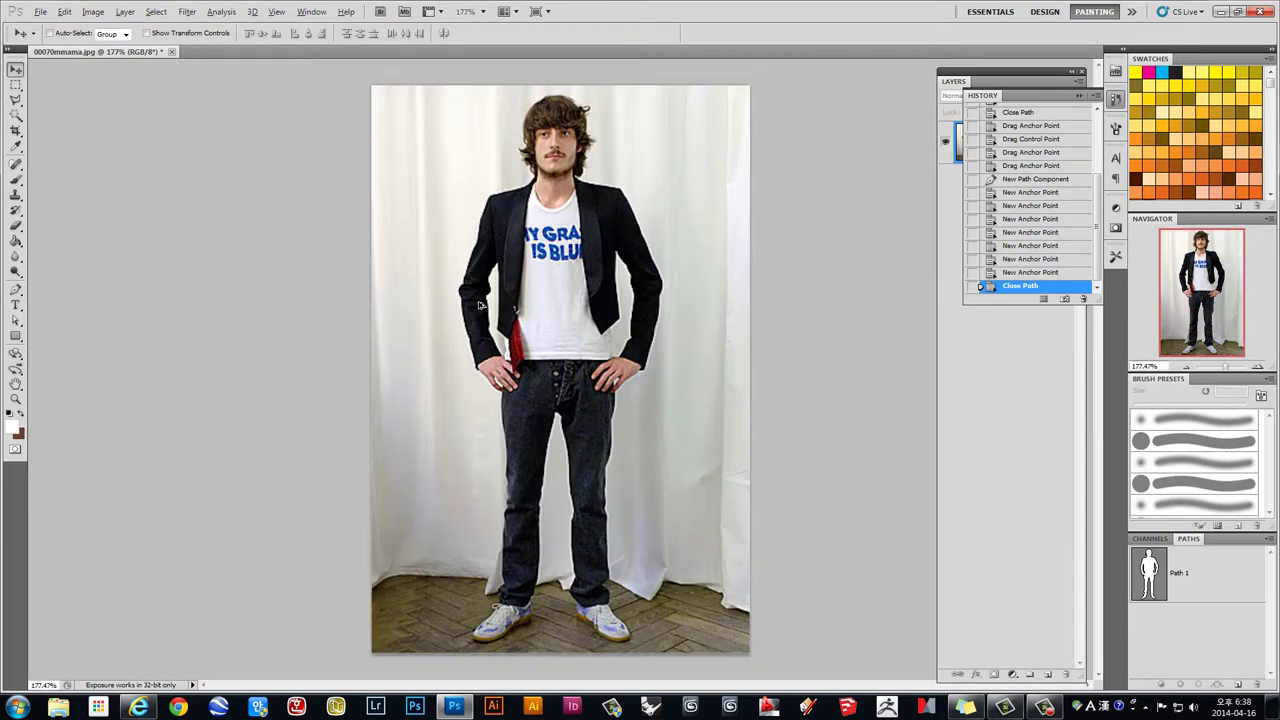
scroll(600, 140, "up", 1)
scroll(565, 110, "up", 1)
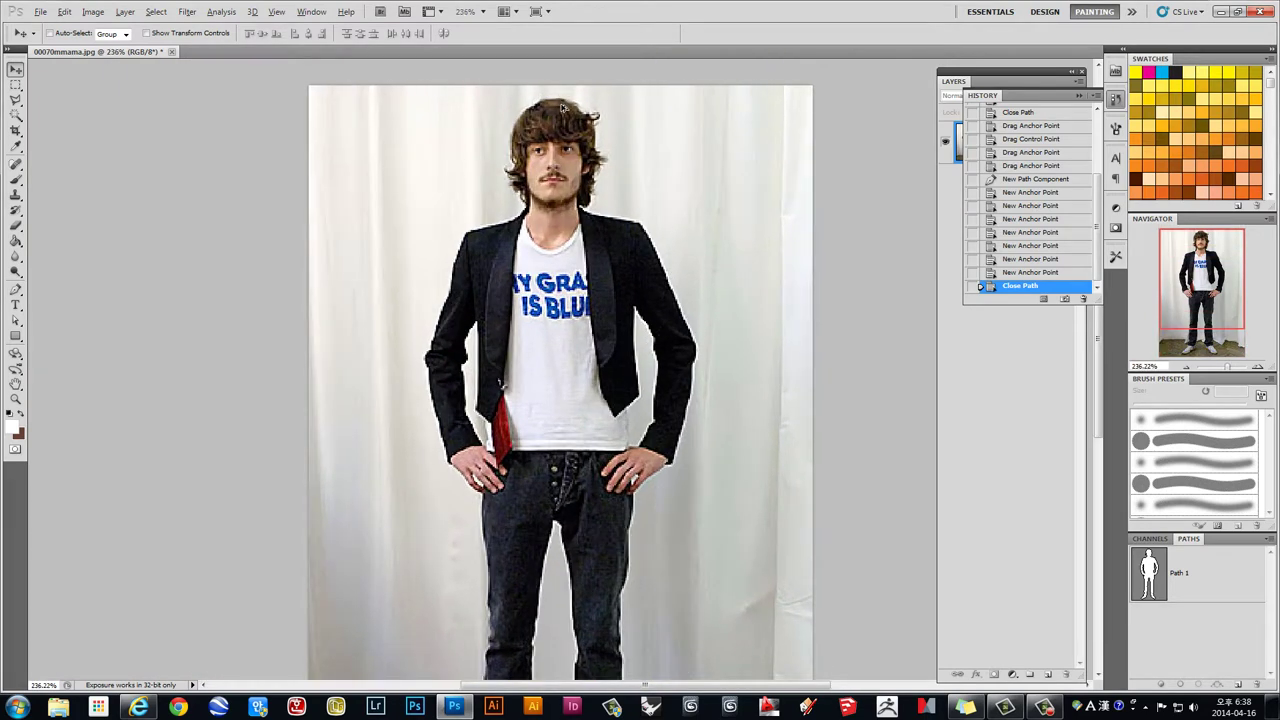
scroll(563, 110, "up", 1)
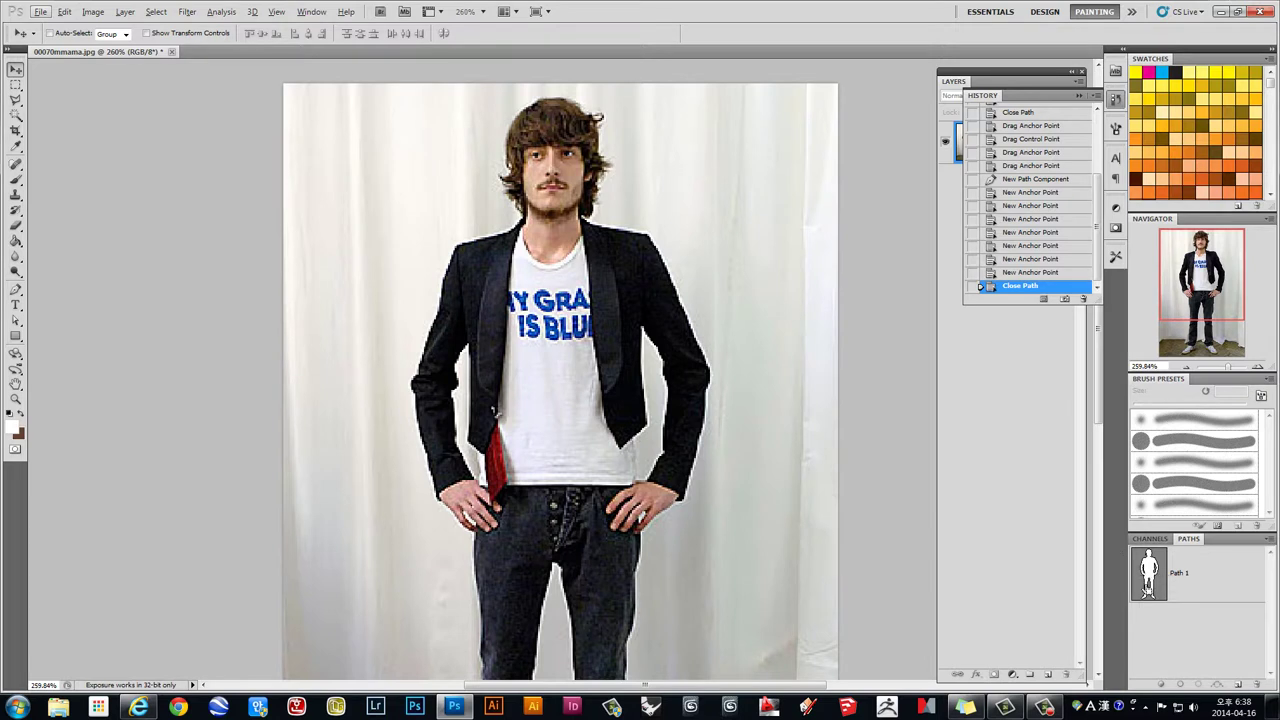
left_click(1152, 576, "ctrl")
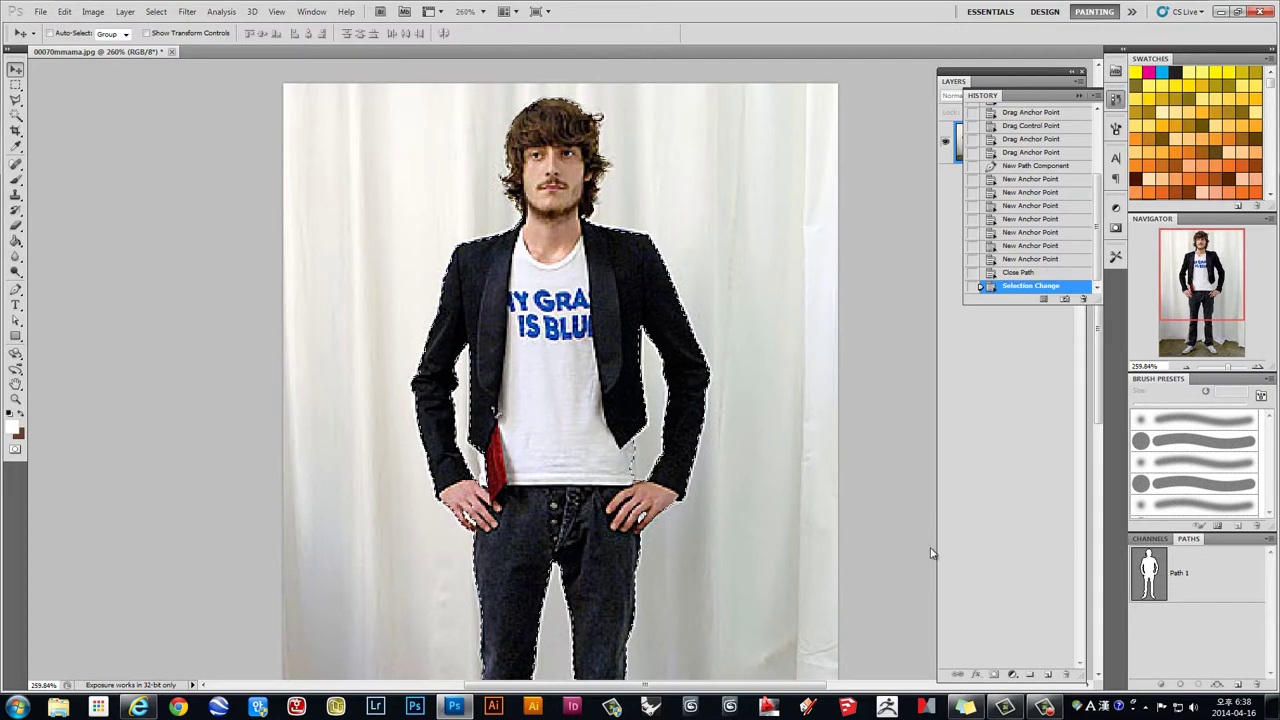
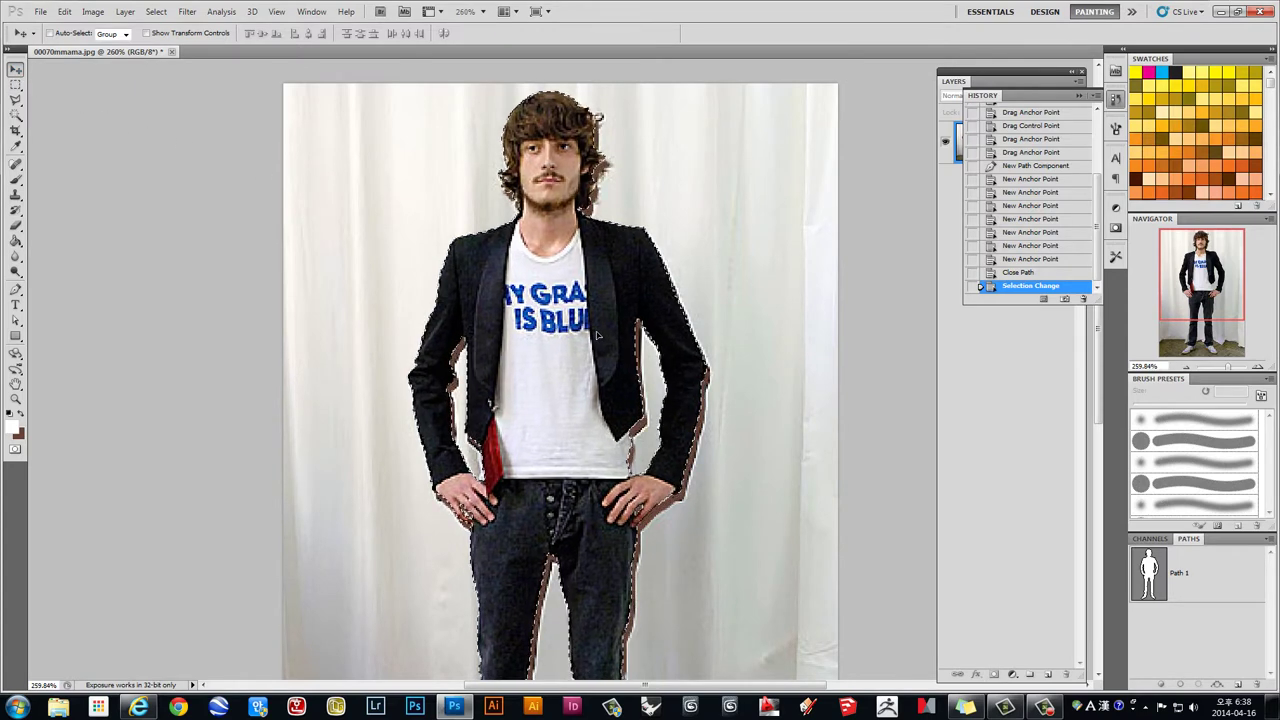
Step: Test-move the selected man, then undo to return him to his original place
mouse_move(604, 343)
left_mouse_down()
mouse_move(462, 288)
mouse_move(847, 360)
mouse_move(600, 296)
left_mouse_up()
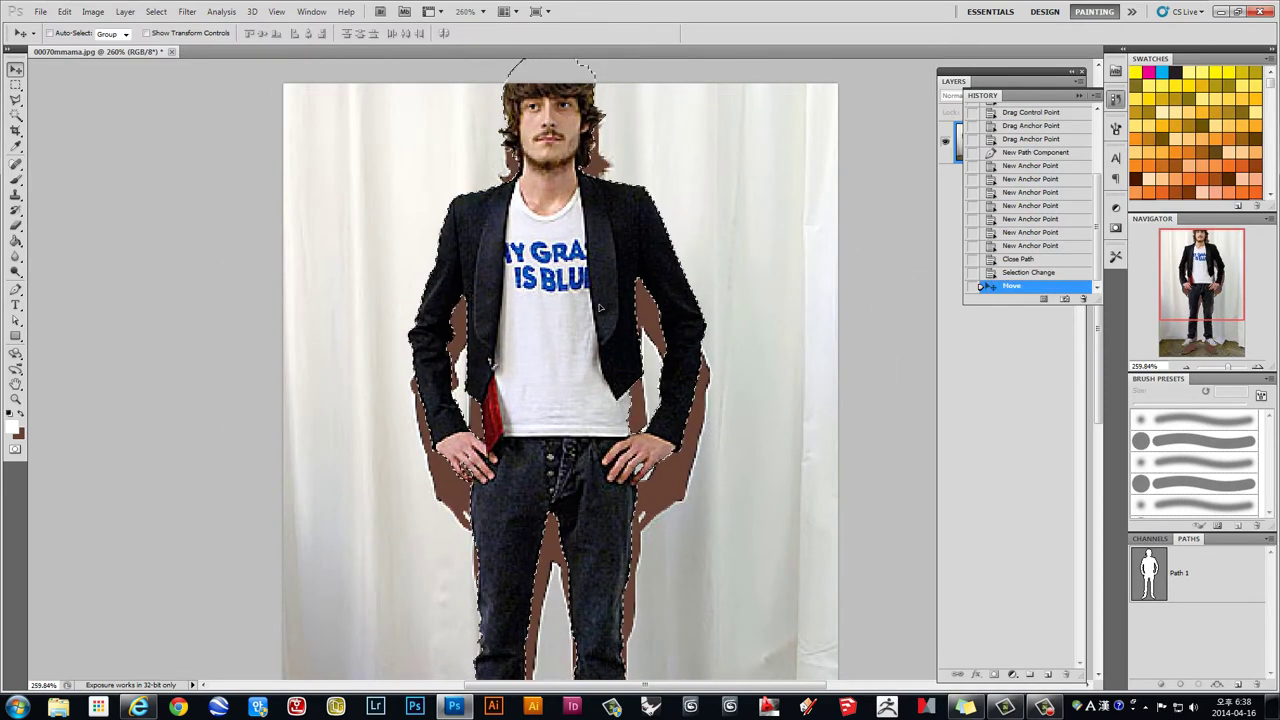
left_click_drag(600, 296, 601, 309)
key("ctrl+z")
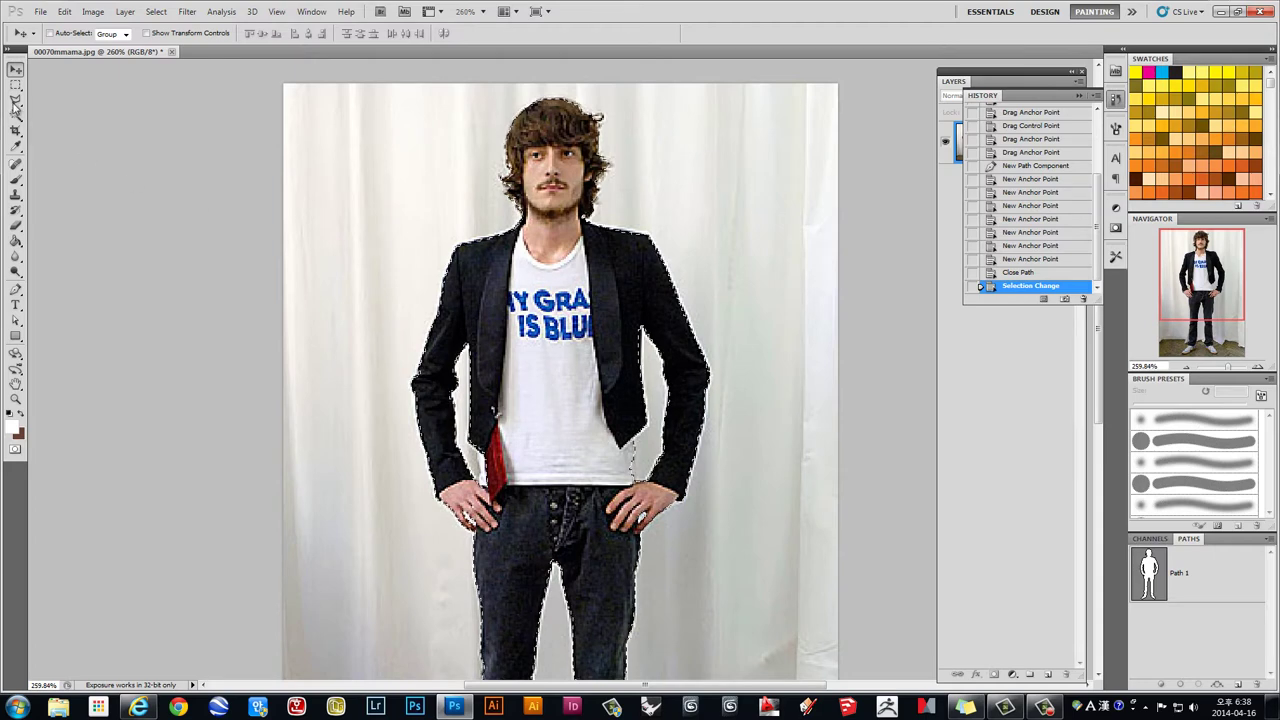
Step: Switch to the Rectangular Marquee and deselect the man
key("m")
scroll(534, 345, "down", 2)
scroll(534, 345, "down", 1)
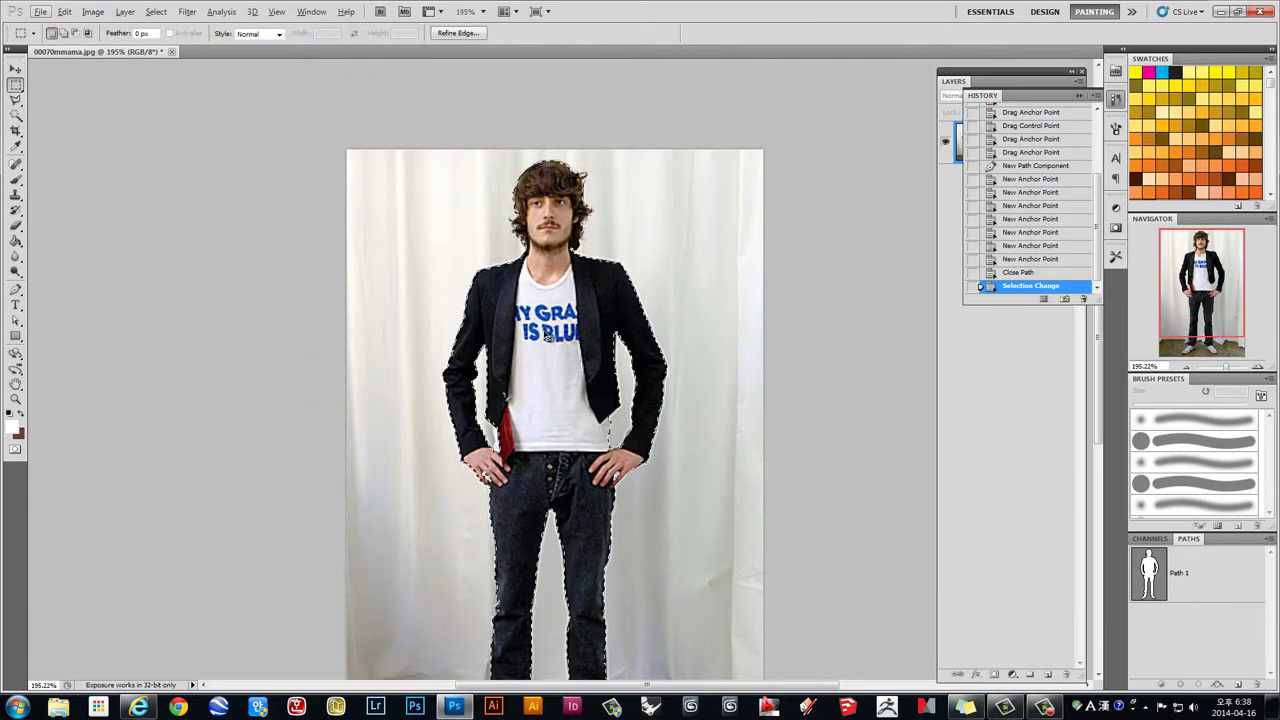
key("ctrl+d")
scroll(547, 337, "up", 2)
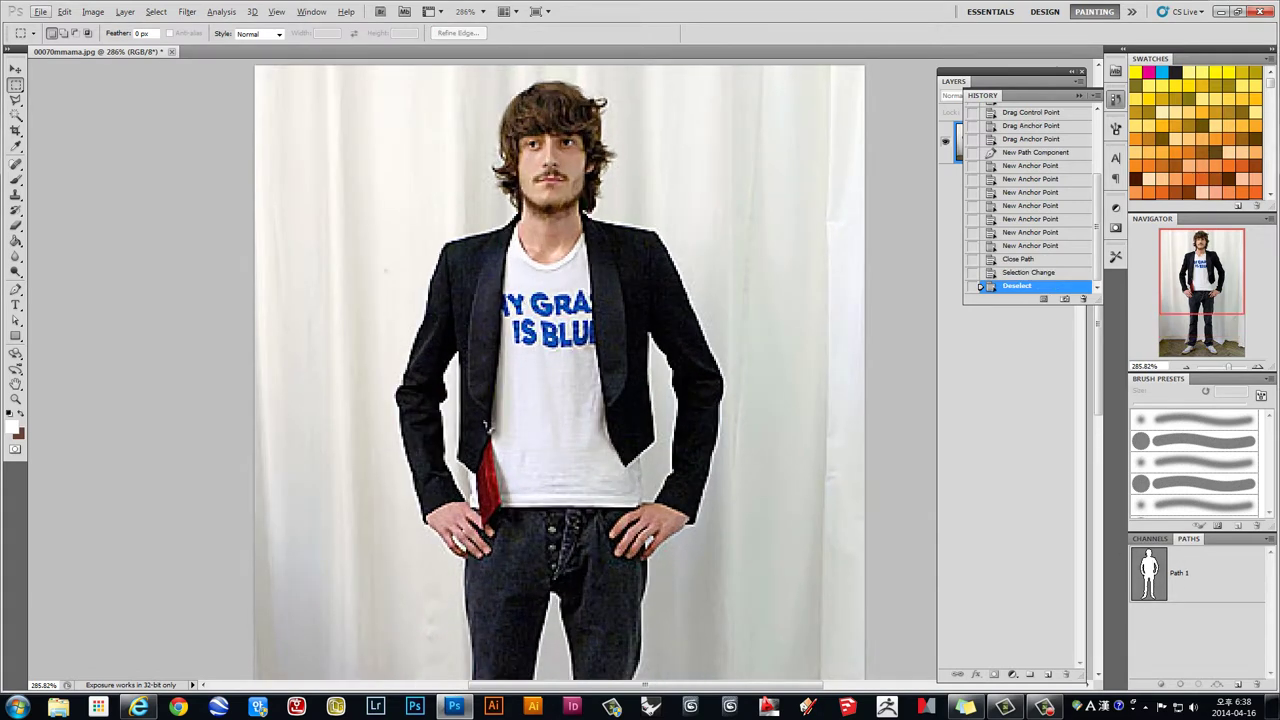
Step: Save 00070mmama.jpg as a JPEG at quality 12 and close the document
left_click(40, 12)
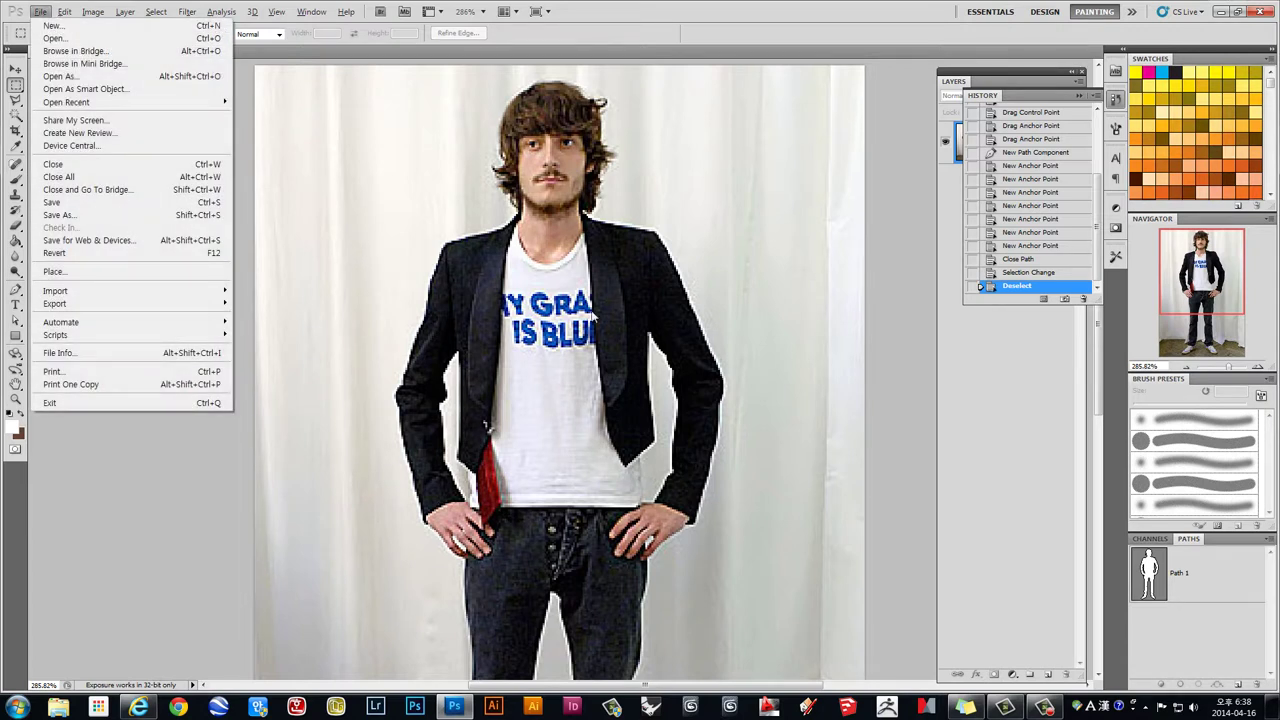
left_click(581, 314)
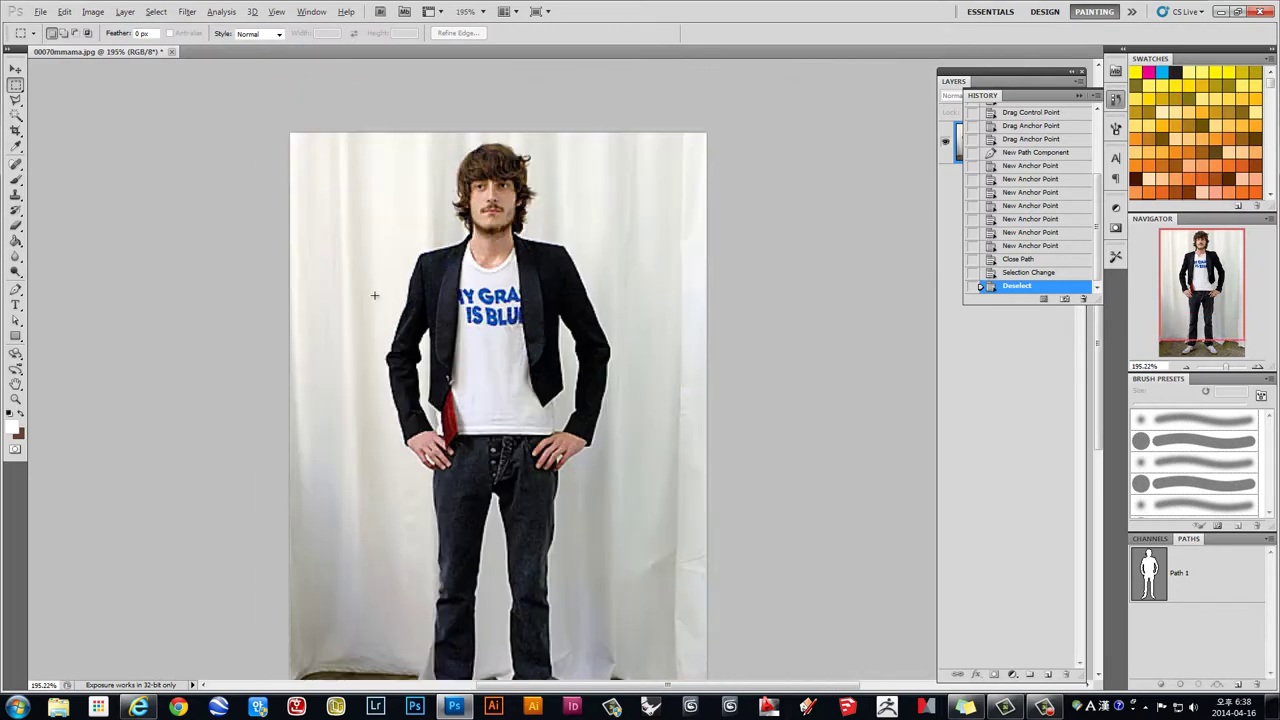
scroll(371, 291, "down", 2)
scroll(460, 330, "up", 2)
left_click(41, 12)
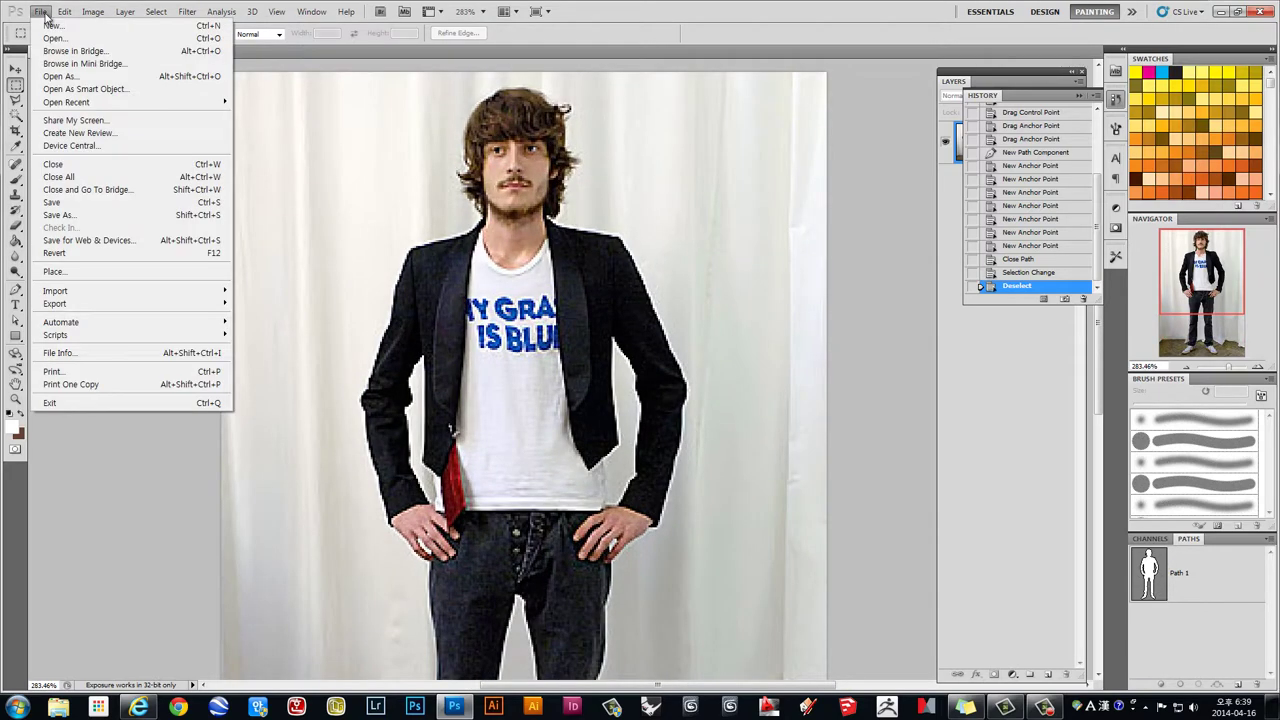
left_click(61, 207)
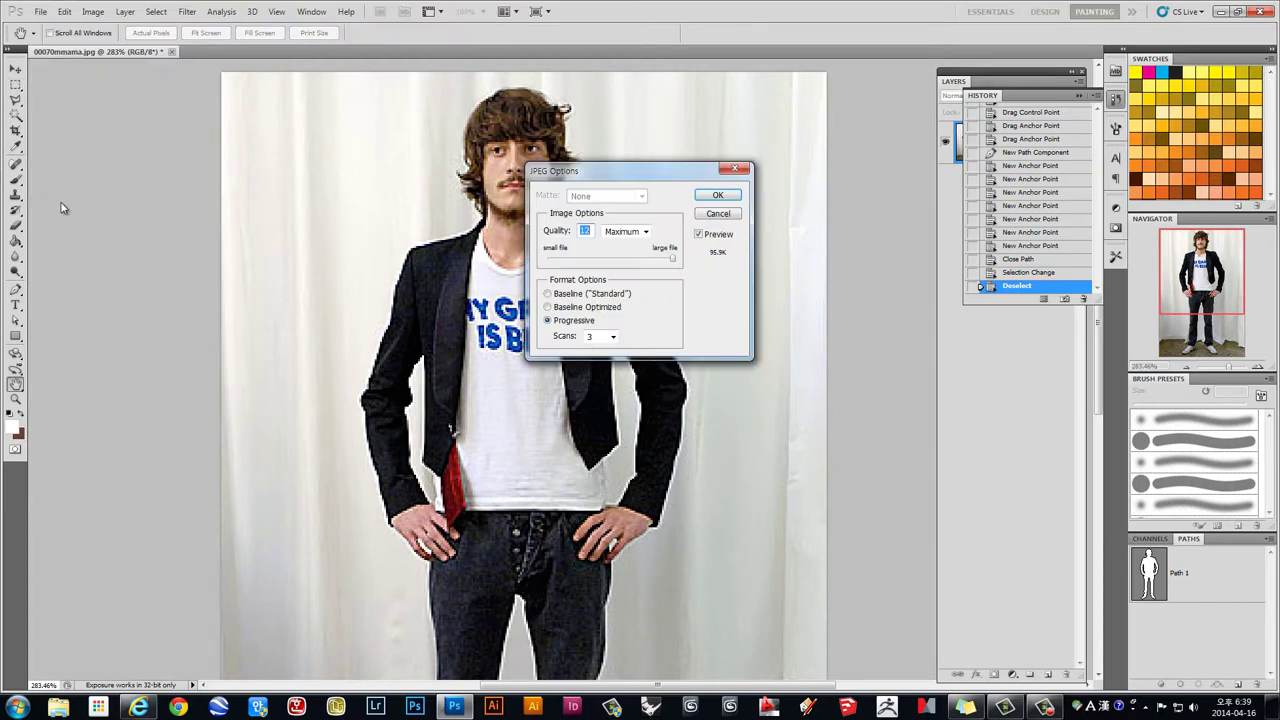
left_click(717, 195)
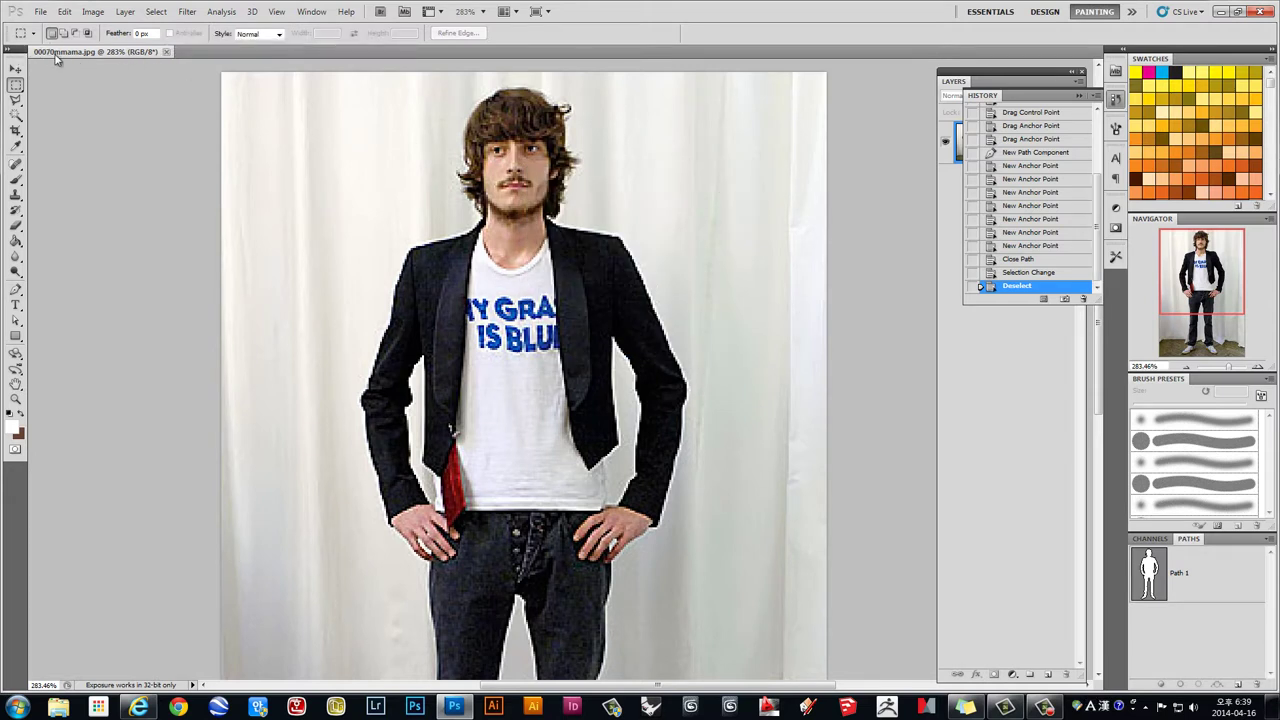
left_click(167, 53)
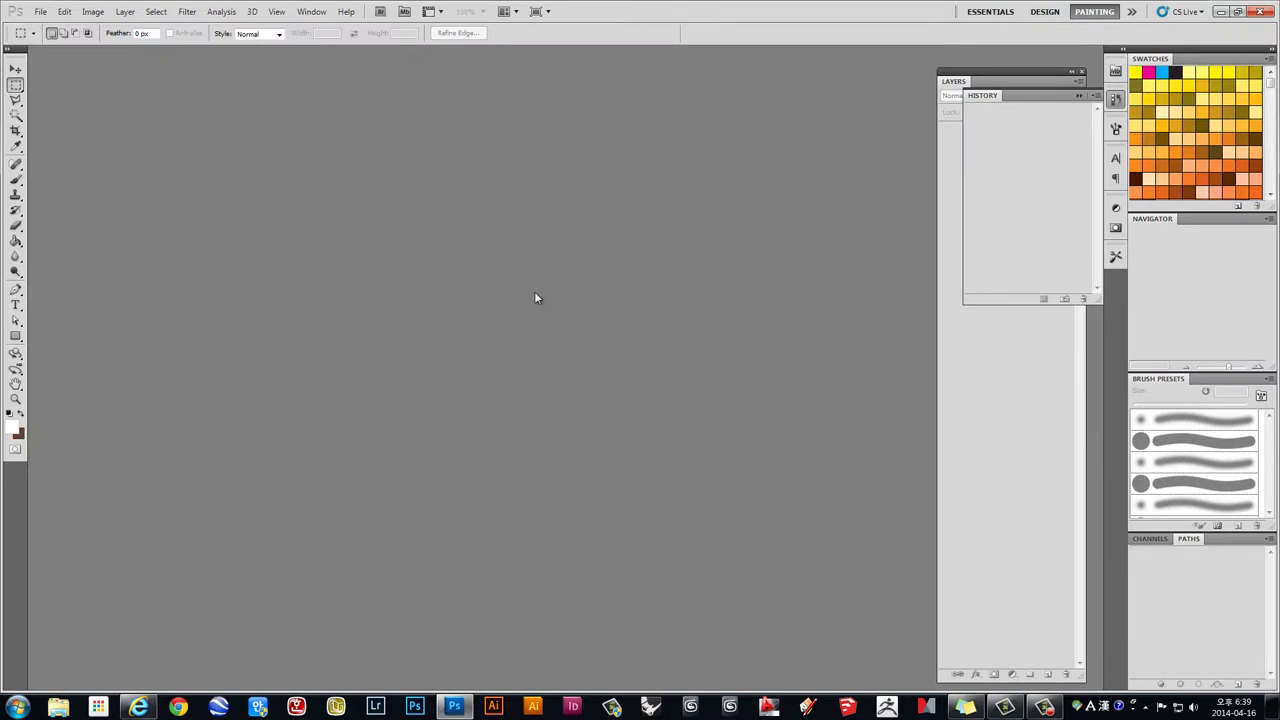
Step: Open 00070mmama.jpg, switching the Open dialog to smaller thumbnails to find it
left_click(40, 11)
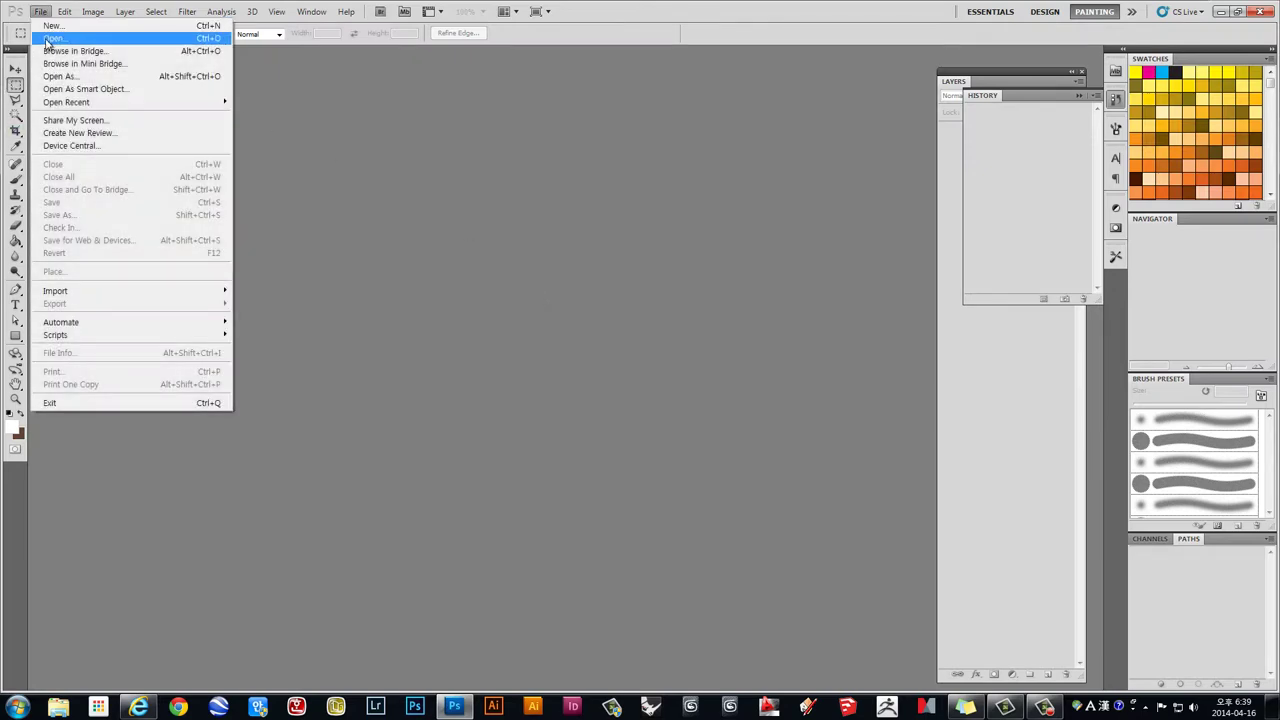
left_click(46, 40)
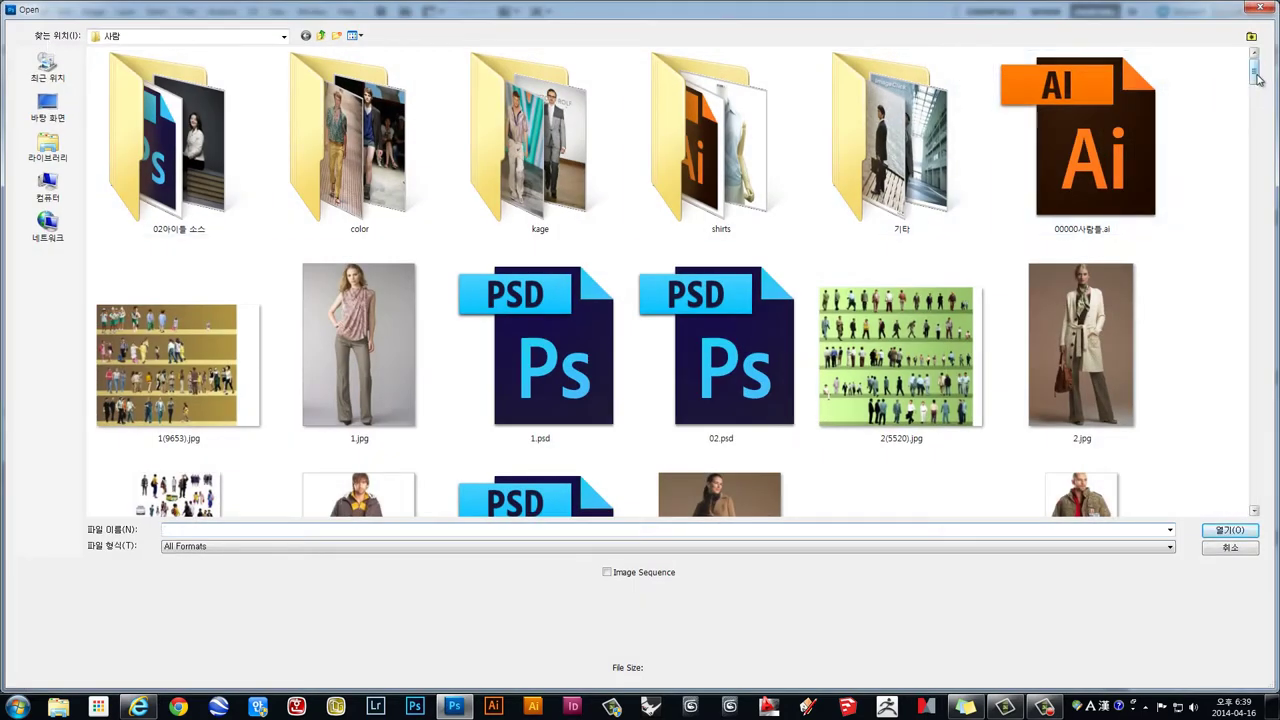
left_click_drag(1253, 62, 1244, 178)
mouse_move(1243, 185)
left_mouse_down()
mouse_move(1221, 299)
mouse_move(1226, 277)
left_mouse_up()
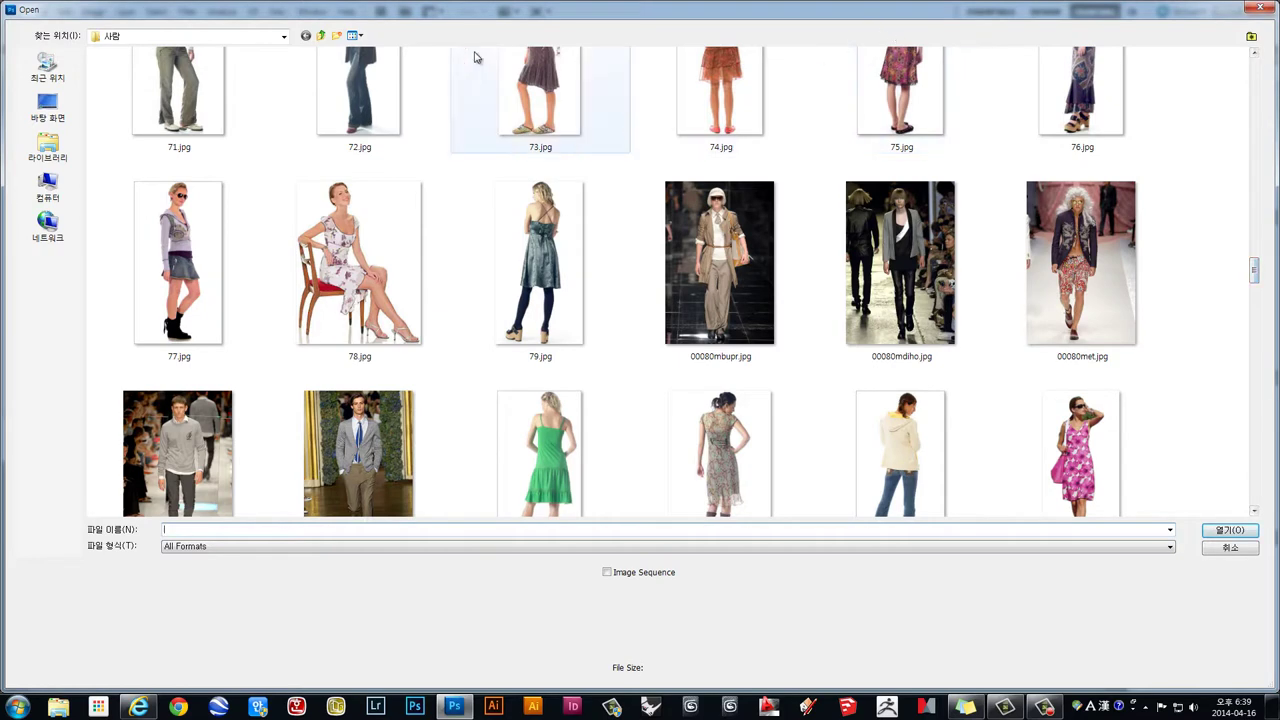
left_click(355, 35)
left_click(326, 66)
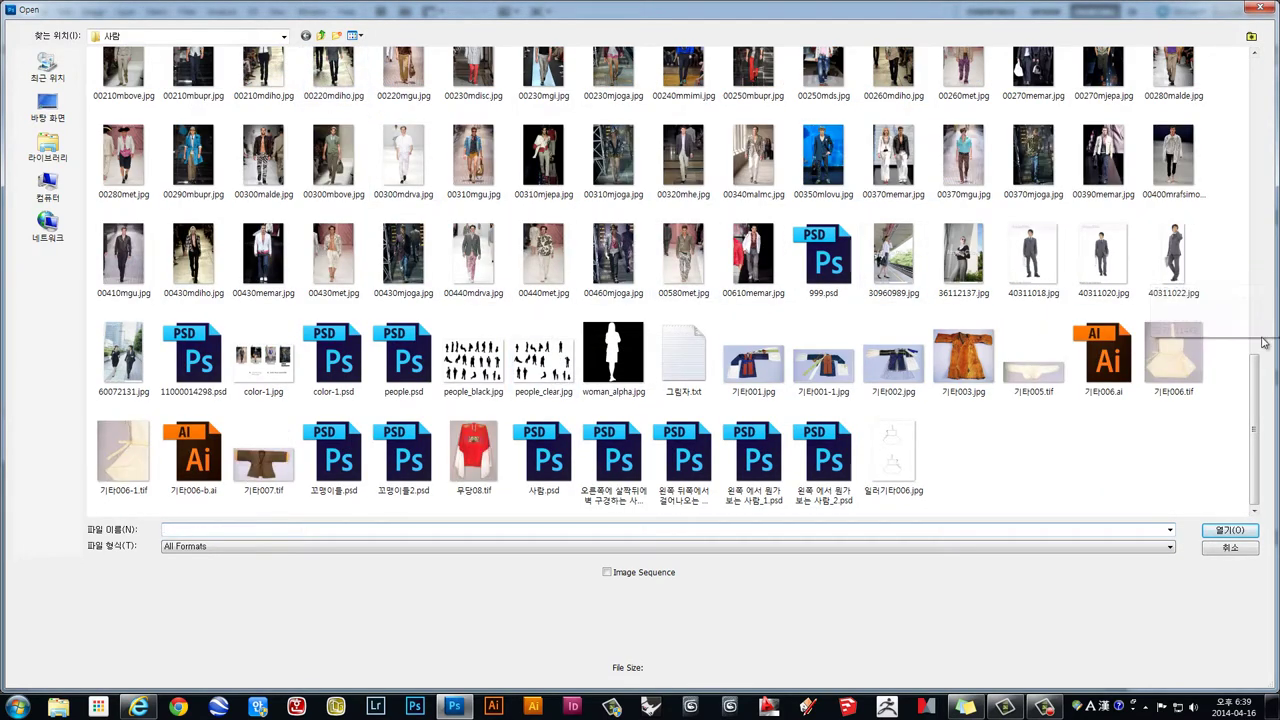
left_click_drag(1254, 423, 1258, 267)
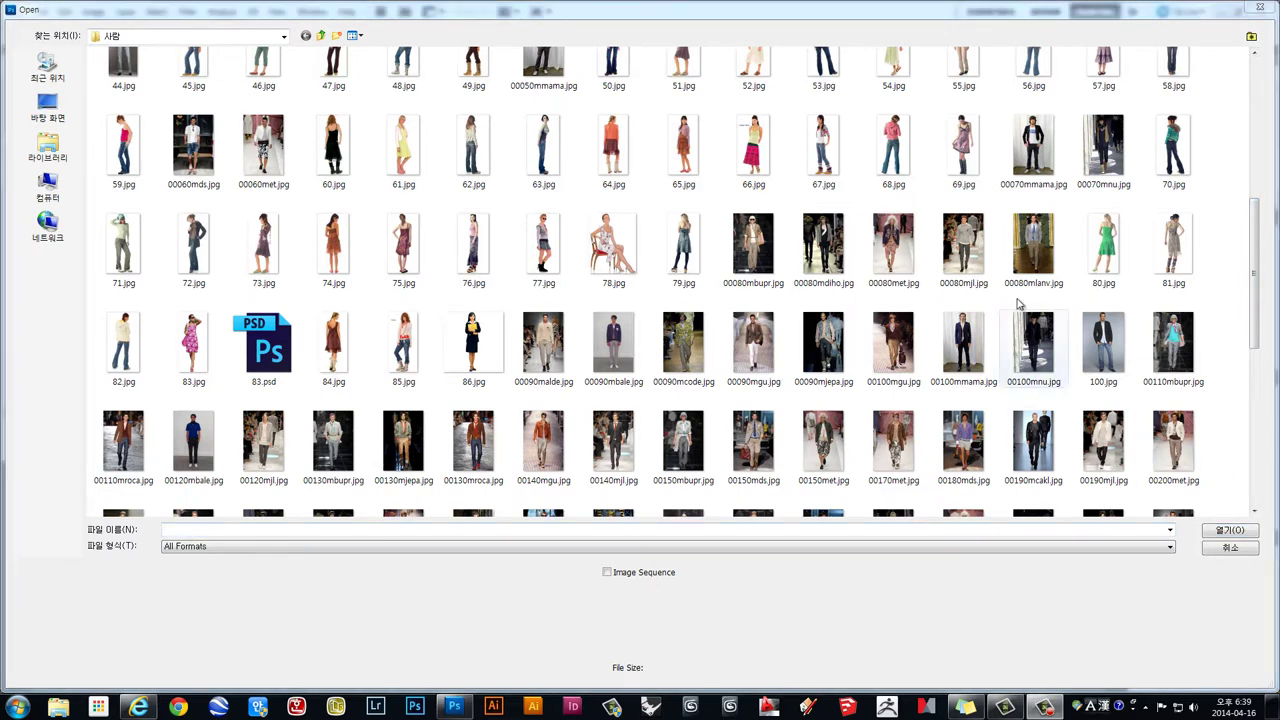
left_click(1028, 152)
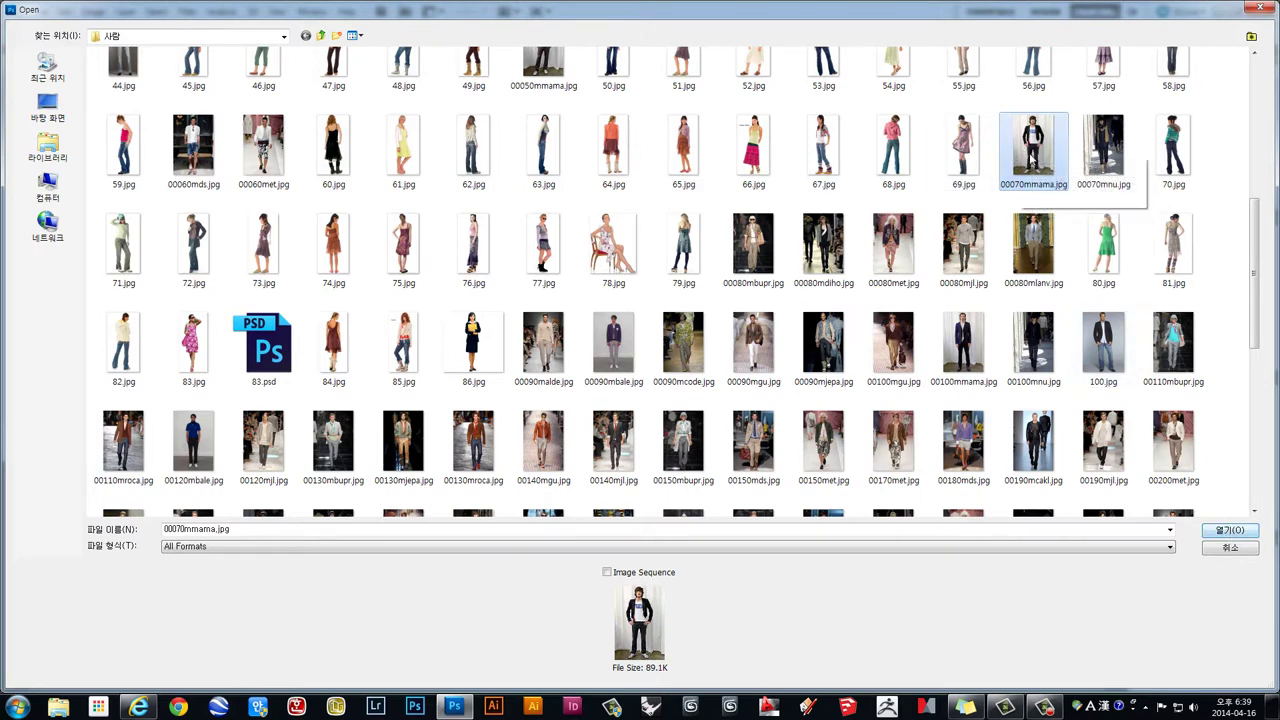
left_click(1229, 530)
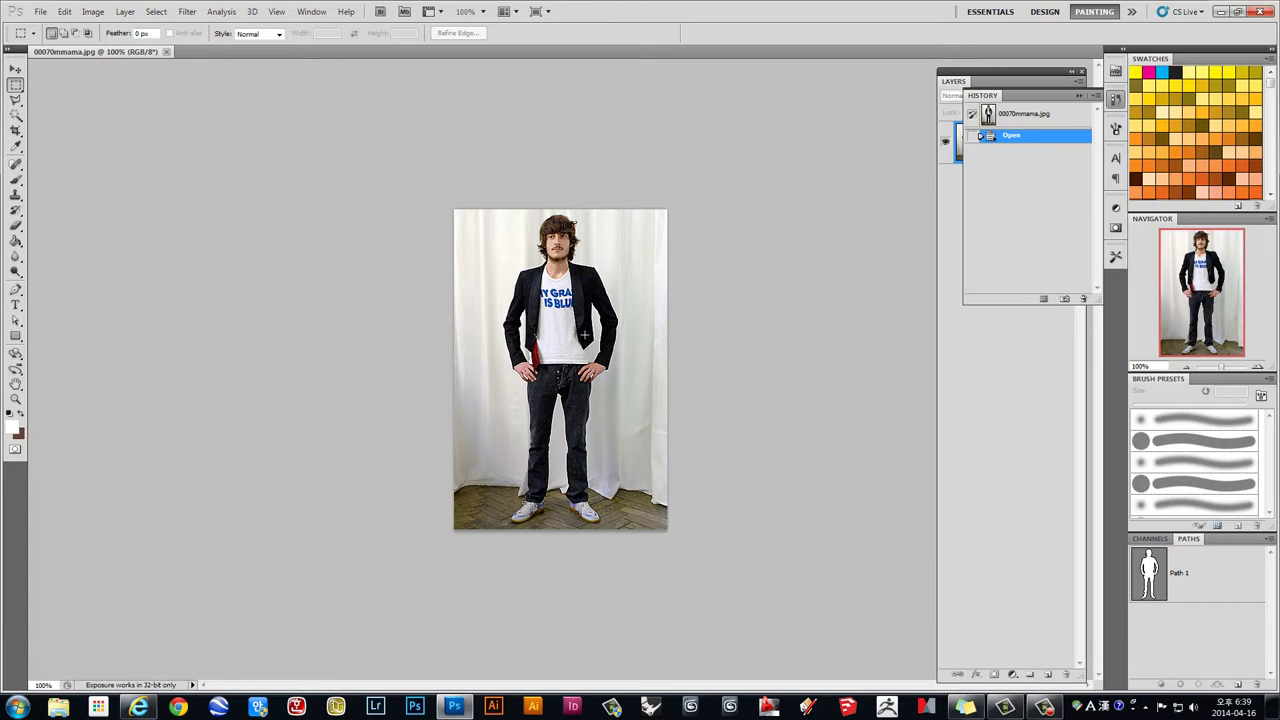
Step: Load Path 1 as a selection of the man and hide its outline with Ctrl+H
scroll(585, 335, "up", 4)
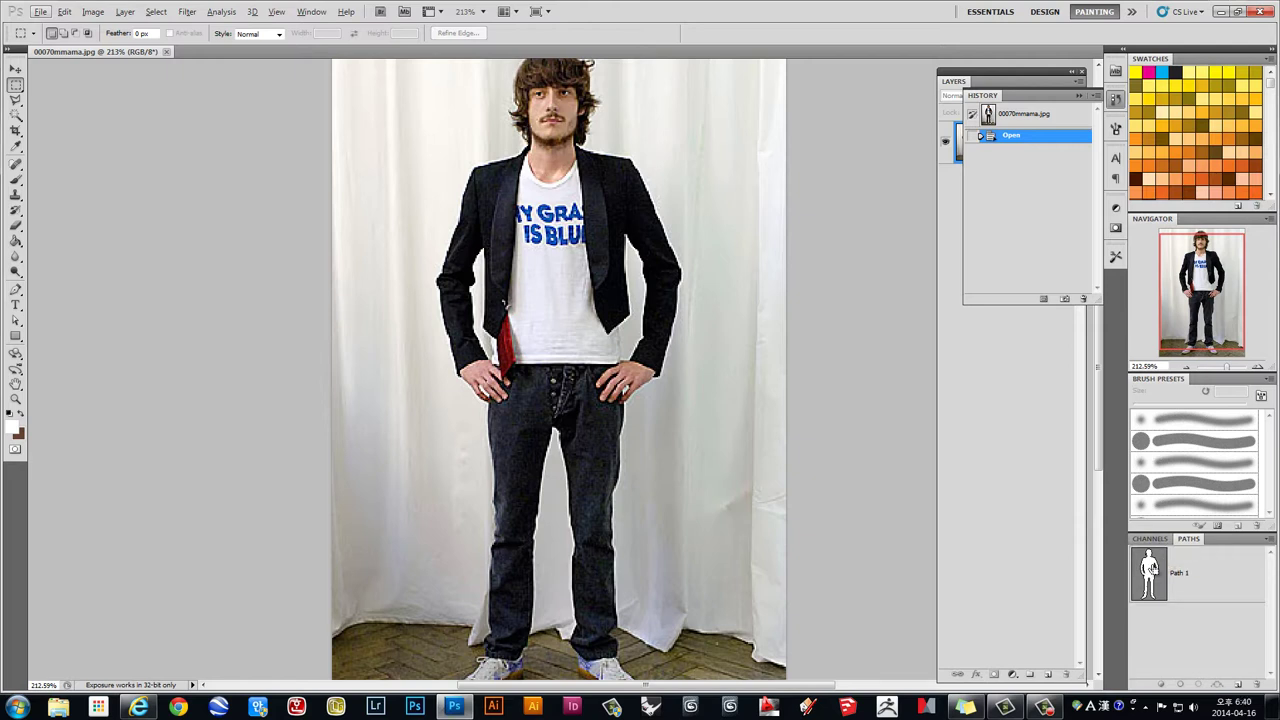
left_click(1150, 568, "ctrl")
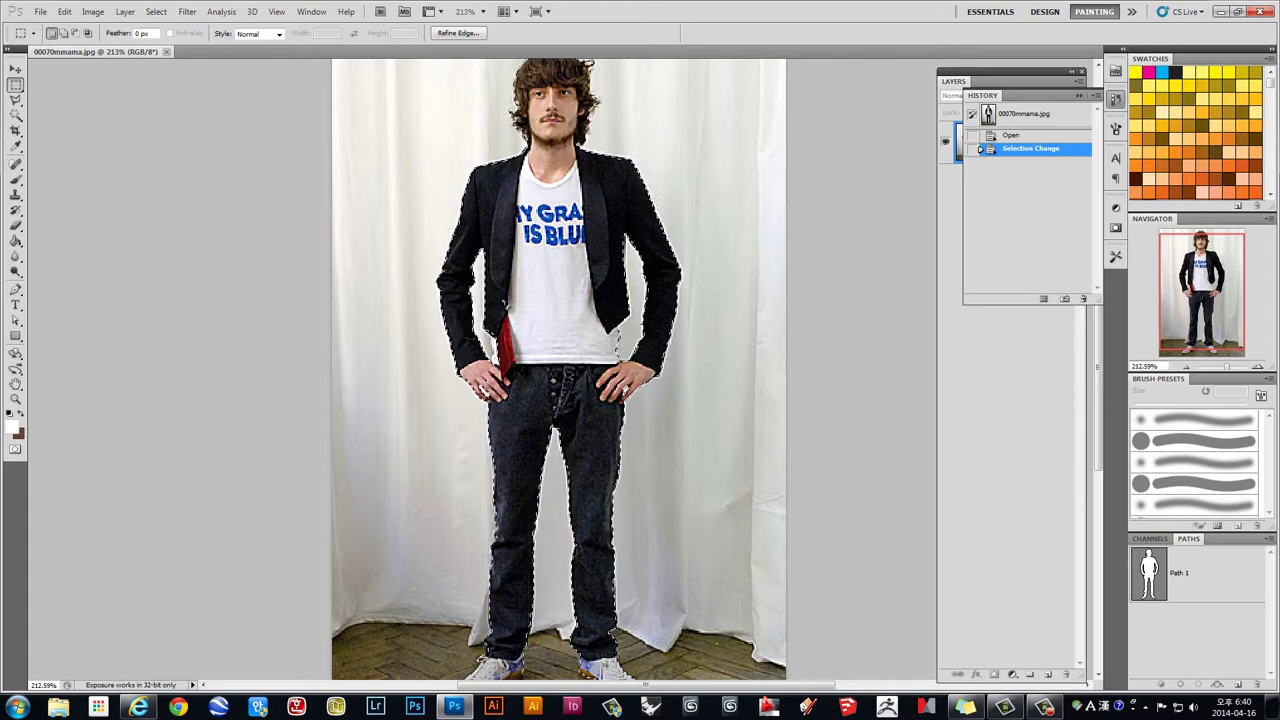
key("ctrl+h")
Step: Open 내부 2층 - 1.jpg from D:\Lecture\05 Photoshop & Illustrator 강의자료\장면 연출하기 and close 00070mmama.jpg
left_click(40, 11)
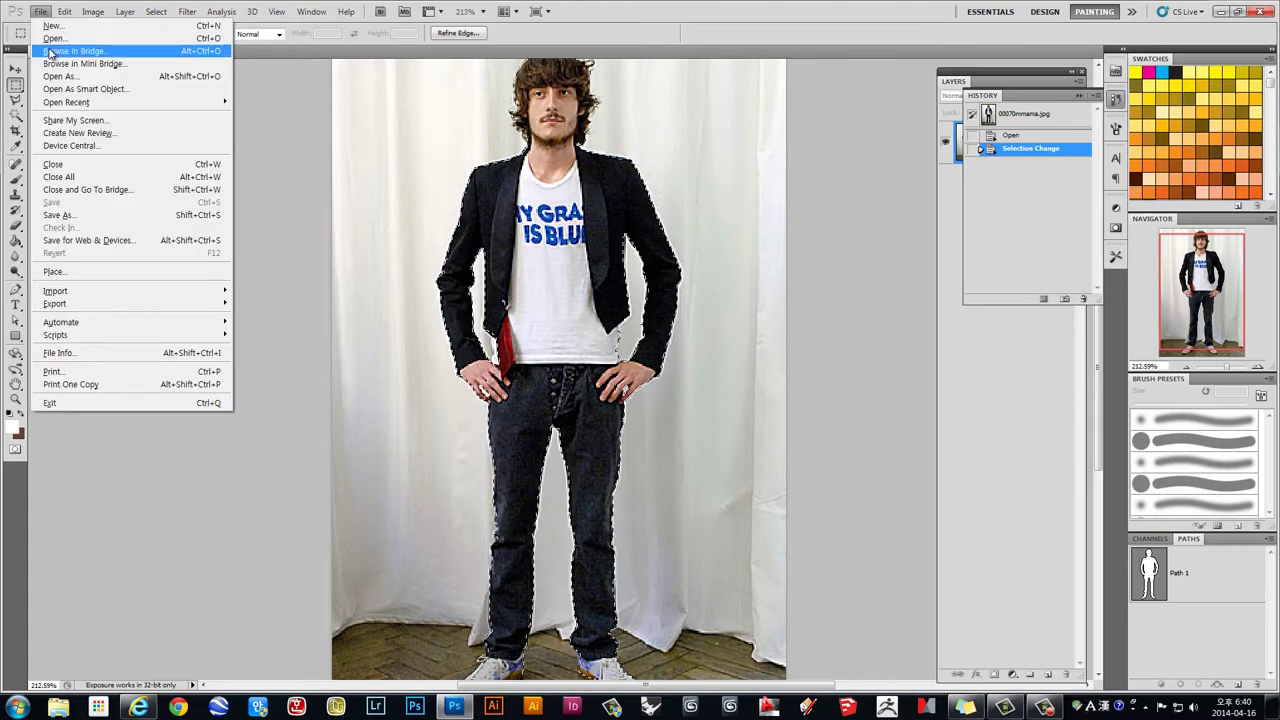
left_click(60, 46)
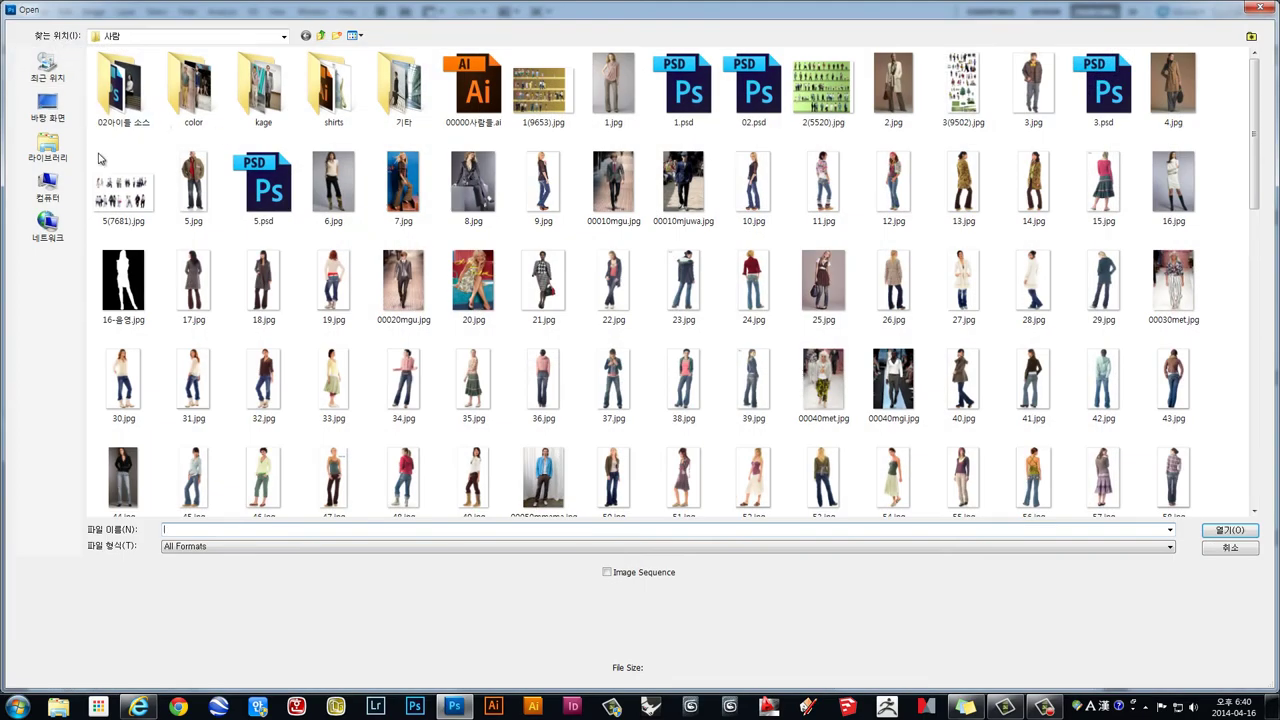
left_click(48, 185)
double_click(313, 85)
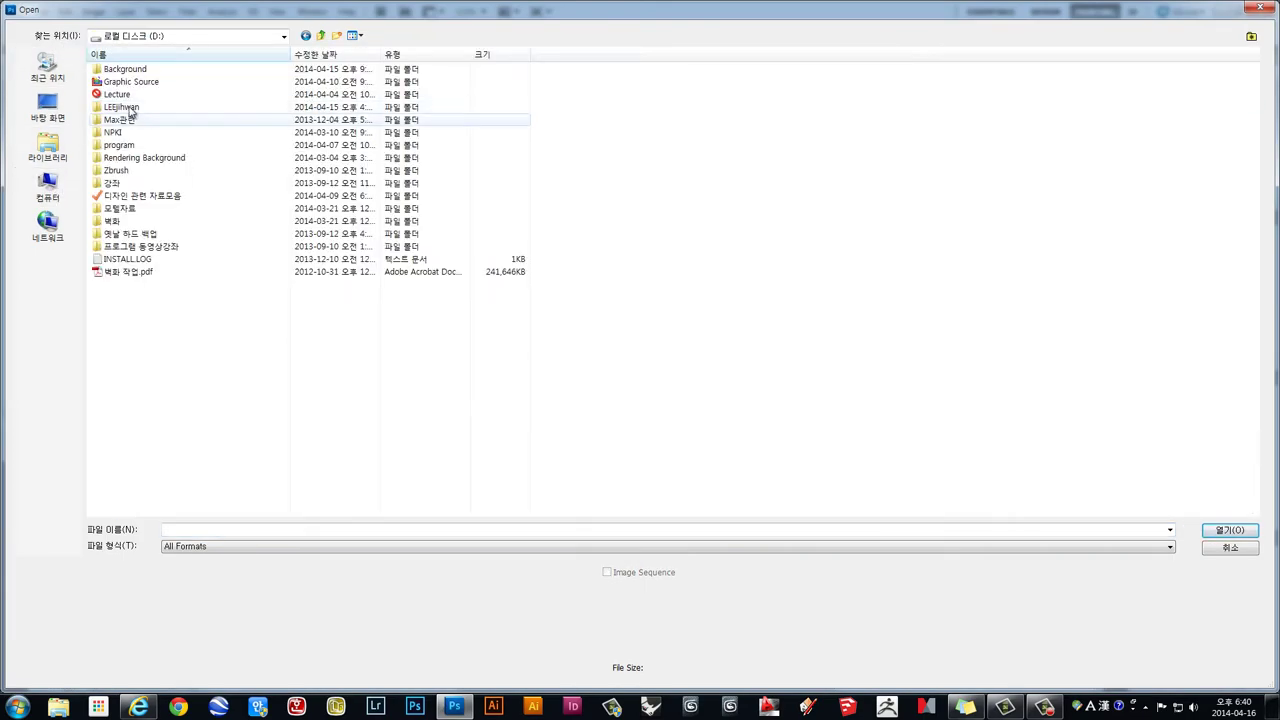
double_click(125, 117)
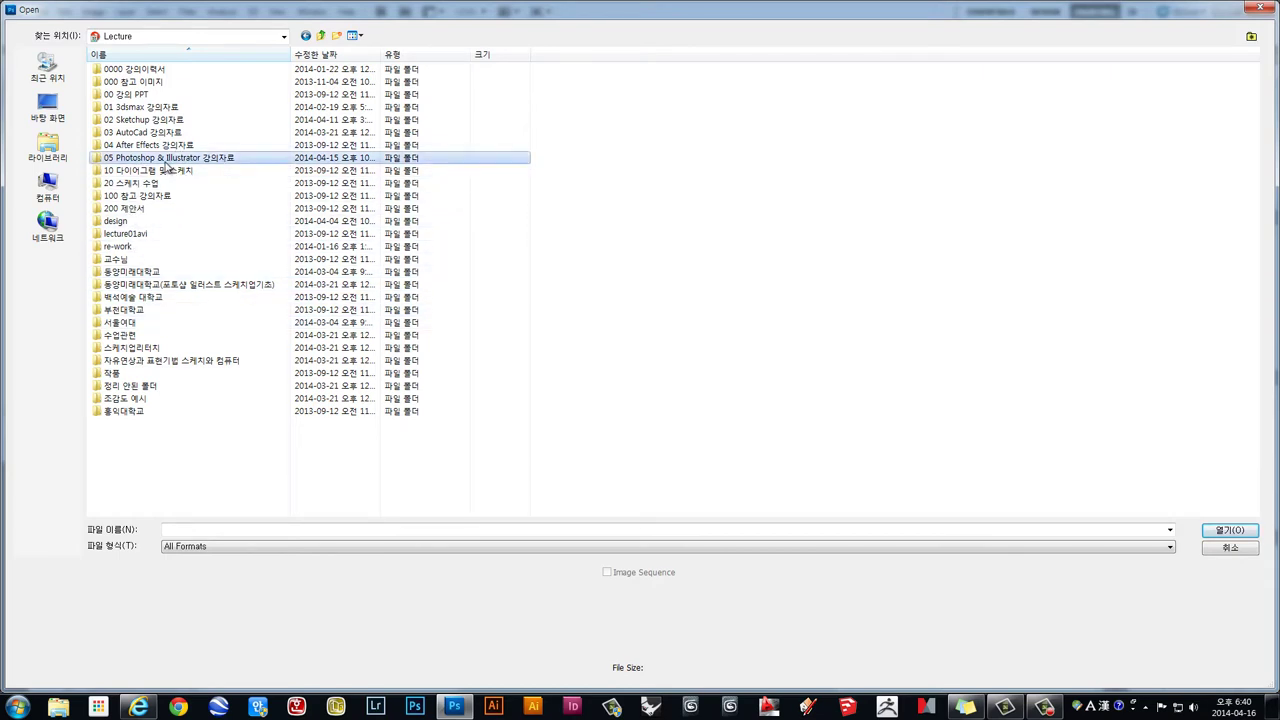
double_click(166, 158)
double_click(130, 132)
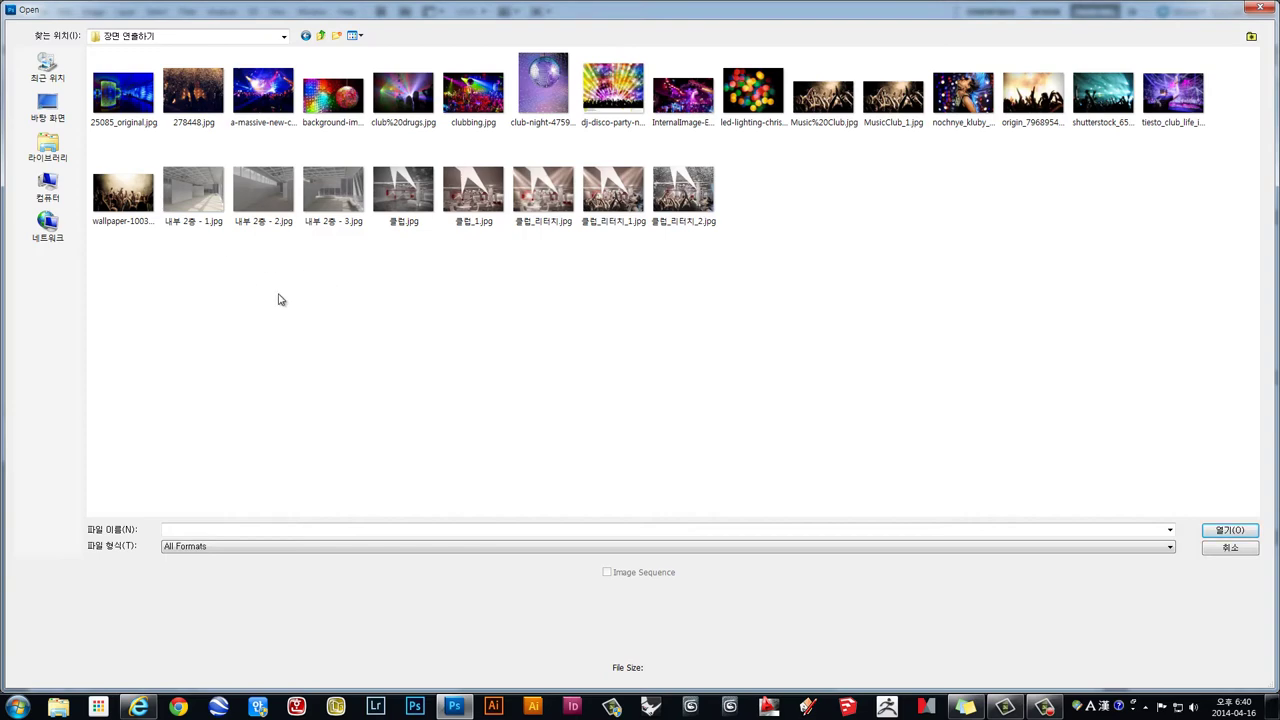
left_click(204, 202)
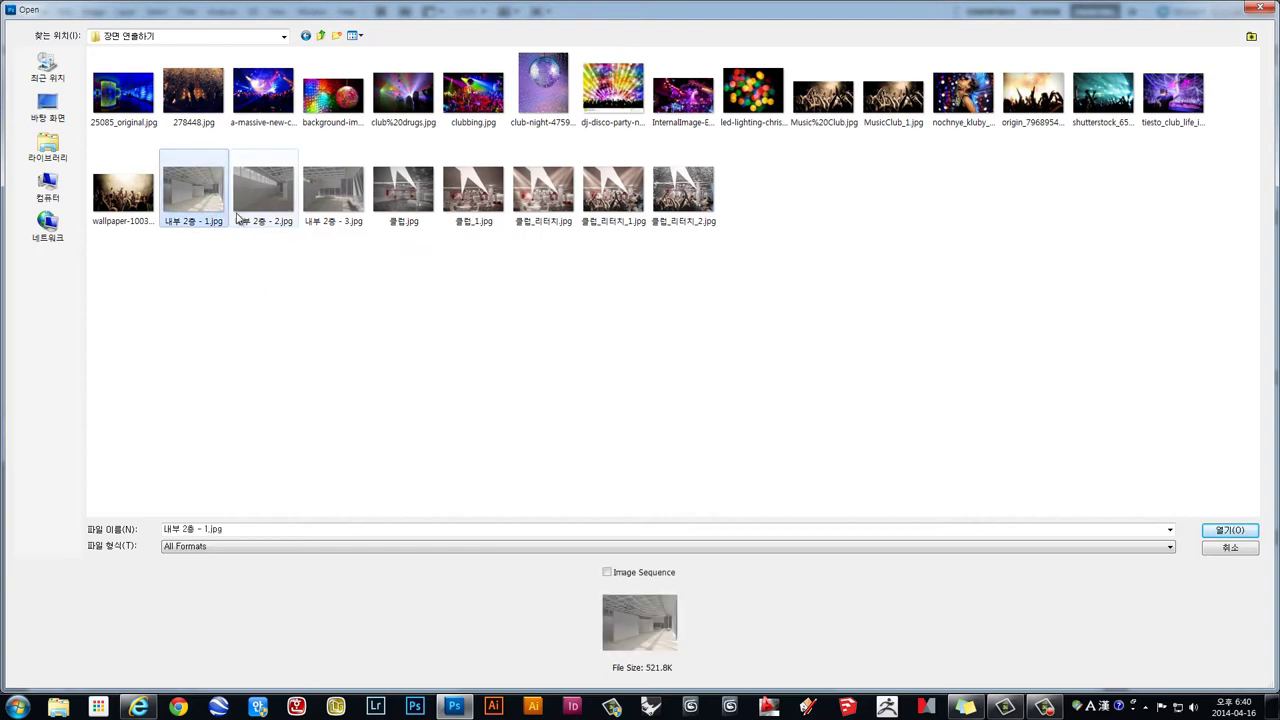
left_click(1222, 531)
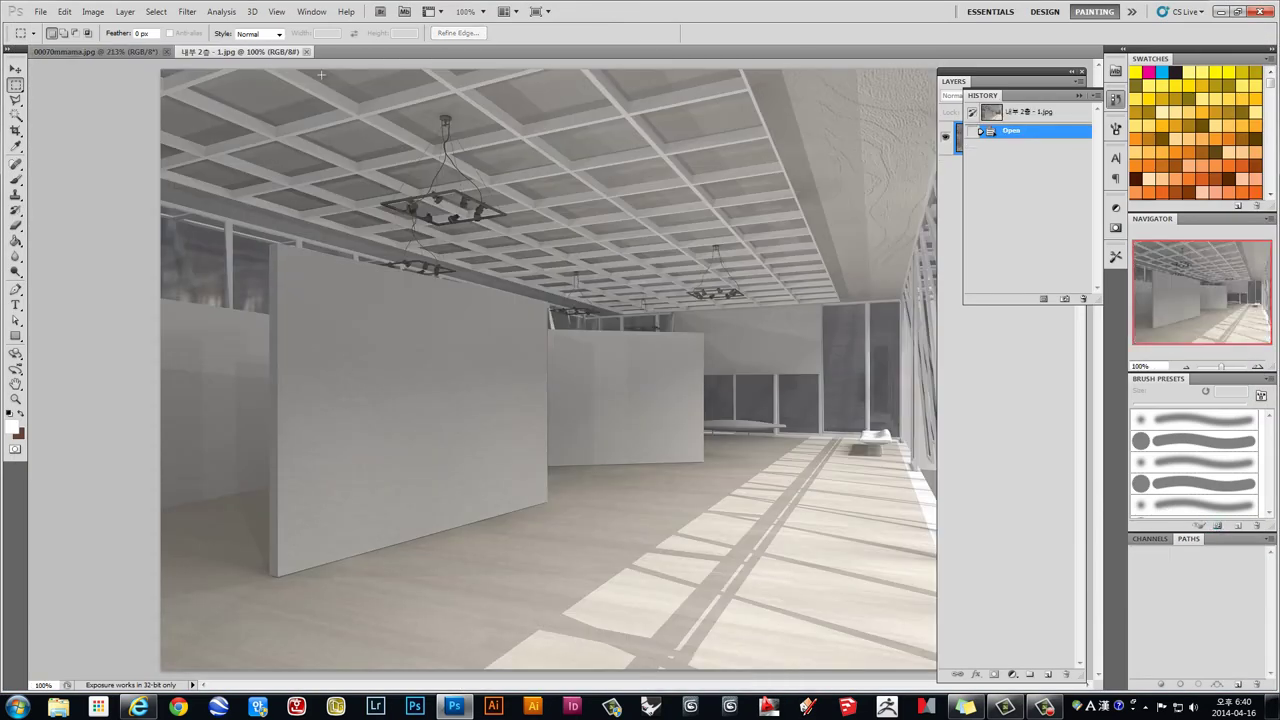
left_click(166, 52)
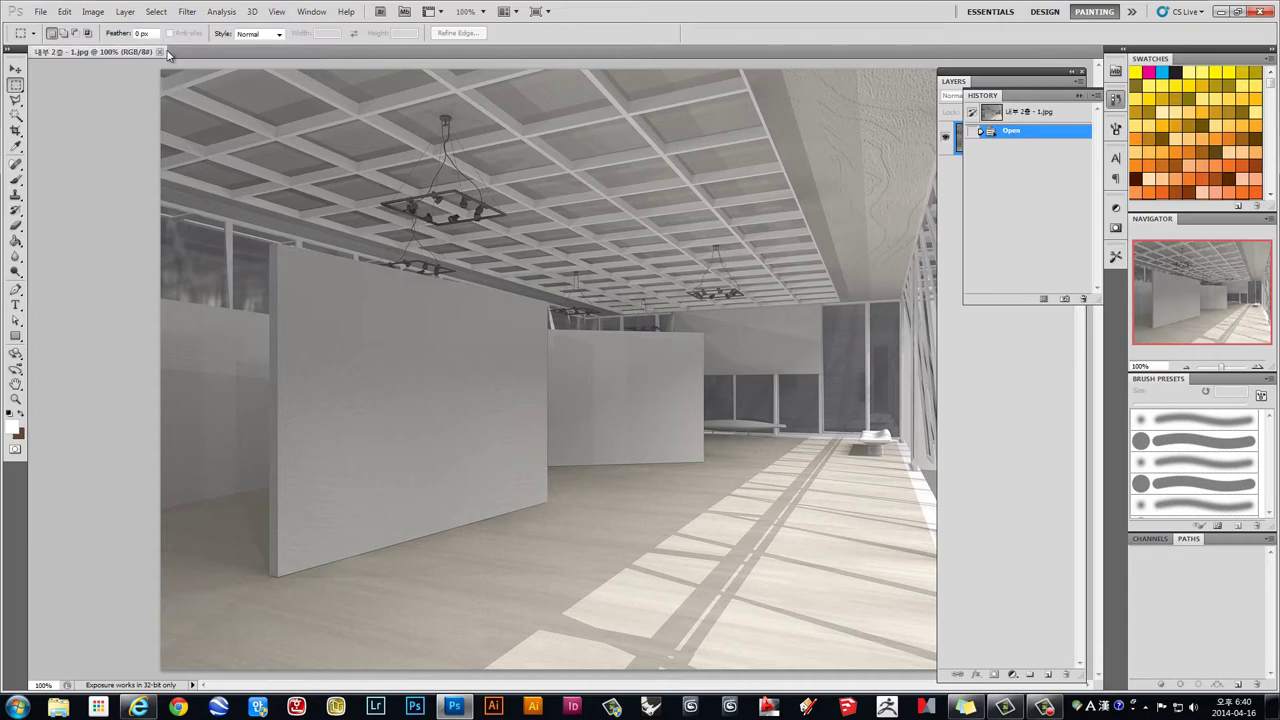
left_click(38, 11)
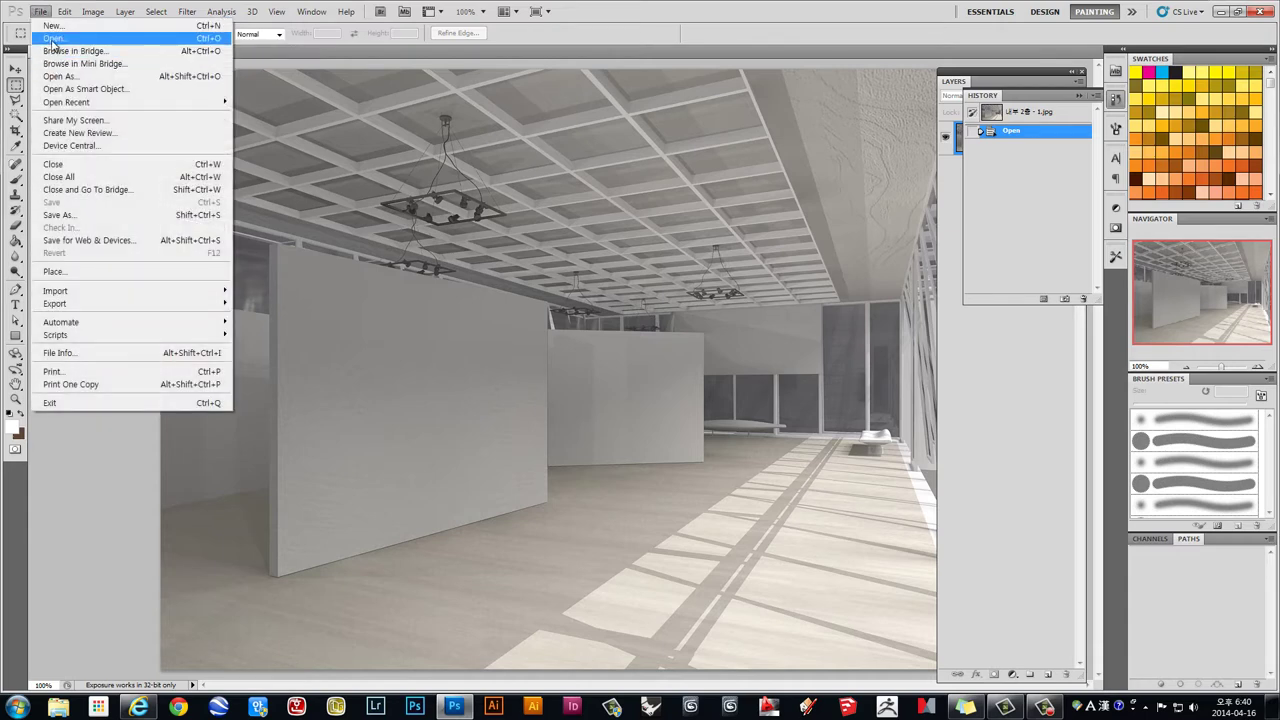
Step: Open 00070mmama.jpg from D:\Graphic Source\사람
left_click(60, 45)
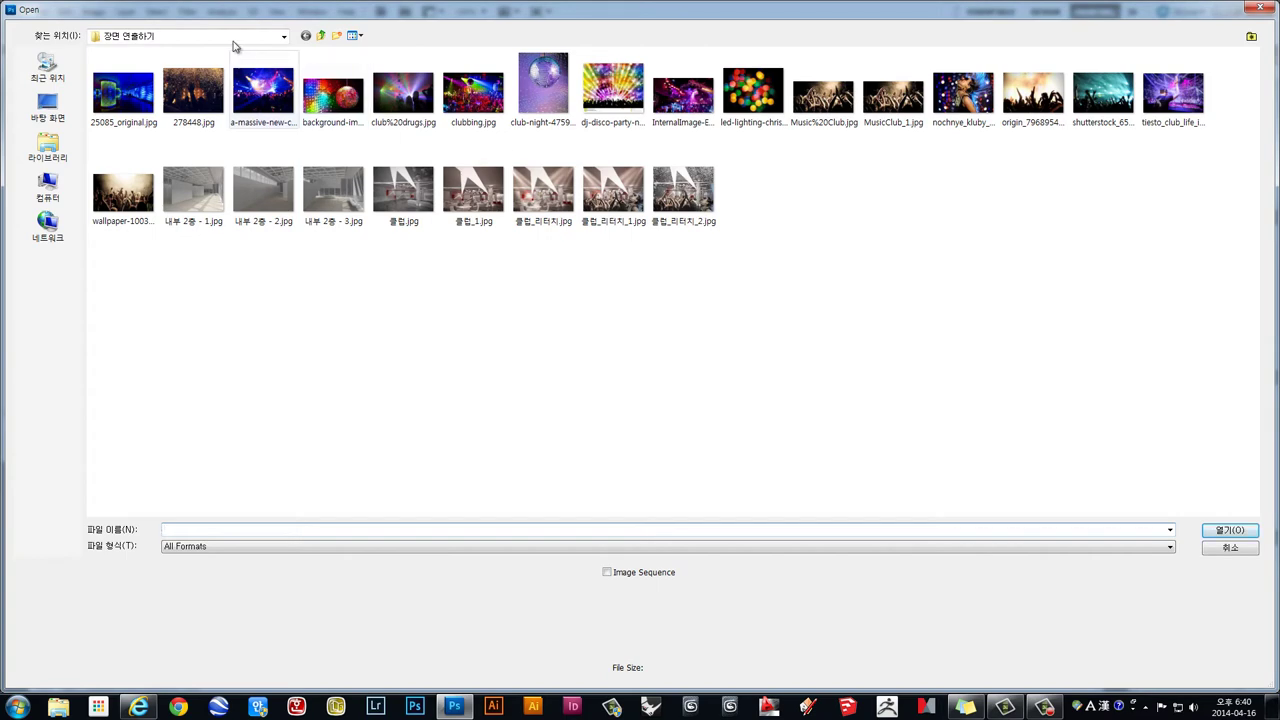
left_click(236, 37)
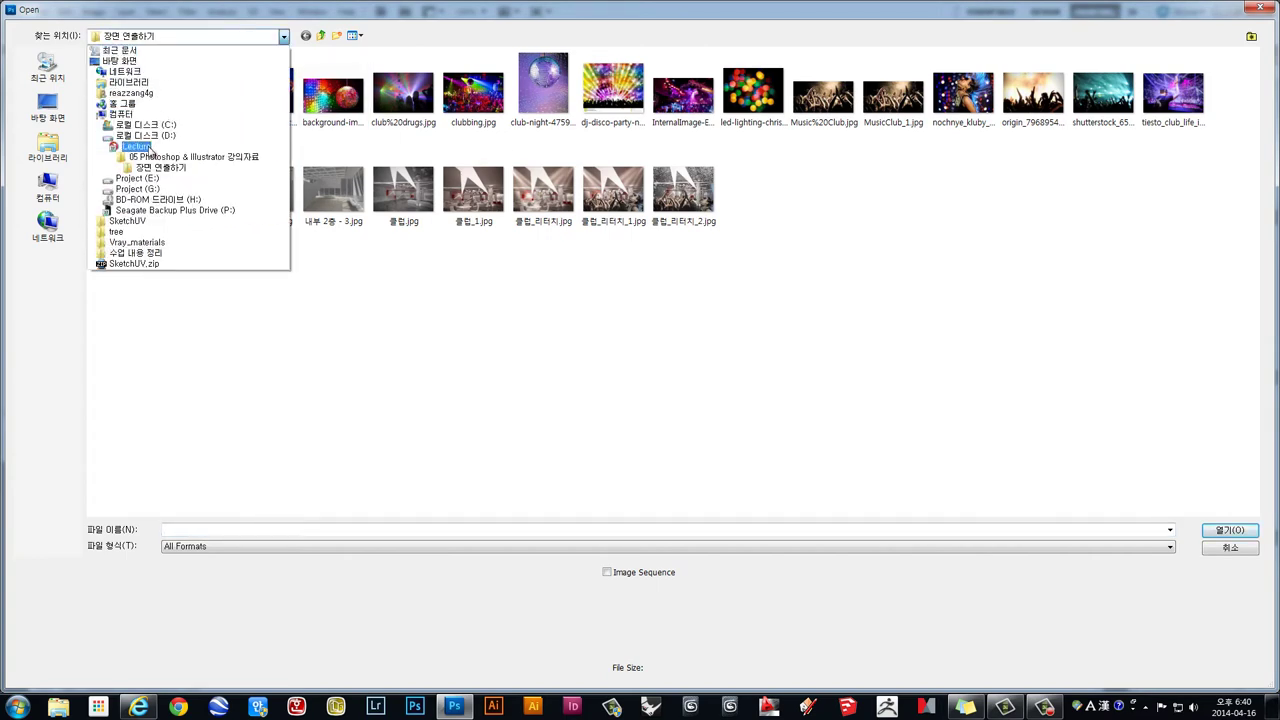
left_click(148, 136)
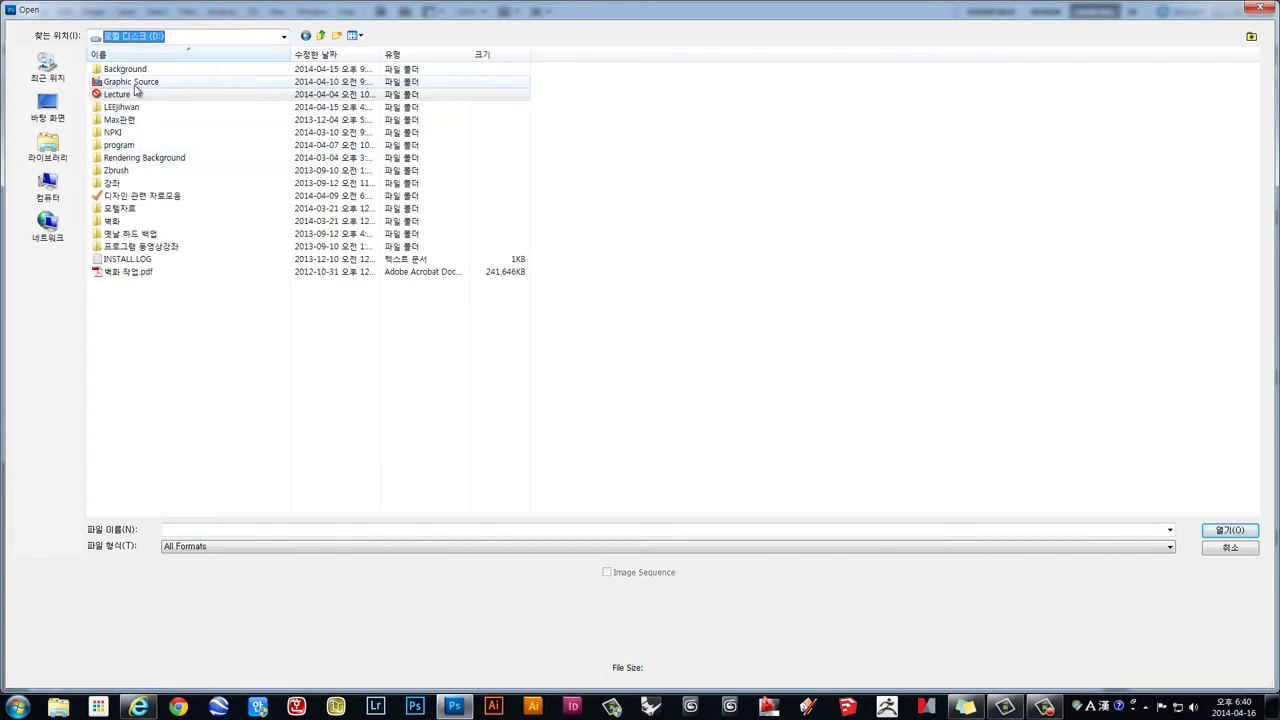
double_click(133, 82)
double_click(115, 234)
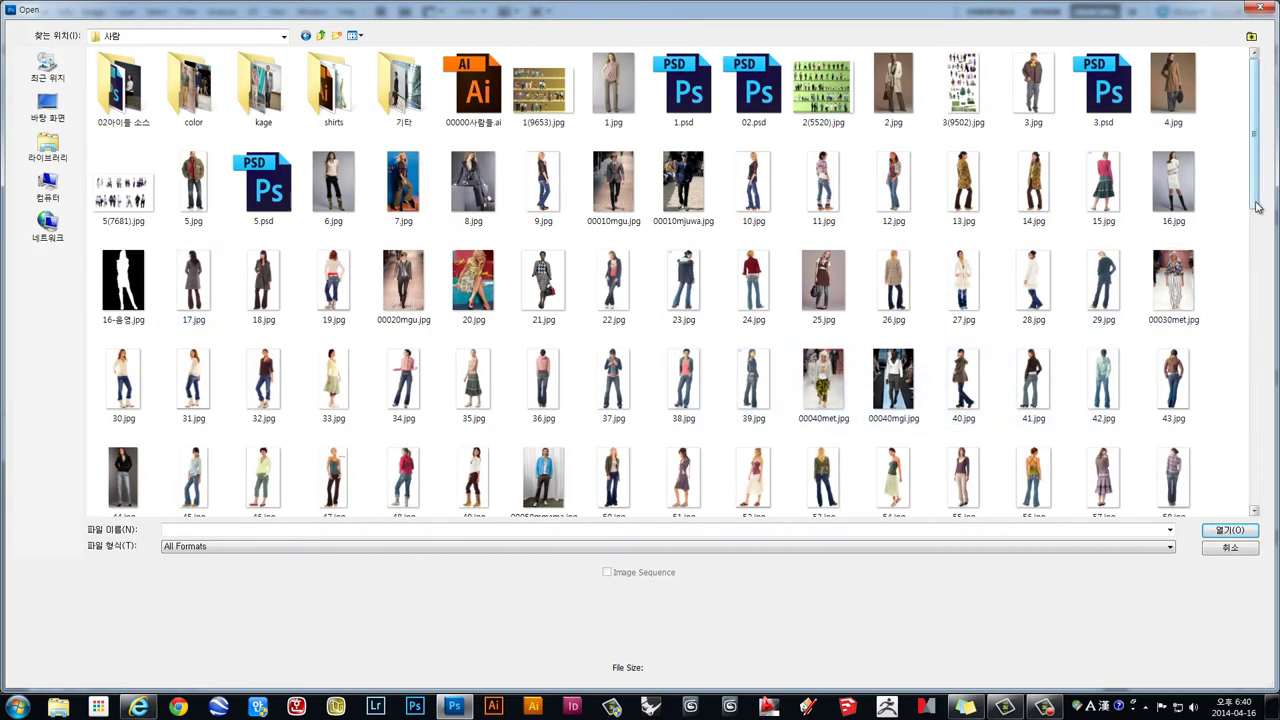
scroll(1050, 343, "down", 1)
scroll(1050, 343, "down", 2)
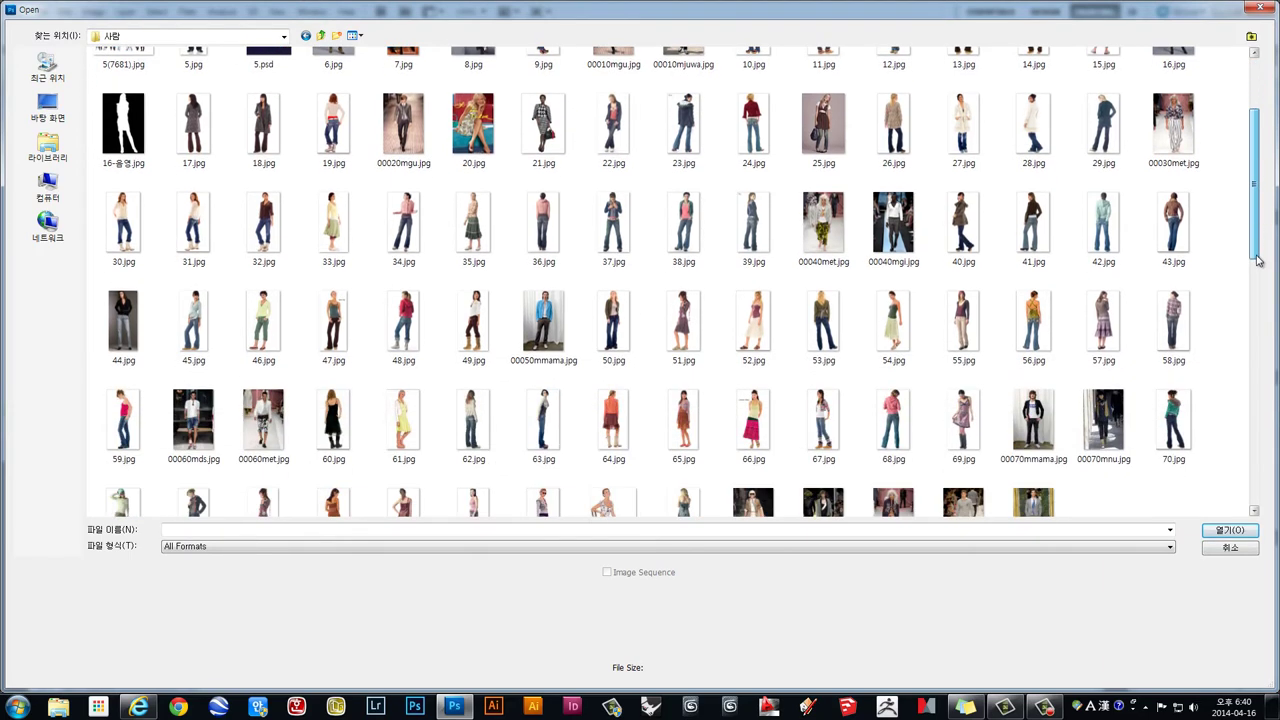
scroll(1050, 343, "down", 2)
left_click(1050, 343)
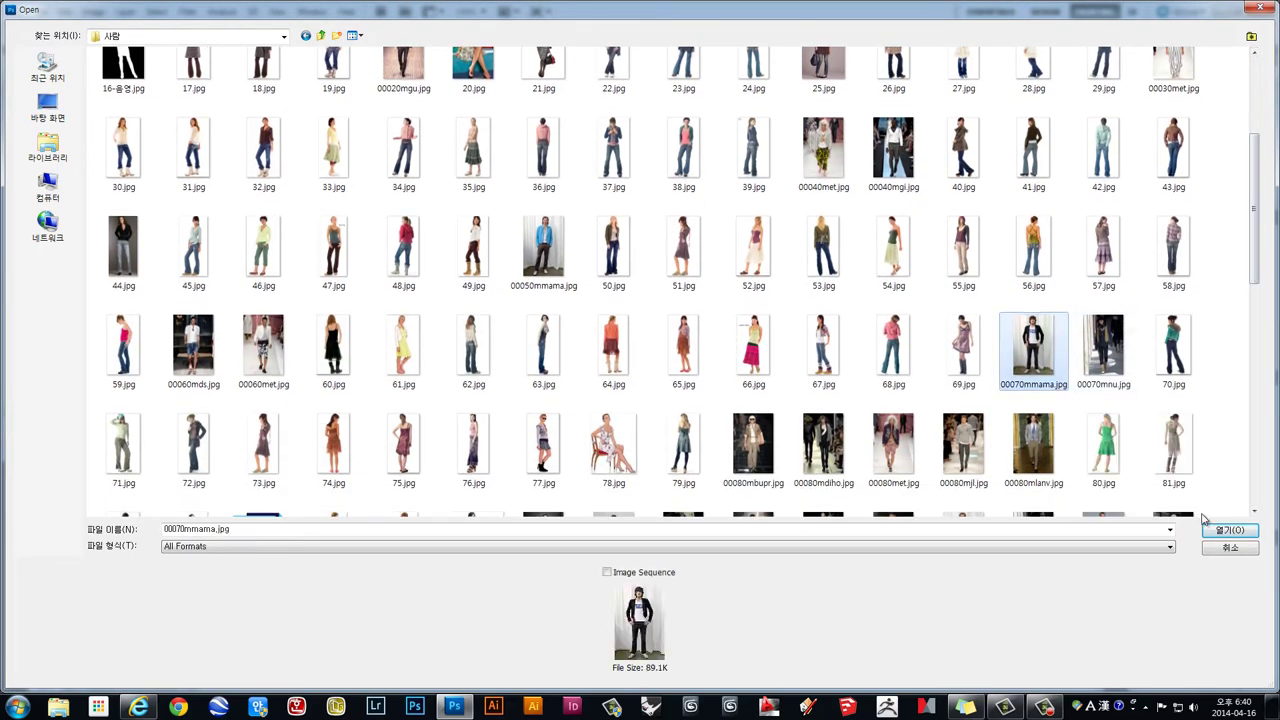
left_click(1229, 530)
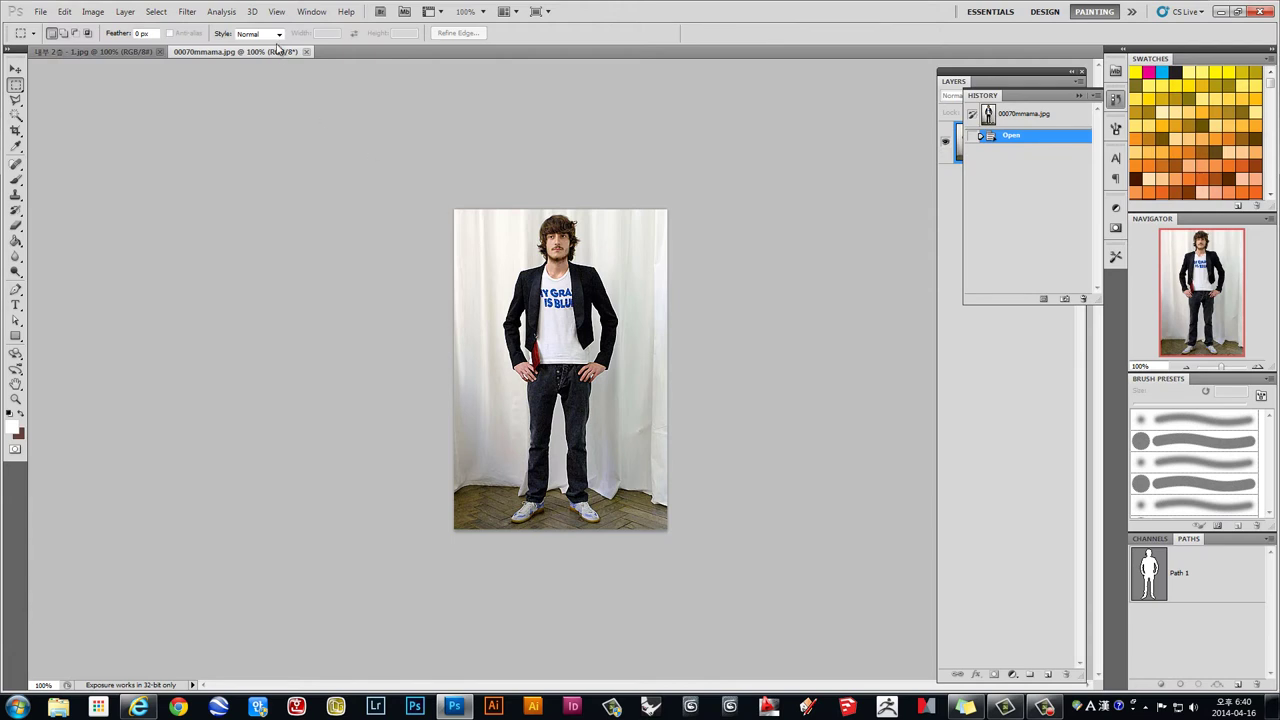
Step: Load Path 1 and drag the selected man into 내부 2층 - 1.jpg, placing him at right
left_click(1150, 570, "ctrl")
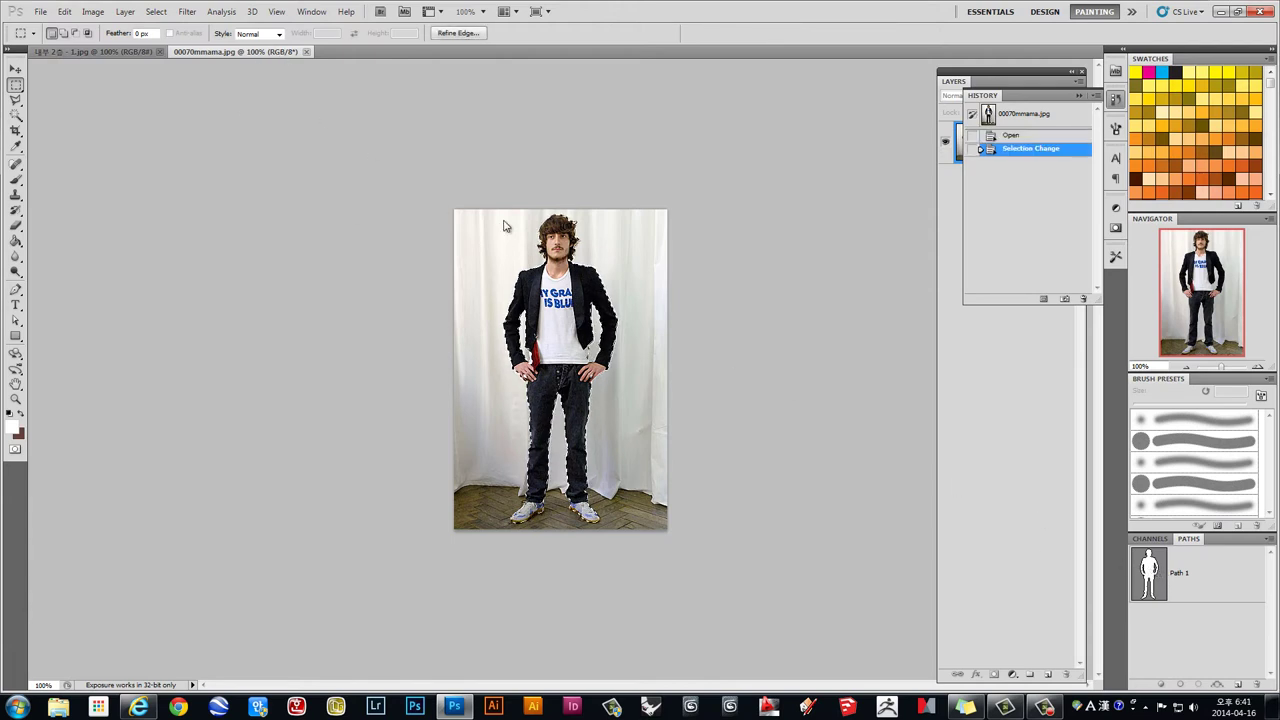
left_click(15, 68)
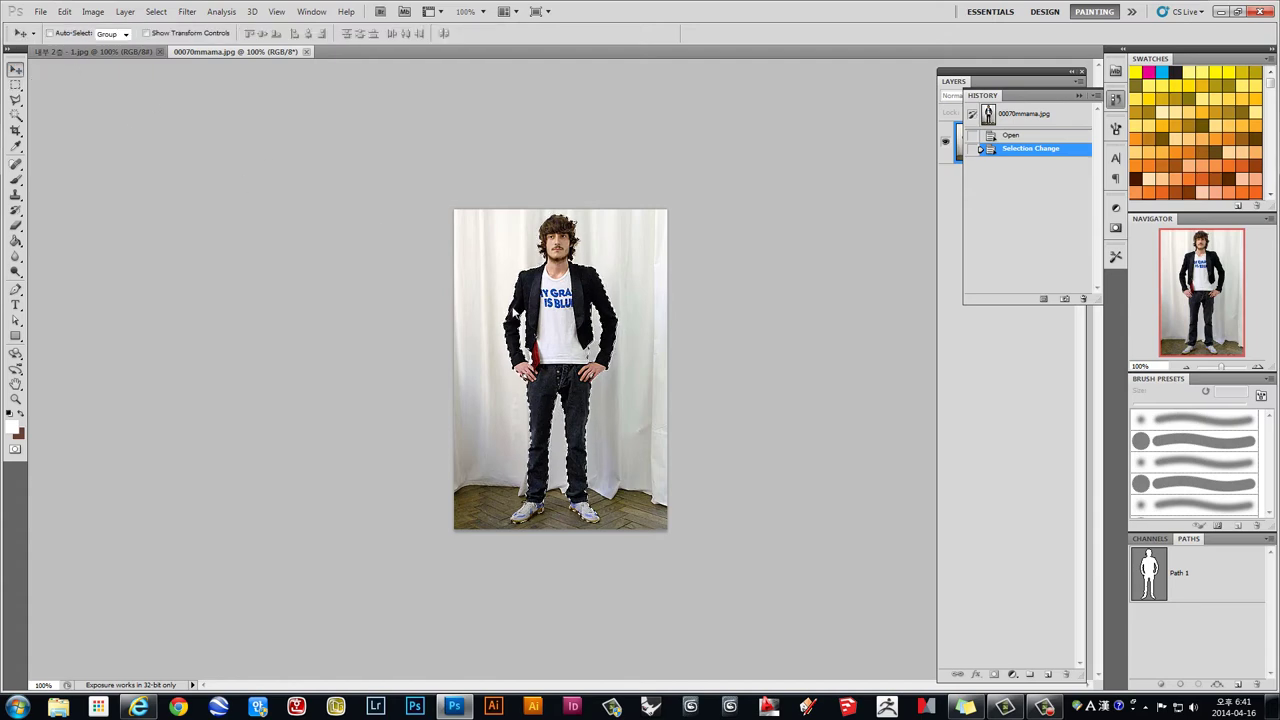
left_click_drag(485, 260, 162, 94)
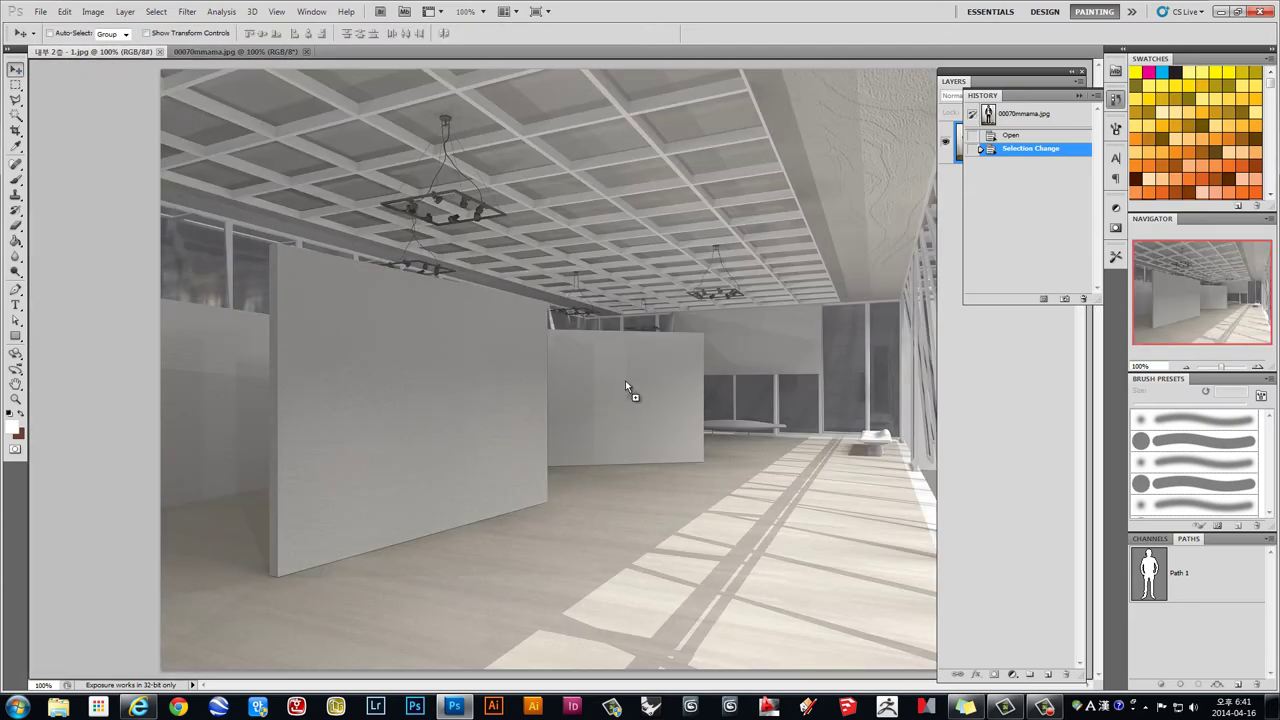
mouse_move(108, 60)
left_mouse_down()
mouse_move(627, 381)
mouse_move(796, 404)
left_mouse_up()
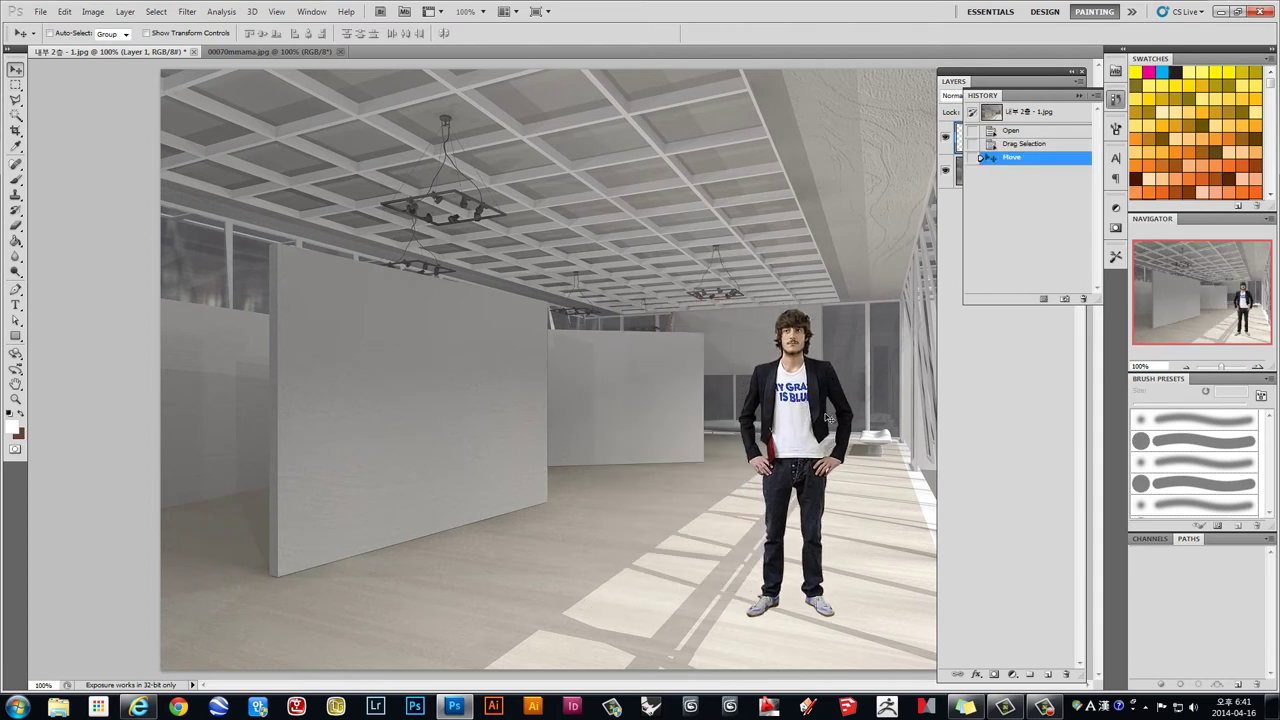
Step: Compare with the source photo and zoom in on the pasted man's hair in the render
left_click(265, 52)
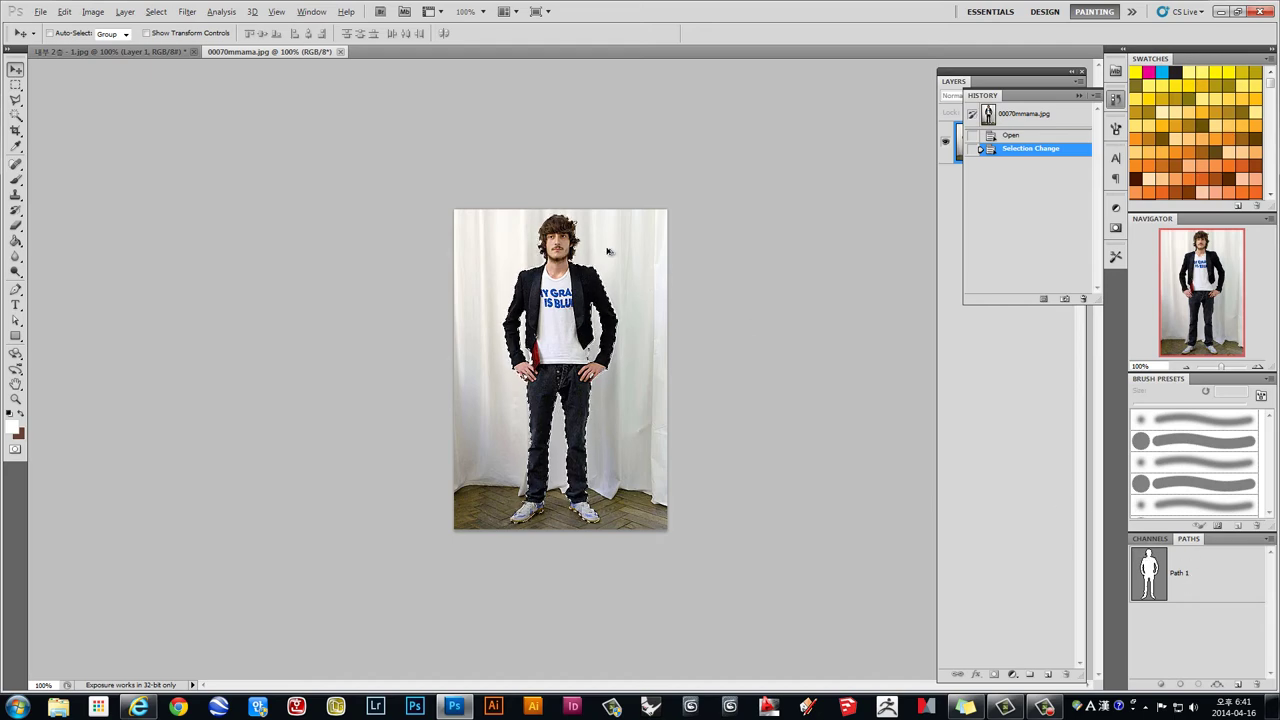
scroll(575, 120, "up", 3)
scroll(578, 170, "up", 5)
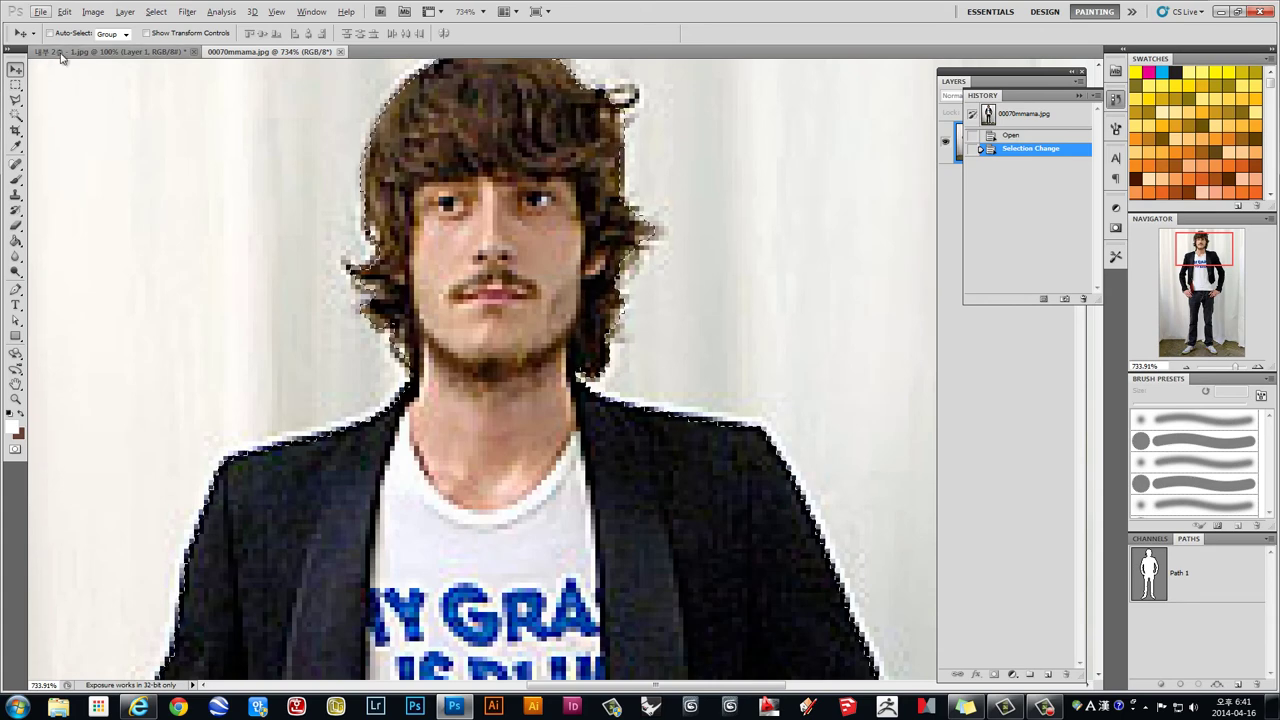
left_click(110, 51)
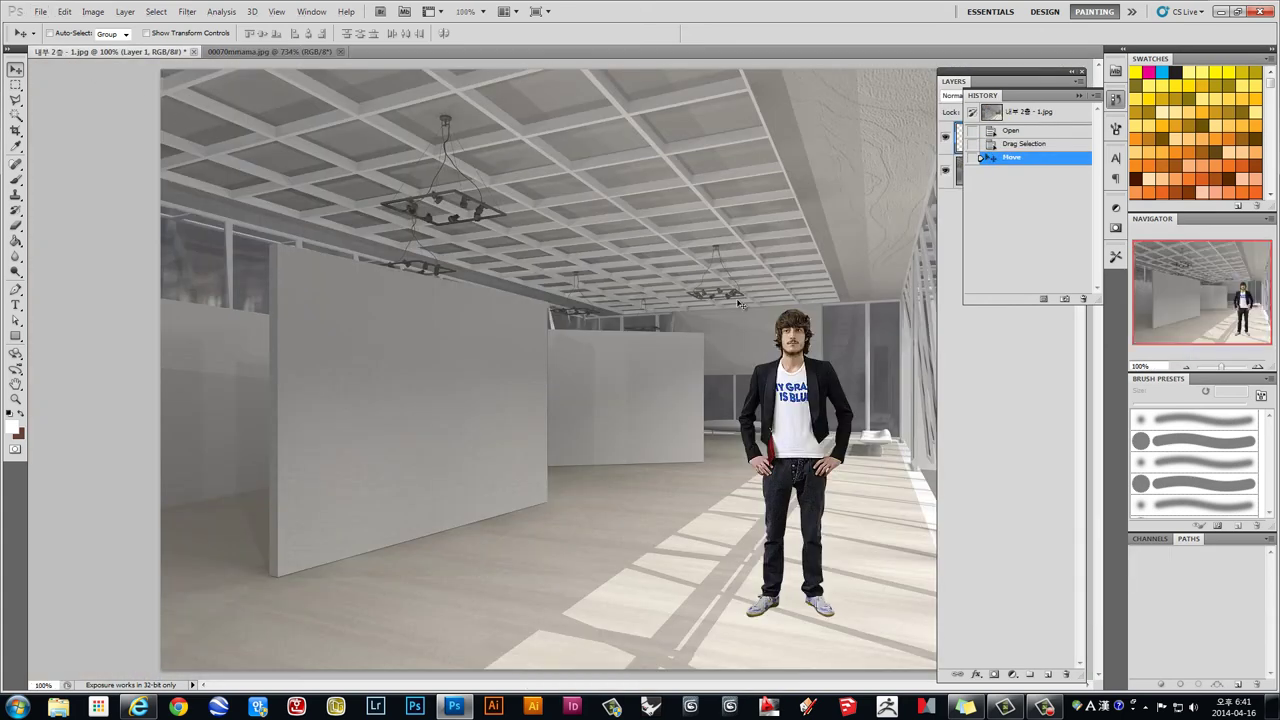
scroll(800, 370, "up", 1)
scroll(820, 358, "up", 3)
scroll(820, 358, "up", 5)
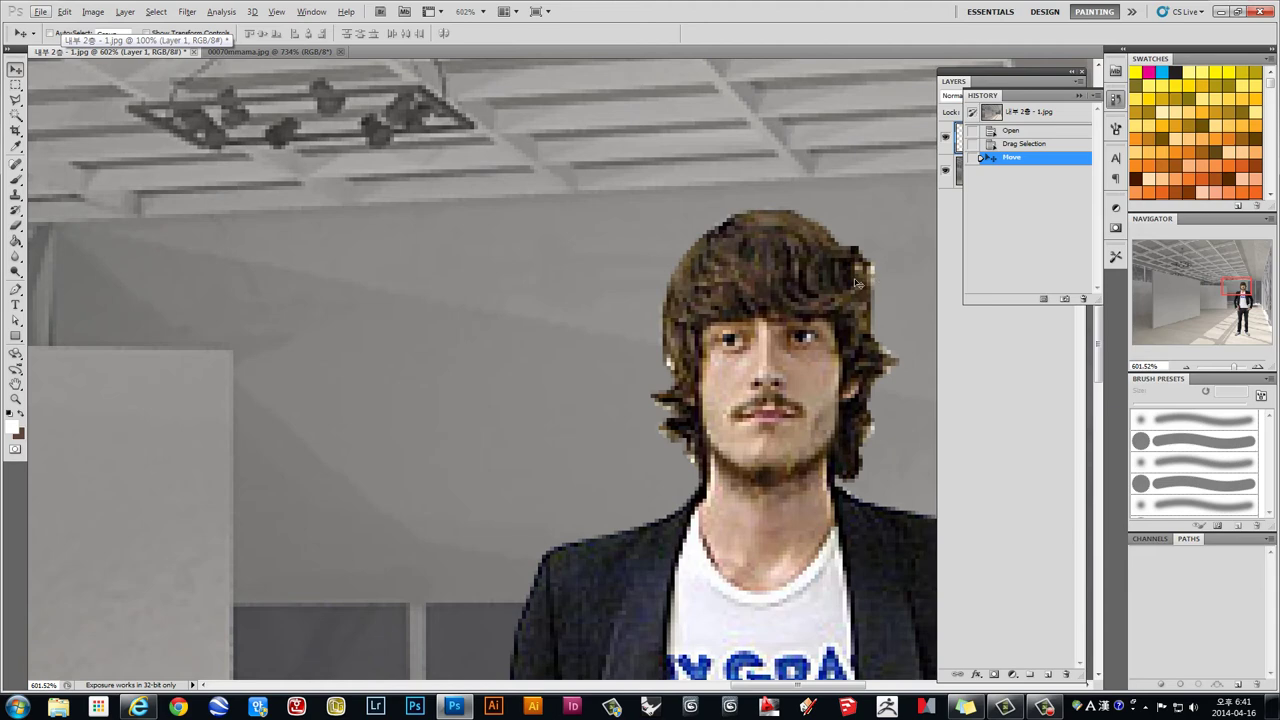
scroll(780, 362, "up", 2)
scroll(780, 362, "up", 2)
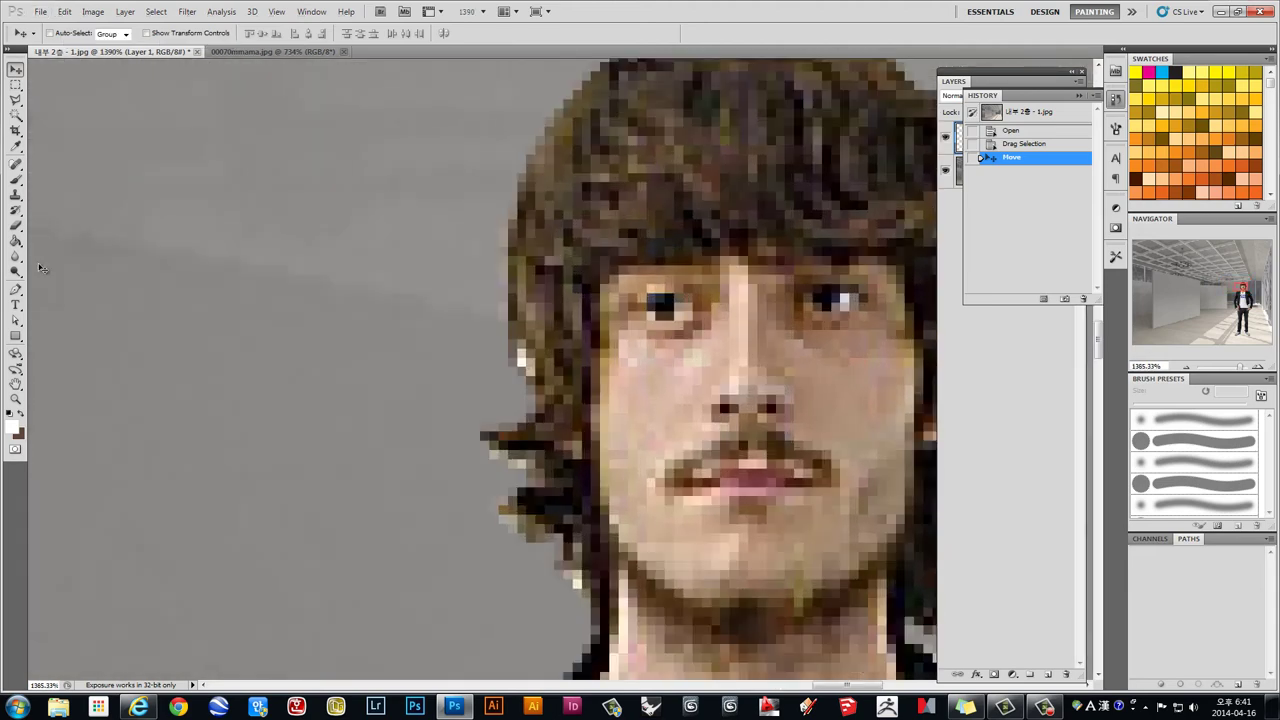
Step: Select the Eraser tool at 300 px and 50% opacity
left_click(16, 230)
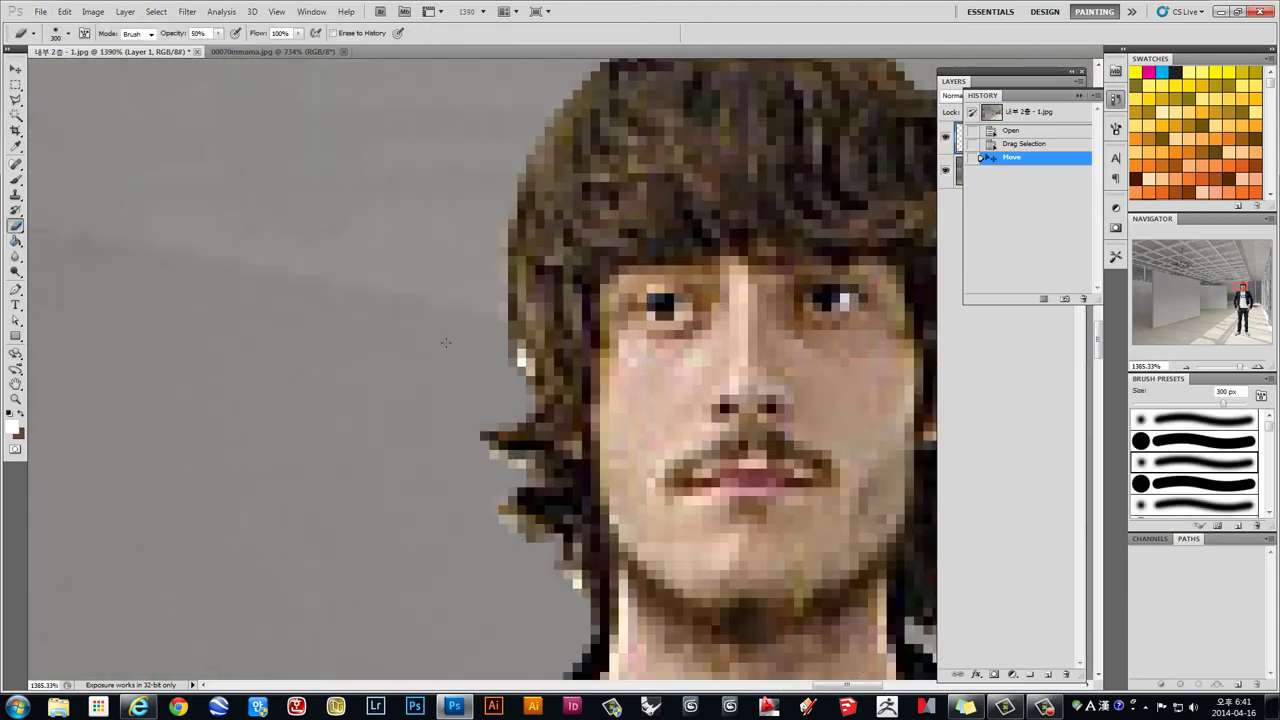
scroll(419, 300, "down", 2)
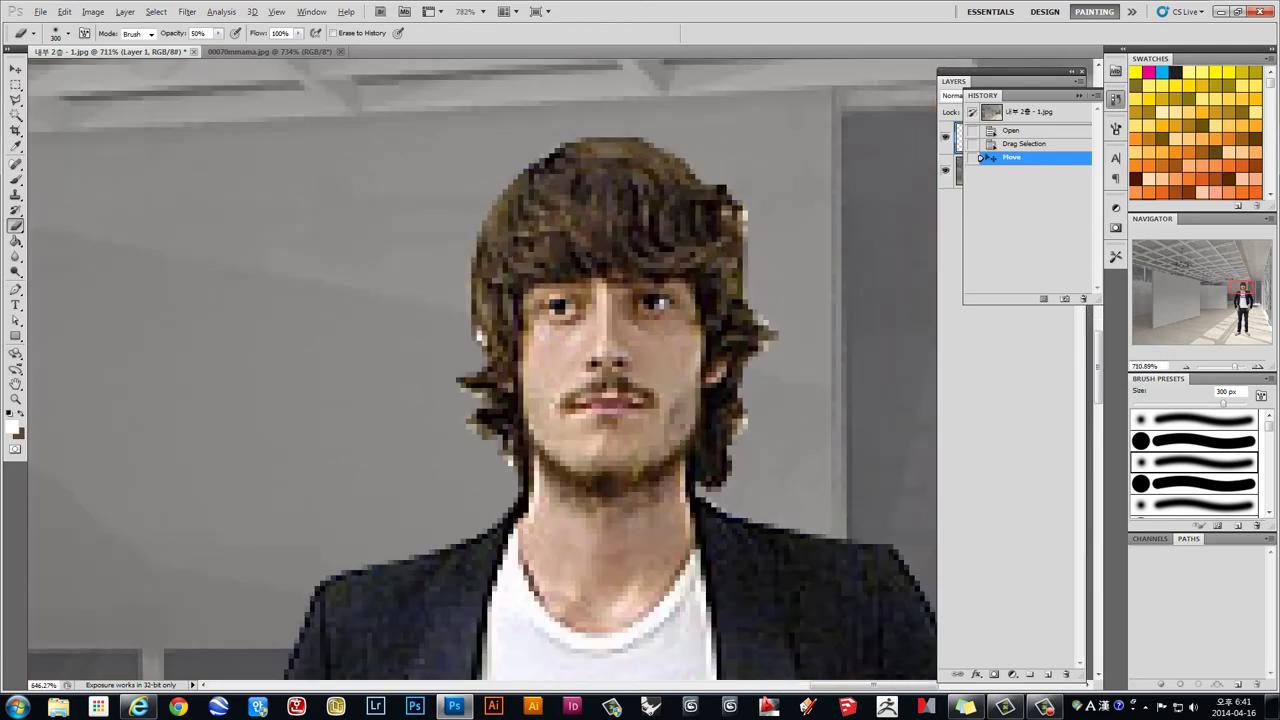
scroll(300, 310, "down", 1)
scroll(250, 320, "down", 2)
scroll(191, 326, "down", 1)
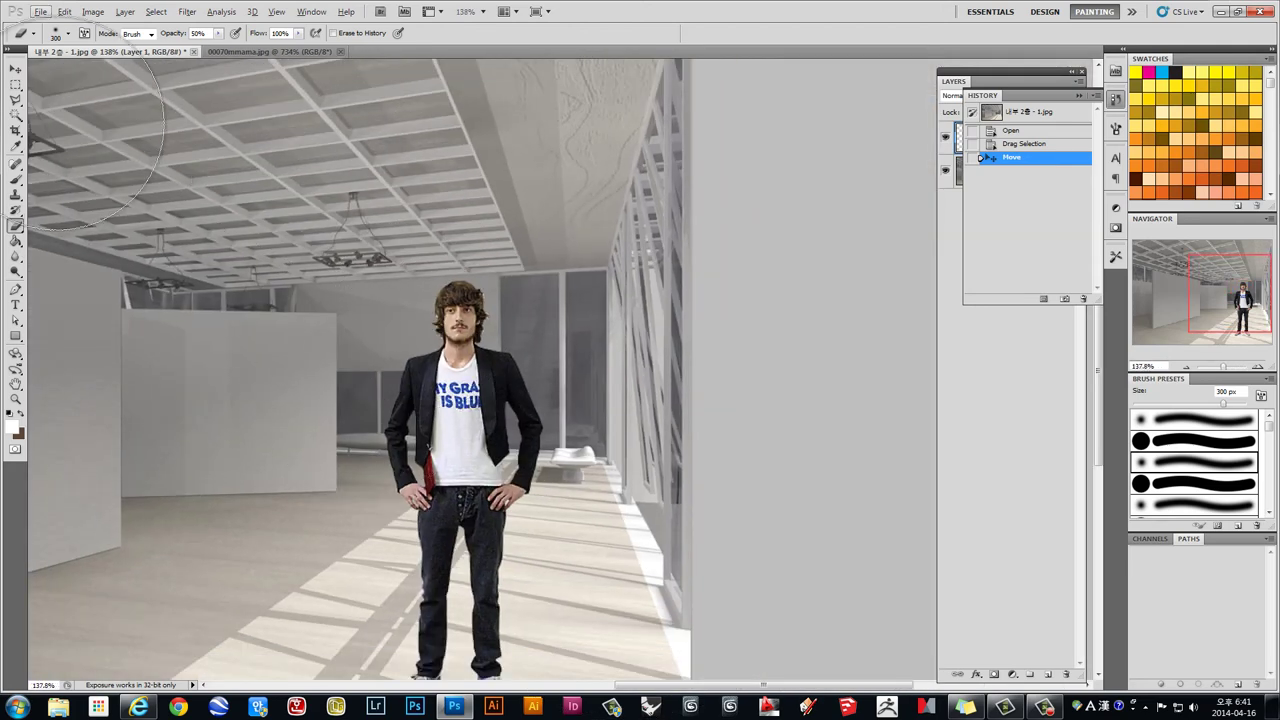
Step: Inspect the pasted man's edges at 322% against the original photo
left_click(15, 70)
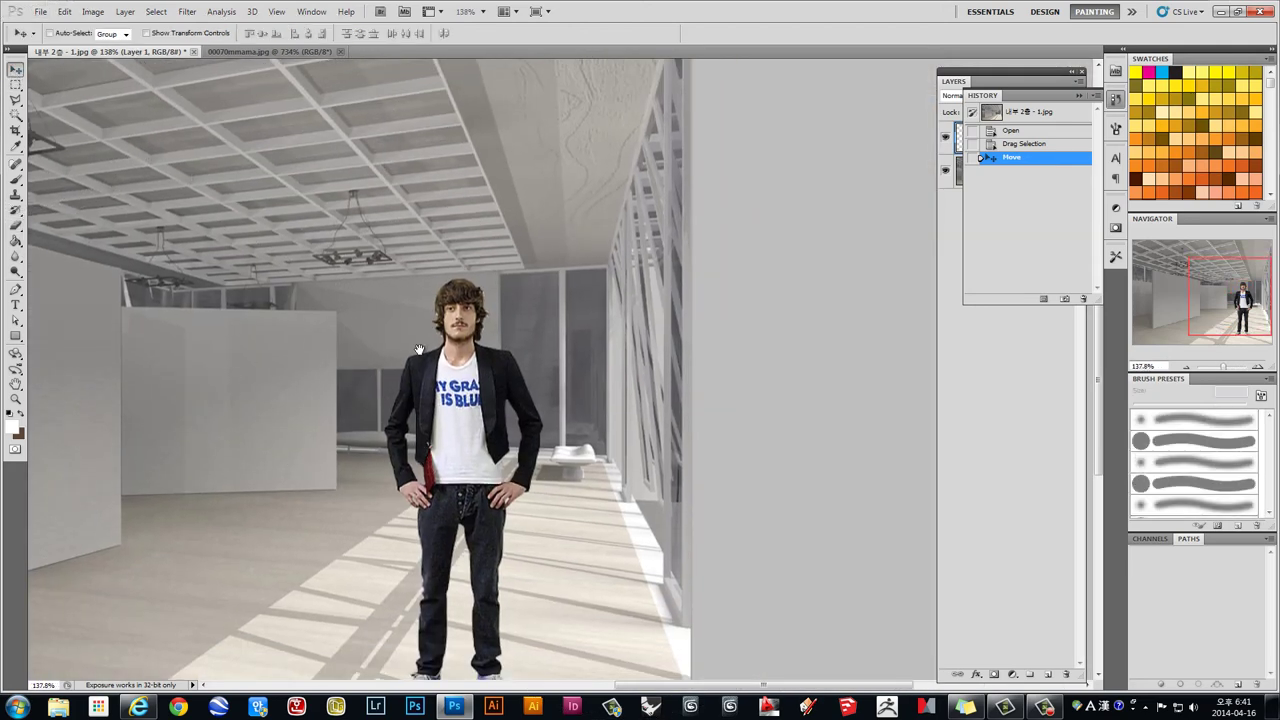
left_click_drag(425, 470, 415, 318)
scroll(437, 380, "up", 1)
scroll(438, 385, "up", 1)
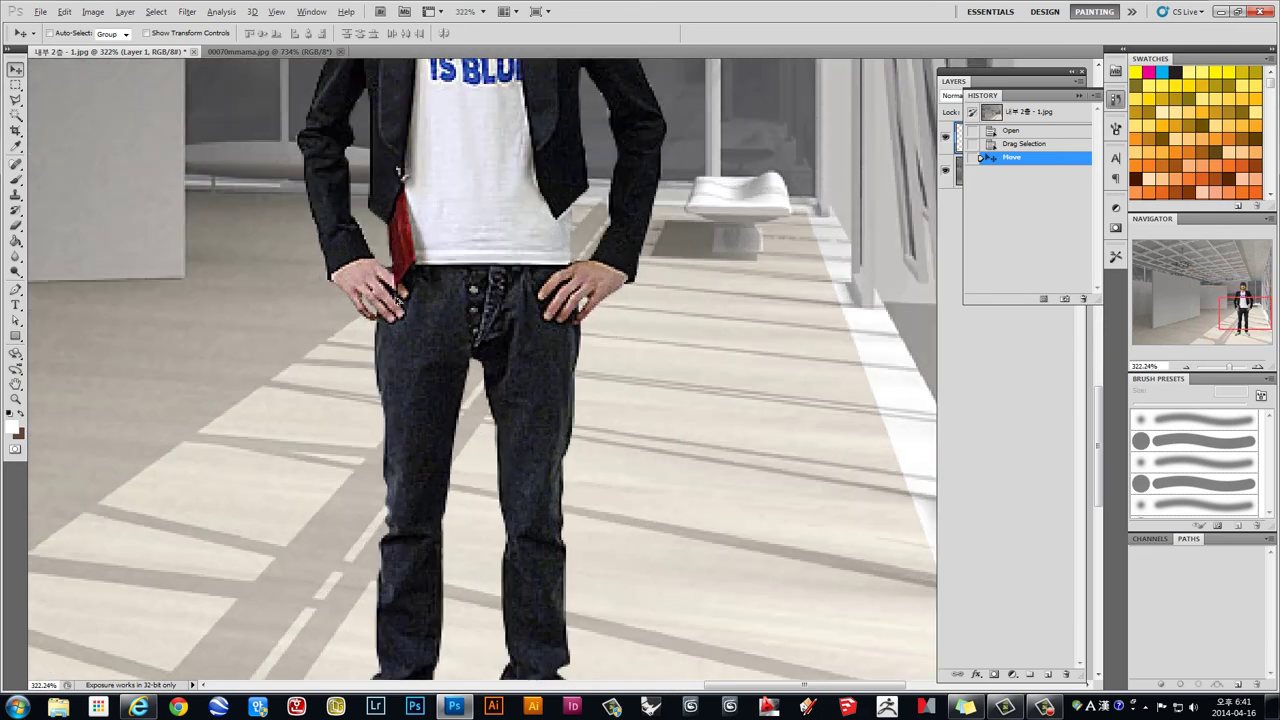
scroll(378, 107, "up", 3)
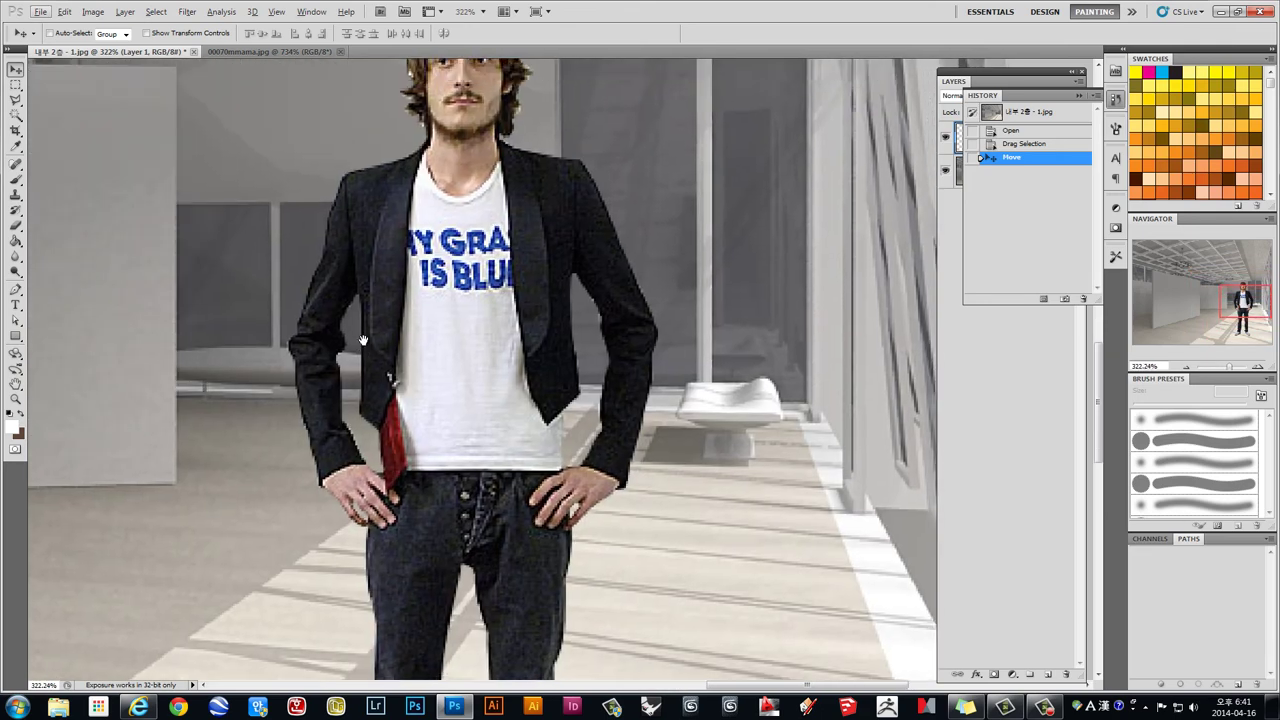
left_click(267, 52)
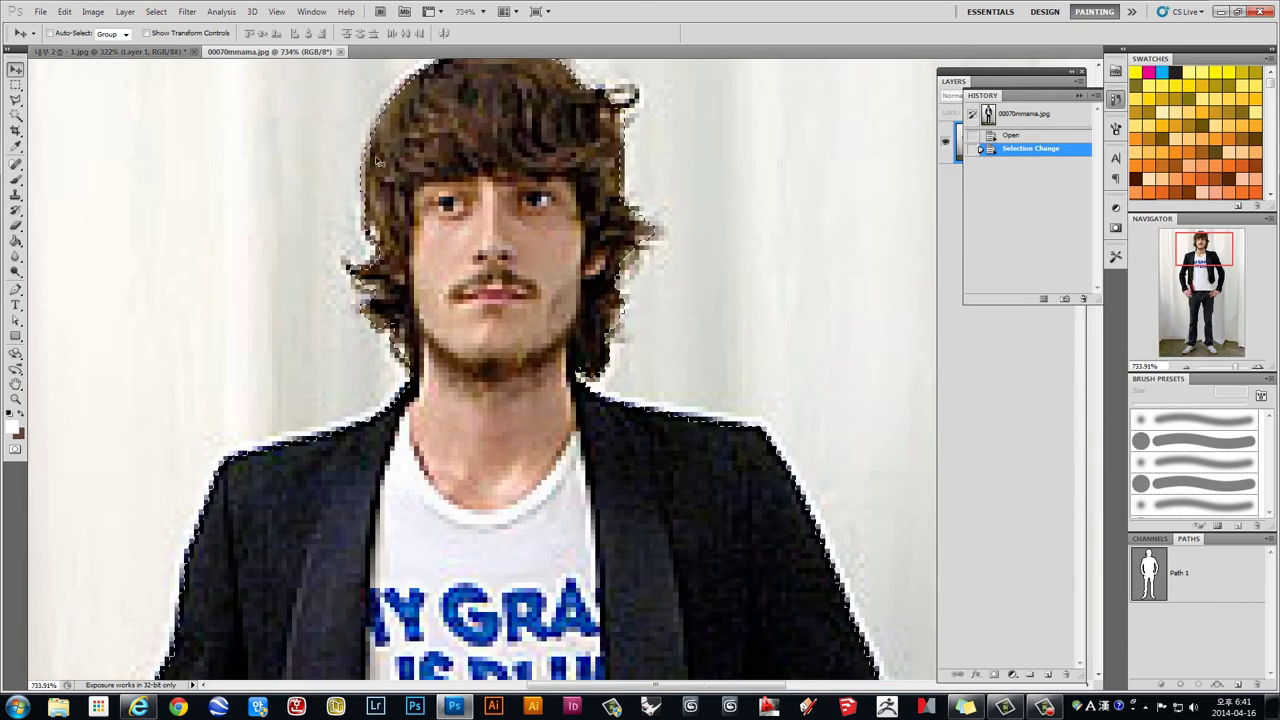
left_click(160, 52)
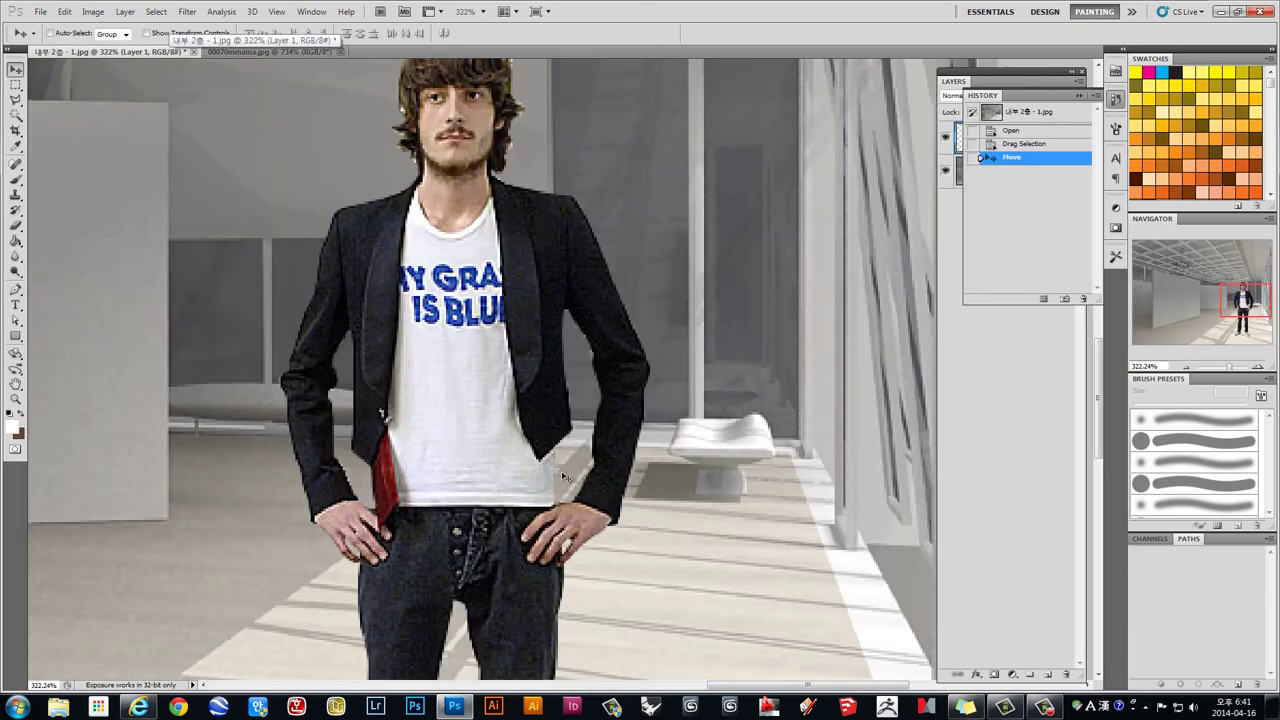
Step: Zoom out to 95.6% and nudge Layer 1 slightly up and right on the floor
scroll(563, 477, "down", 2)
scroll(563, 480, "down", 2)
scroll(563, 482, "down", 2)
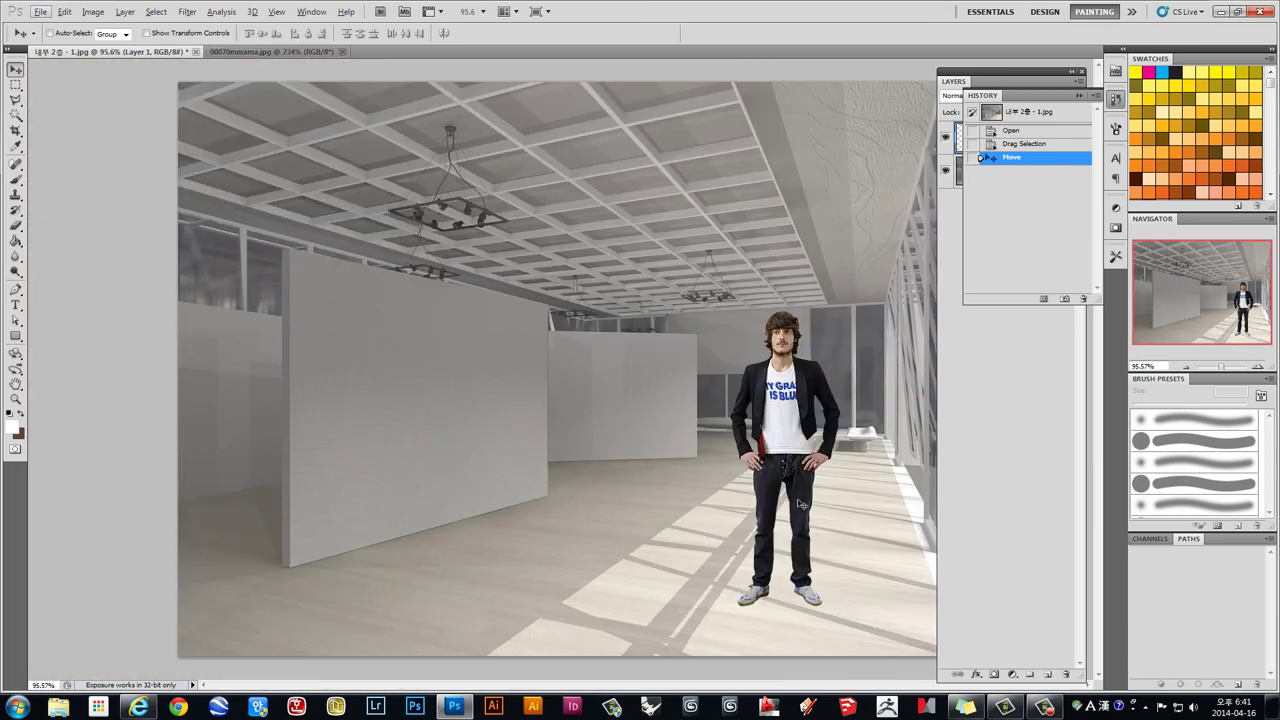
left_click_drag(800, 505, 797, 491)
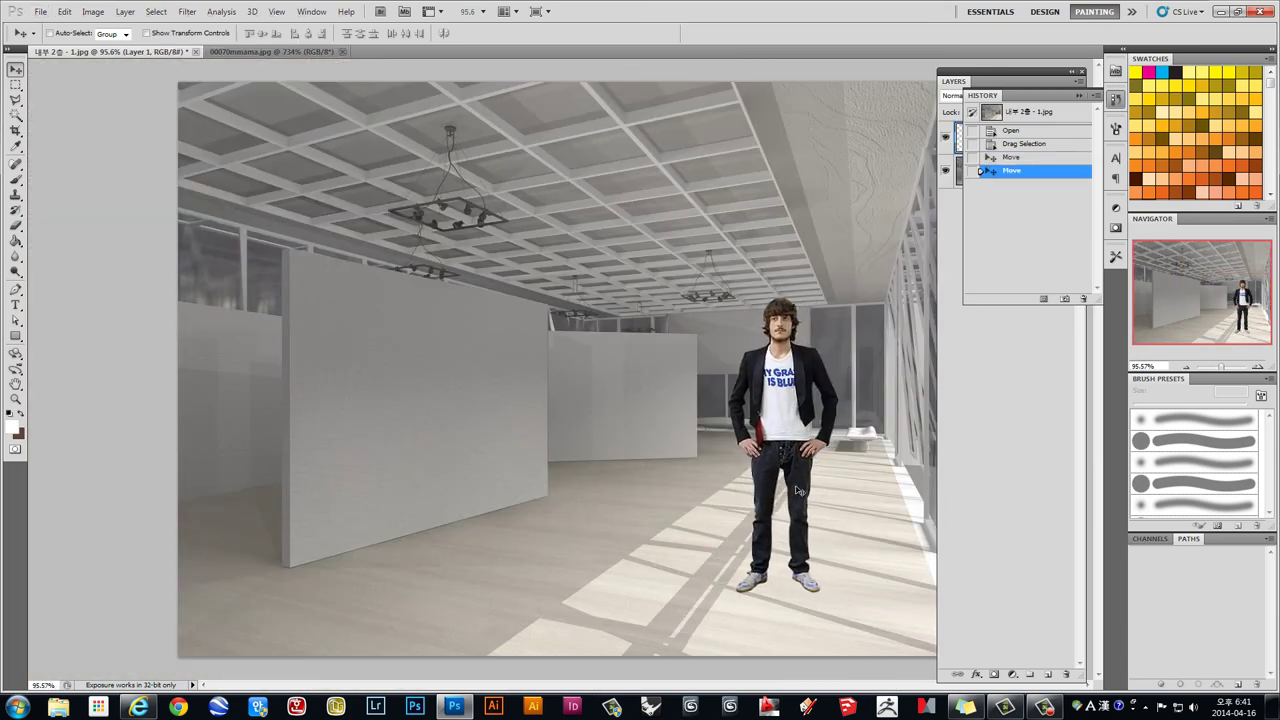